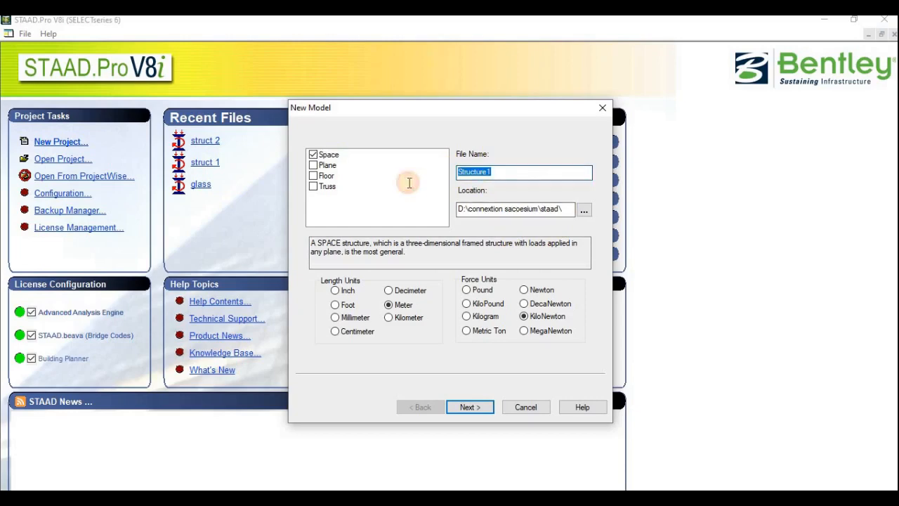
Create a new Space model named truss, start it with Add Beam, and close the snap grid
text(tru)
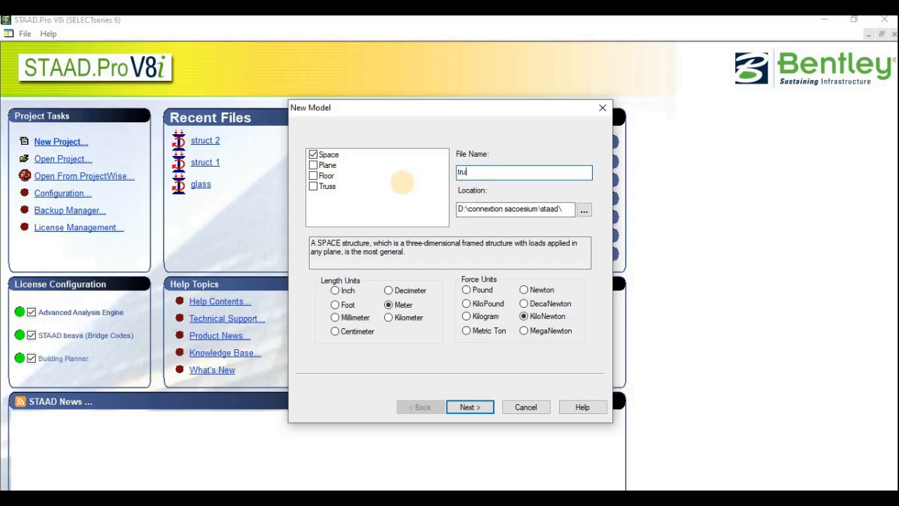
text(ss)
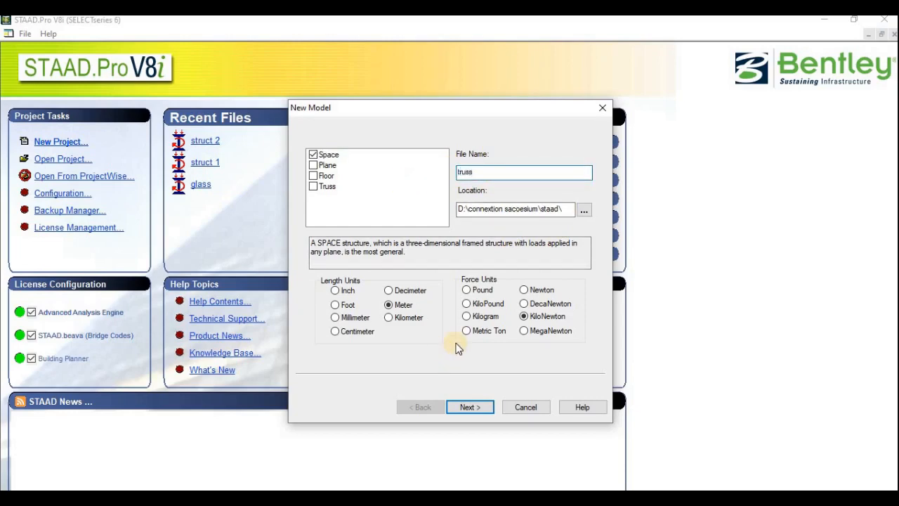
click(480, 407)
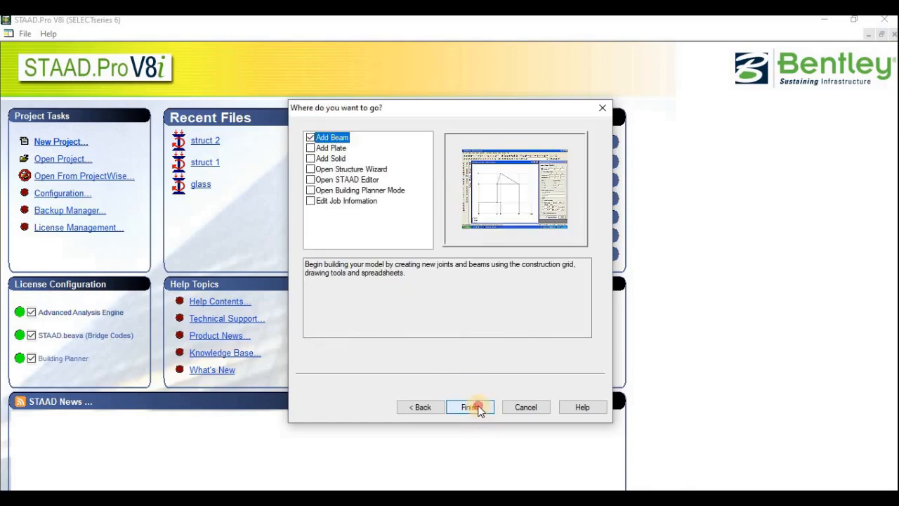
click(477, 407)
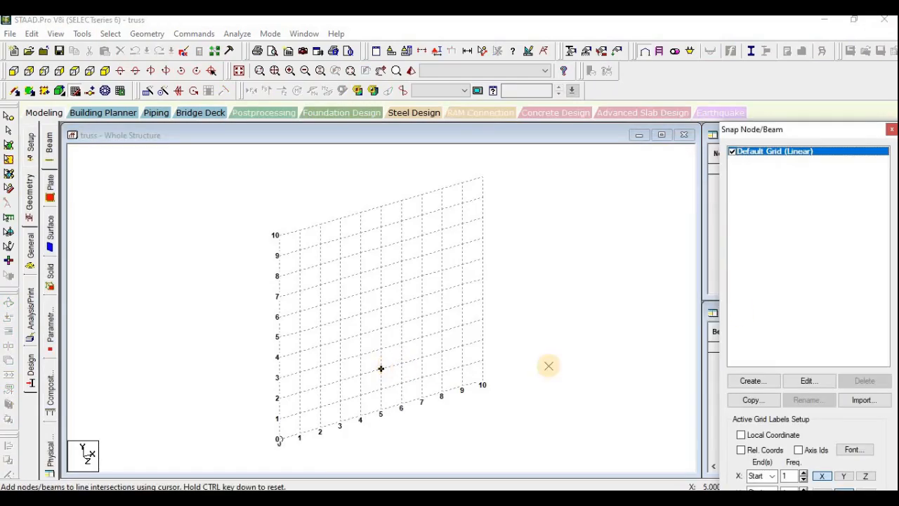
click(890, 129)
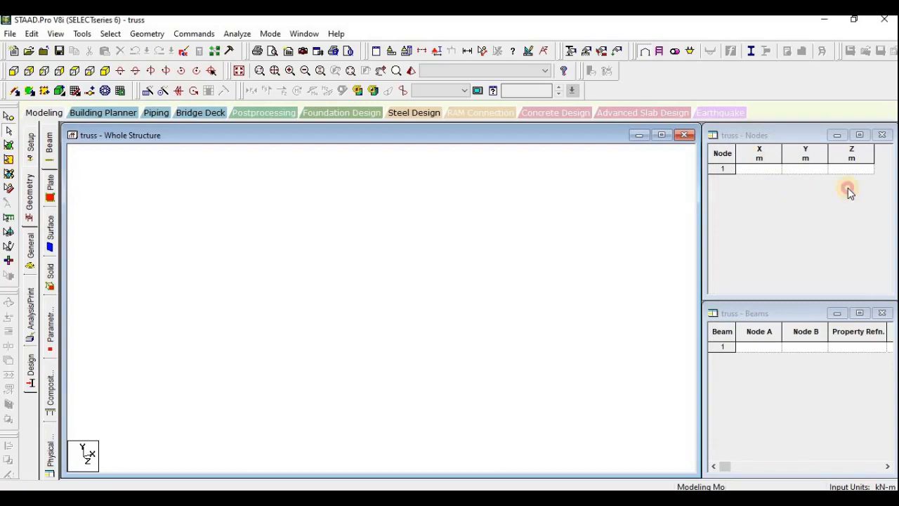
Enter node 1 at X 0, Y 0, Z 0 and node 2 at X 15, Y 0, Z 0 in the node table
text(0)
key(Tab)
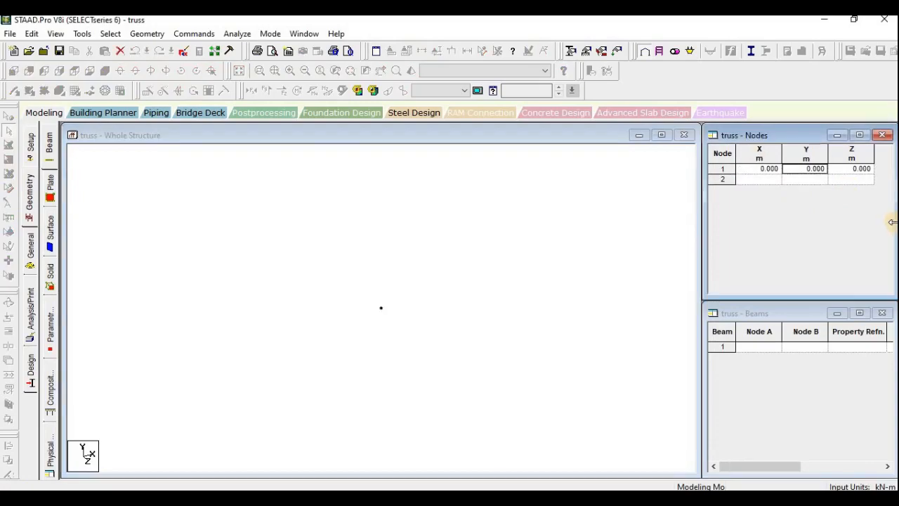
click(762, 179)
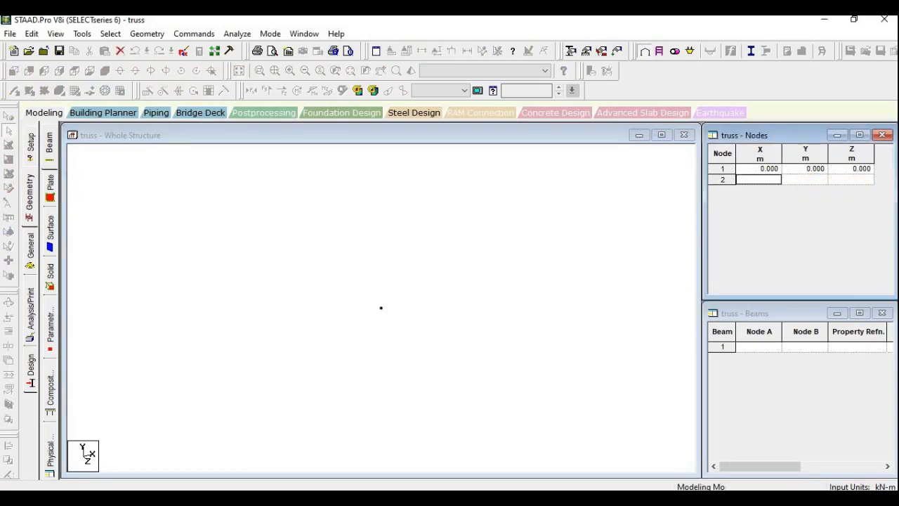
text(15)
key(Tab)
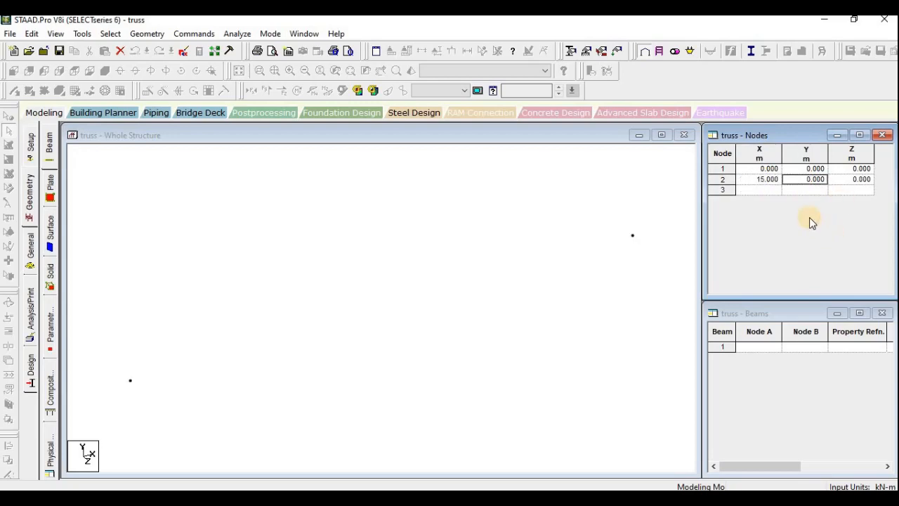
Enter the apex as node 3 in the node table, with X 7.5 and Y 3
click(791, 190)
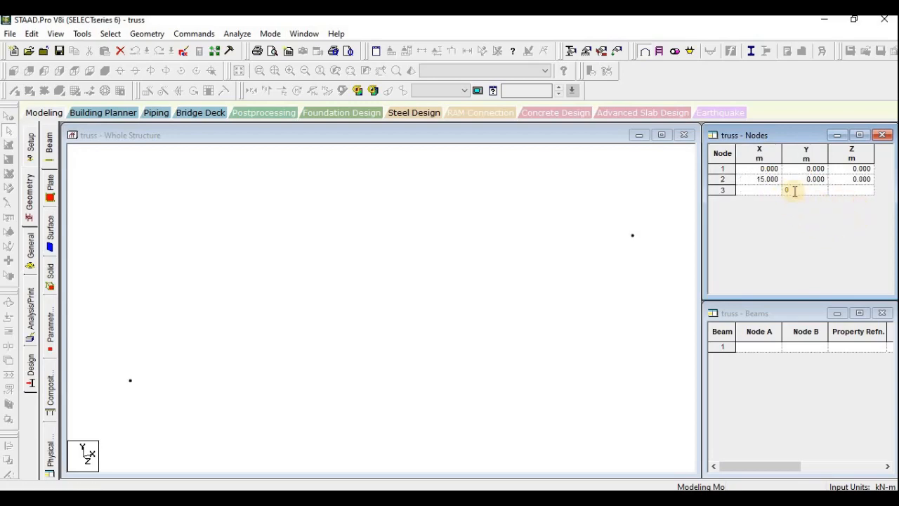
text(3)
click(751, 190)
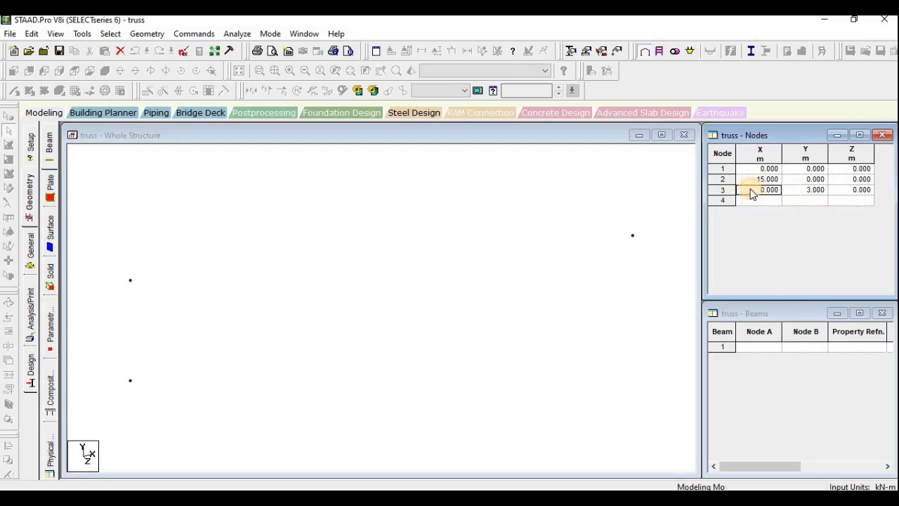
text(7.5)
key(Return)
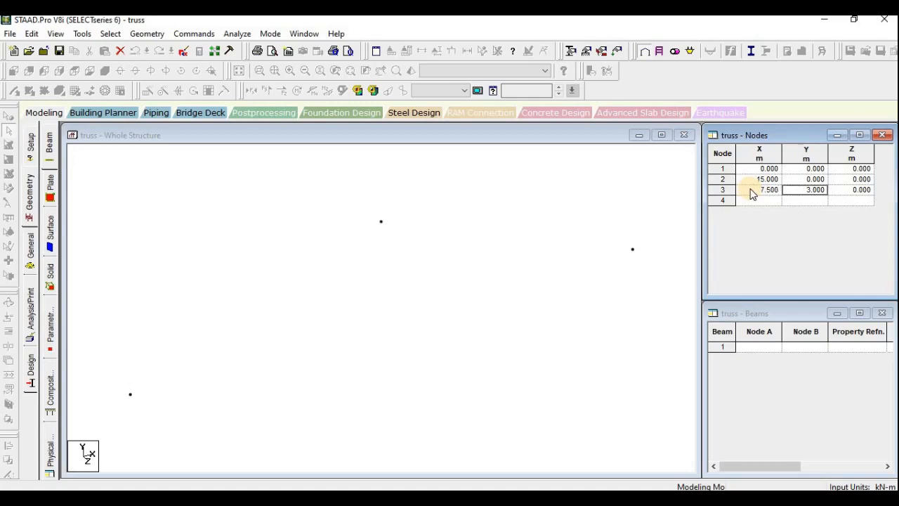
Draw beams between nodes 1 and 2, 1 and 3, and 3 and 2 to form the triangular truss outline
click(370, 254)
click(14, 91)
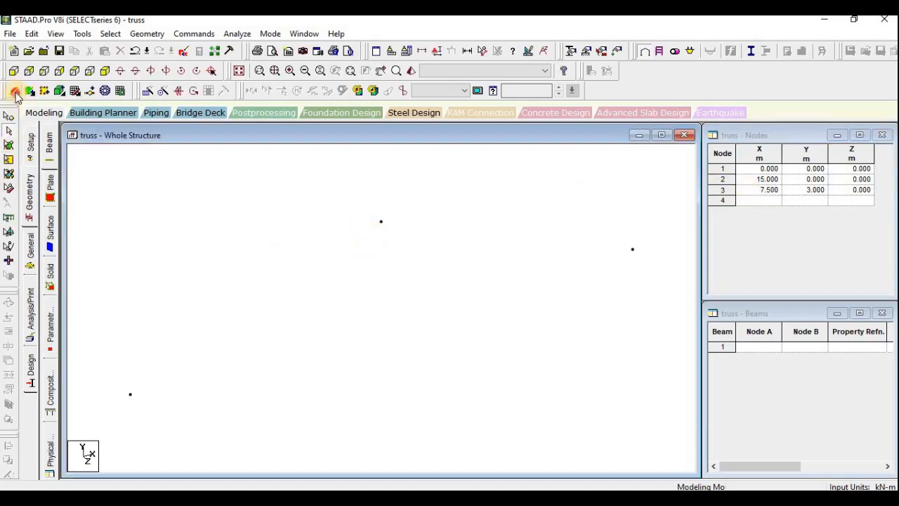
click(134, 396)
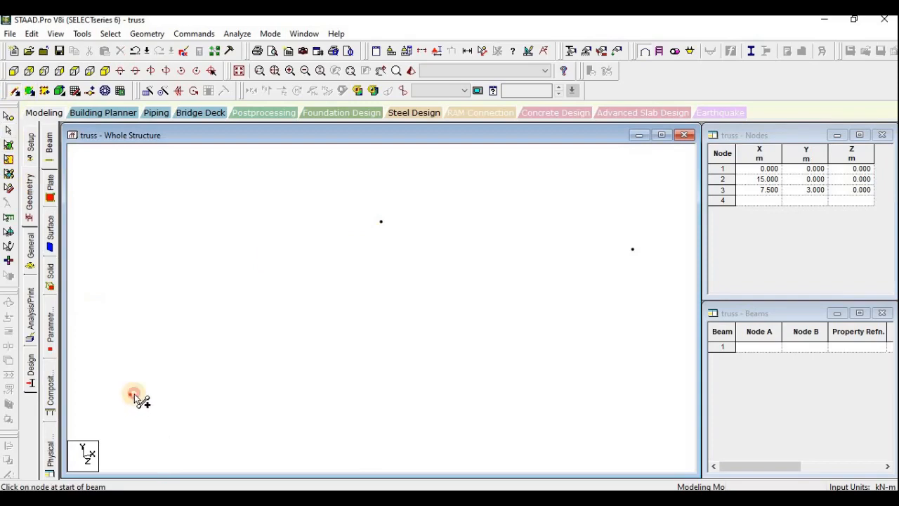
click(632, 248)
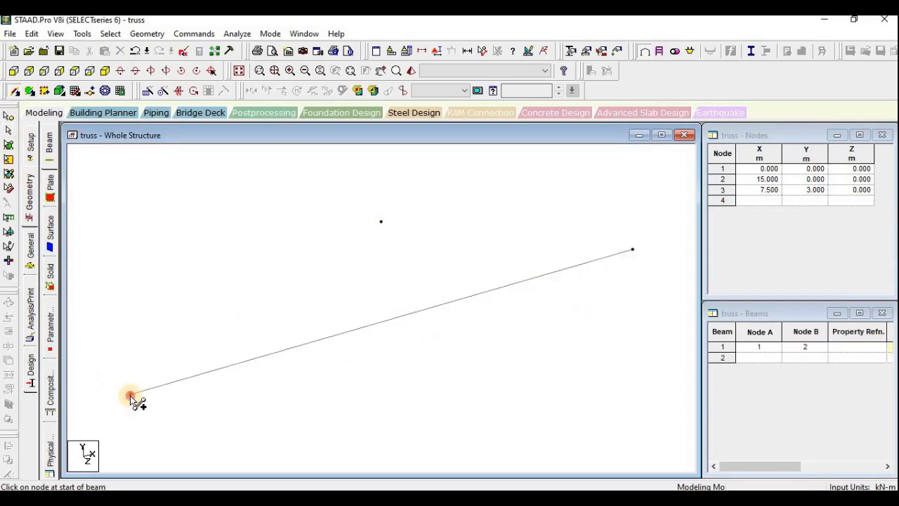
drag(132, 396, 381, 221)
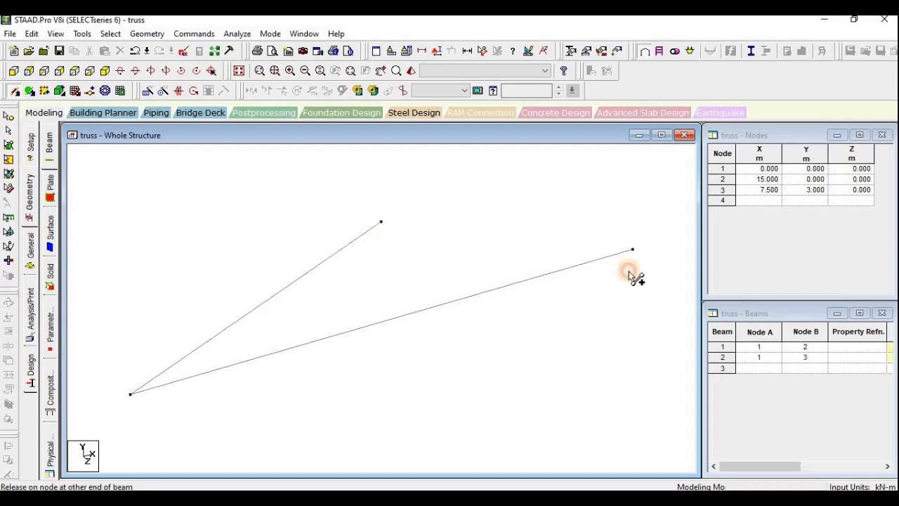
drag(630, 274, 633, 249)
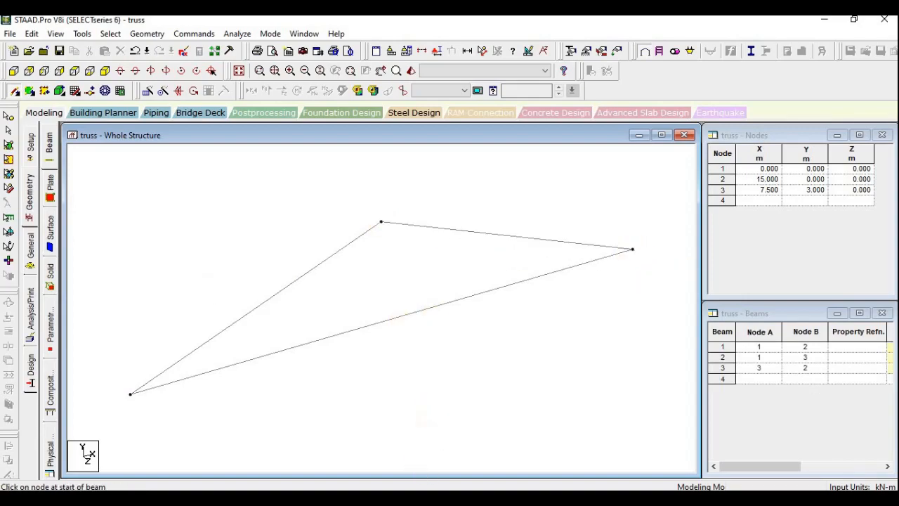
Insert 5 equally spaced nodes into the bottom chord between nodes 1 and 2, checking the truss figure in Adobe Reader for the panel layout
key(alt+Tab)
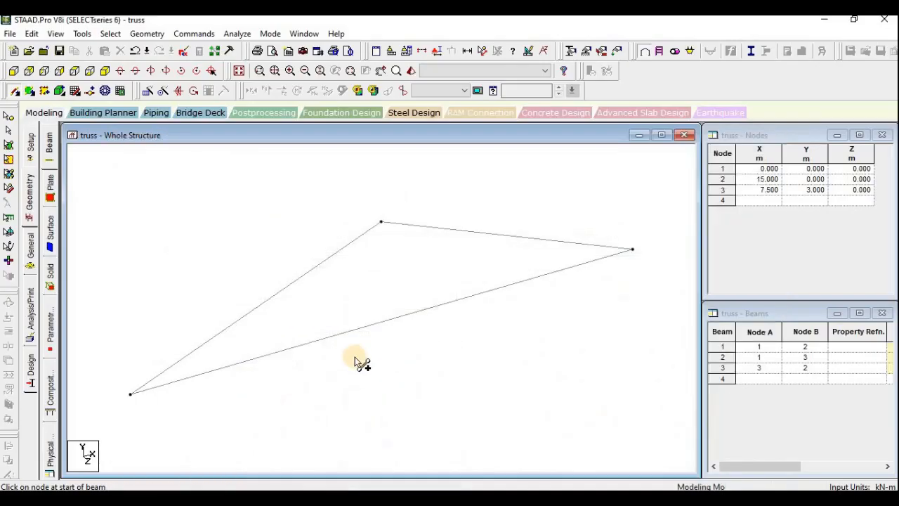
click(9, 131)
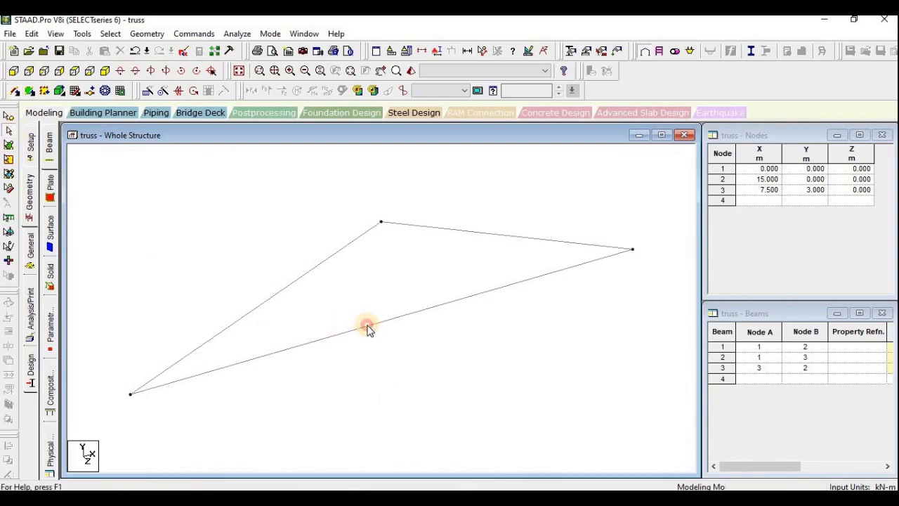
click(366, 328)
right_click(367, 328)
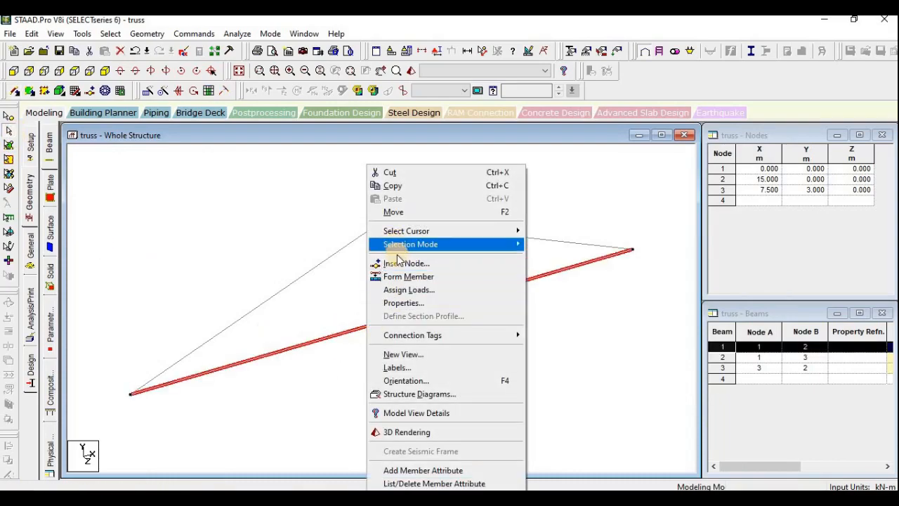
click(399, 264)
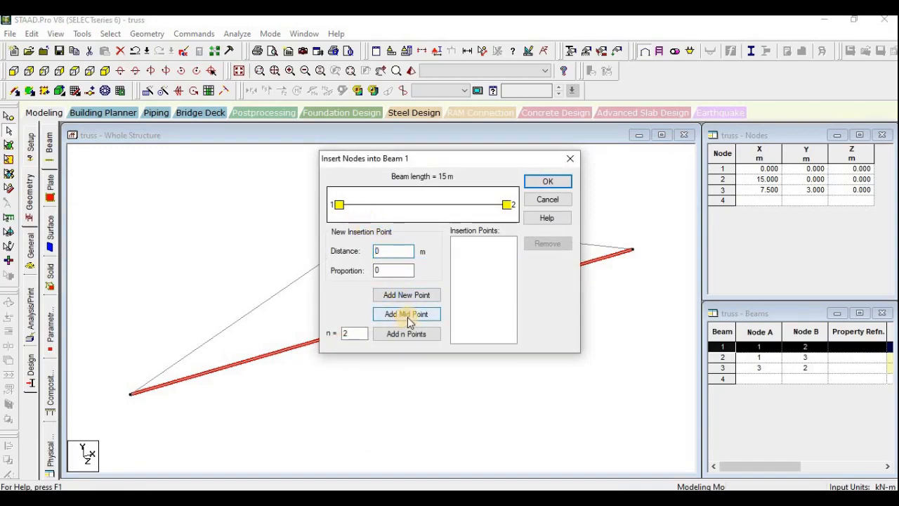
double_click(351, 334)
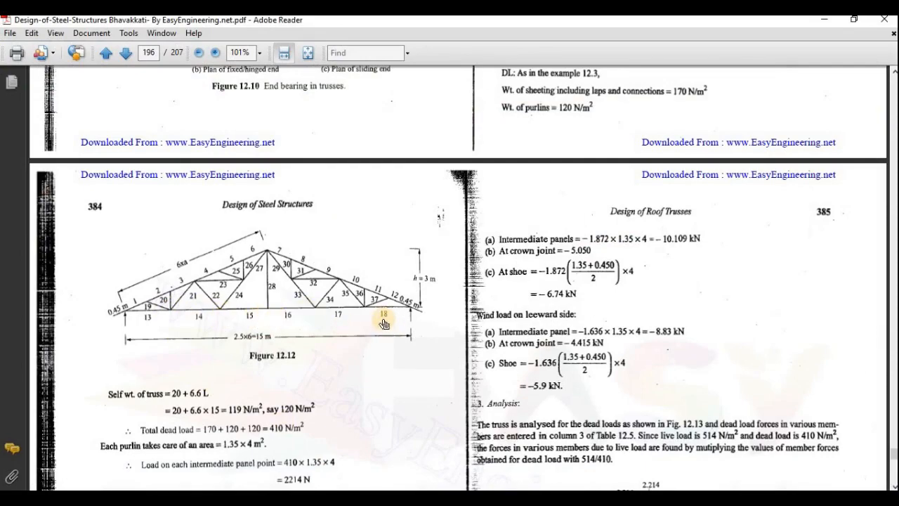
click(404, 497)
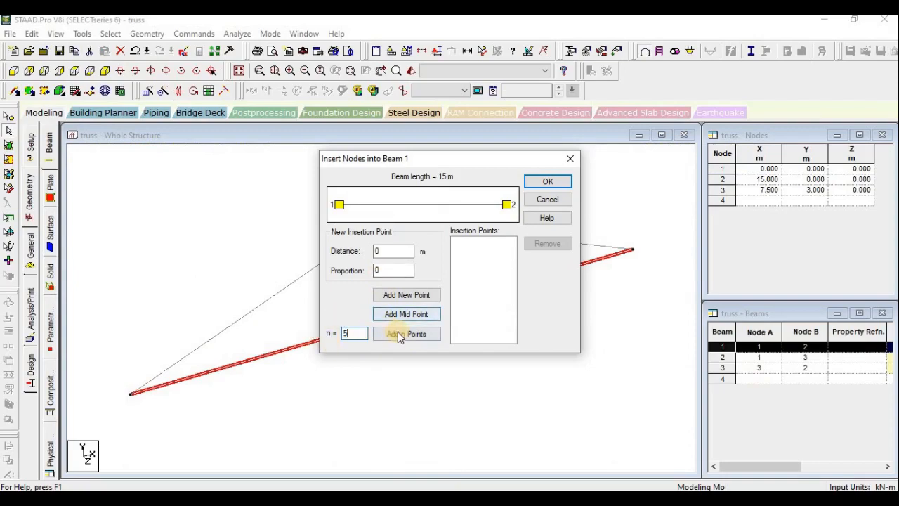
click(398, 333)
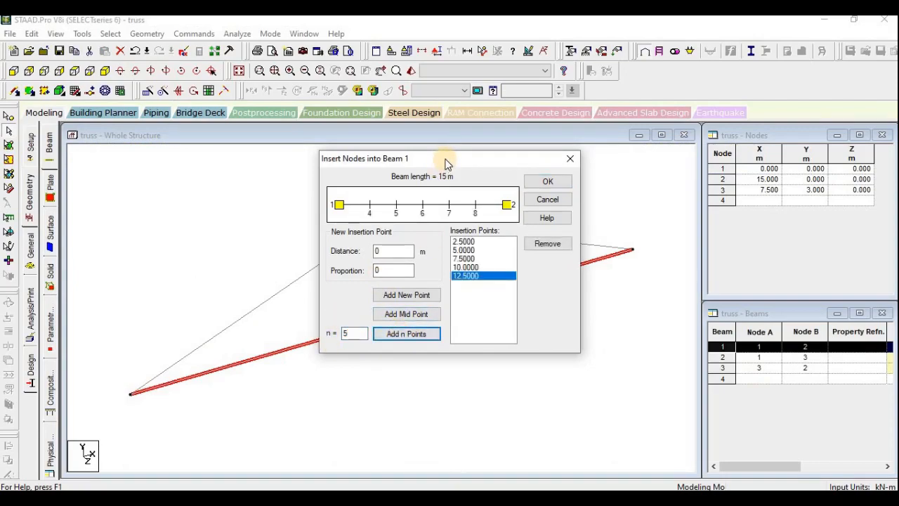
drag(444, 163, 565, 241)
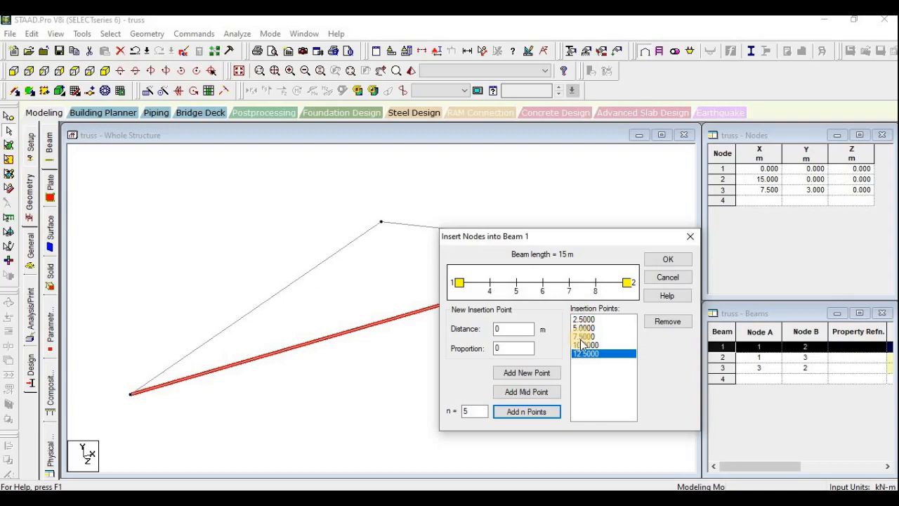
click(662, 260)
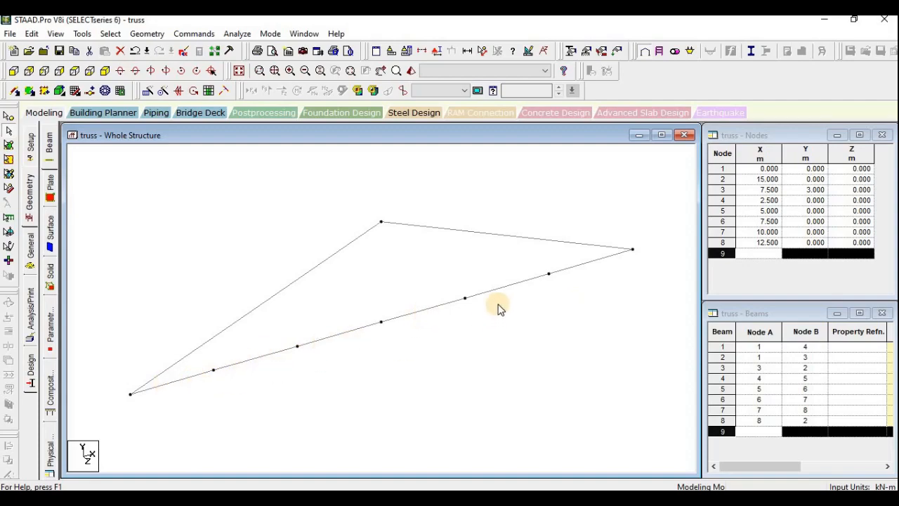
Insert 5 equally spaced nodes into the sloping beam between nodes 1 and 3
click(257, 308)
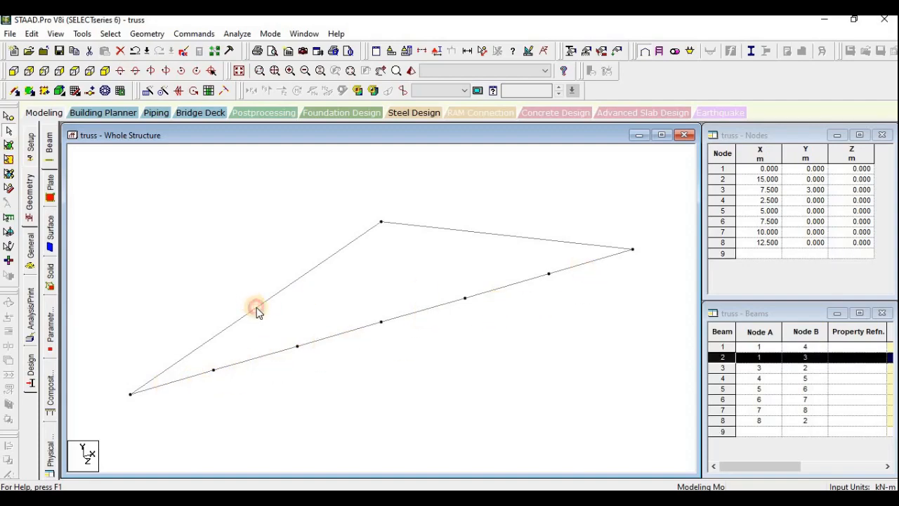
right_click(258, 310)
click(297, 259)
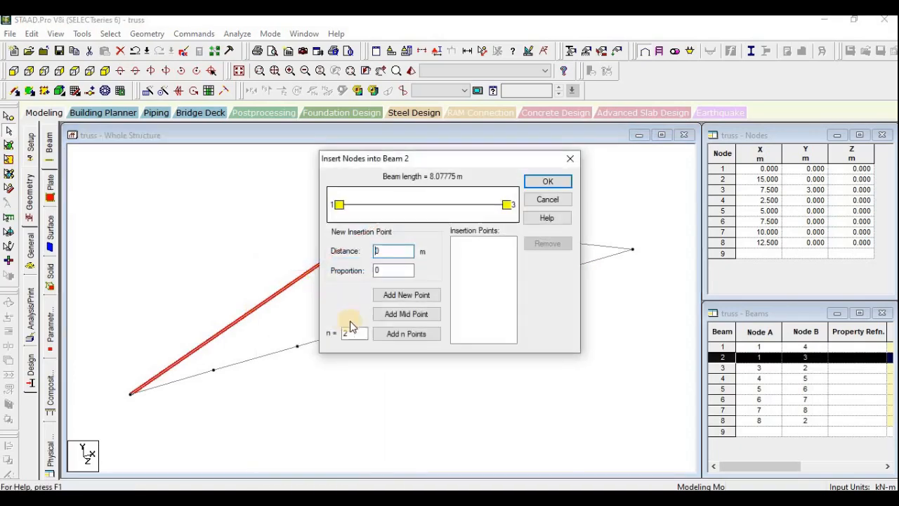
double_click(359, 336)
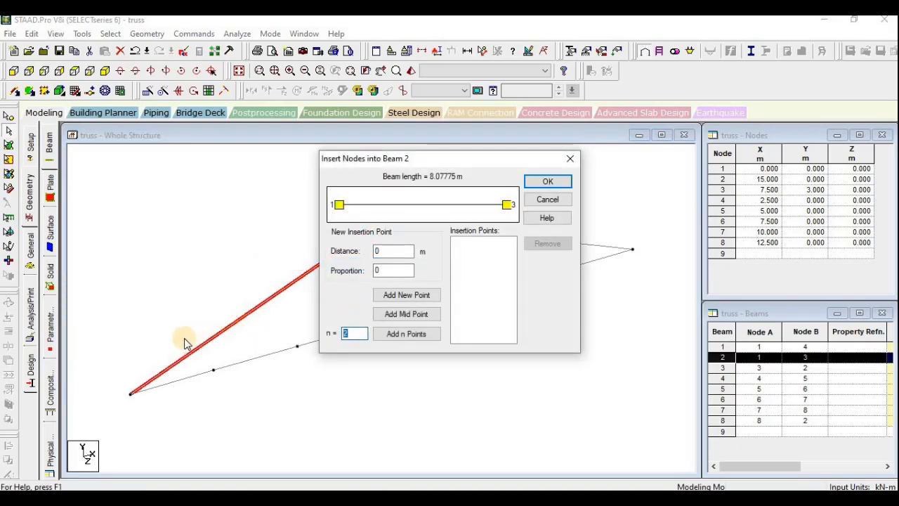
click(422, 335)
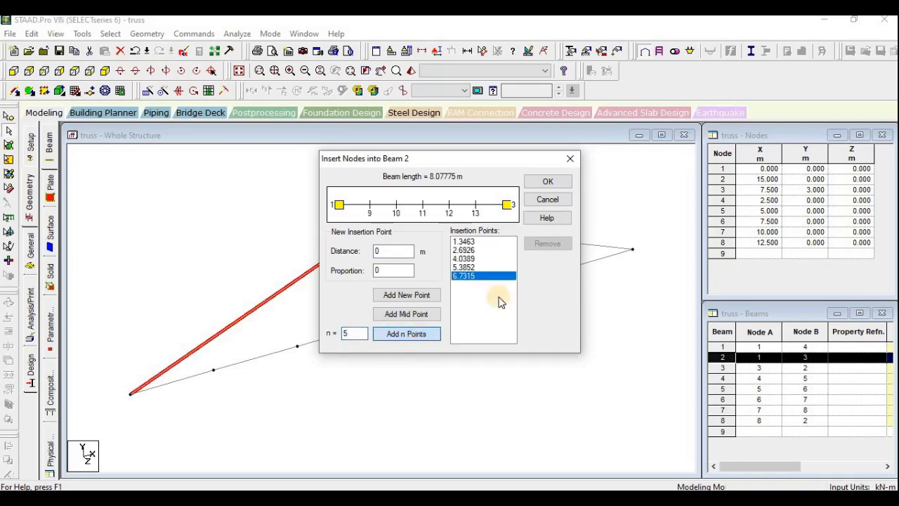
click(546, 181)
Open node insertion for the sloping beam between nodes 3 and 2
click(496, 235)
right_click(496, 234)
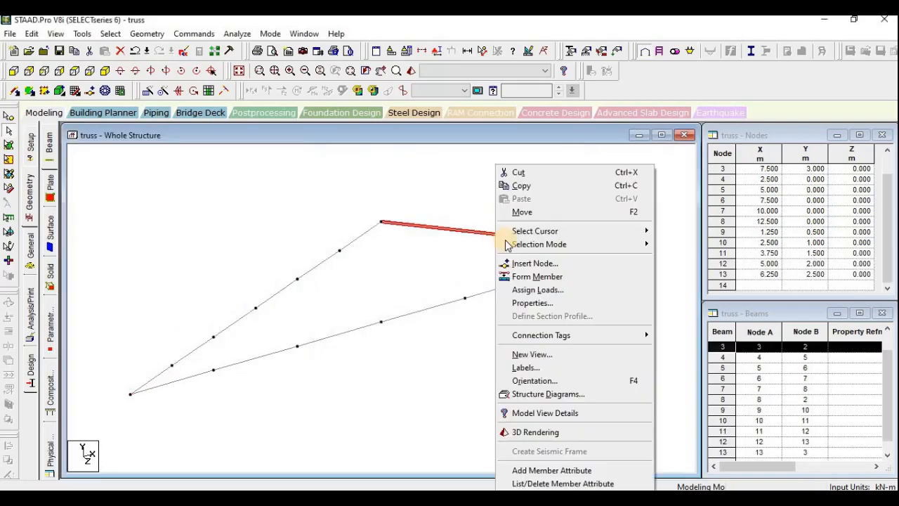
click(535, 264)
drag(356, 333, 282, 336)
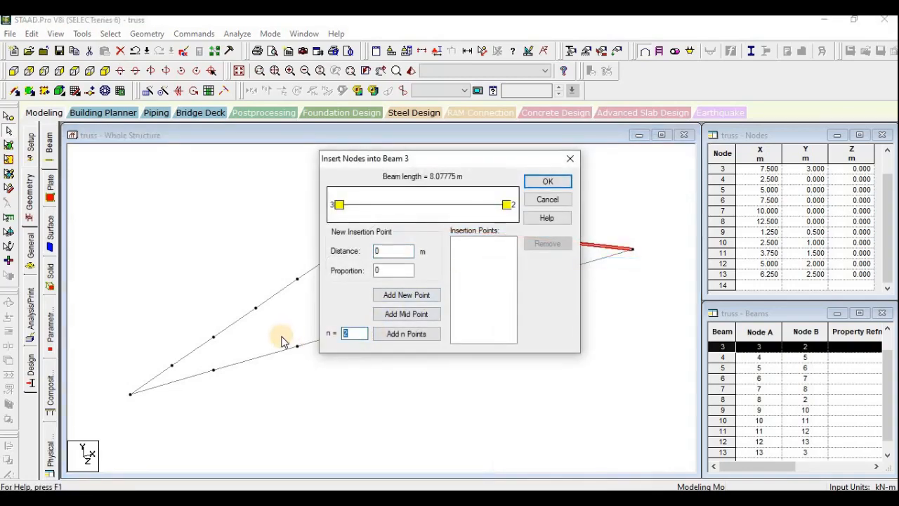
click(401, 313)
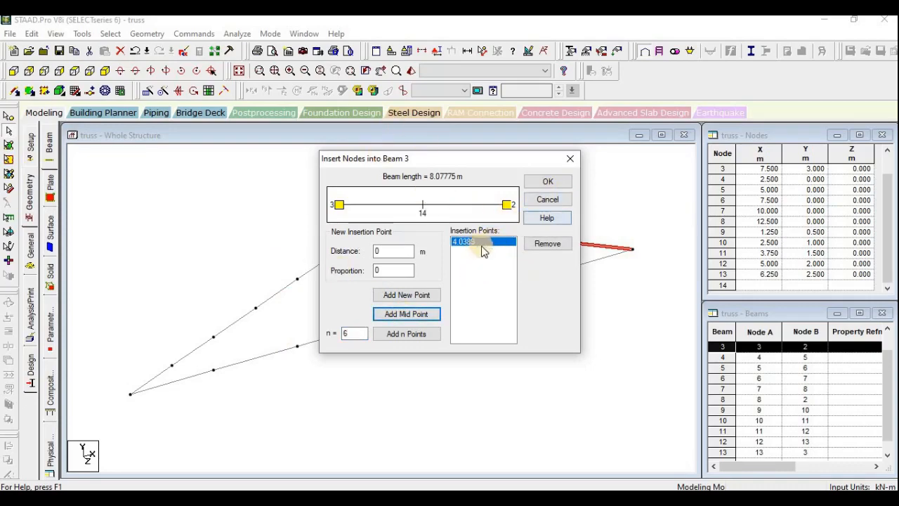
click(547, 244)
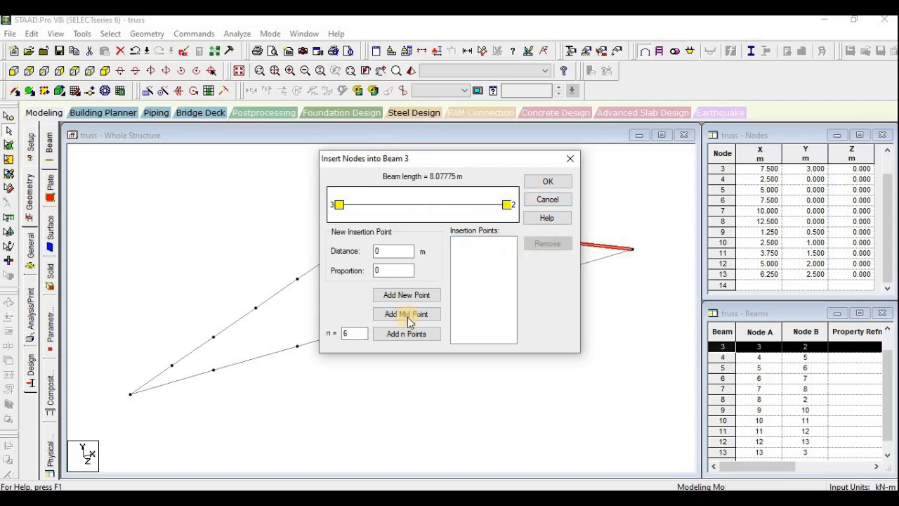
click(412, 334)
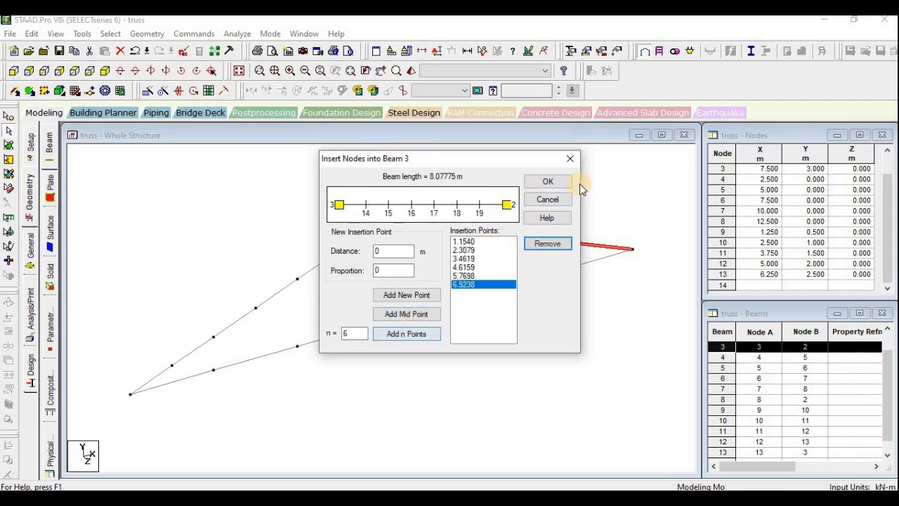
click(544, 244)
click(547, 244)
click(547, 244)
click(546, 244)
click(547, 244)
click(547, 244)
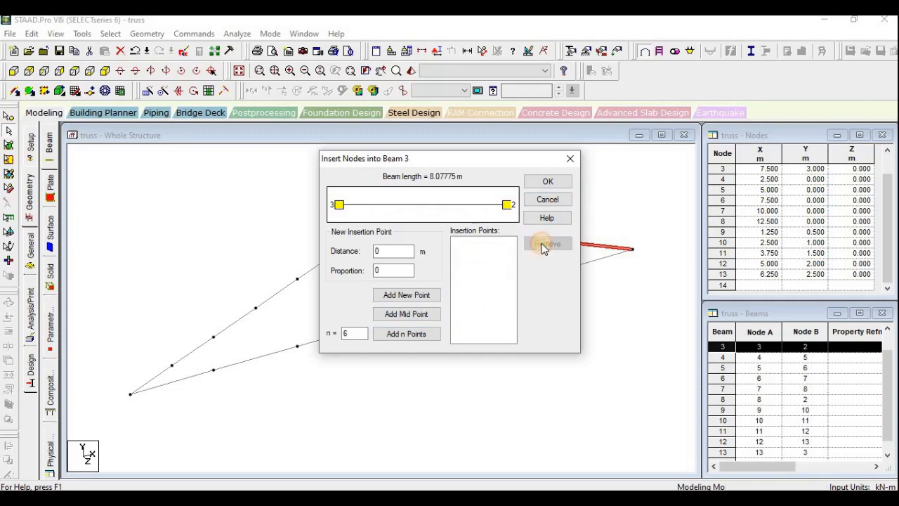
Insert 5 equally spaced nodes into the sloping beam between nodes 3 and 2
click(355, 334)
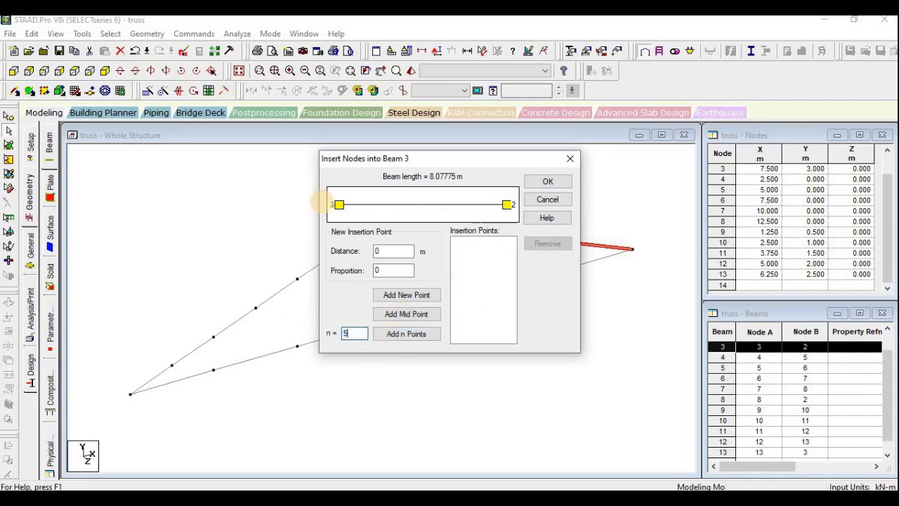
click(421, 334)
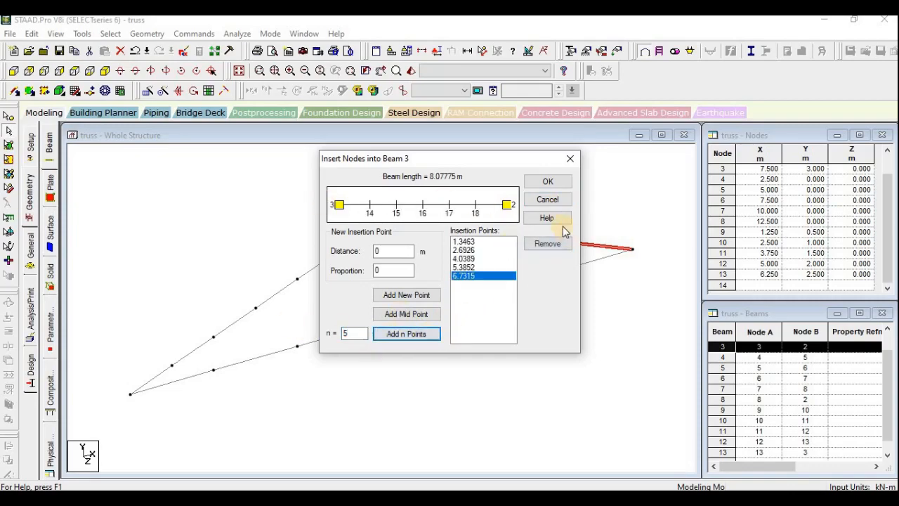
click(548, 184)
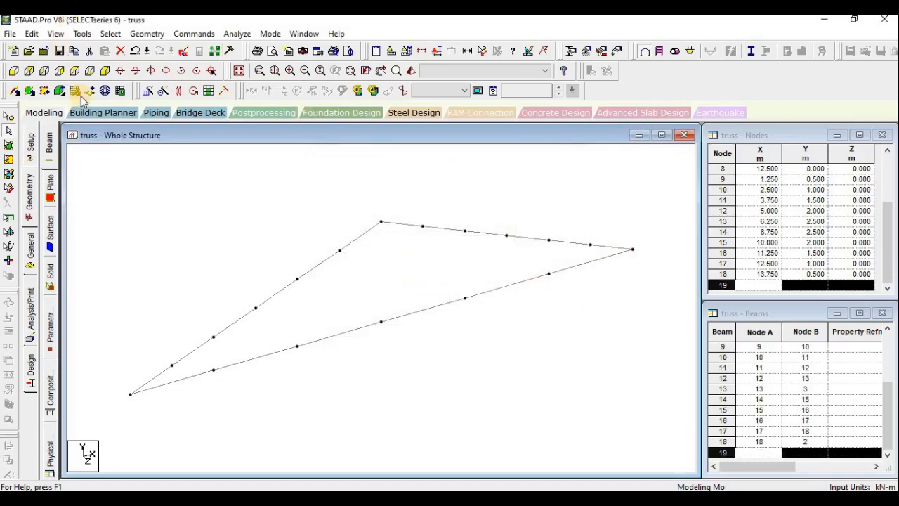
Draw the centre vertical 6-3 and the web members 3-7, 7-16, 16-8, 8-18 and 8-17, checking the figure in Adobe Reader
click(12, 93)
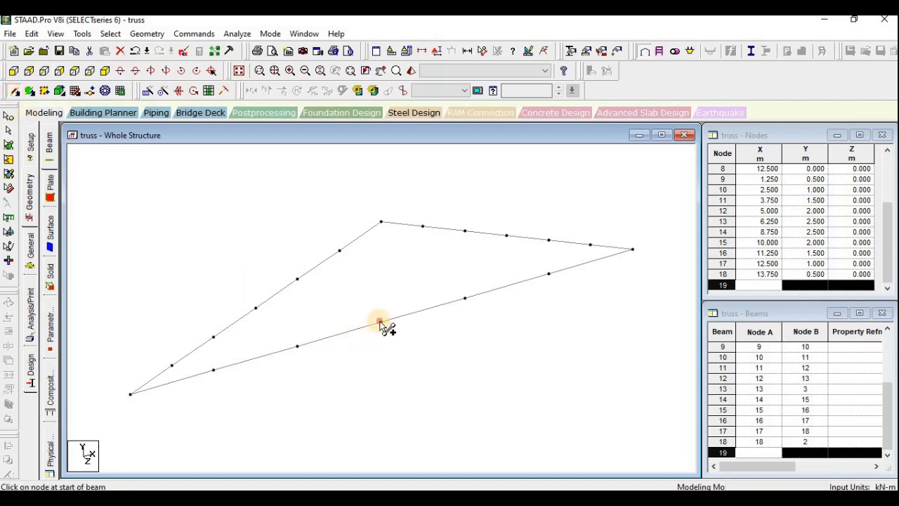
mouse_move(380, 321)
mouse_down()
mouse_move(381, 222)
mouse_move(446, 296)
mouse_move(469, 301)
mouse_move(505, 236)
mouse_move(552, 278)
mouse_move(591, 245)
mouse_up()
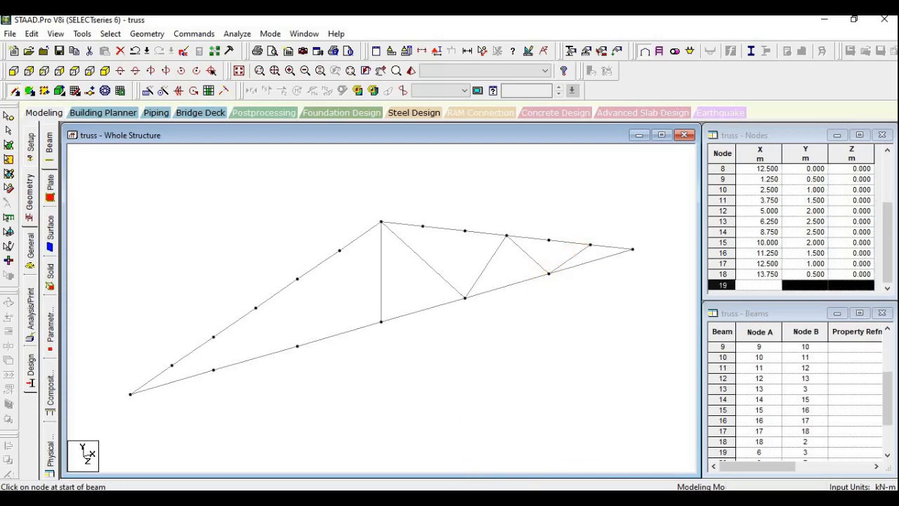
key(alt+Tab)
key(alt+Tab)
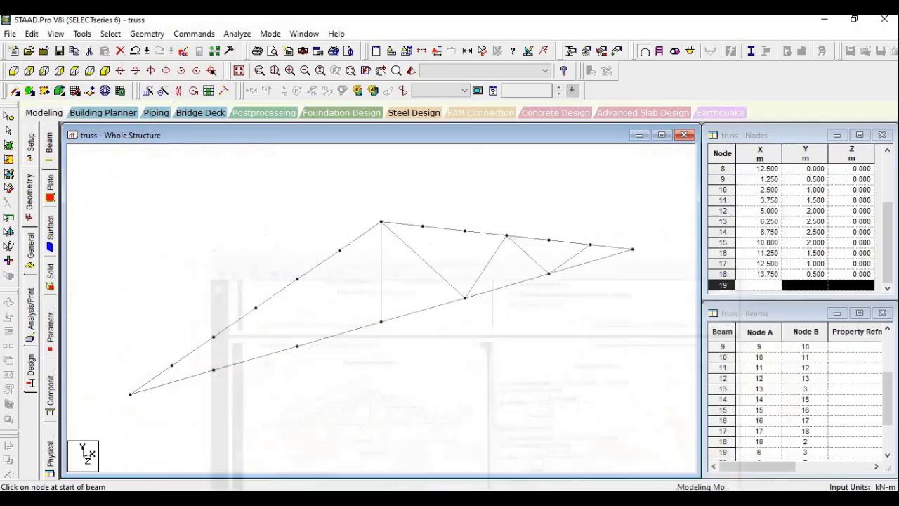
drag(548, 273, 549, 241)
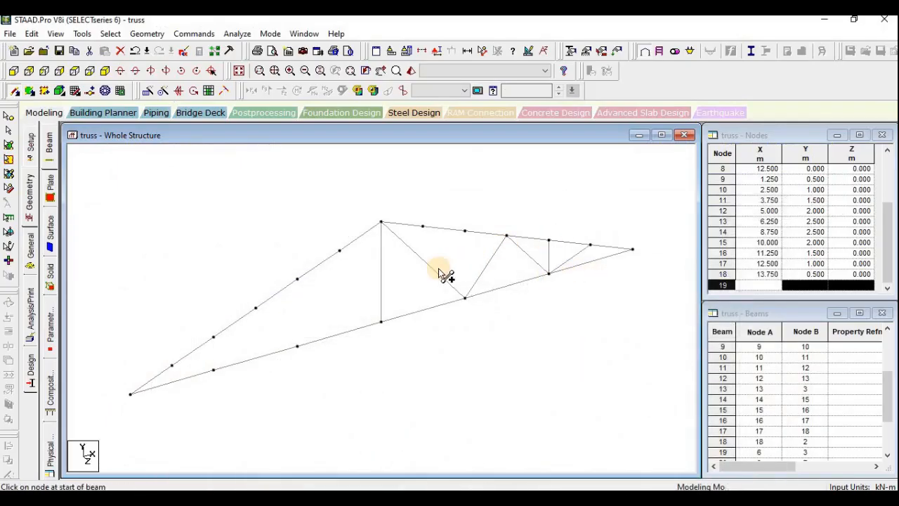
drag(381, 321, 254, 308)
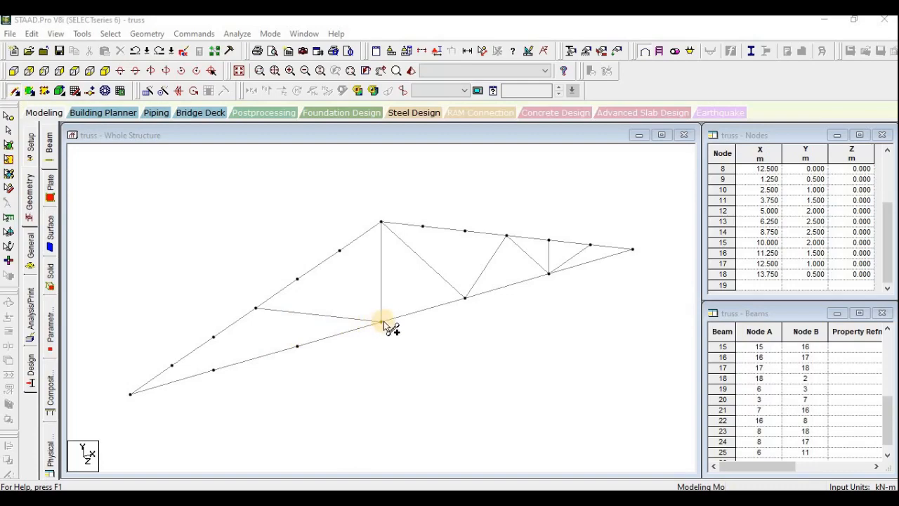
drag(381, 222, 361, 203)
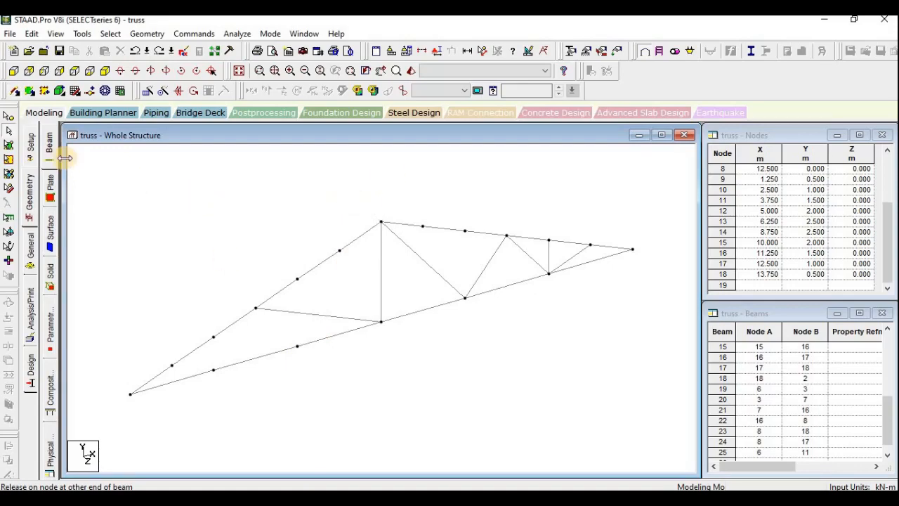
click(333, 318)
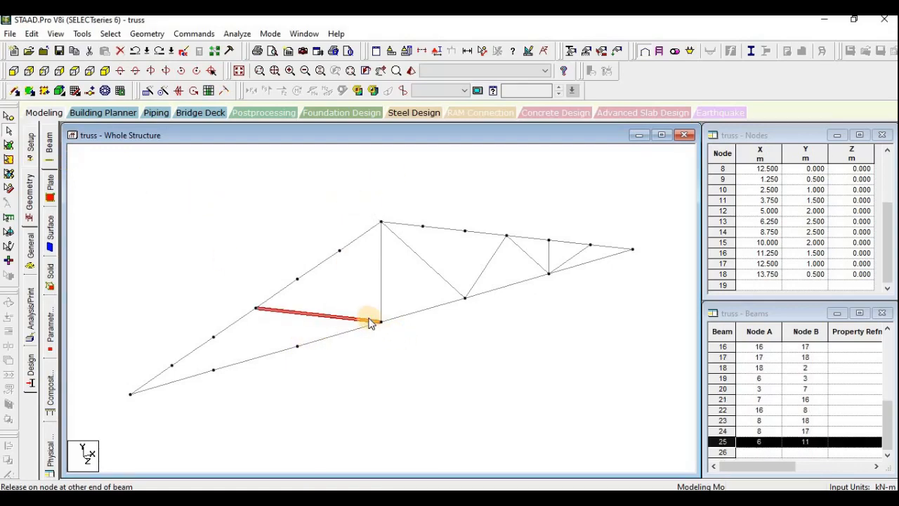
key(Delete)
click(477, 287)
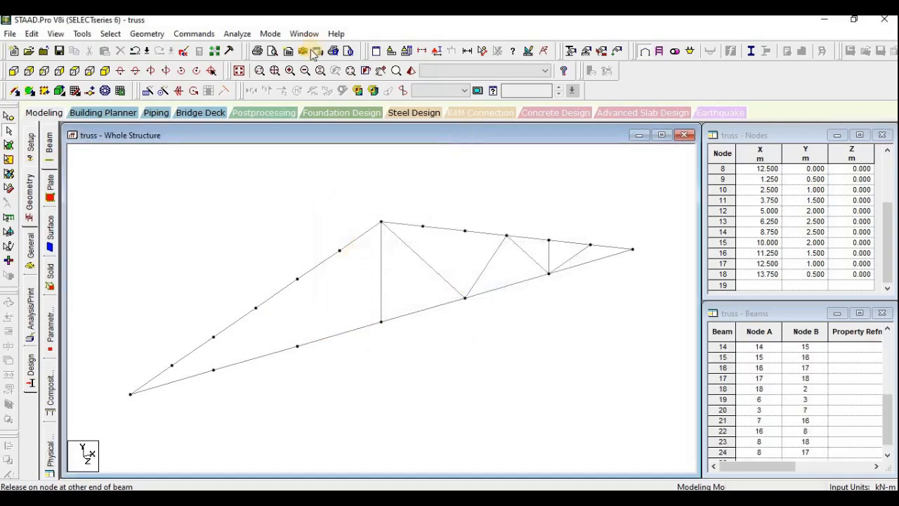
Draw the mirrored web members between nodes 3-5, 5-11, 11-4, 4-9 and 4-10
click(381, 222)
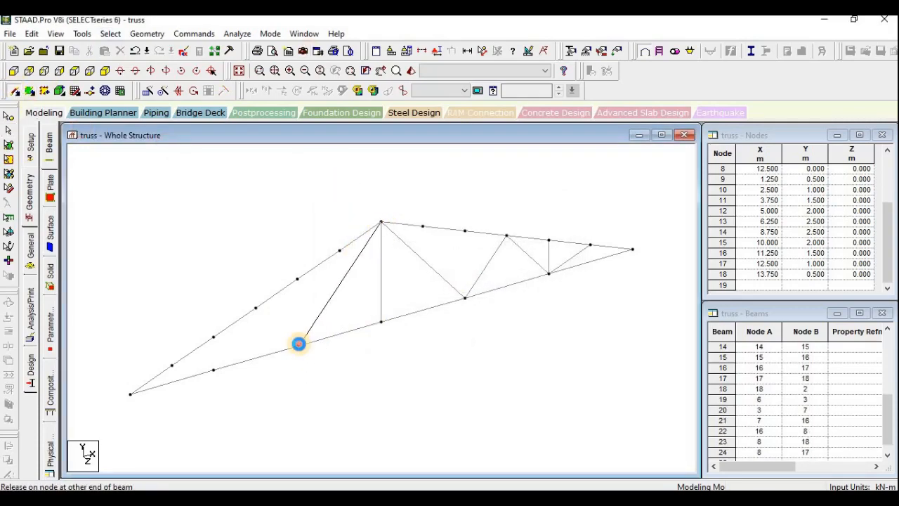
click(297, 345)
click(254, 309)
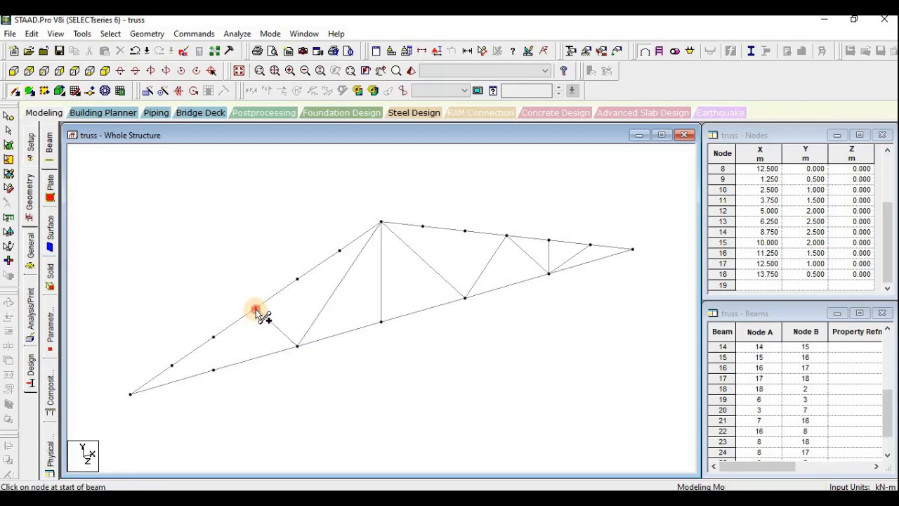
drag(256, 311, 214, 337)
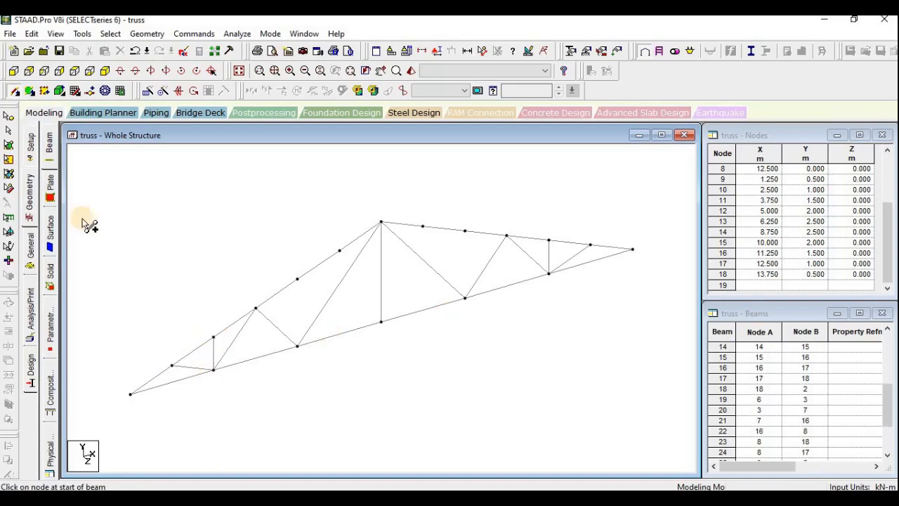
Check the truss figure in Adobe Reader and insert a node at proportion 0.5 into each of the diagonals 3-5 and 3-7
key(alt+Tab)
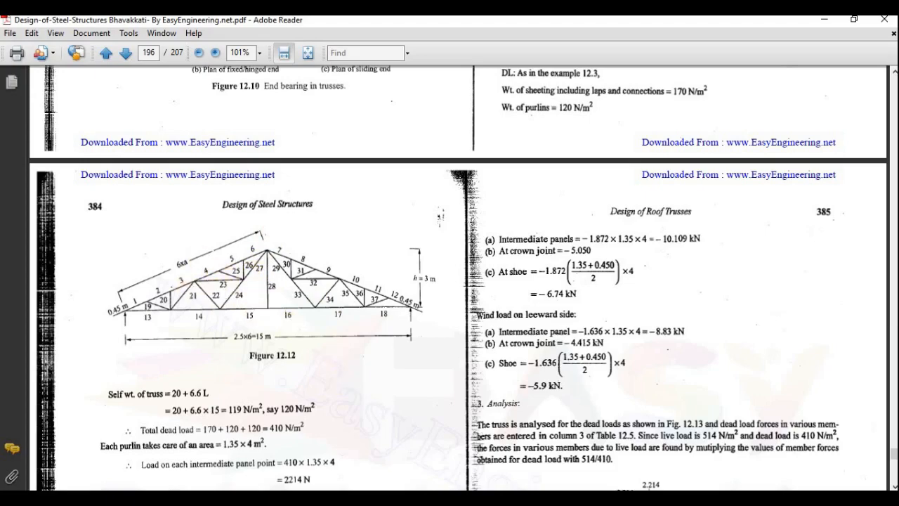
key(alt+Tab)
click(8, 130)
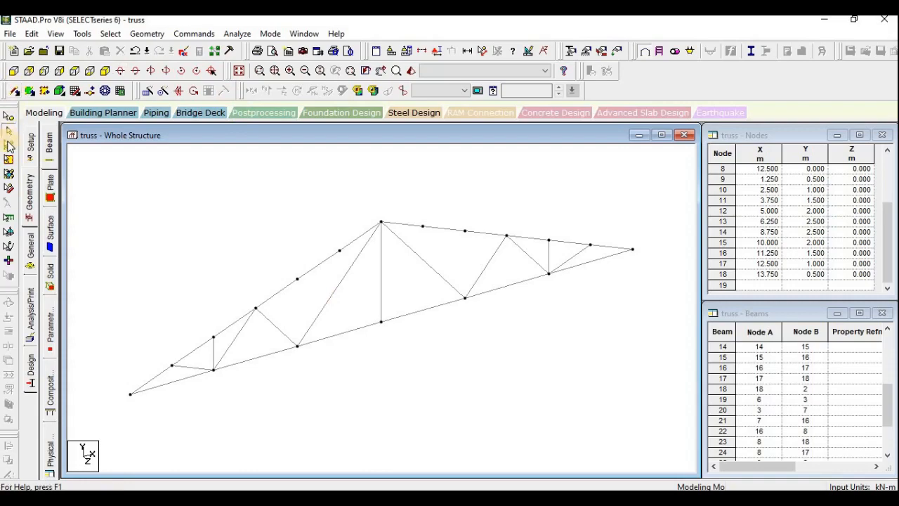
click(335, 288)
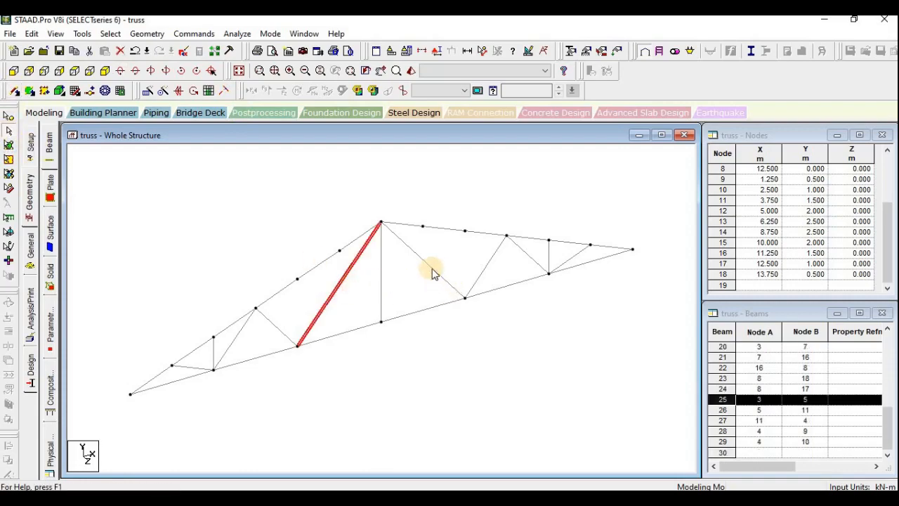
click(429, 270)
click(340, 283)
ctrl+click(425, 265)
right_click(423, 264)
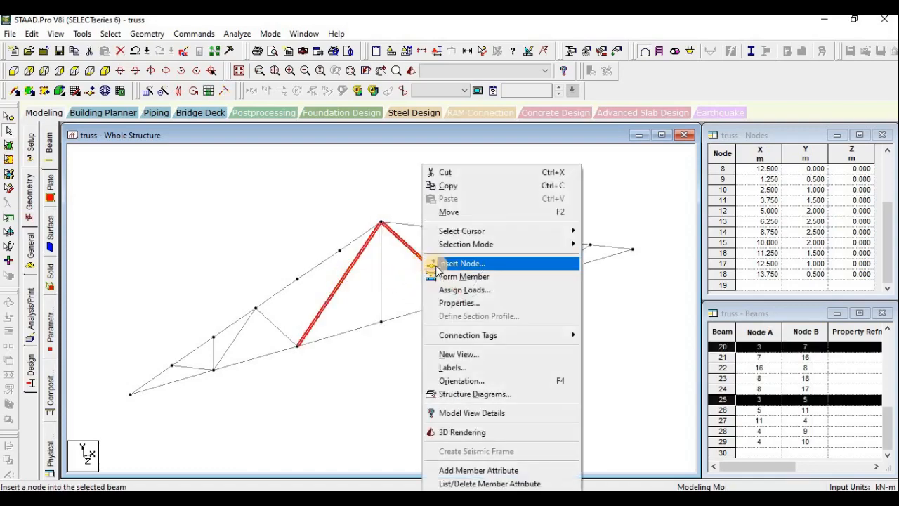
click(451, 269)
click(435, 219)
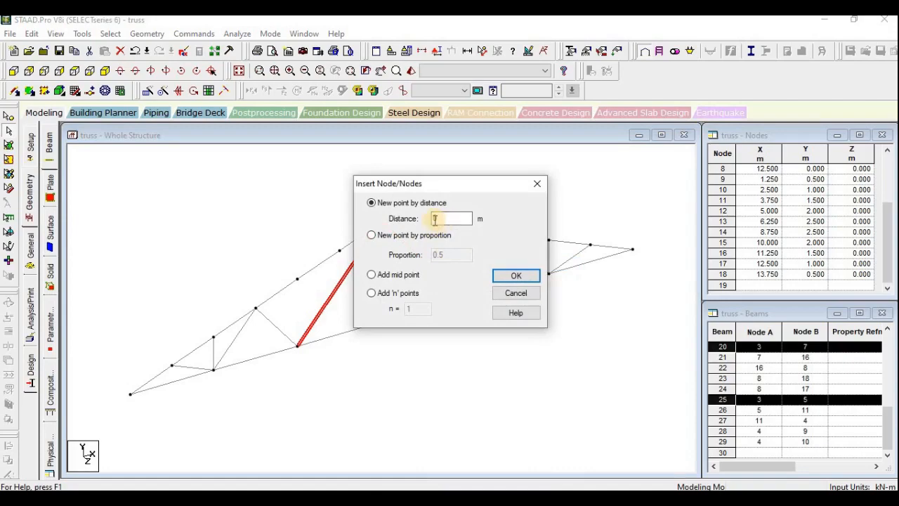
click(388, 235)
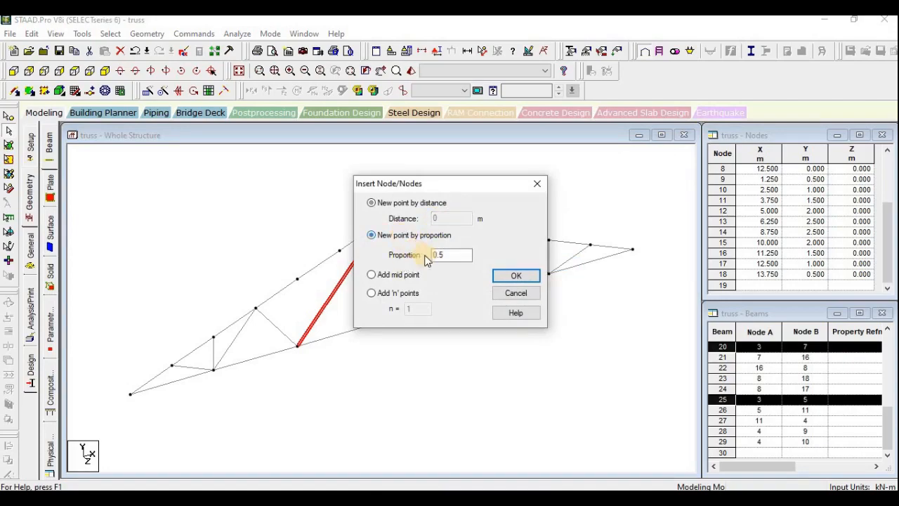
click(518, 274)
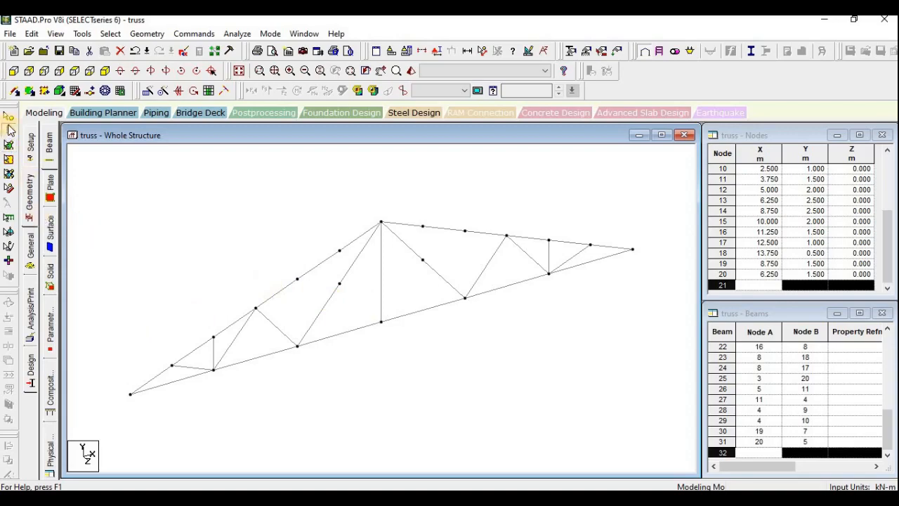
Draw secondary web beams from node 20 to nodes 11, 13 and 12, and from node 19 to nodes 16, 15 and 14
click(13, 93)
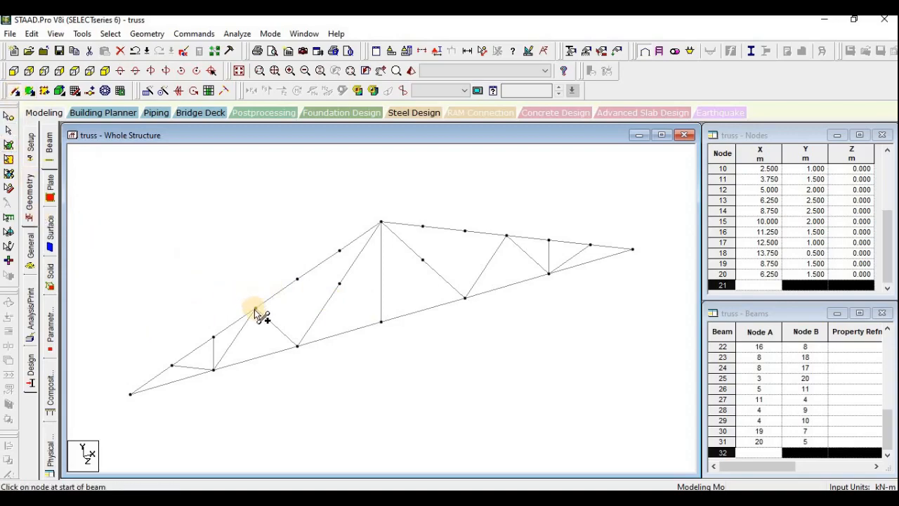
mouse_move(256, 309)
mouse_down()
mouse_move(351, 291)
mouse_move(339, 283)
mouse_up()
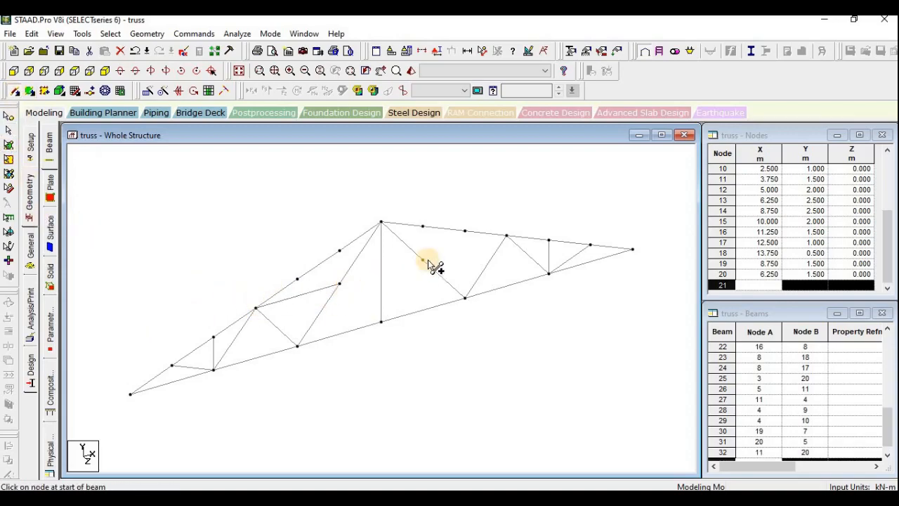
drag(507, 236, 422, 260)
mouse_move(464, 230)
mouse_down()
mouse_move(423, 261)
mouse_move(422, 226)
mouse_up()
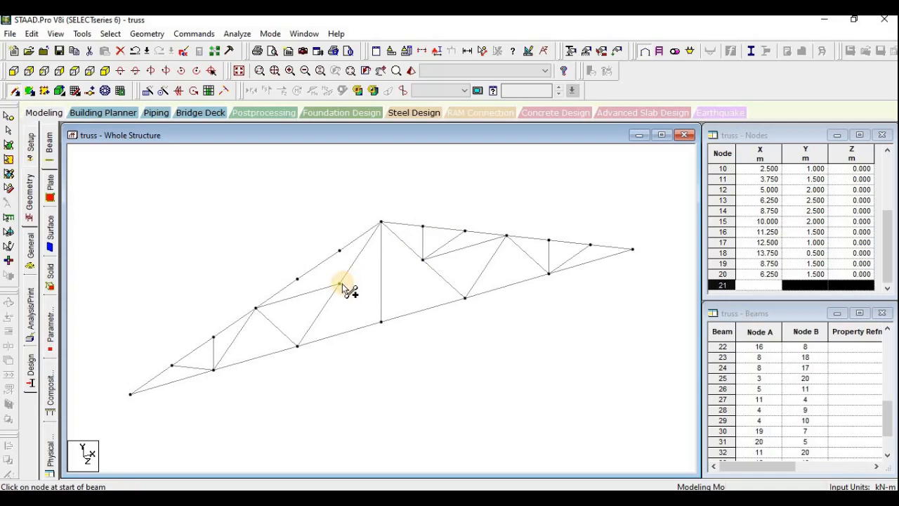
drag(339, 283, 339, 250)
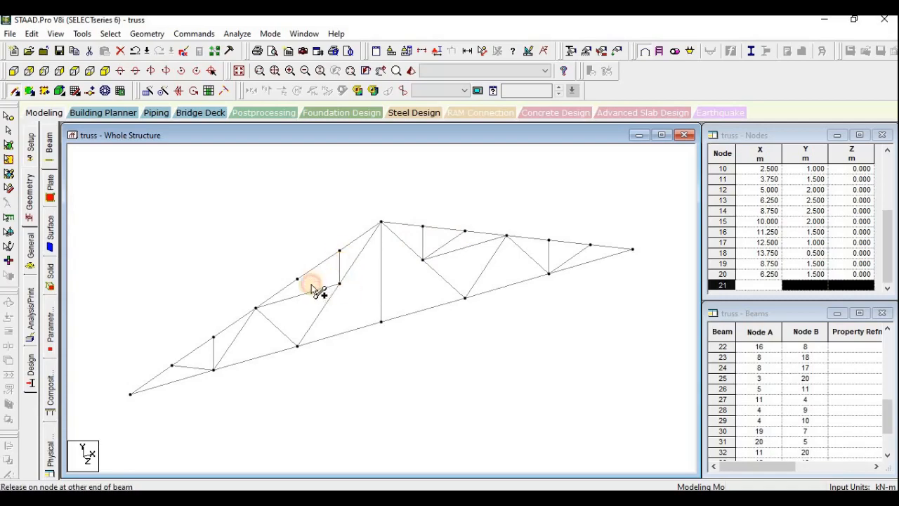
drag(313, 290, 297, 279)
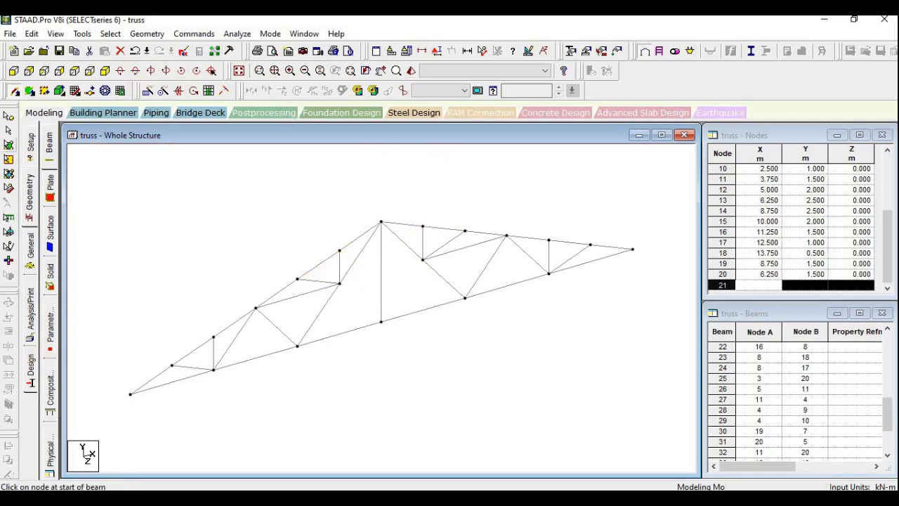
click(14, 91)
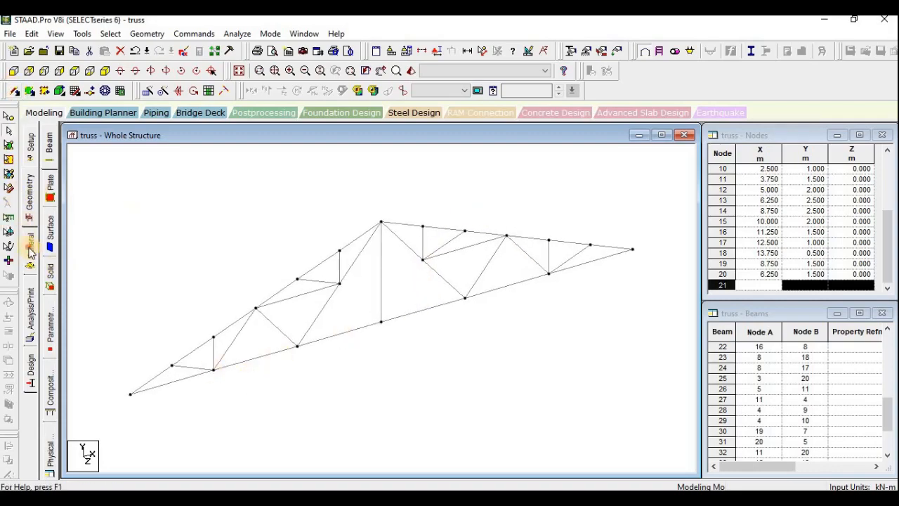
Open the steel section database from the member properties and examine the Indian S Shape, I Shape and Channel profiles
click(30, 249)
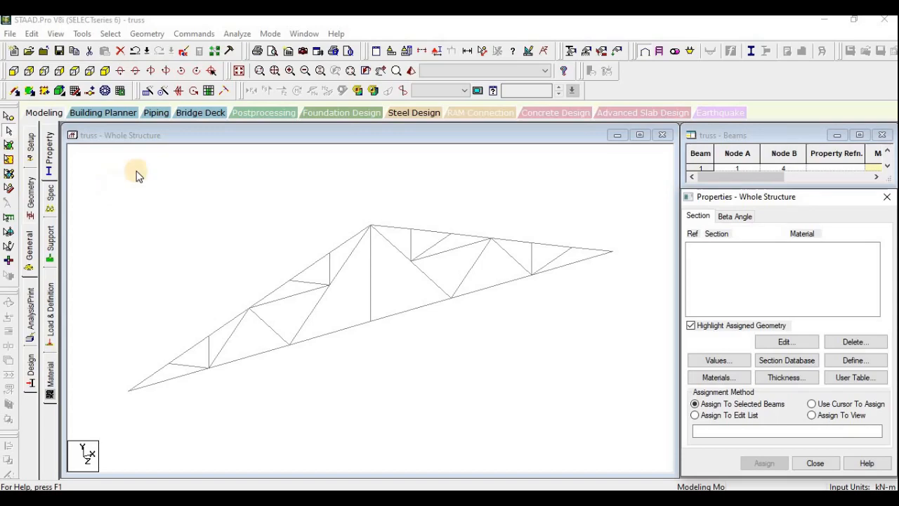
click(798, 361)
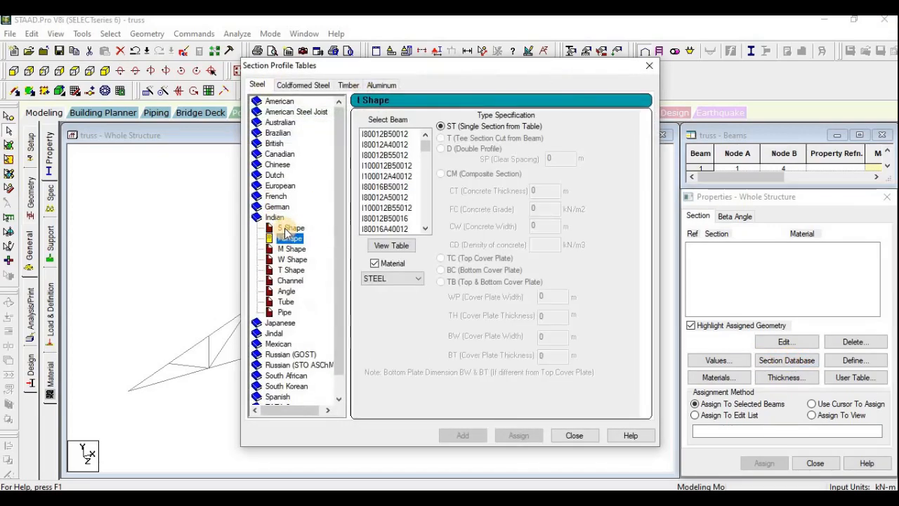
click(287, 228)
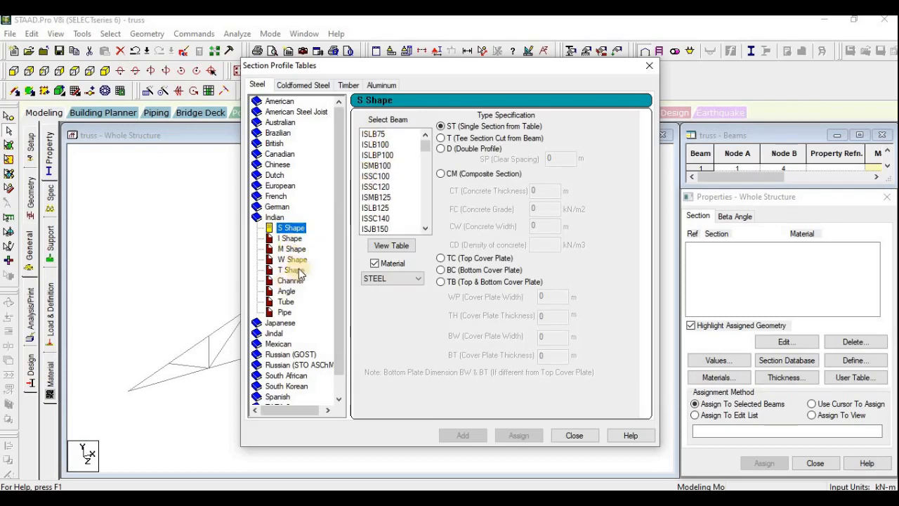
click(286, 240)
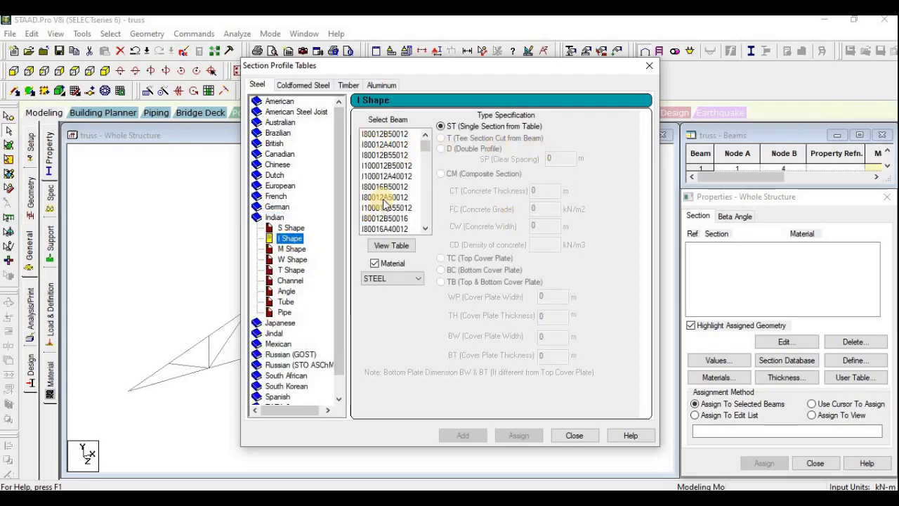
click(289, 227)
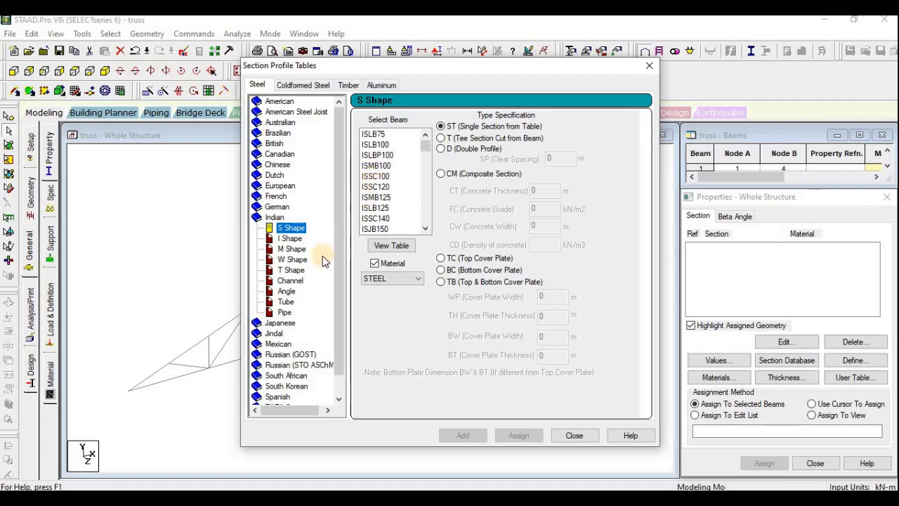
click(298, 281)
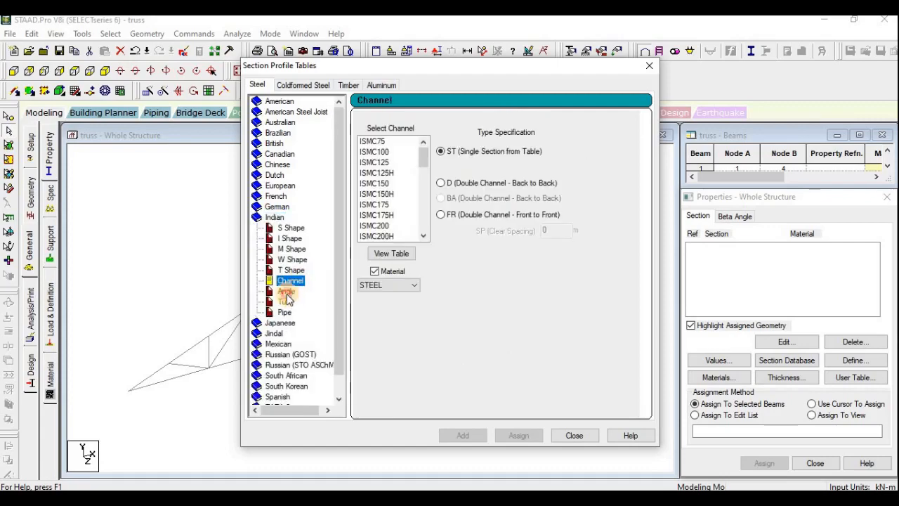
Add the Indian angle ISA70x45x10 as a single steel section to the member properties
click(287, 291)
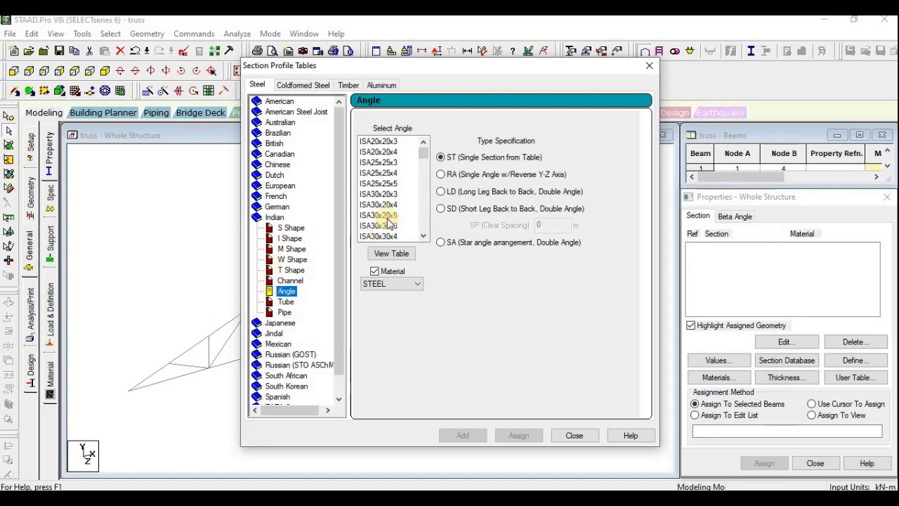
click(391, 173)
scroll(391, 175, down, 3)
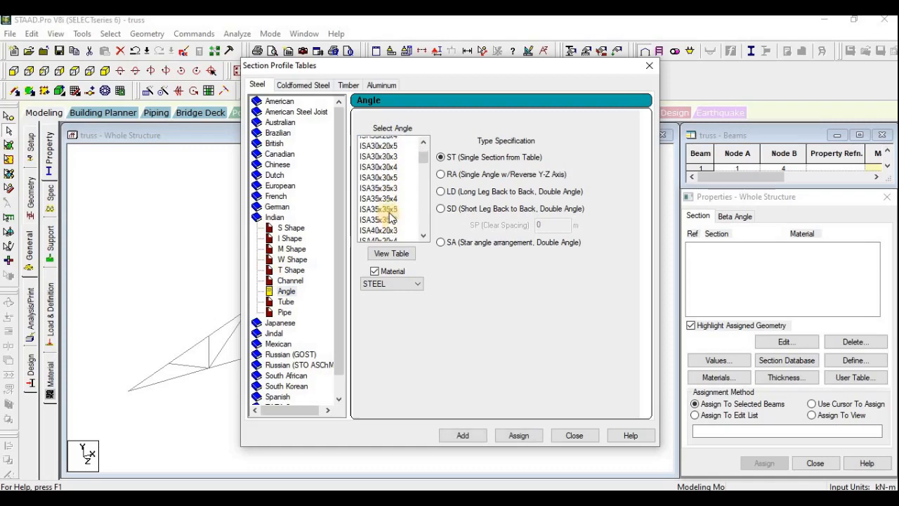
scroll(389, 221, down, 3)
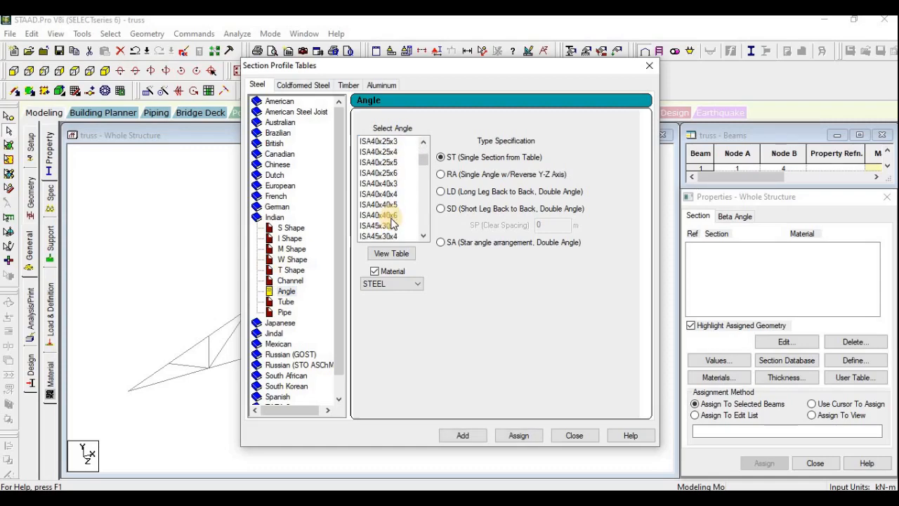
click(379, 216)
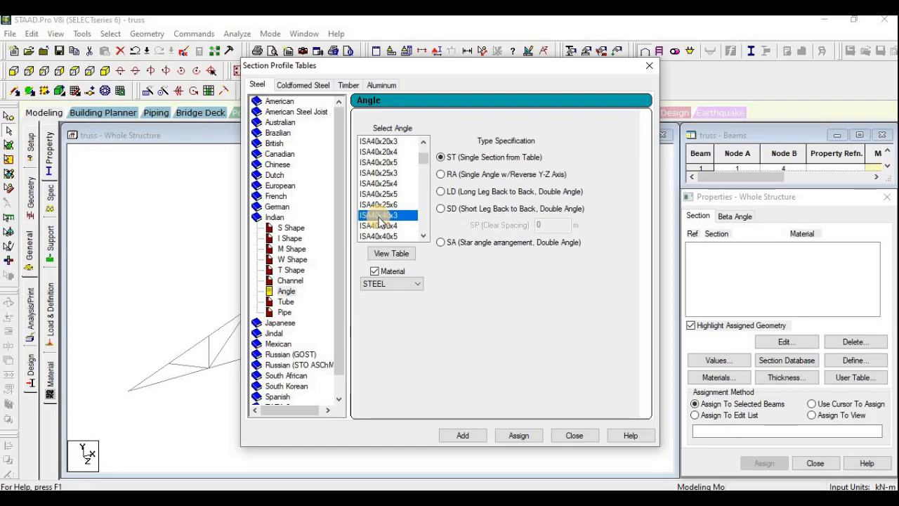
scroll(383, 222, down, 5)
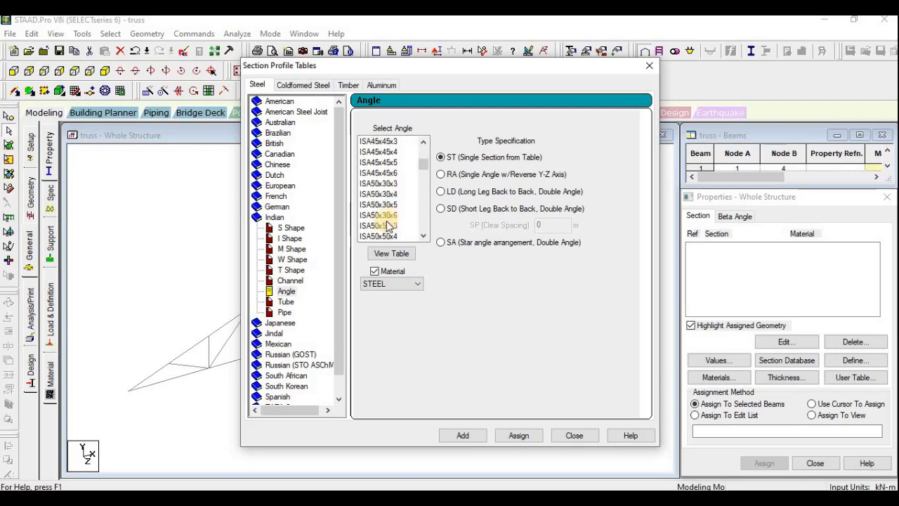
scroll(388, 232, down, 6)
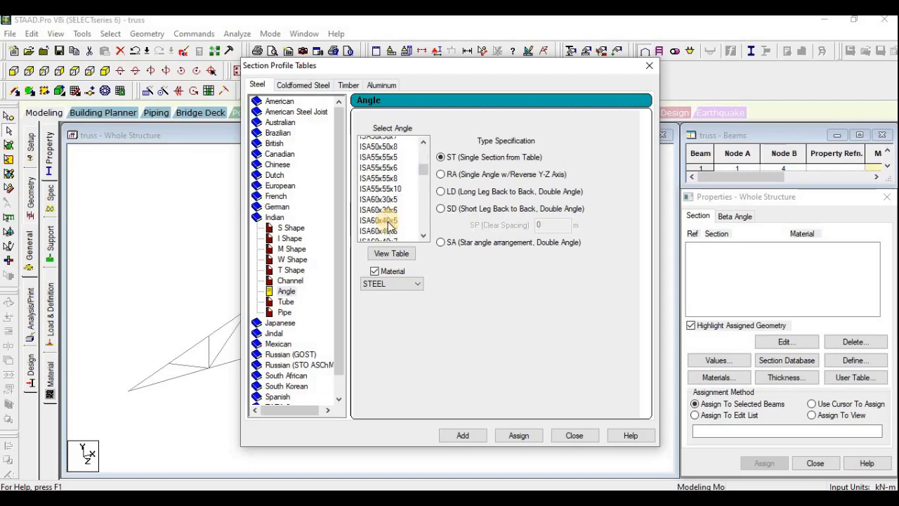
scroll(387, 224, down, 4)
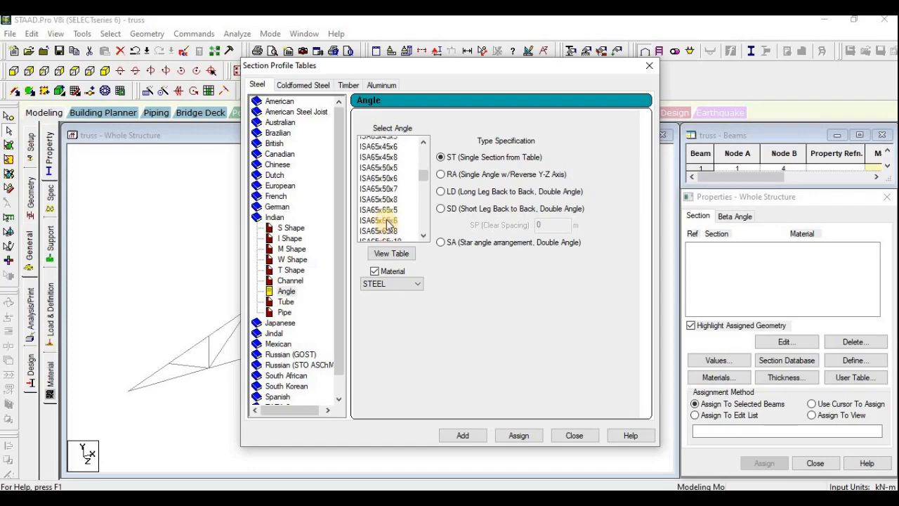
click(378, 215)
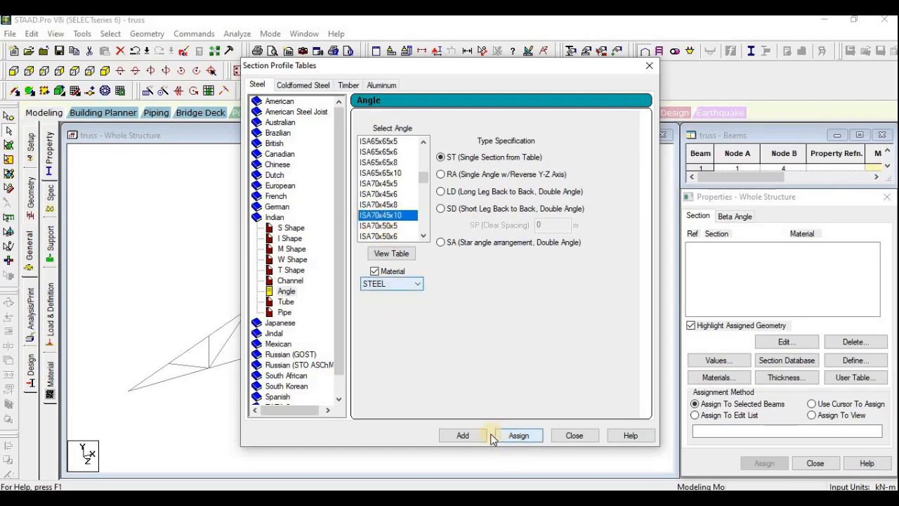
click(465, 435)
Add the Indian angle ISA50x30x6 as a single steel section
scroll(383, 188, up, 1)
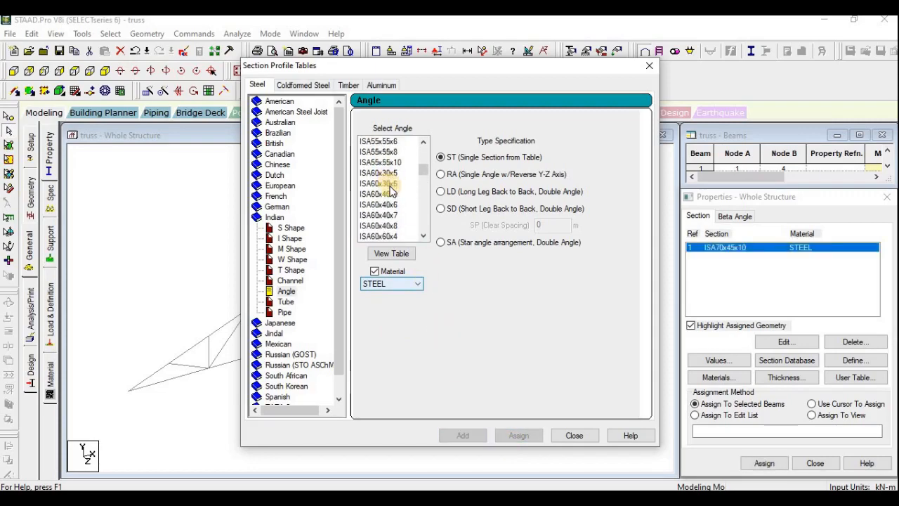
click(380, 162)
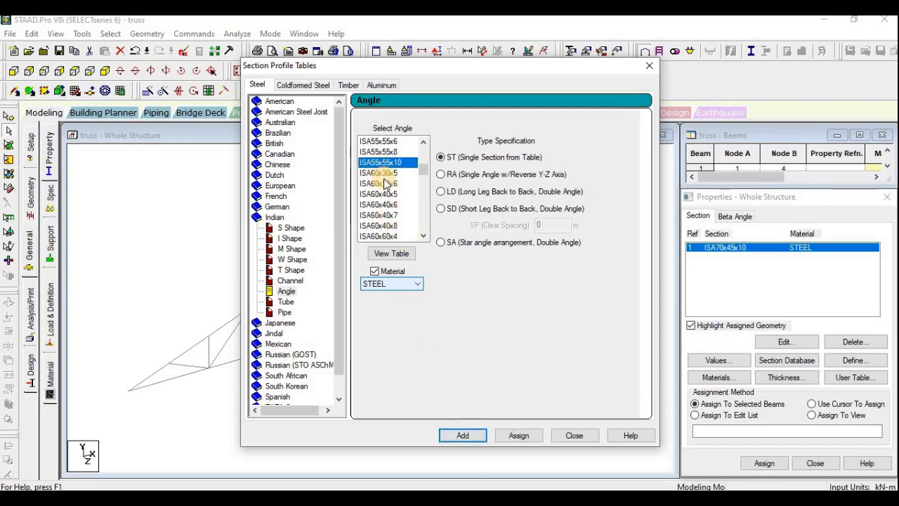
scroll(385, 184, up, 1)
scroll(385, 184, up, 4)
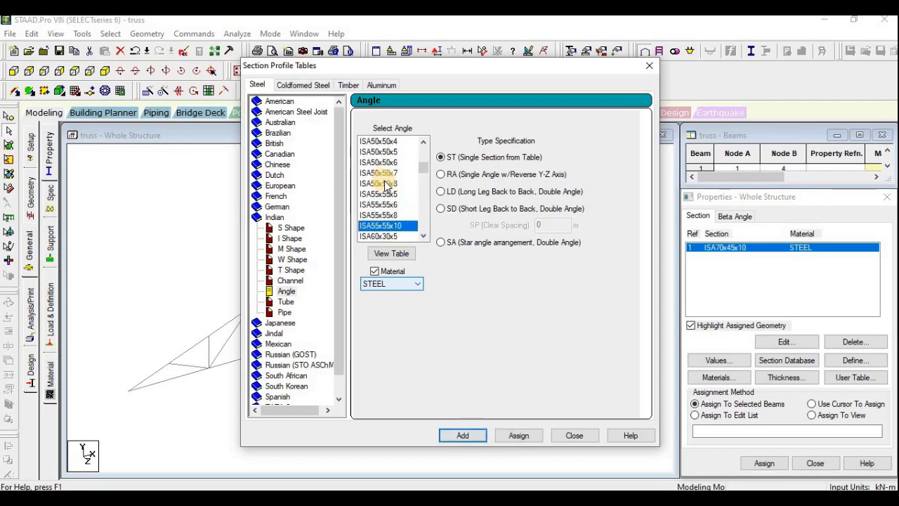
scroll(385, 184, up, 3)
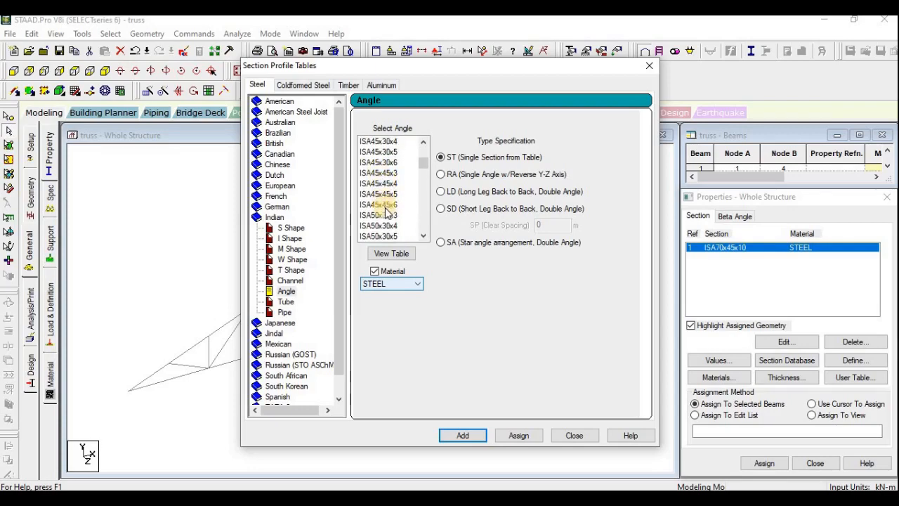
scroll(387, 232, down, 1)
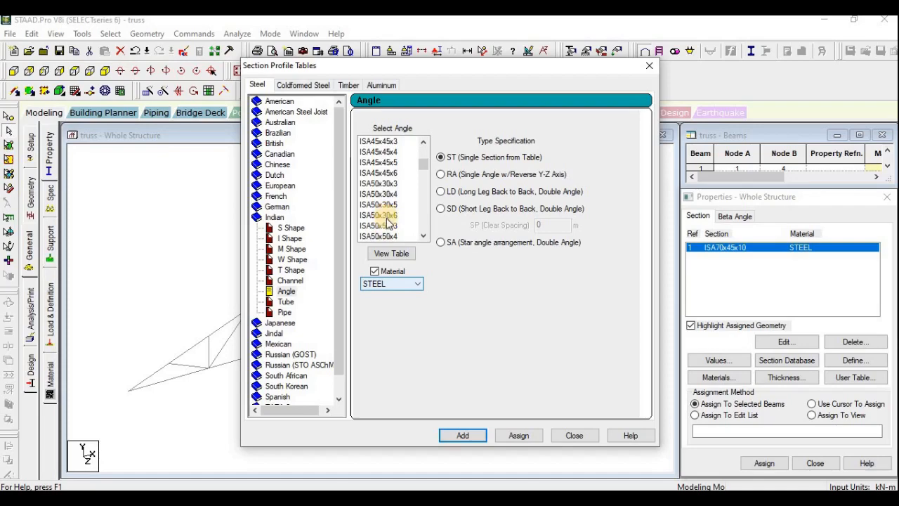
scroll(387, 226, down, 1)
click(385, 183)
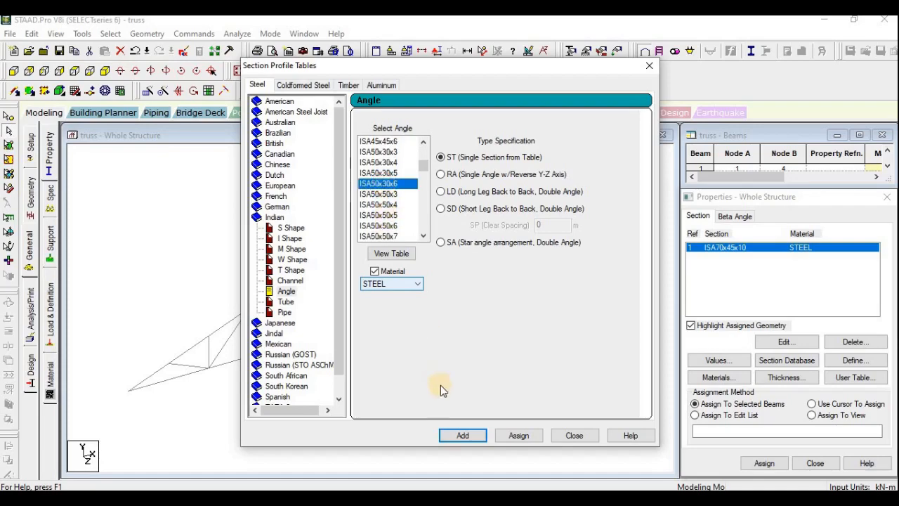
click(461, 436)
Add the Indian angle ISA30x20x5 as a single steel section and close the section database
scroll(396, 169, up, 5)
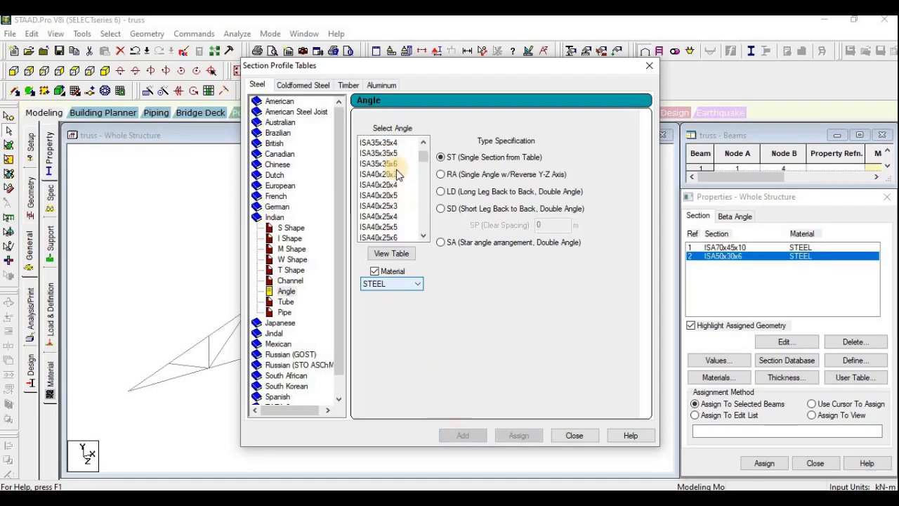
scroll(396, 169, up, 1)
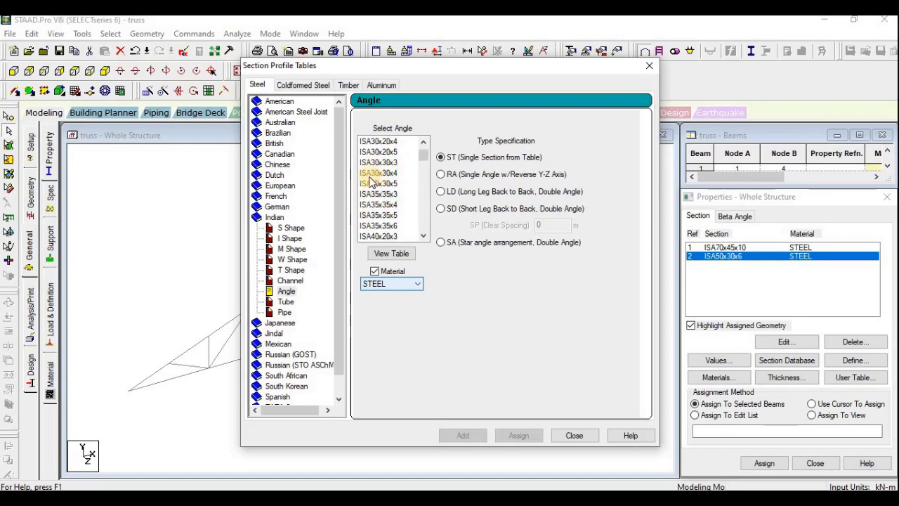
click(379, 152)
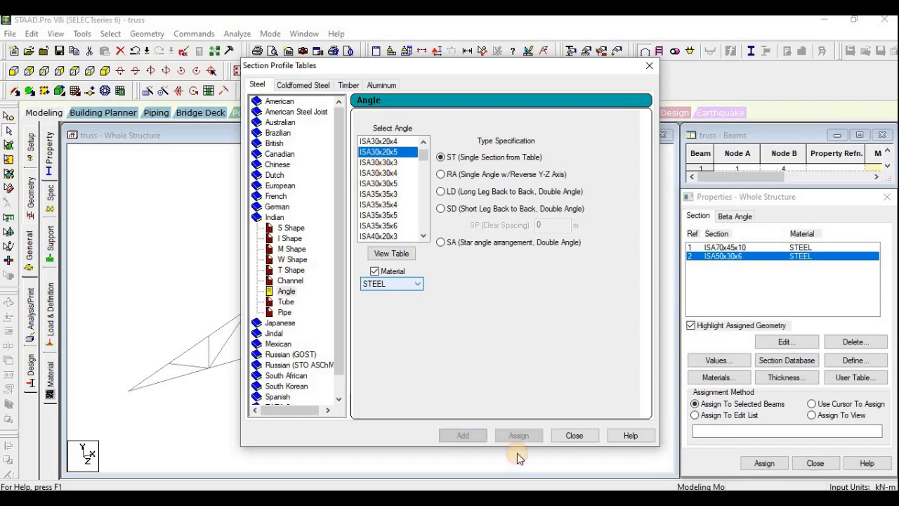
click(463, 436)
click(575, 435)
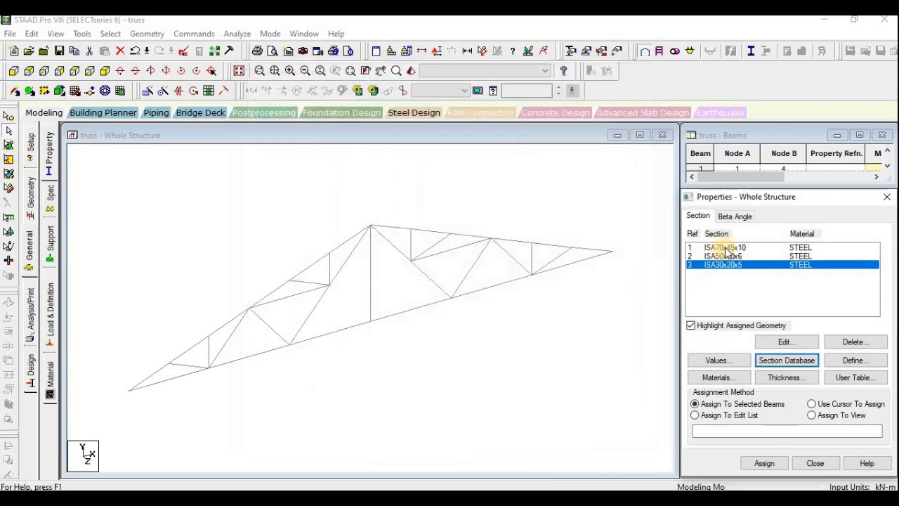
Assign the ISA70x45x10 section to all bottom chord beams of the truss
click(715, 248)
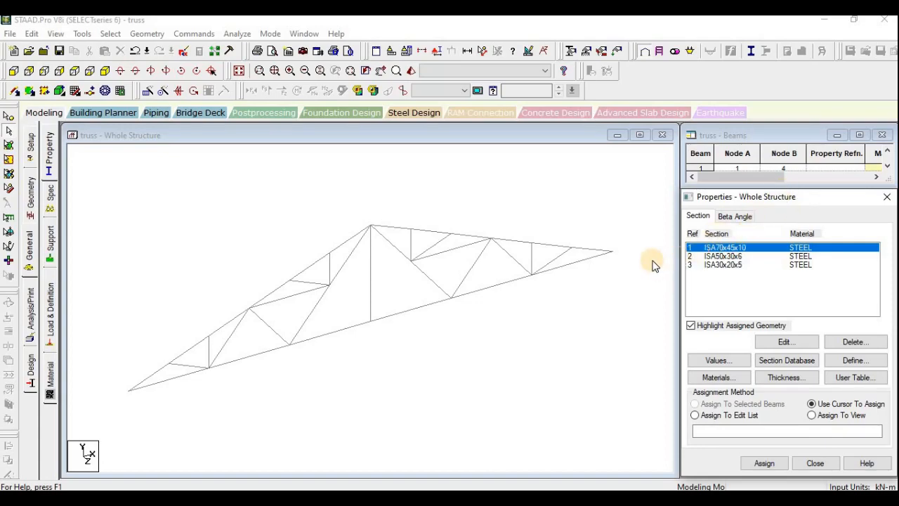
click(177, 375)
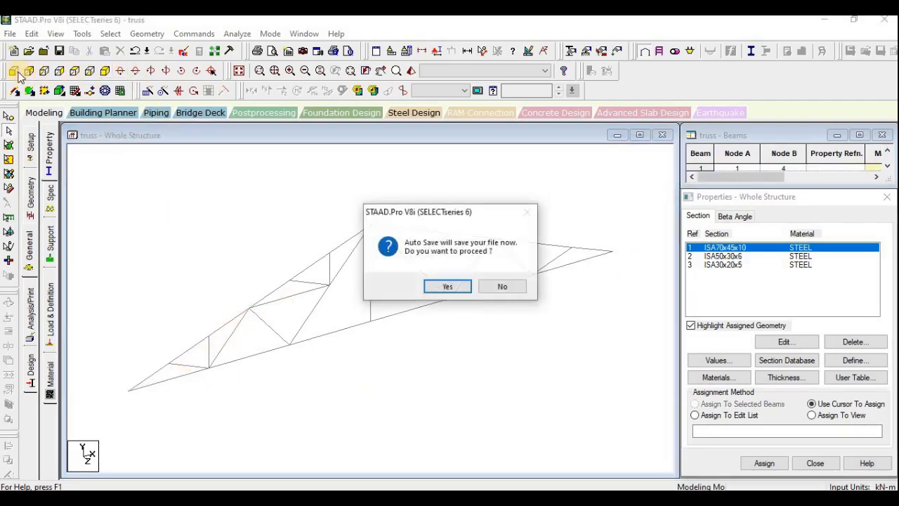
click(419, 288)
click(367, 279)
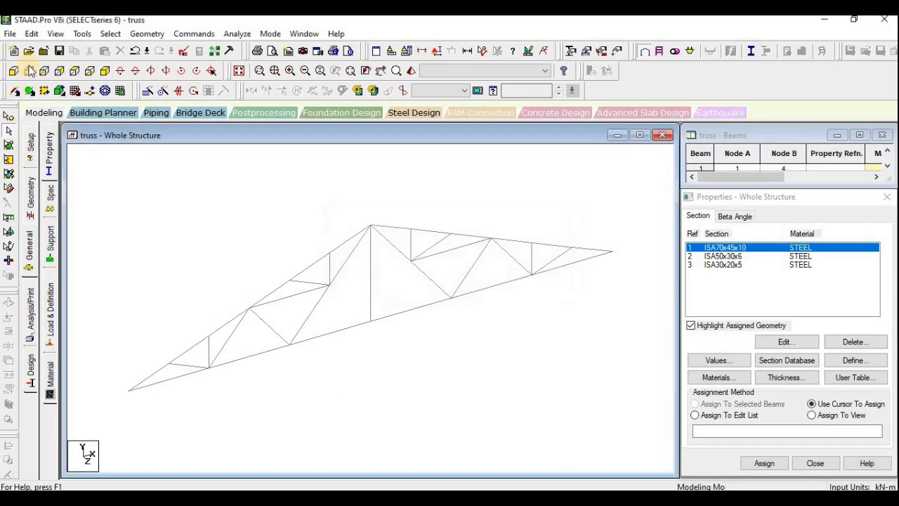
click(43, 71)
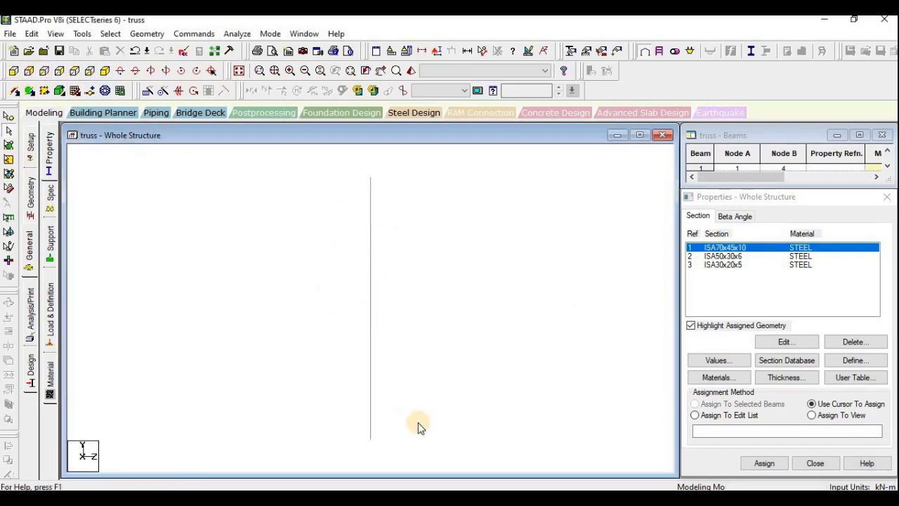
click(105, 70)
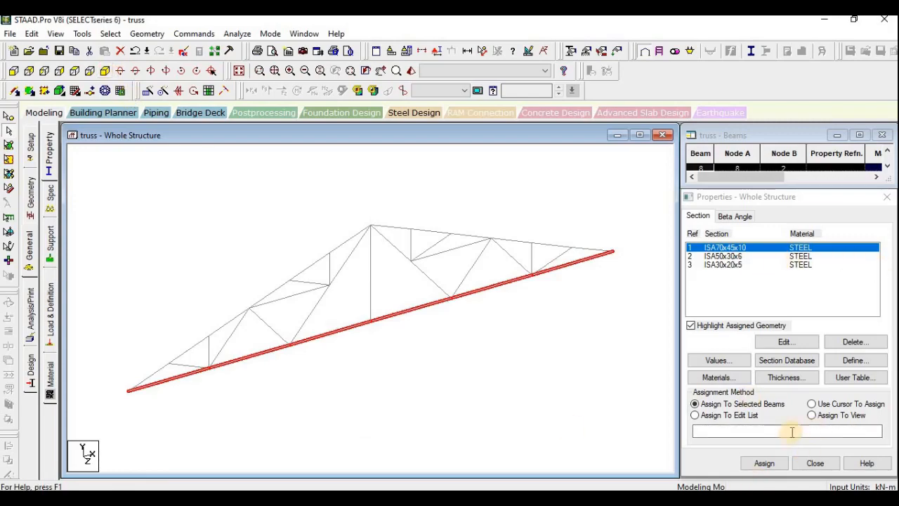
click(763, 462)
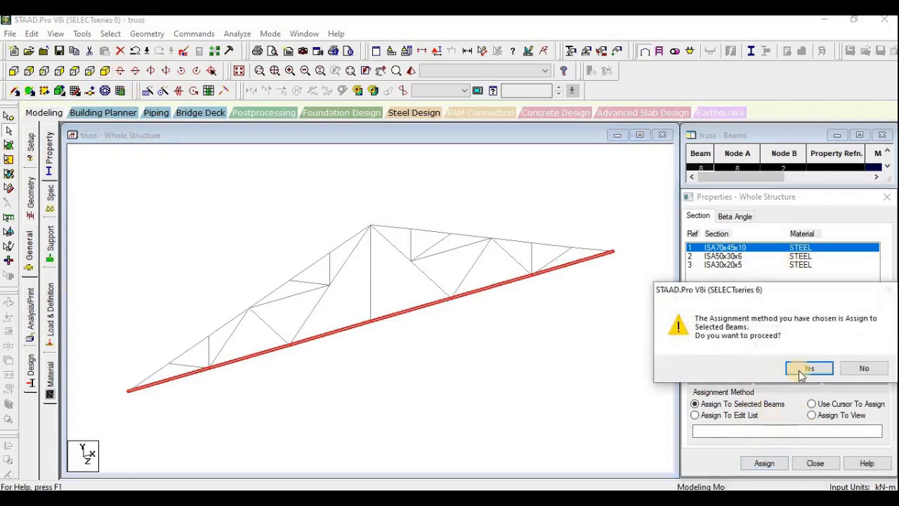
click(798, 371)
click(465, 342)
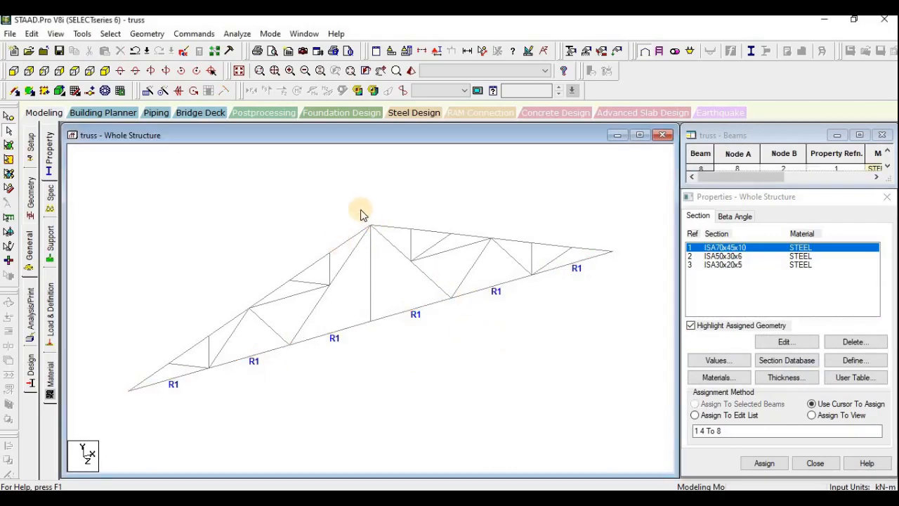
Select all top chord beams on the slope from apex node 3 to support node 2
click(386, 229)
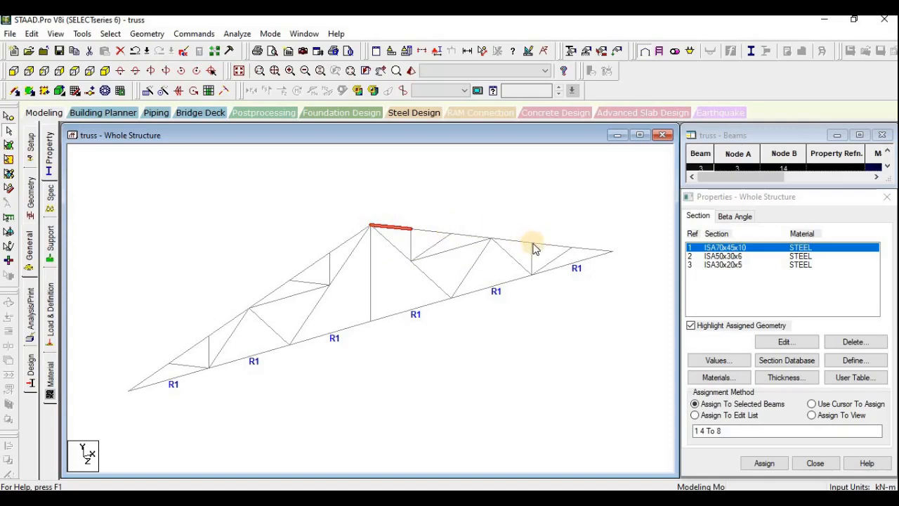
click(424, 230)
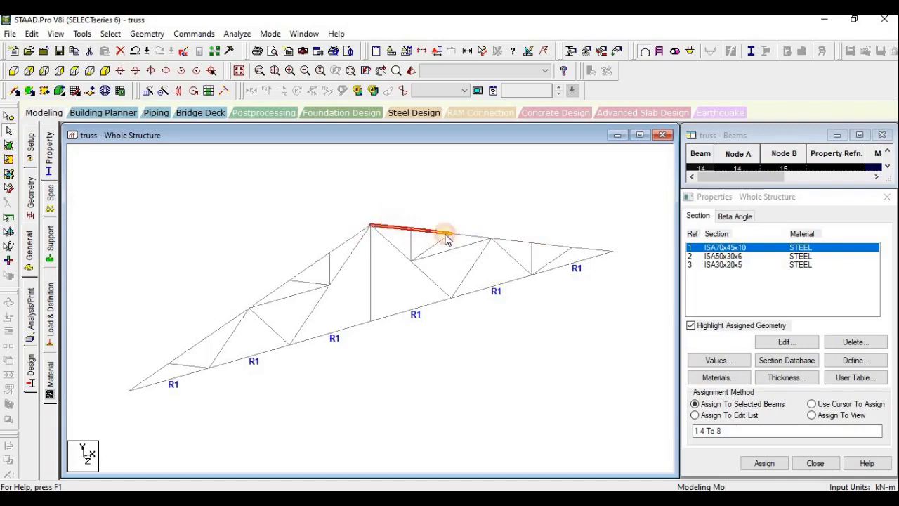
ctrl+click(469, 236)
ctrl+click(512, 241)
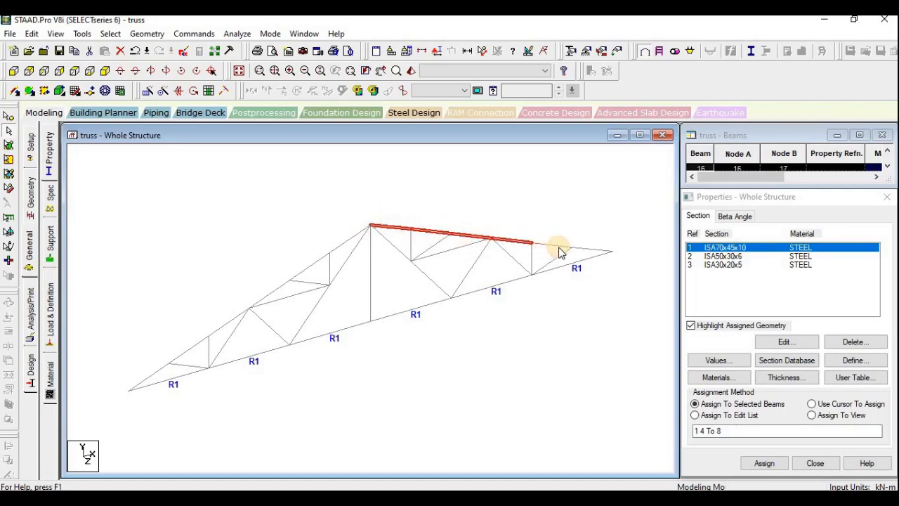
ctrl+click(558, 250)
ctrl+click(582, 247)
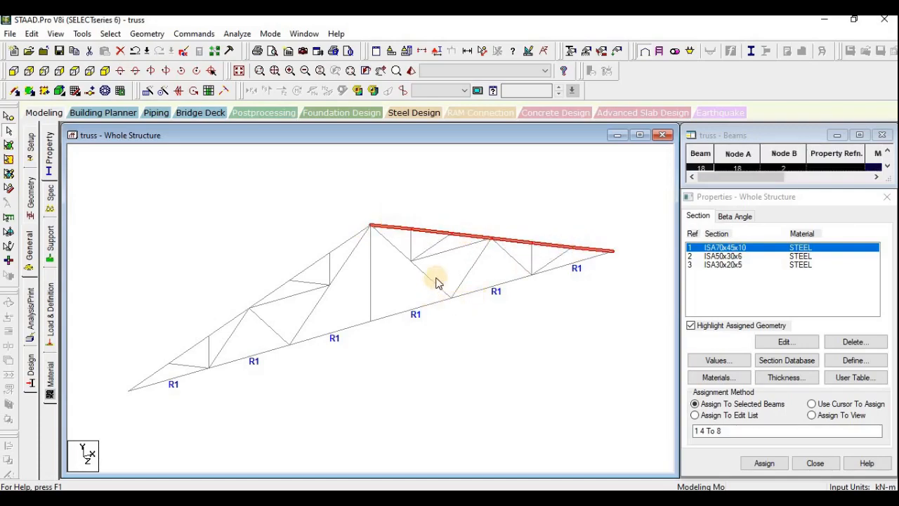
Add both halves of the two long diagonals 3-7 and 3-5 to the beam selection
ctrl+click(413, 264)
ctrl+click(391, 250)
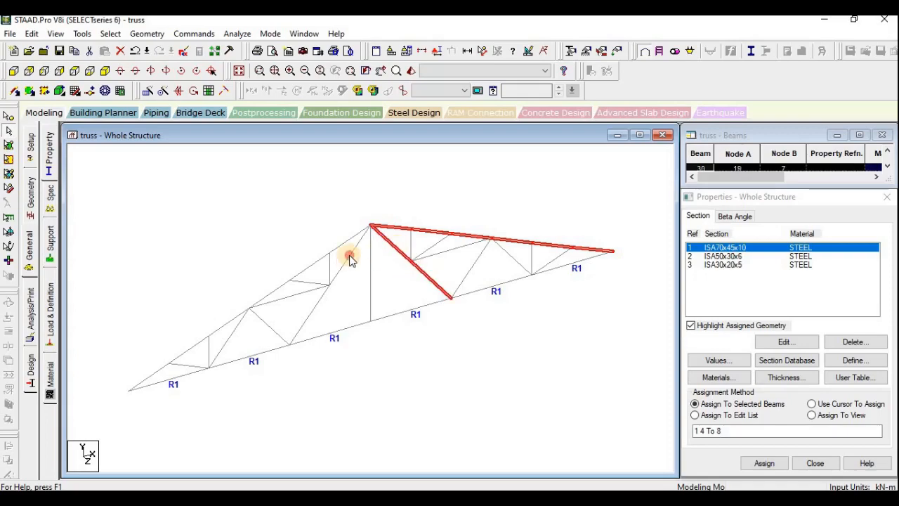
ctrl+click(347, 254)
ctrl+click(312, 309)
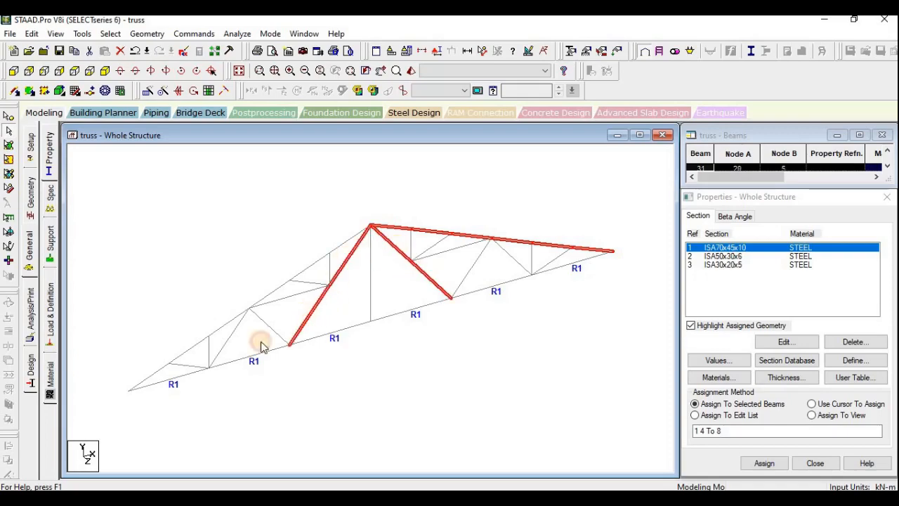
Add all top chord beams on the slope from support node 1 to apex node 3 to the selection
ctrl+click(156, 372)
ctrl+click(186, 350)
ctrl+click(229, 322)
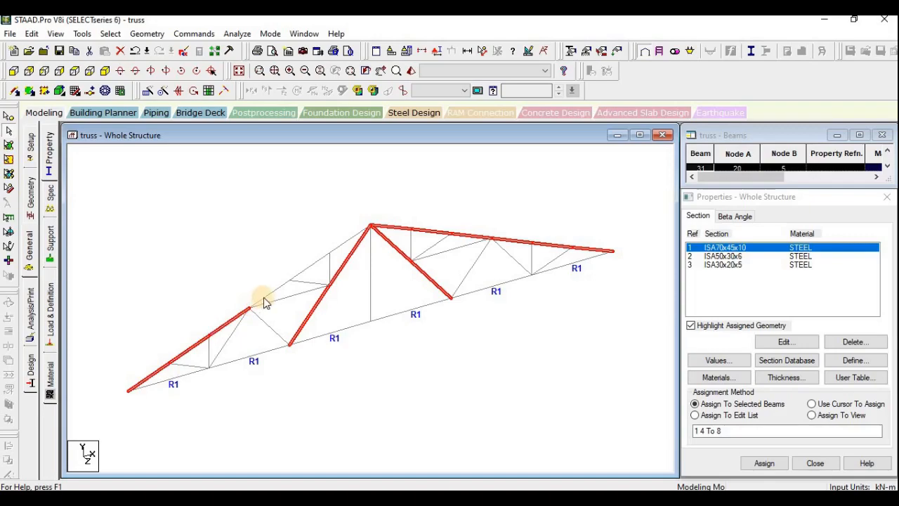
ctrl+click(266, 296)
ctrl+click(302, 272)
ctrl+click(344, 245)
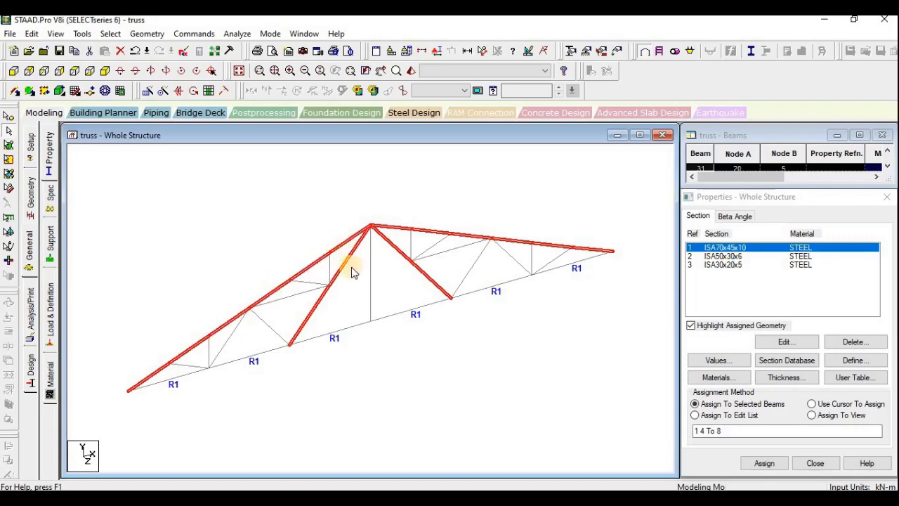
Assign the ISA50x30x6 section to the selected top chord beams and the two long diagonals
click(691, 327)
click(694, 328)
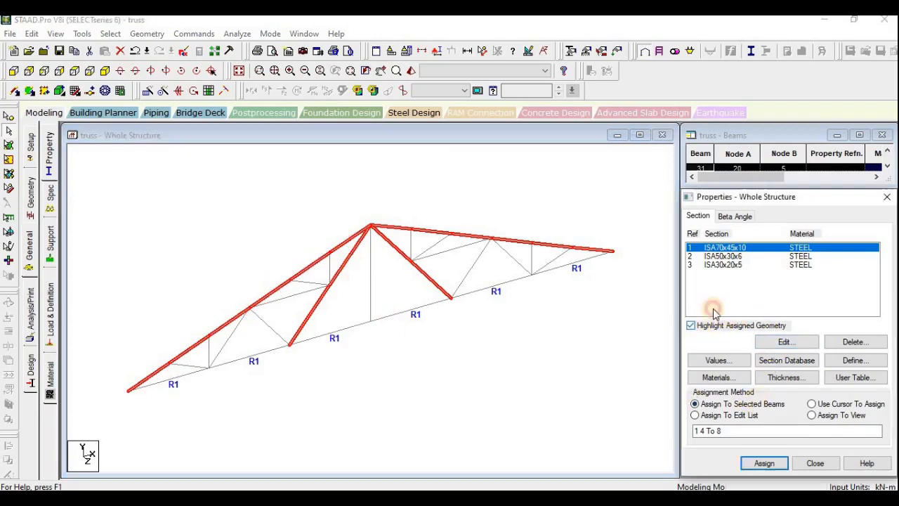
click(726, 257)
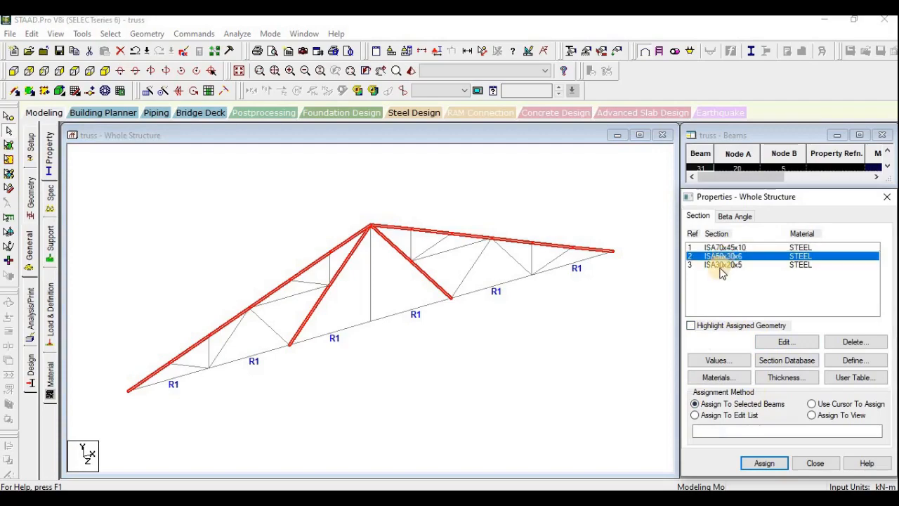
click(764, 465)
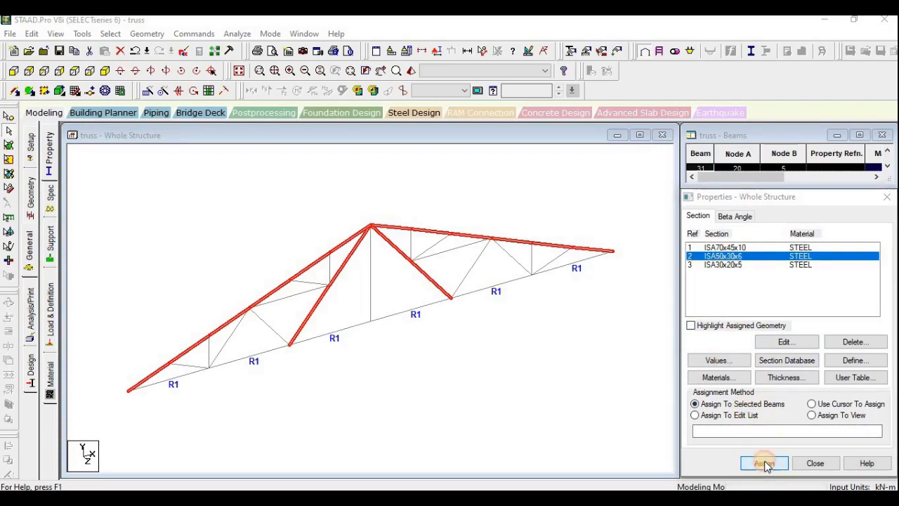
click(799, 369)
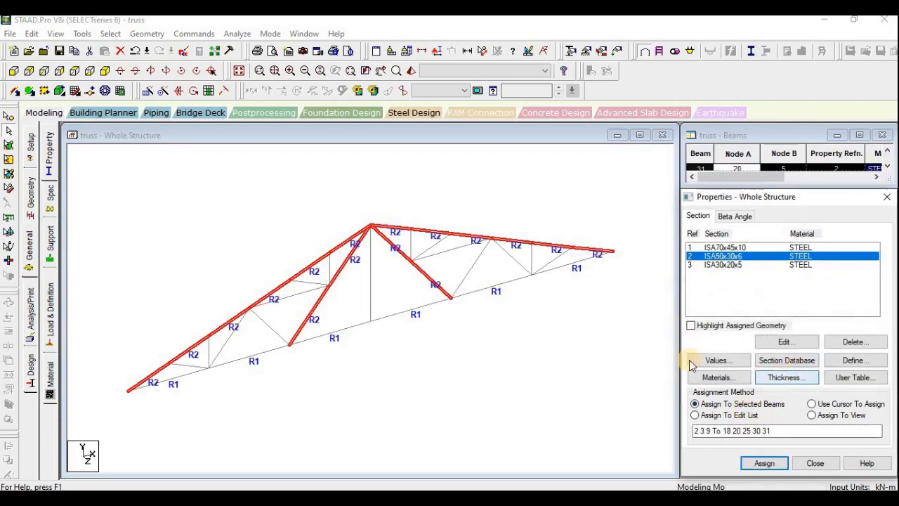
Assign the ISA70x45x10 section to the central vertical member between apex node 3 and bottom chord node 6
click(370, 288)
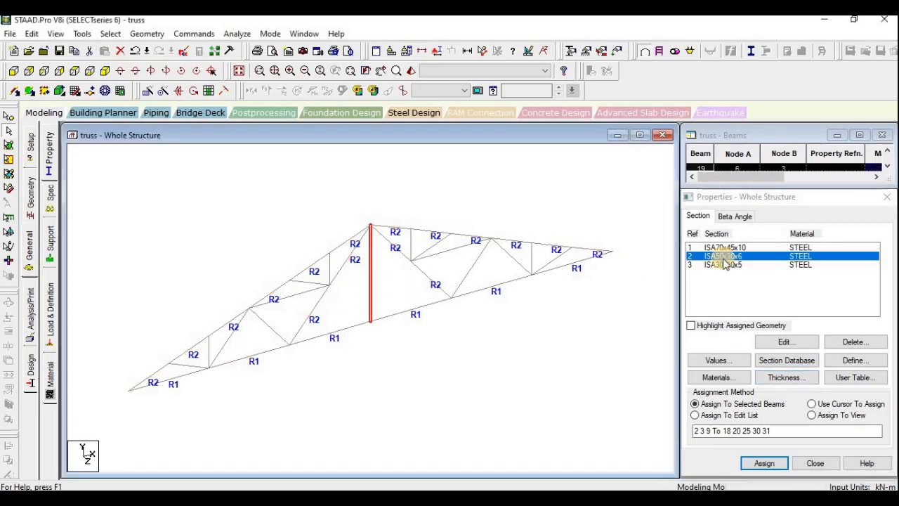
click(727, 247)
click(762, 464)
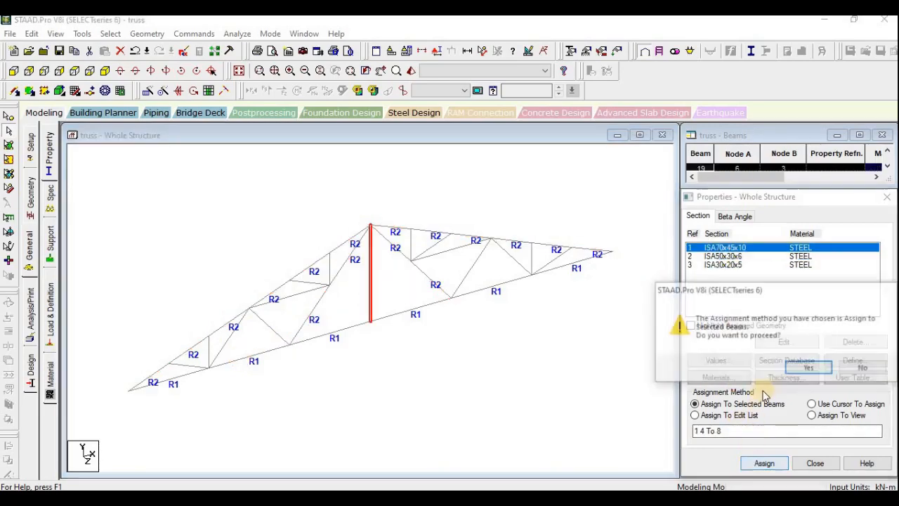
click(799, 369)
click(350, 347)
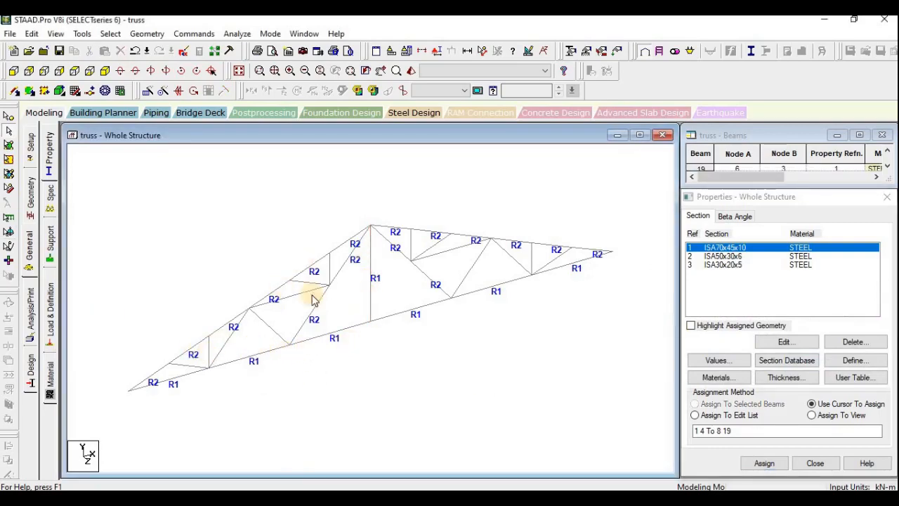
Select all beams with a missing property and assign the ISA30x20x5 section to them
click(111, 33)
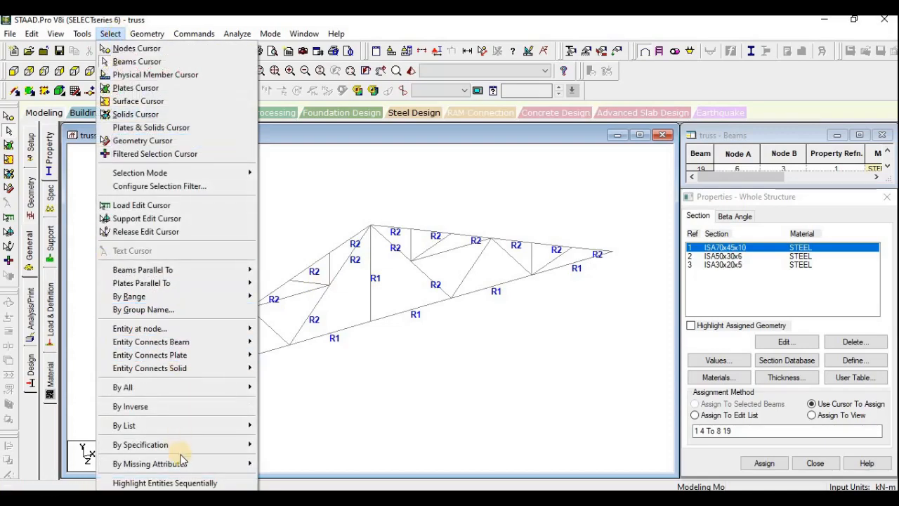
mouse_move(181, 464)
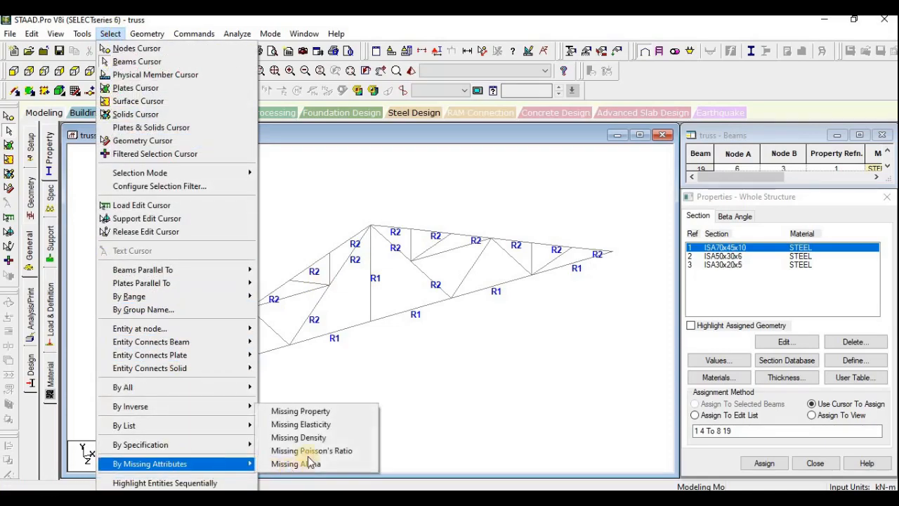
click(316, 409)
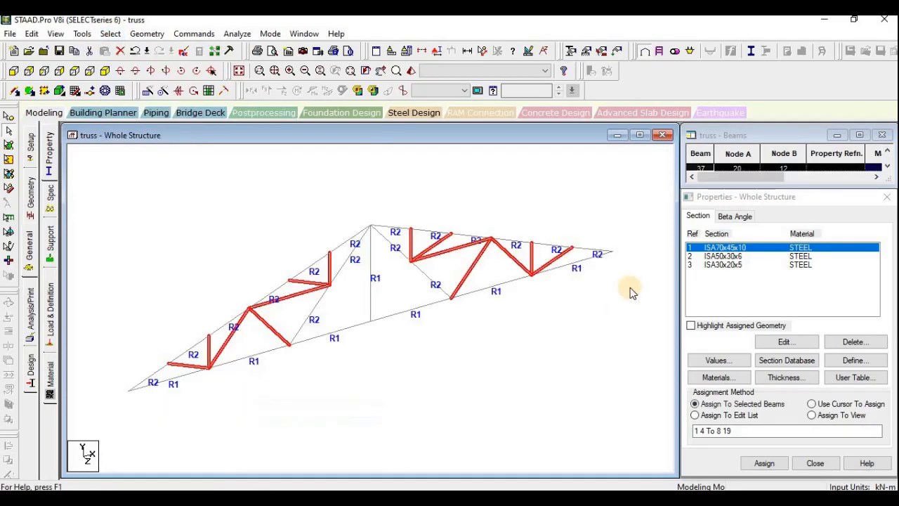
click(723, 265)
click(765, 463)
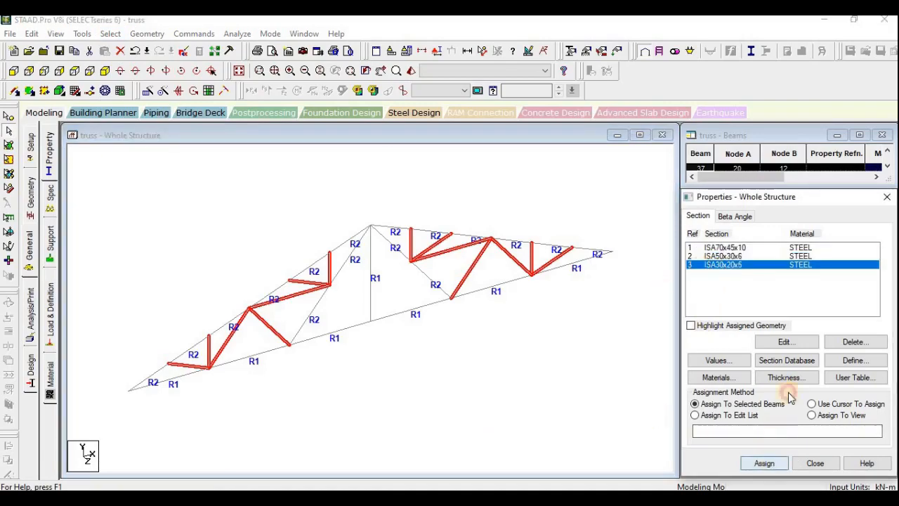
click(804, 367)
click(453, 376)
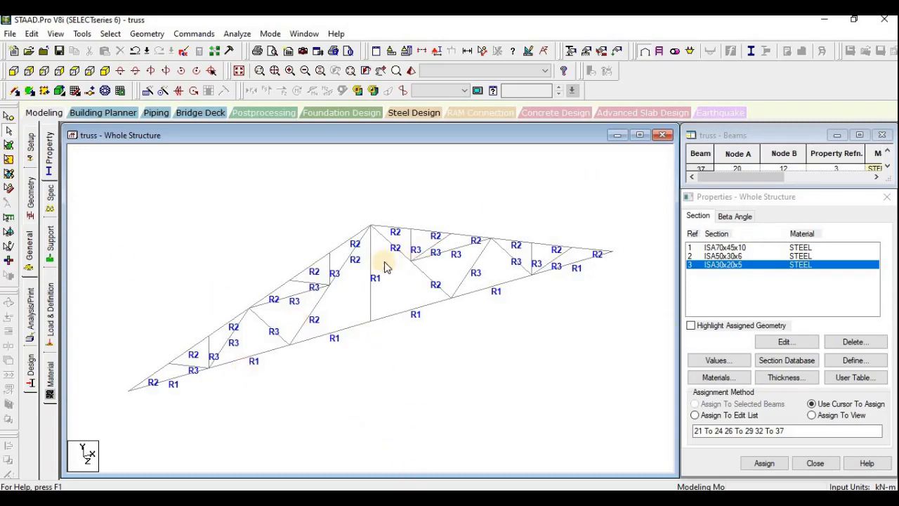
Create a pinned support definition for the truss
click(53, 245)
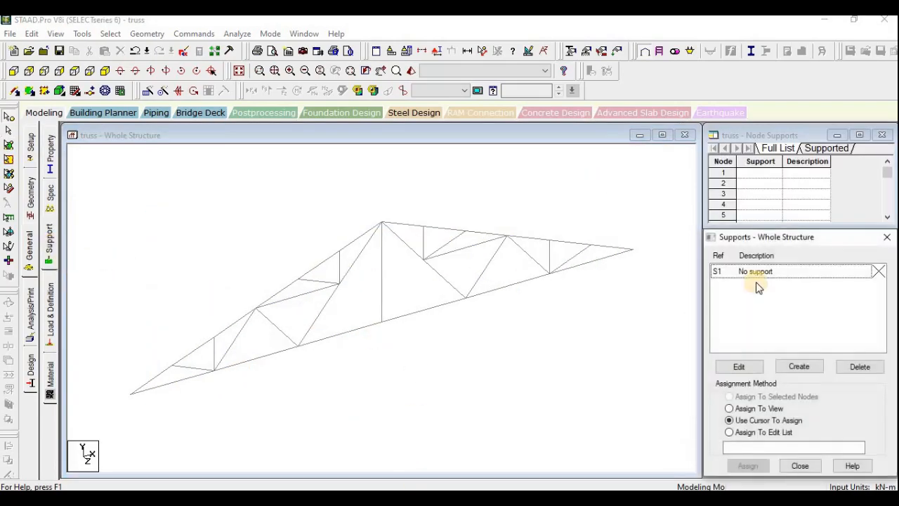
click(798, 368)
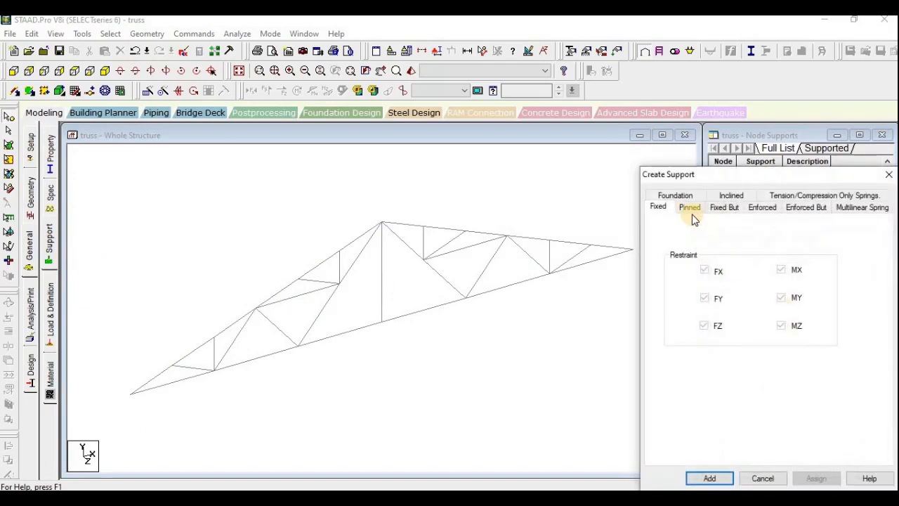
click(689, 209)
click(709, 478)
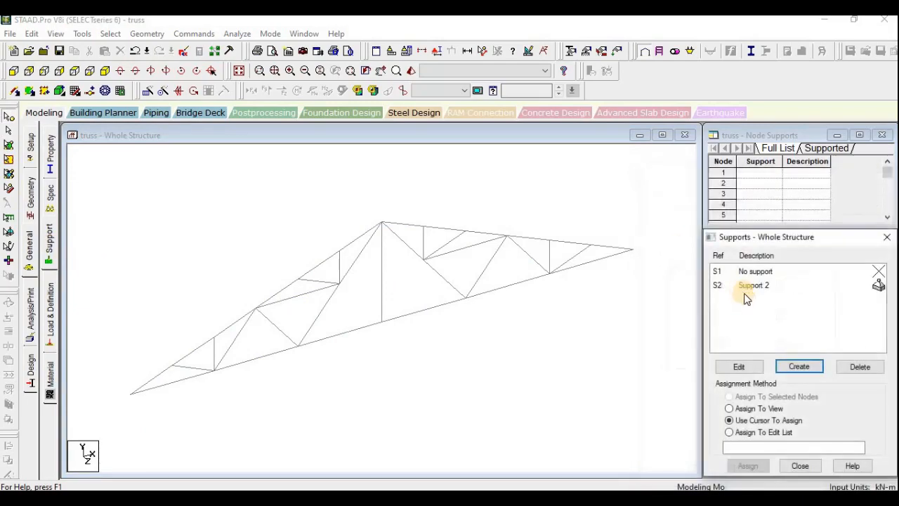
Create a Fixed But support with FX, FZ, MX, MY and MZ released and only FY restrained
click(799, 366)
click(724, 210)
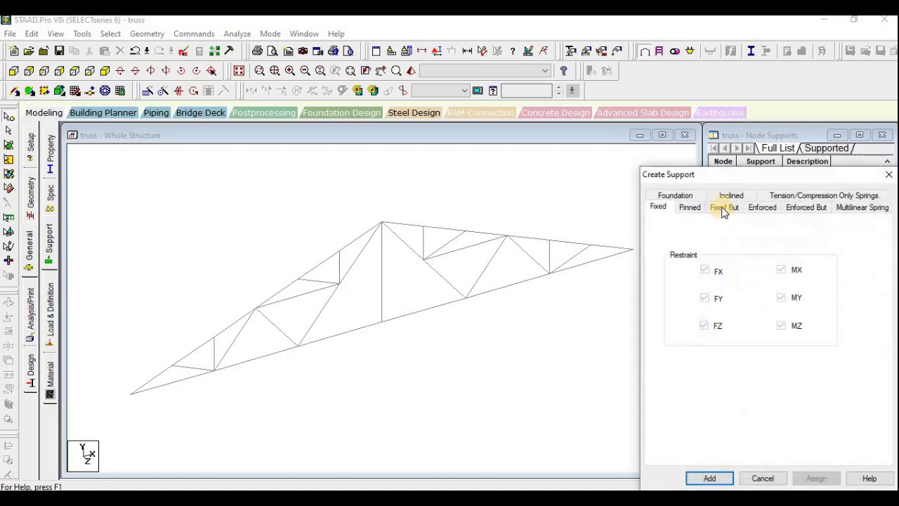
click(678, 252)
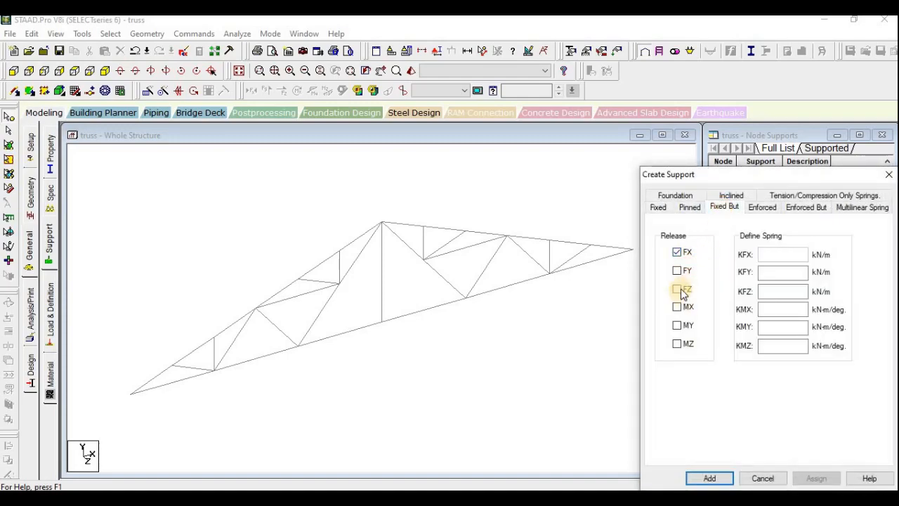
click(681, 307)
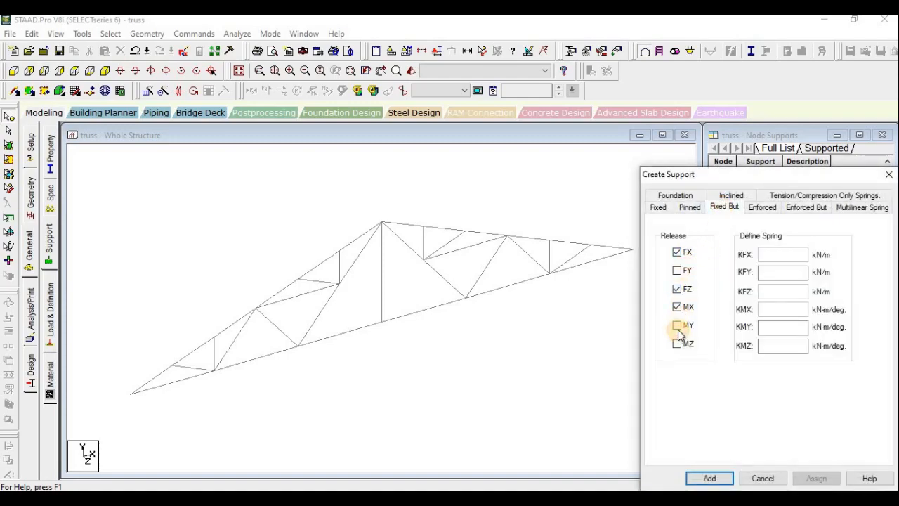
click(676, 344)
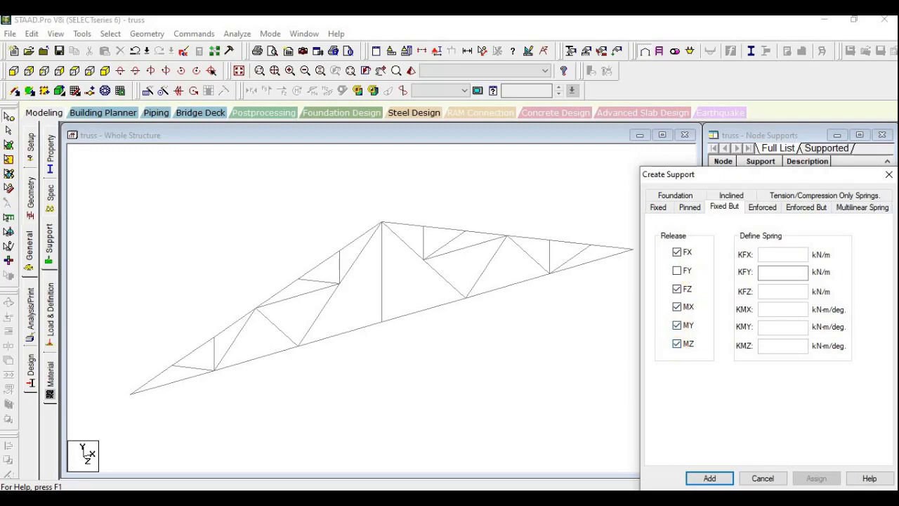
click(709, 478)
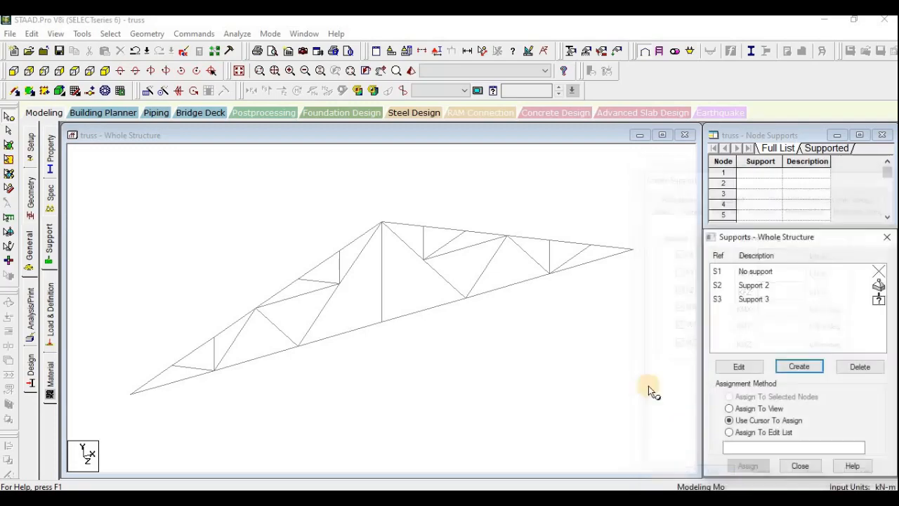
Assign the pinned support S2 to end node 1 of the truss
click(750, 285)
drag(113, 385, 151, 412)
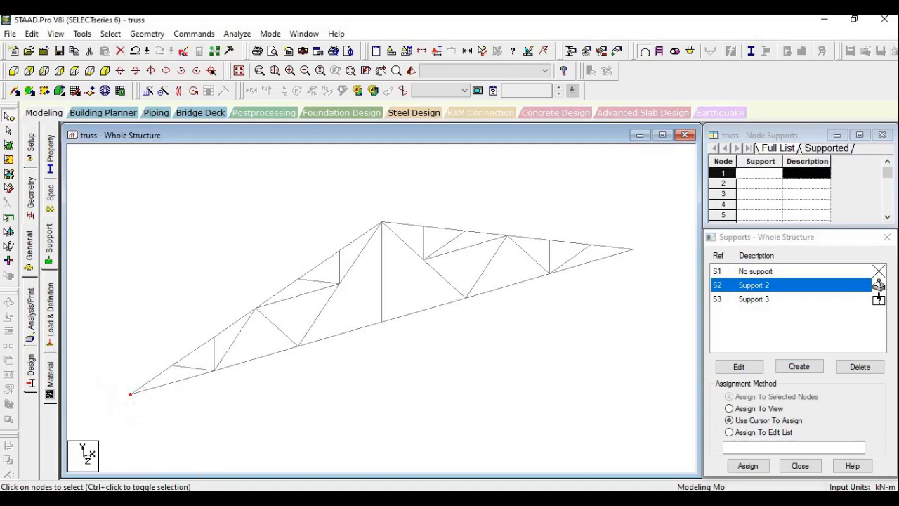
click(748, 467)
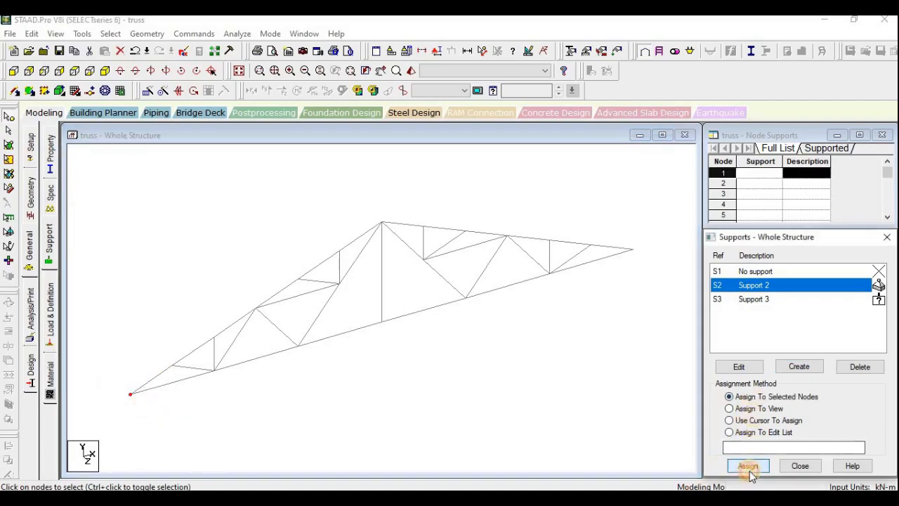
click(808, 389)
Assign the Fixed But support S3 to end node 2 of the truss
click(632, 249)
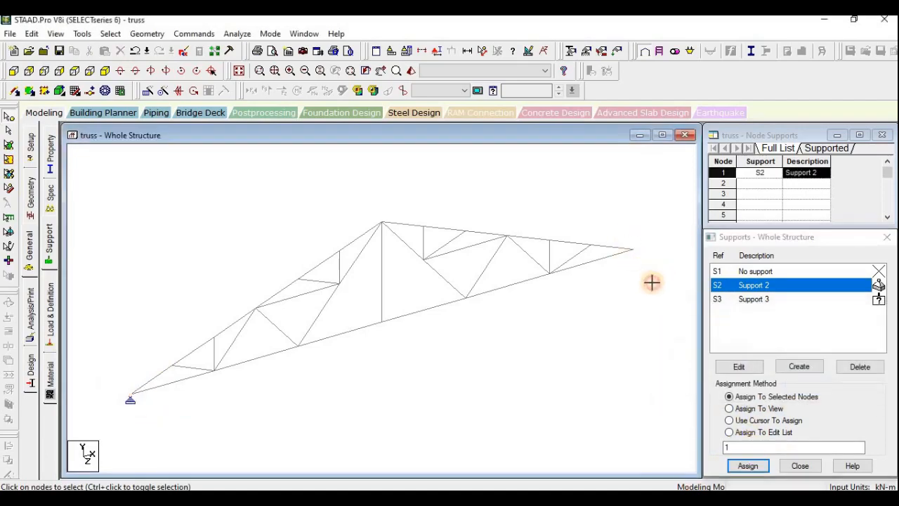
click(723, 284)
click(742, 300)
drag(622, 234, 671, 277)
click(746, 466)
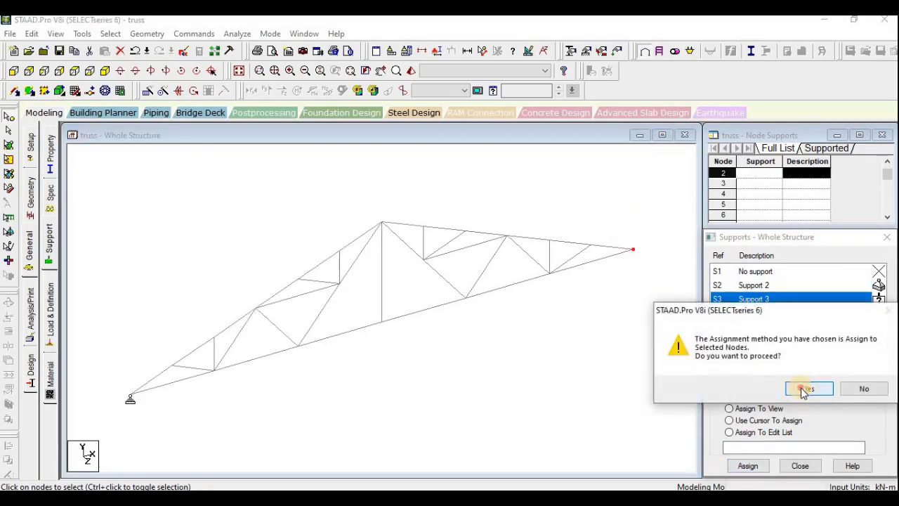
click(801, 389)
click(628, 306)
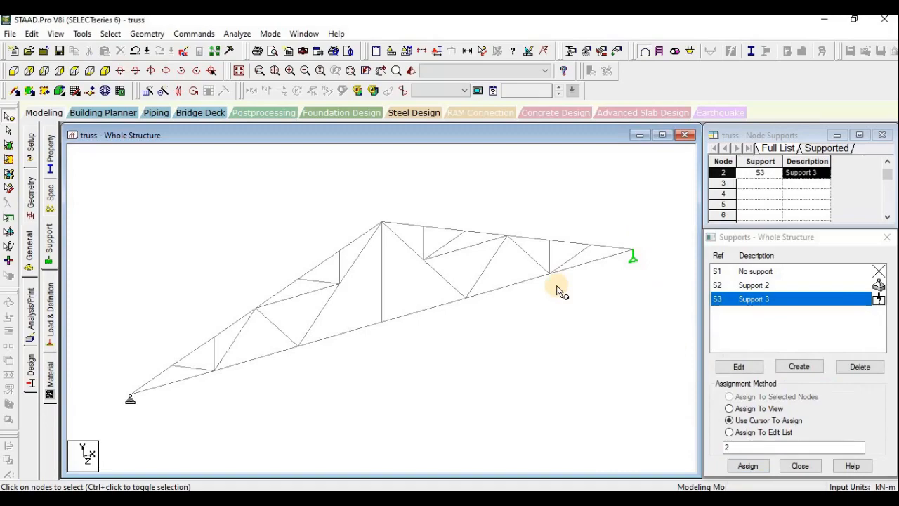
Paste a copy of the top chord end beam at node 1, using its upper node as reference point, moved by X -1.25 m and Y -0.5 m
scroll(467, 337, down, 1)
middle_drag(444, 350, 460, 326)
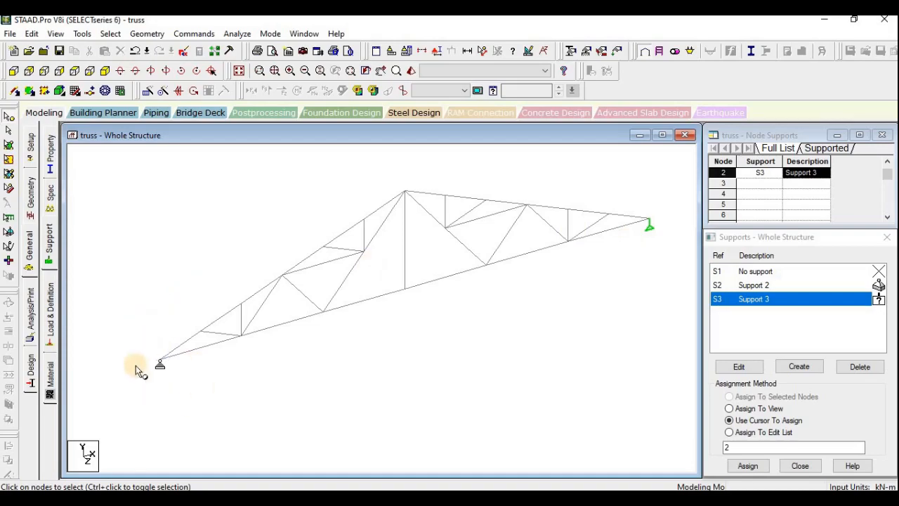
click(650, 226)
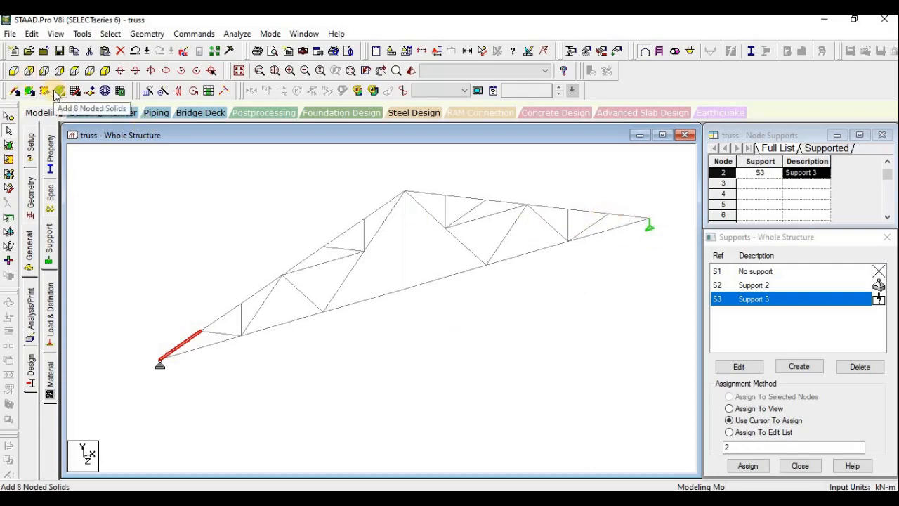
key(ctrl+v)
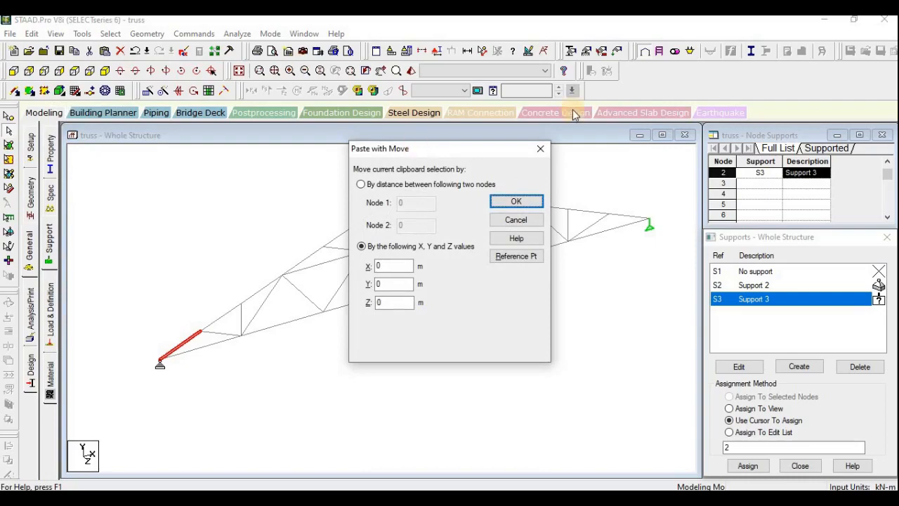
click(515, 256)
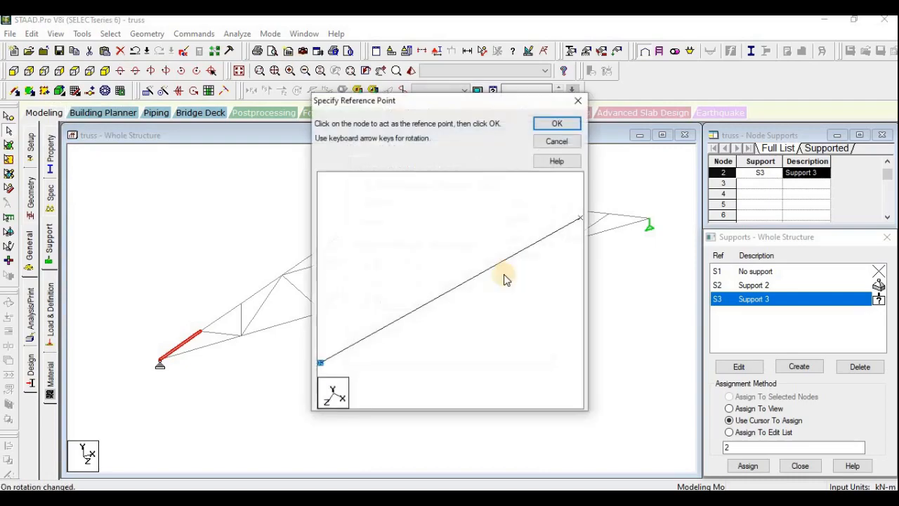
click(580, 216)
click(555, 123)
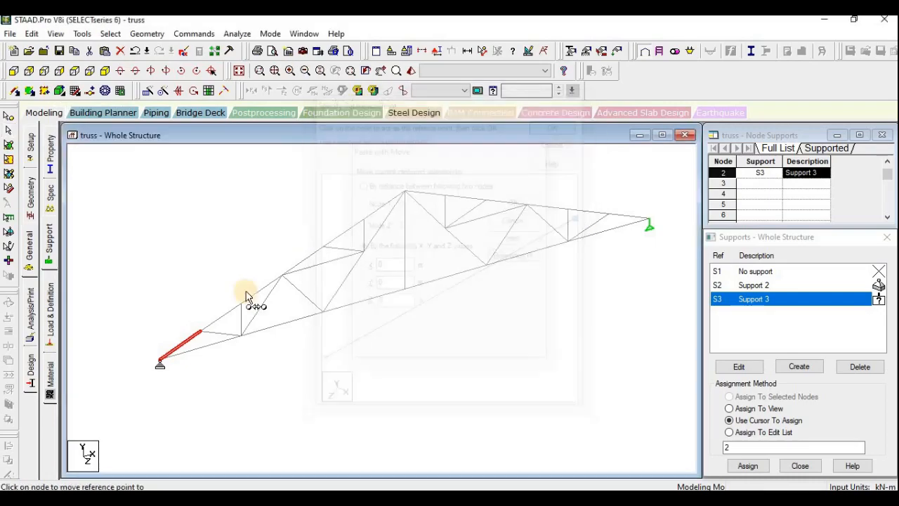
click(161, 363)
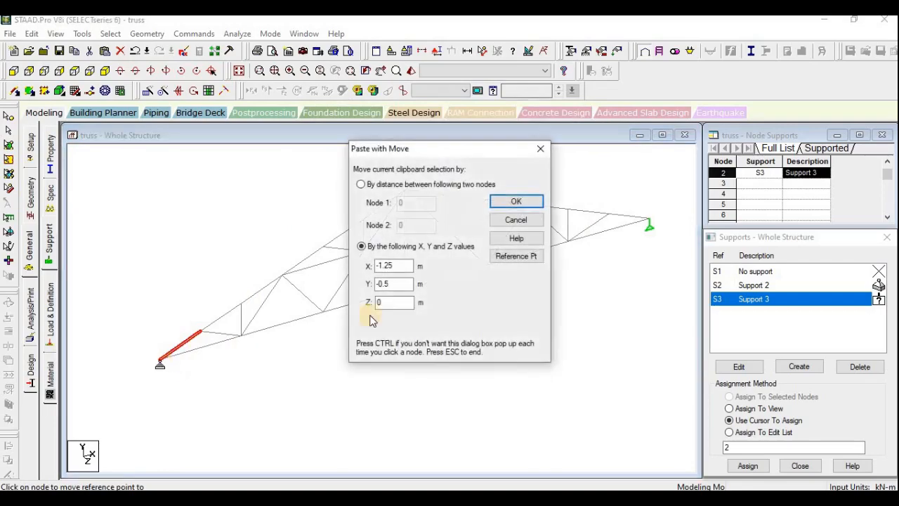
click(520, 200)
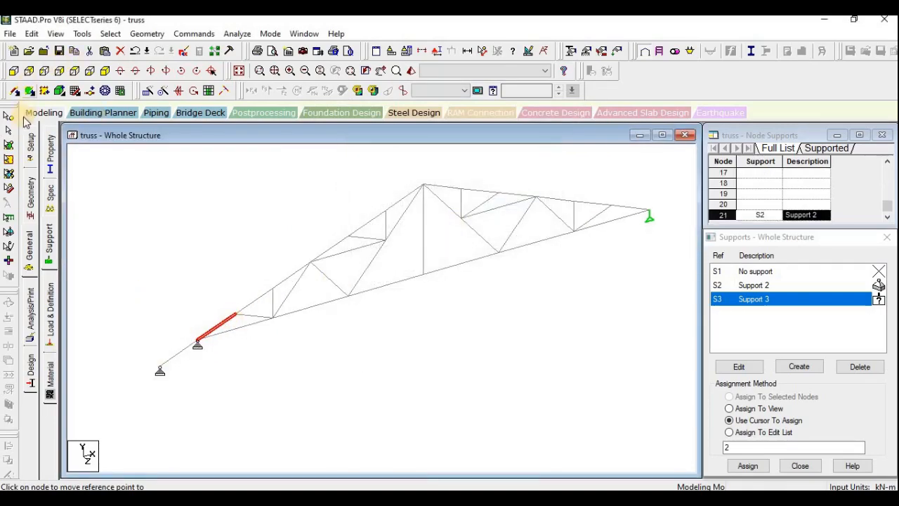
Remove the support from the free end node of the overhang beyond node 1 by assigning S1 No support to it
click(762, 271)
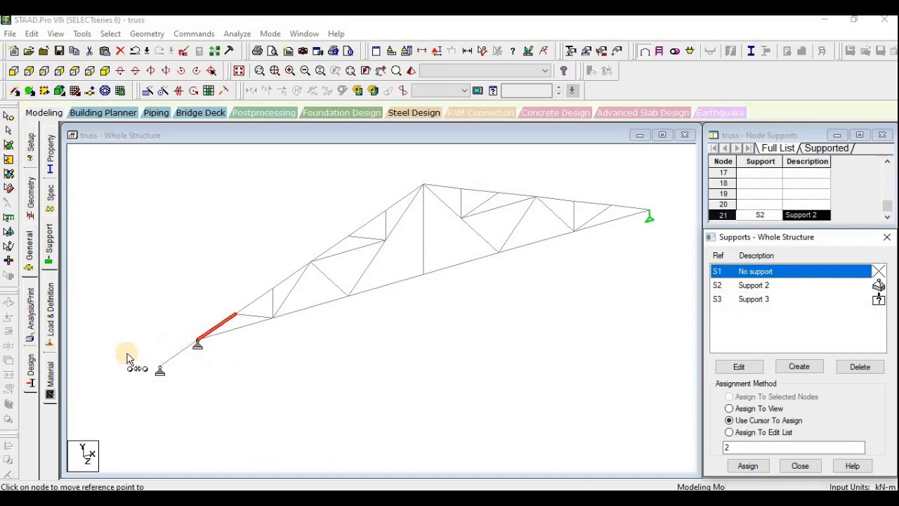
click(158, 368)
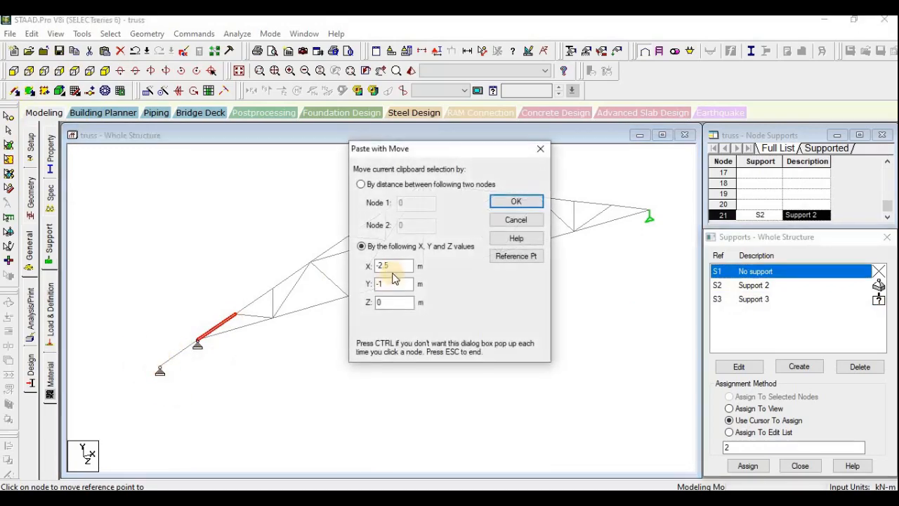
click(515, 220)
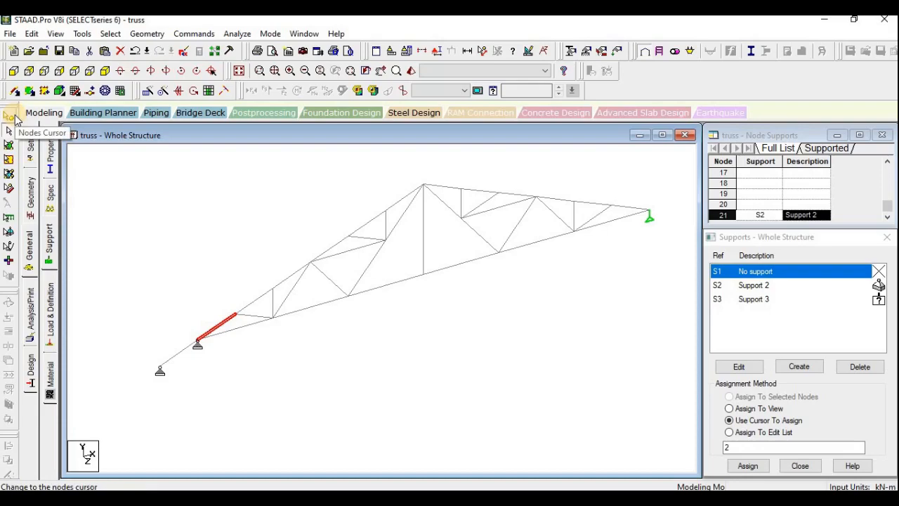
click(9, 131)
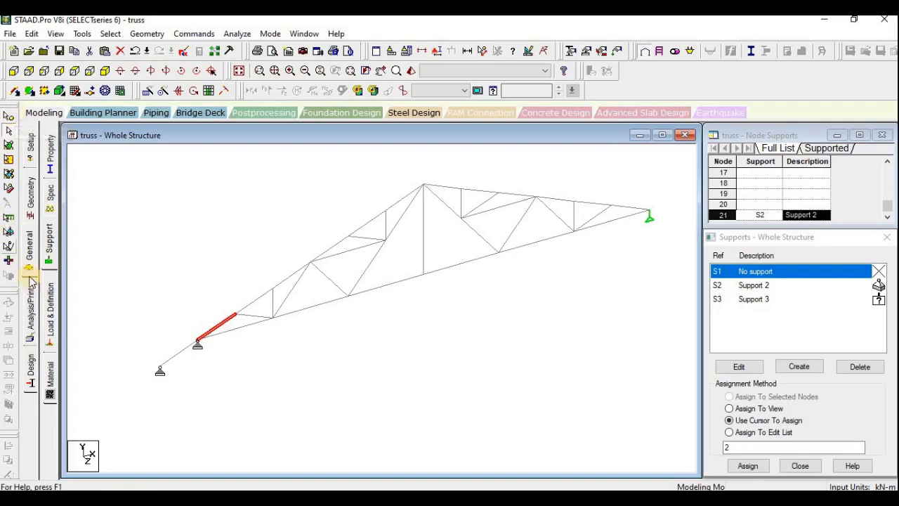
click(169, 362)
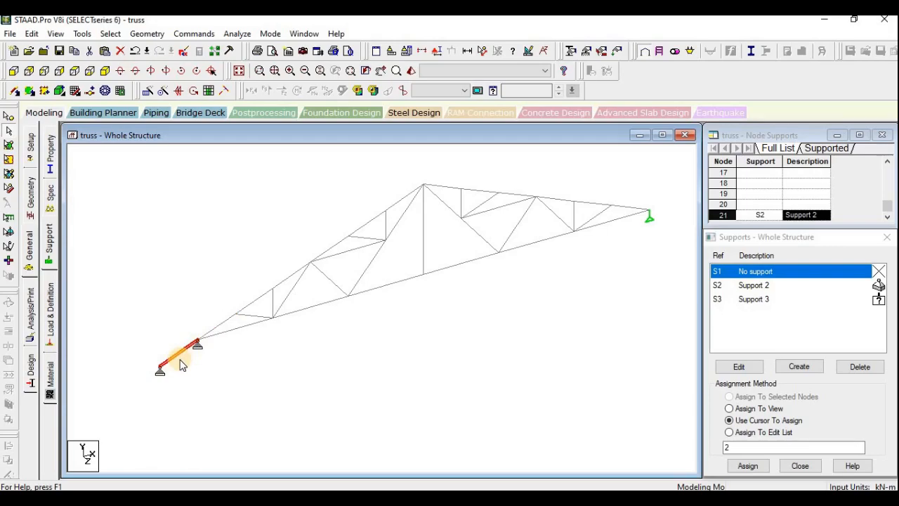
click(8, 115)
drag(144, 356, 191, 412)
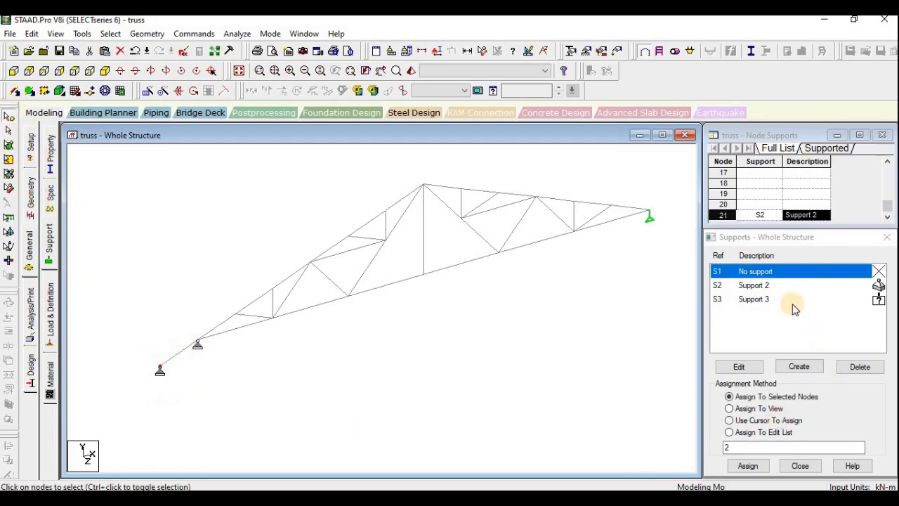
click(747, 465)
click(794, 391)
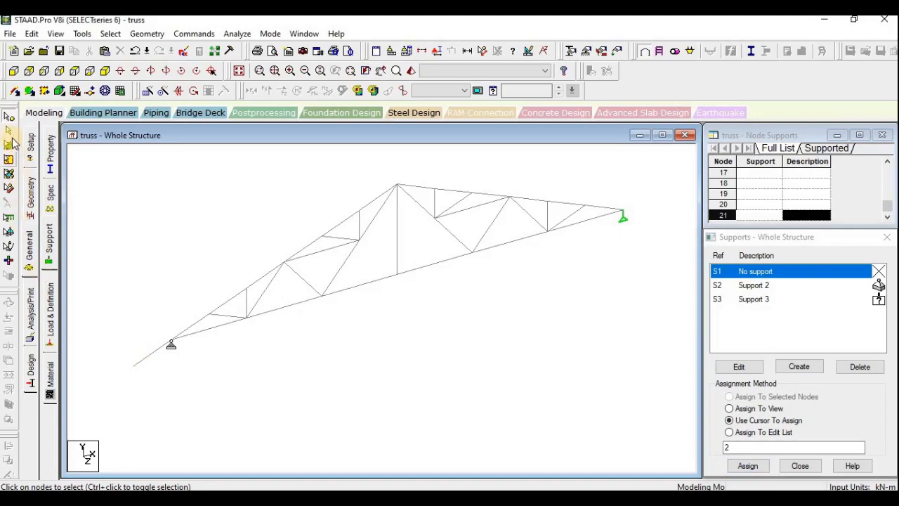
Try inserting a node 0.45 m from the free end of the overhang beam beside node 1
right_click(156, 359)
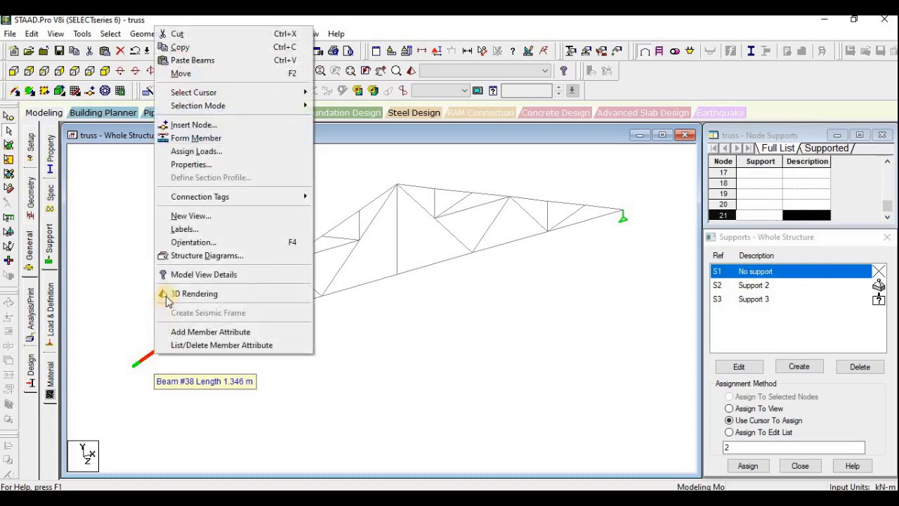
click(191, 127)
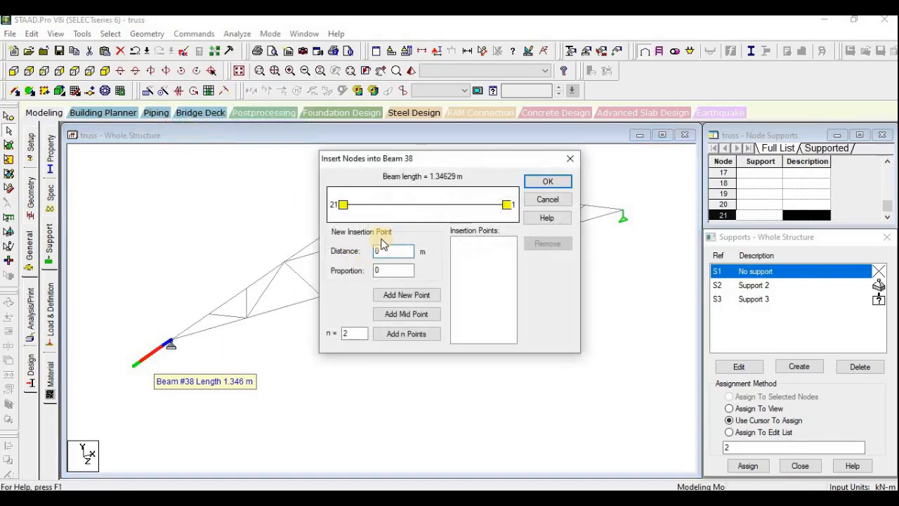
click(381, 251)
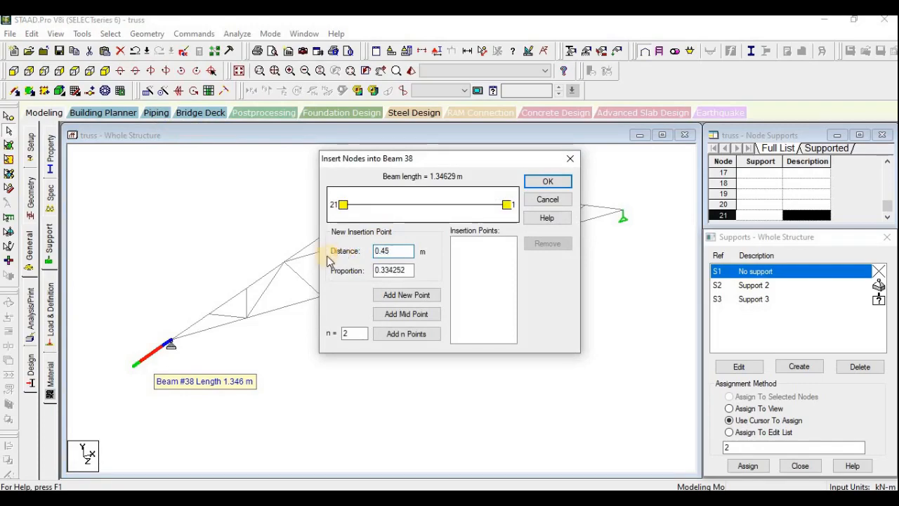
click(407, 295)
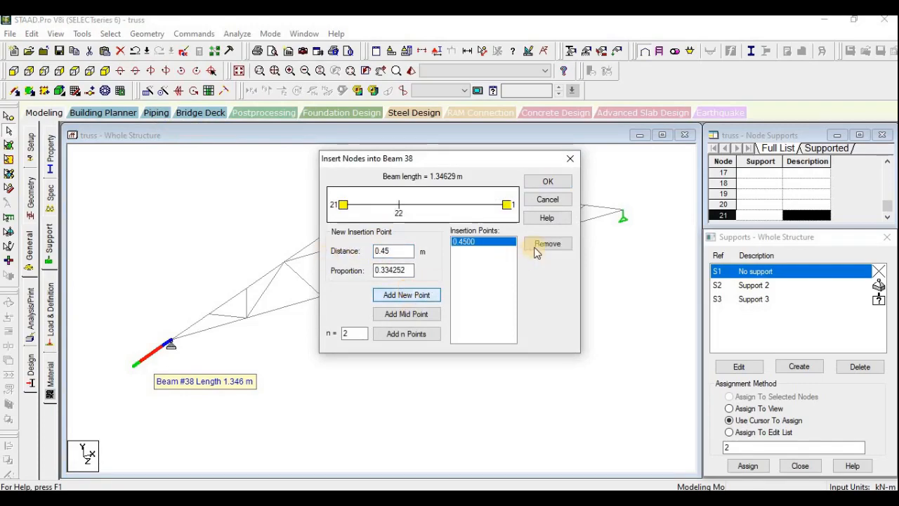
click(542, 182)
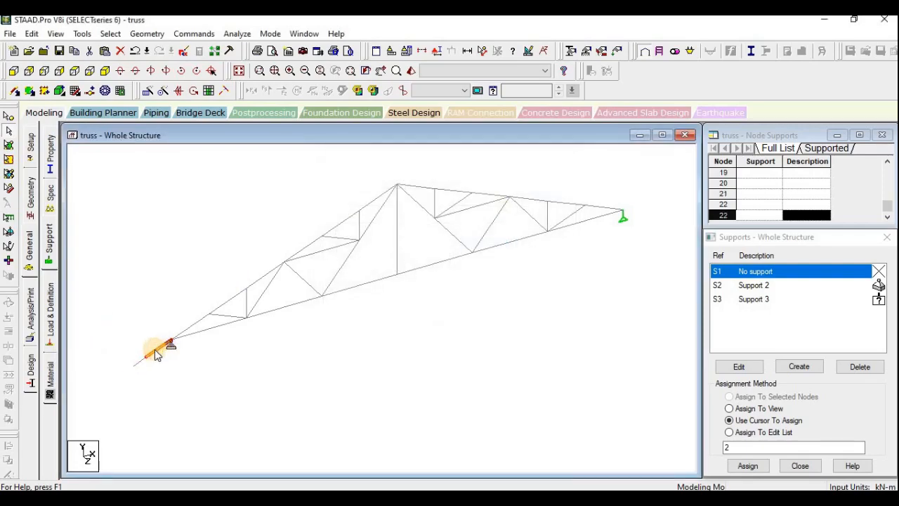
click(134, 52)
Insert a node into the overhang beam beside node 1, at 0.9 m from its free end
click(153, 352)
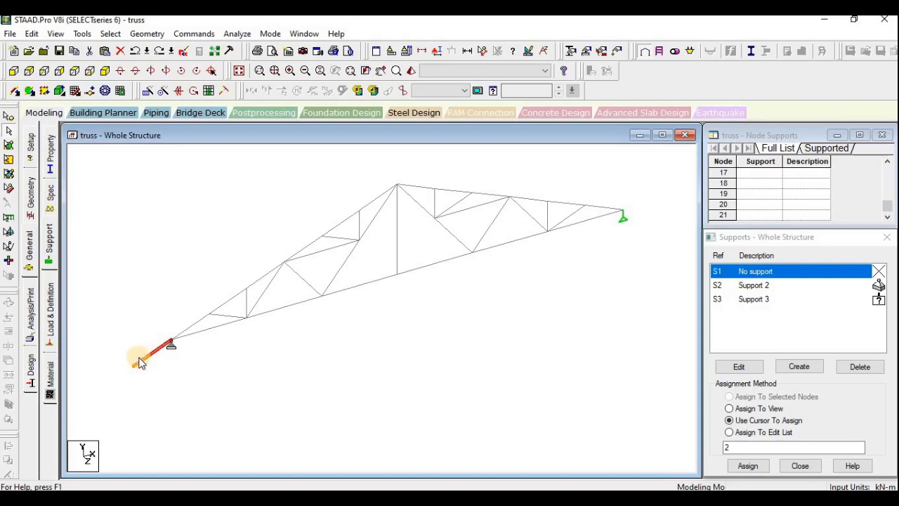
right_click(143, 358)
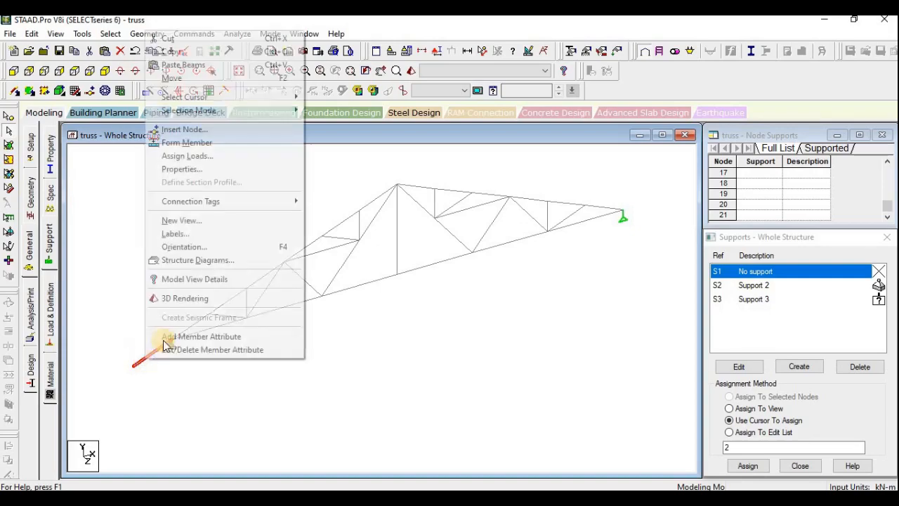
click(211, 129)
double_click(399, 250)
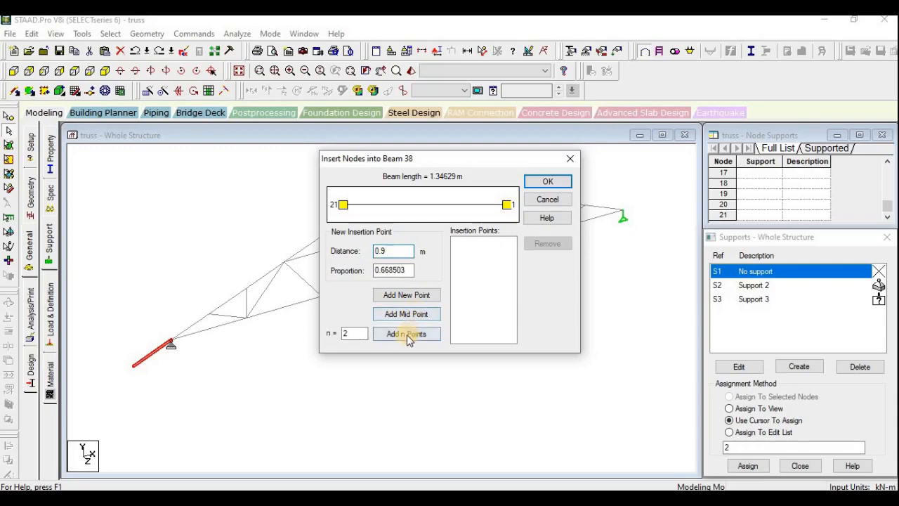
click(408, 295)
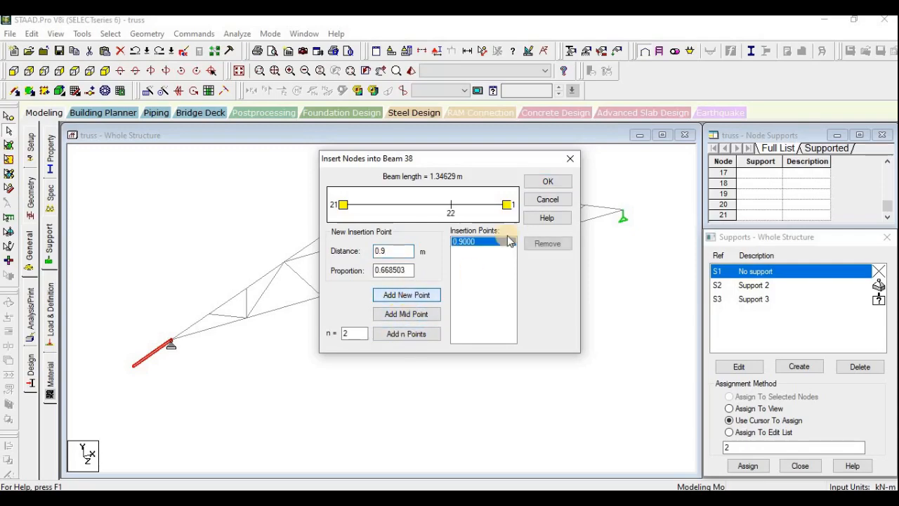
click(548, 181)
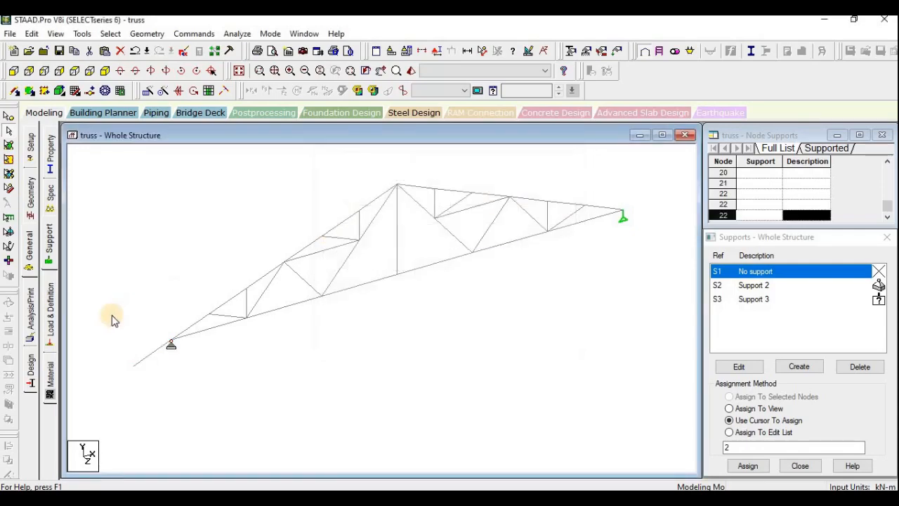
Delete the outer segment of the overhang beyond node 1
click(162, 349)
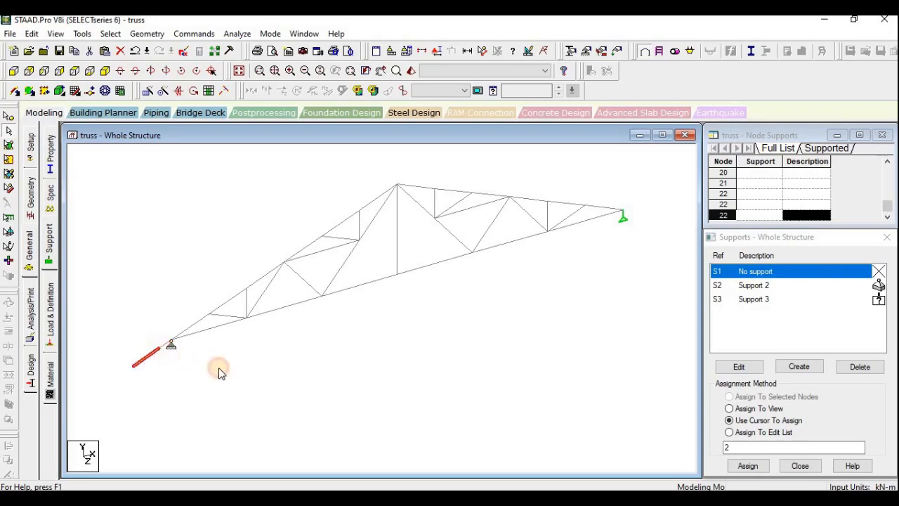
key(Delete)
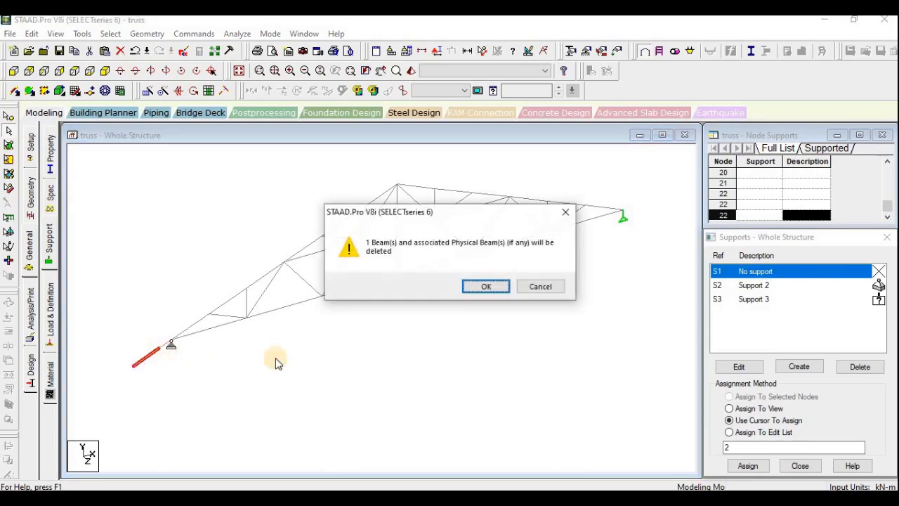
click(484, 288)
click(475, 287)
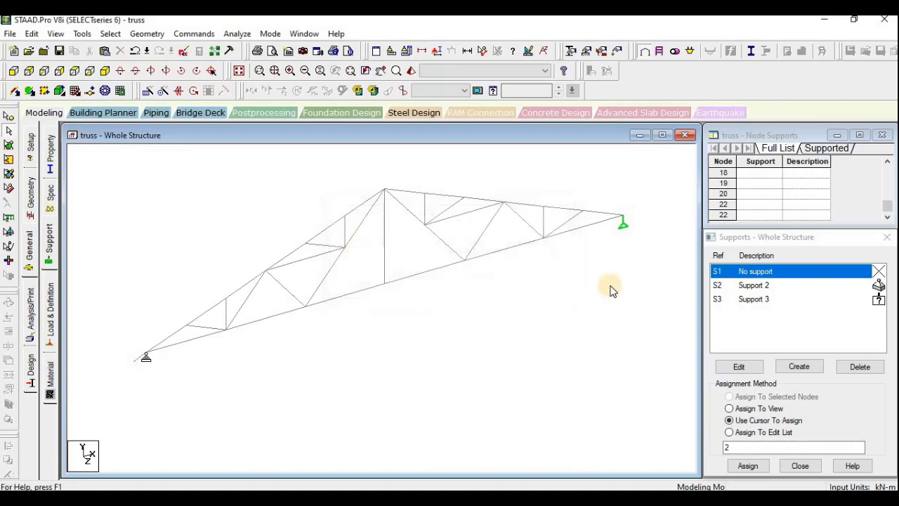
Paste a copy of the top chord end beam at node 2, using its upper node as reference point, moved by X 1.25 m and Y -0.5 m
click(592, 214)
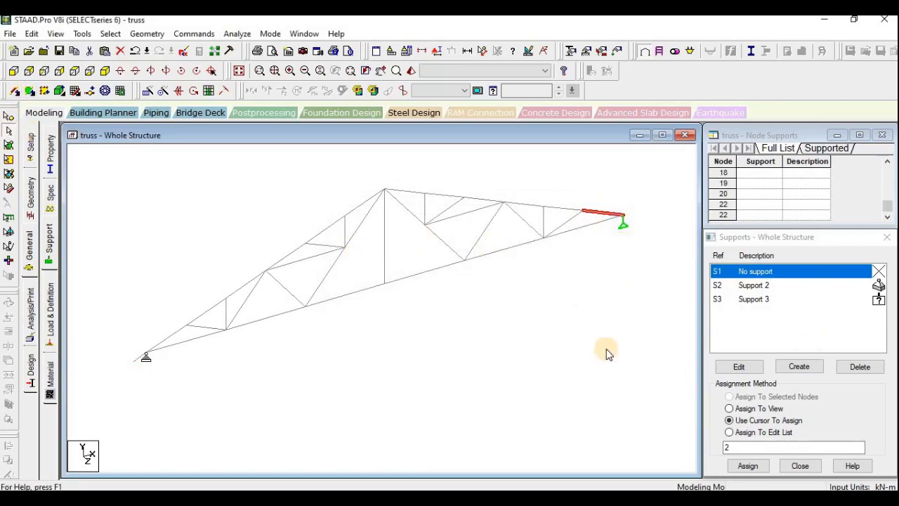
key(ctrl+v)
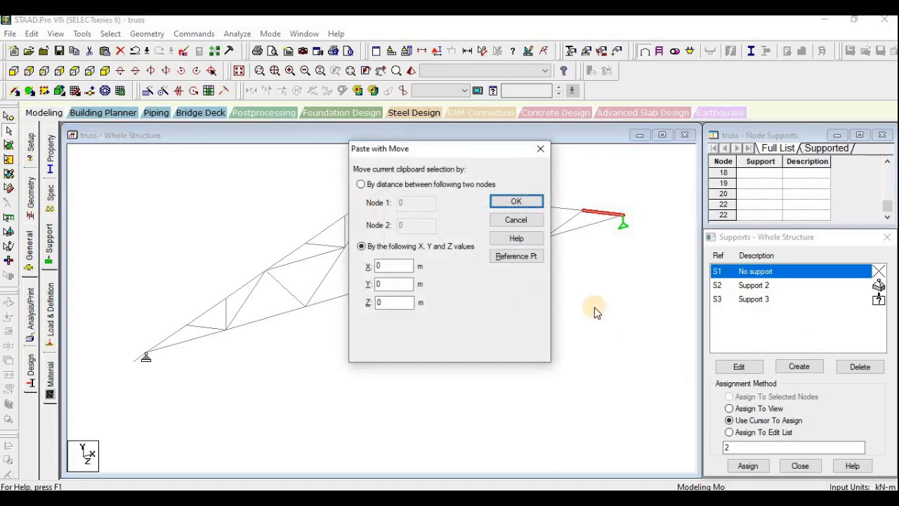
click(531, 257)
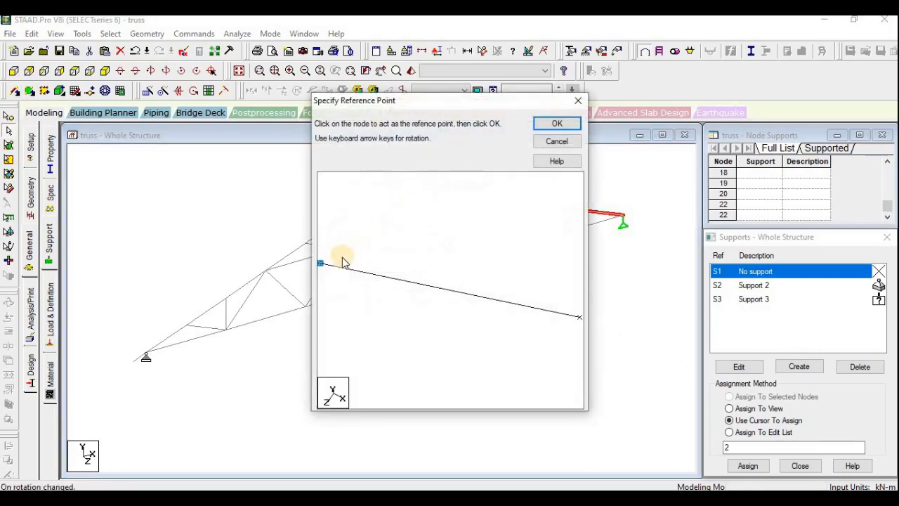
click(560, 123)
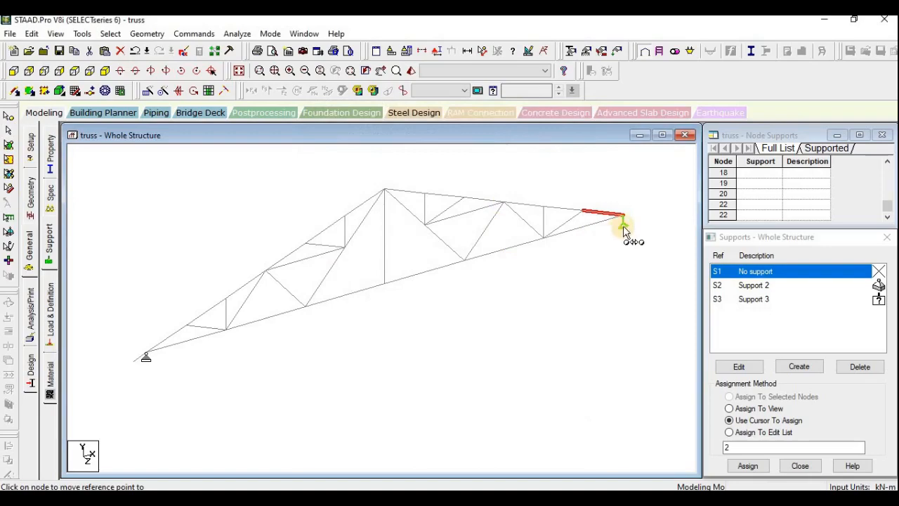
click(623, 218)
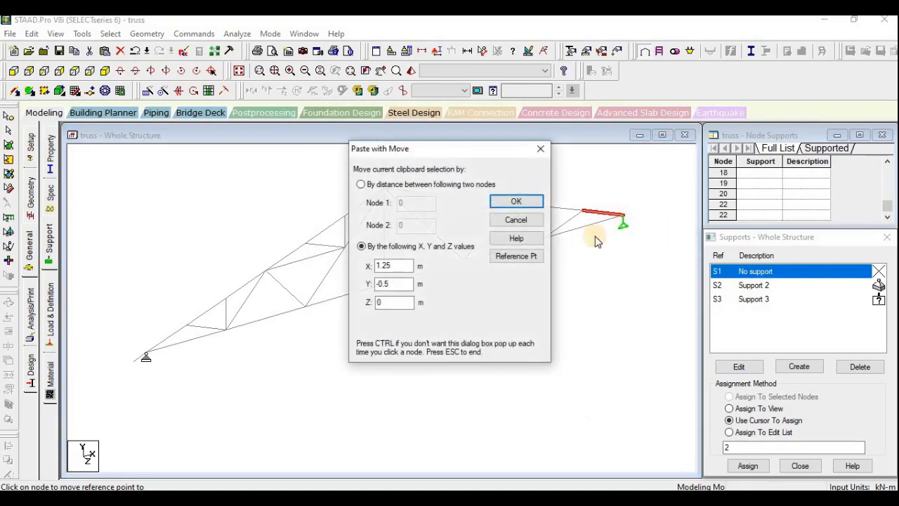
click(517, 202)
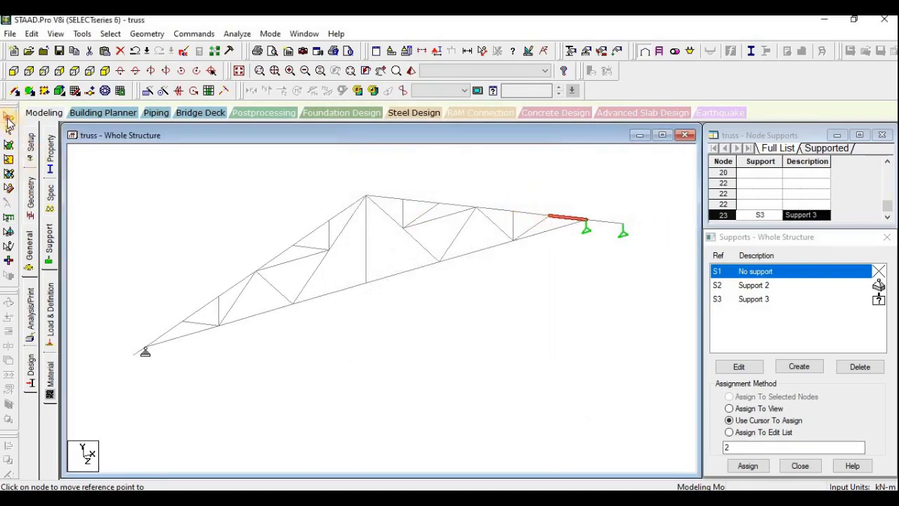
Remove the copied support from the free end node of the overhang beyond node 2 by assigning S1 No support
click(8, 118)
click(622, 226)
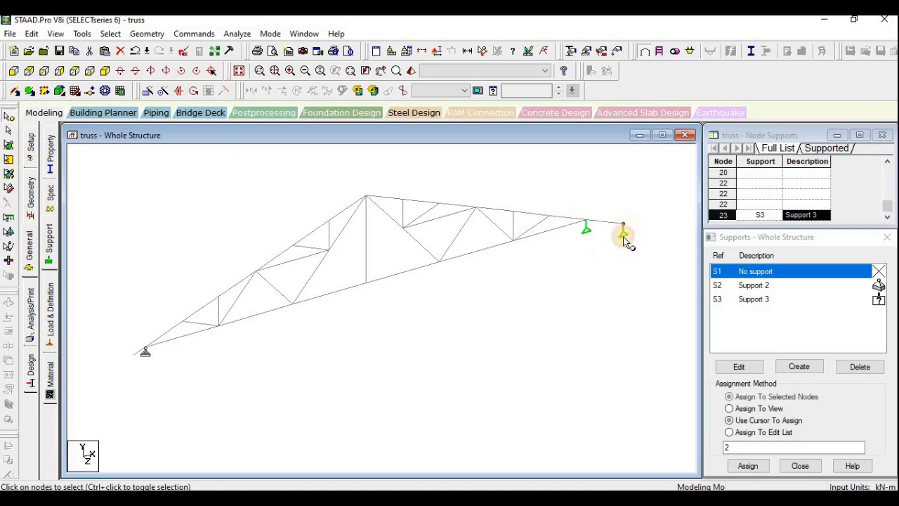
click(739, 469)
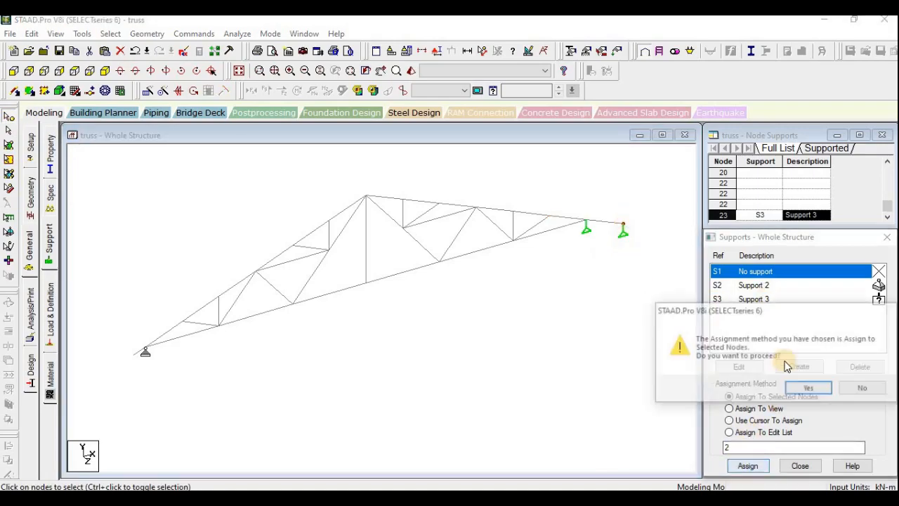
click(801, 386)
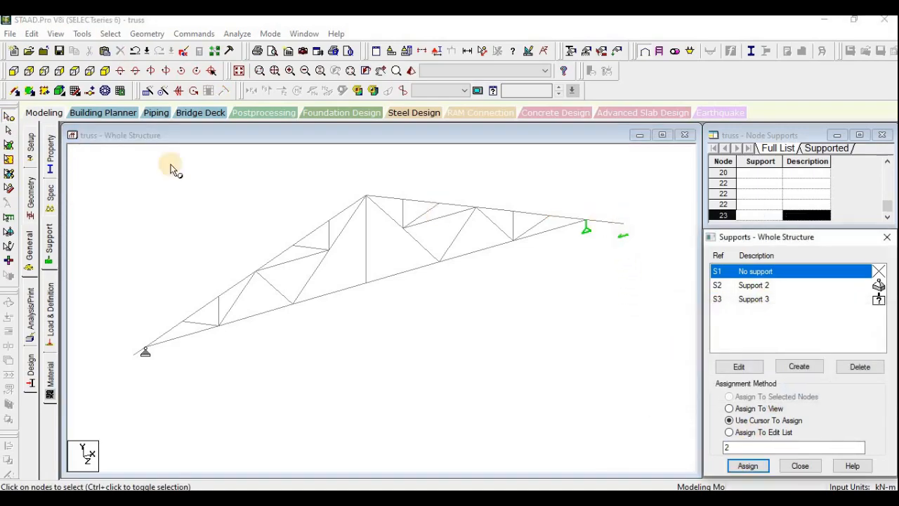
Insert a node into the overhang beam beyond node 2, at 0.45 m from node 2
click(9, 131)
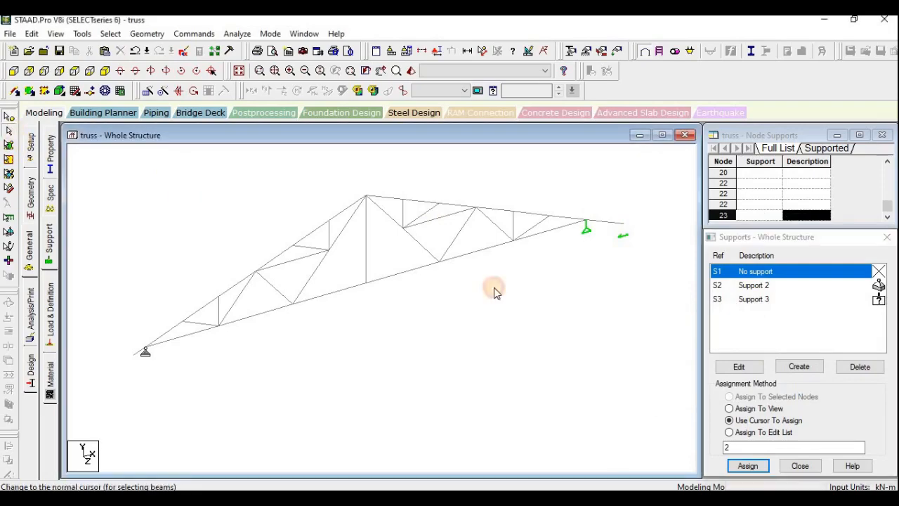
click(613, 224)
right_click(614, 223)
click(639, 265)
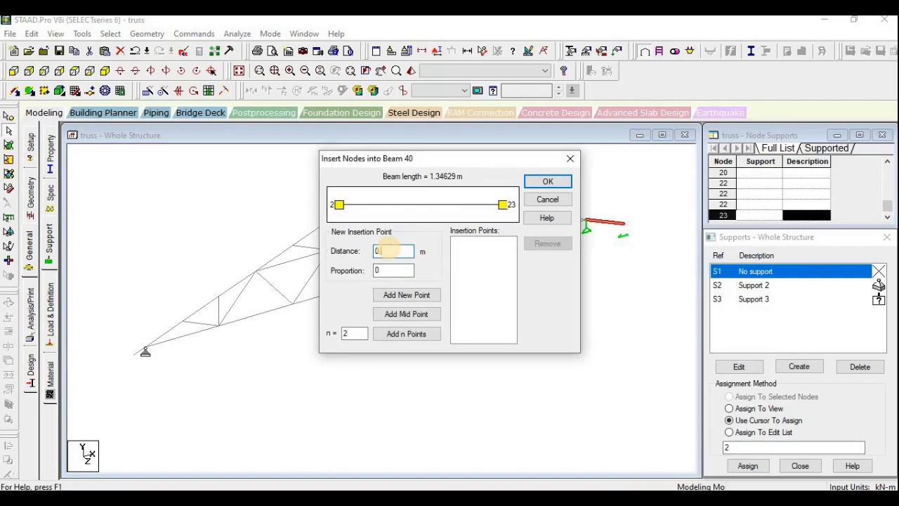
text(.45)
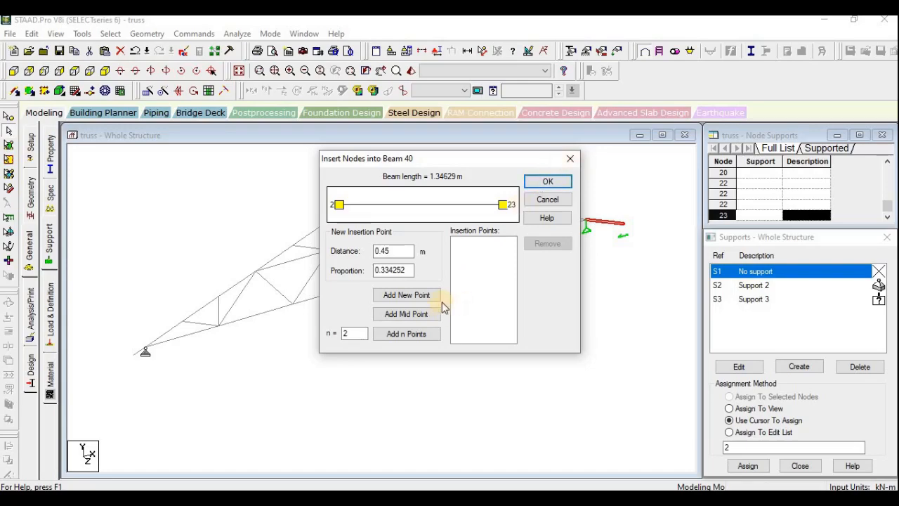
click(420, 295)
click(548, 182)
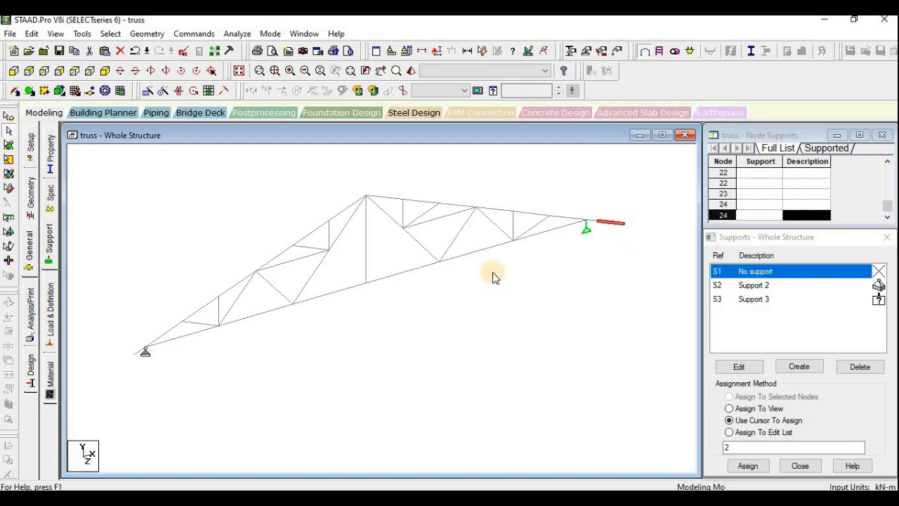
Delete the outer segment of the overhang beyond node 2 and display the section properties of the whole structure
key(Delete)
click(486, 286)
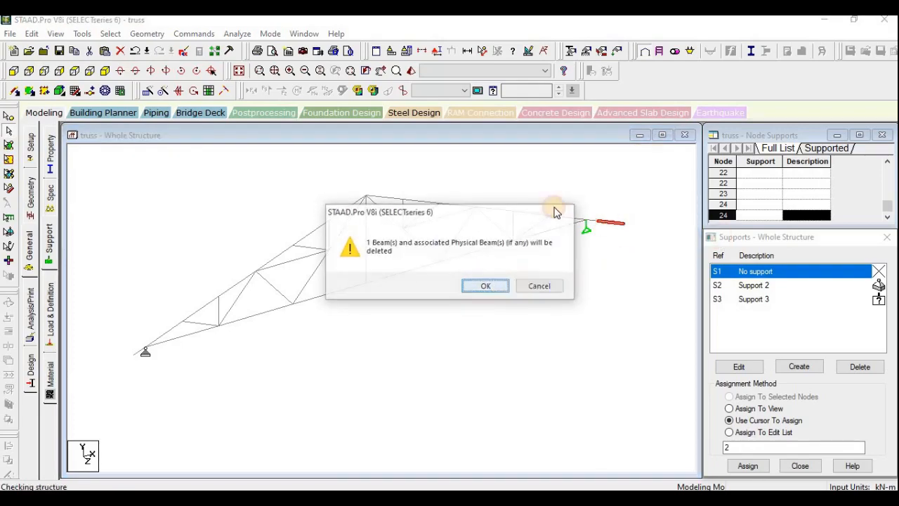
click(485, 286)
click(49, 149)
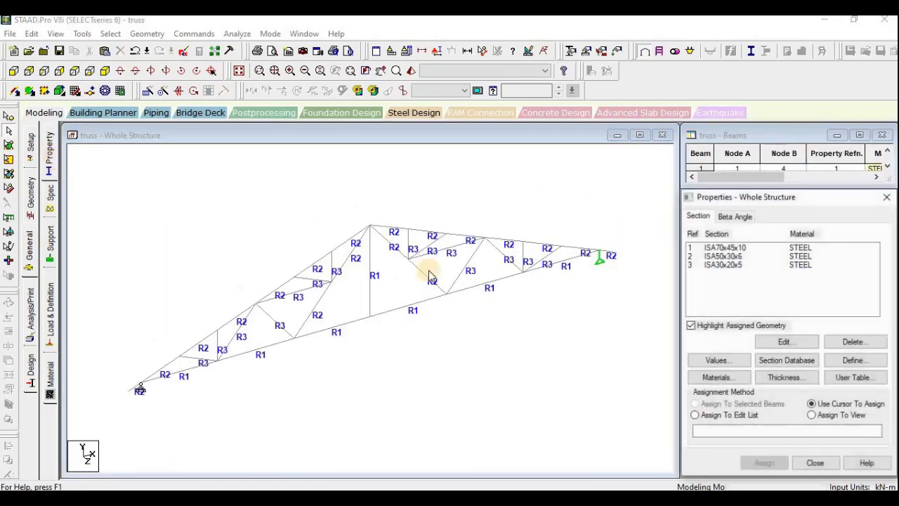
Create primary load case 1 with loading type Dead and the title DL
click(607, 255)
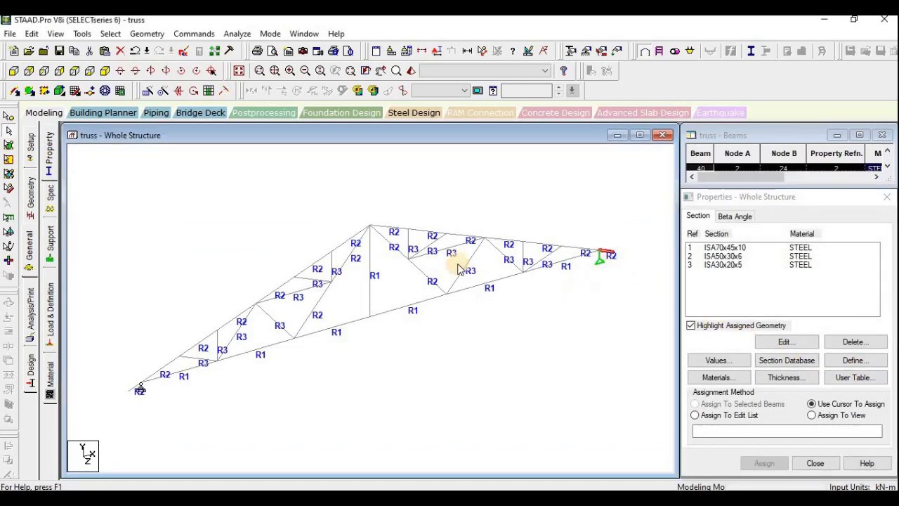
click(49, 254)
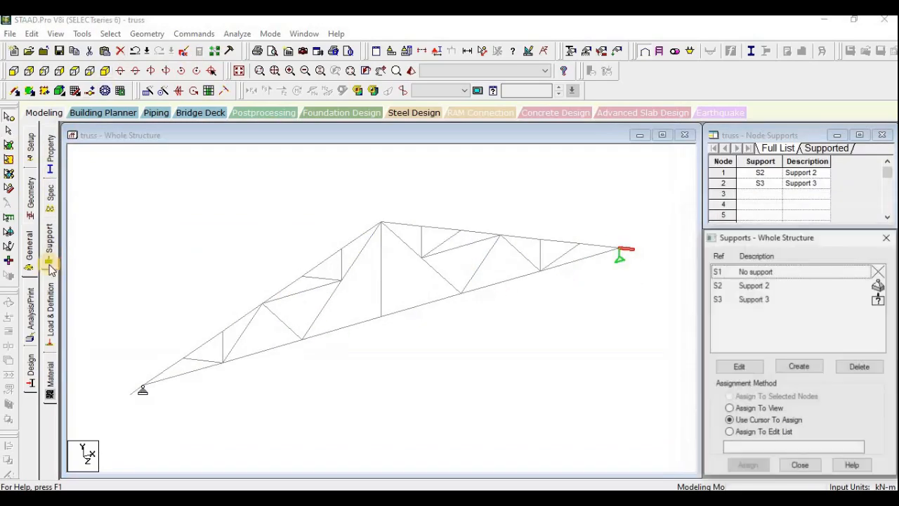
click(49, 313)
click(731, 157)
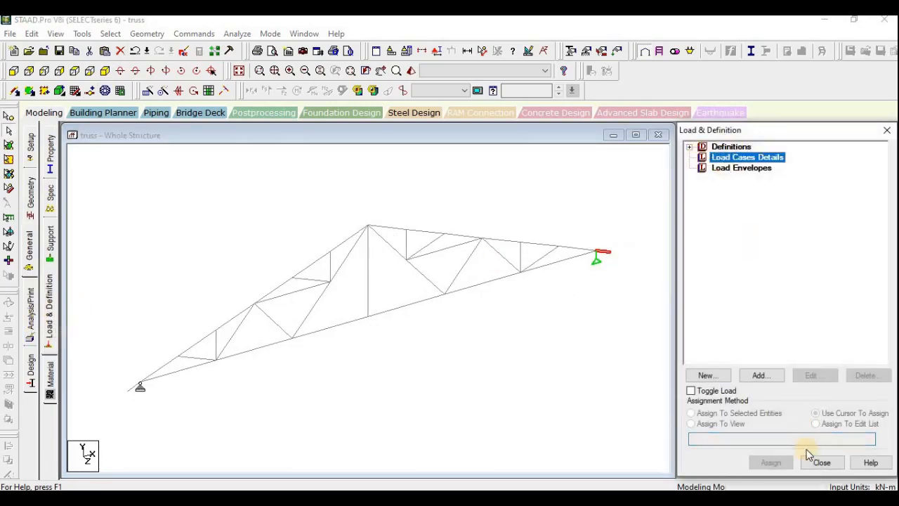
click(762, 376)
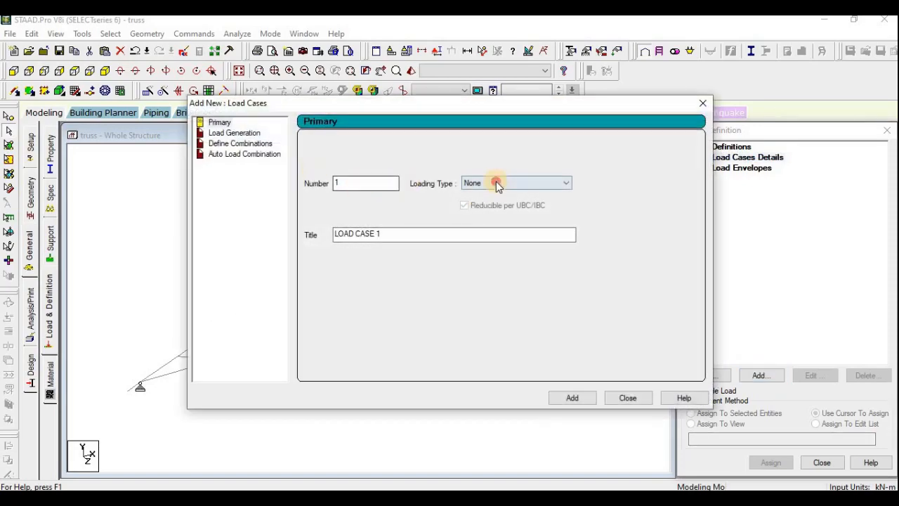
click(497, 182)
click(481, 195)
drag(397, 237, 187, 218)
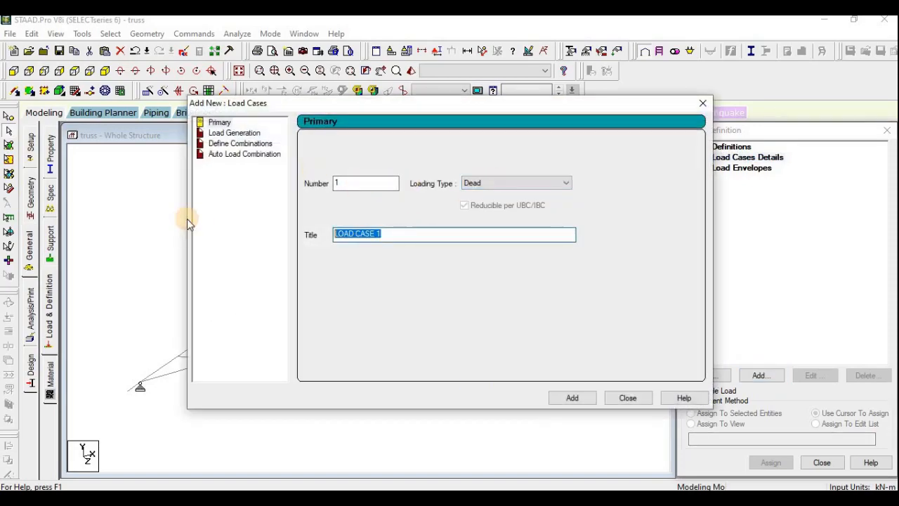
text(DL)
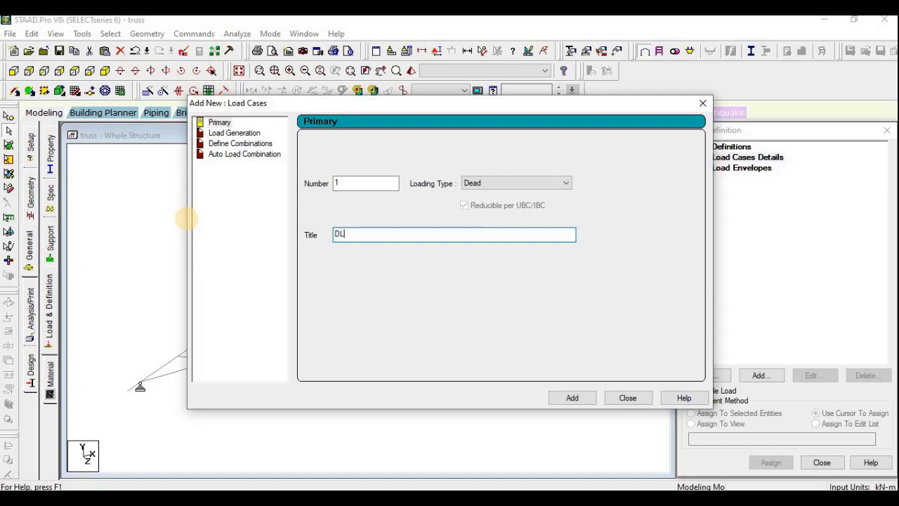
click(570, 397)
Create primary load case 2 of type Live titled LL, without the UBC/IBC reduction, and accept the auto save
click(517, 183)
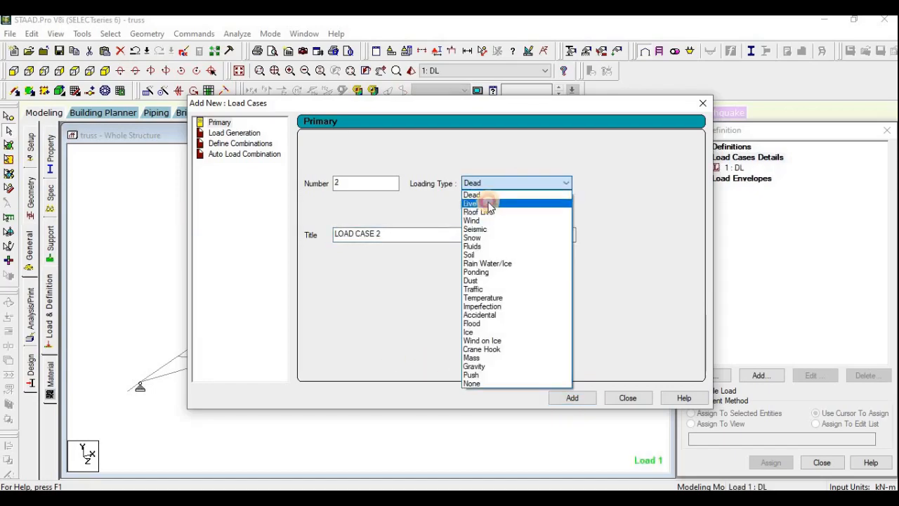
click(490, 203)
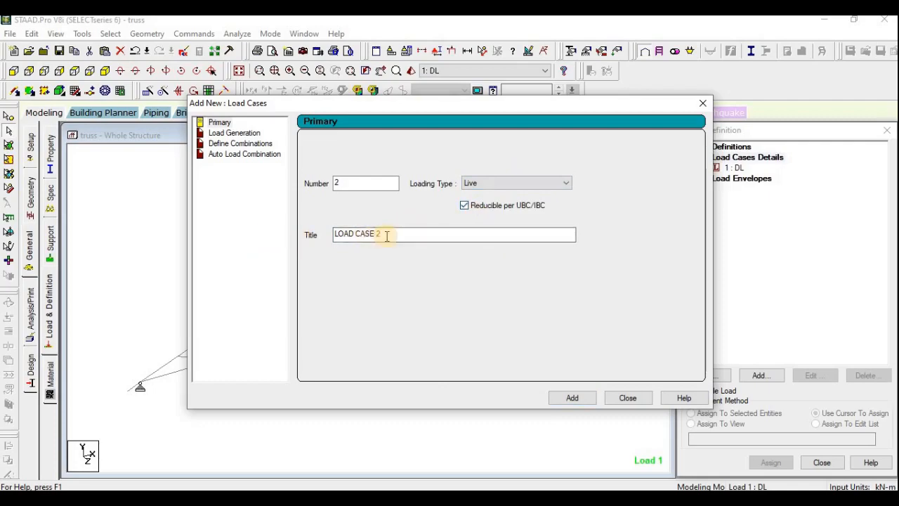
drag(386, 236, 271, 241)
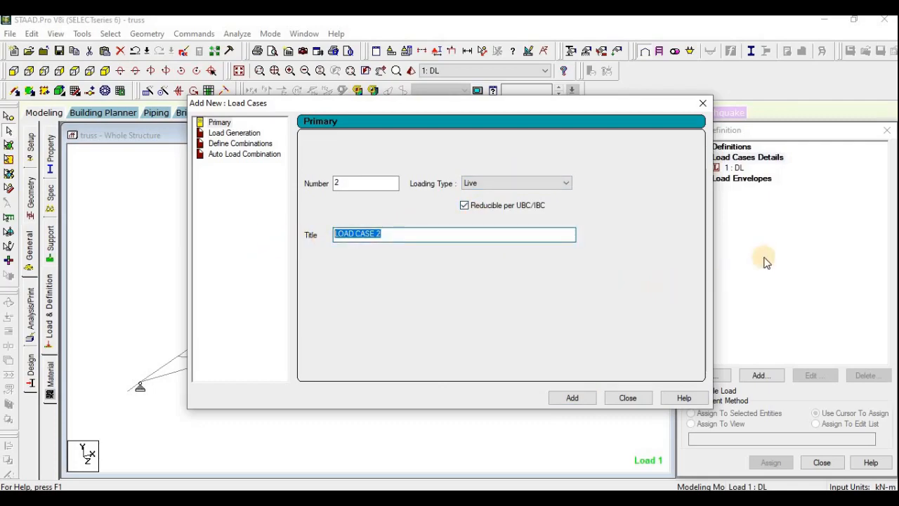
click(463, 206)
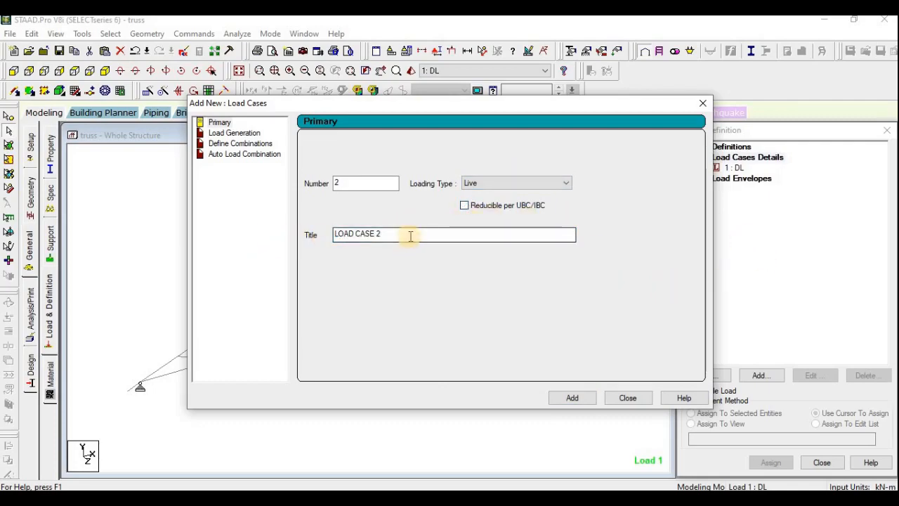
text(LL)
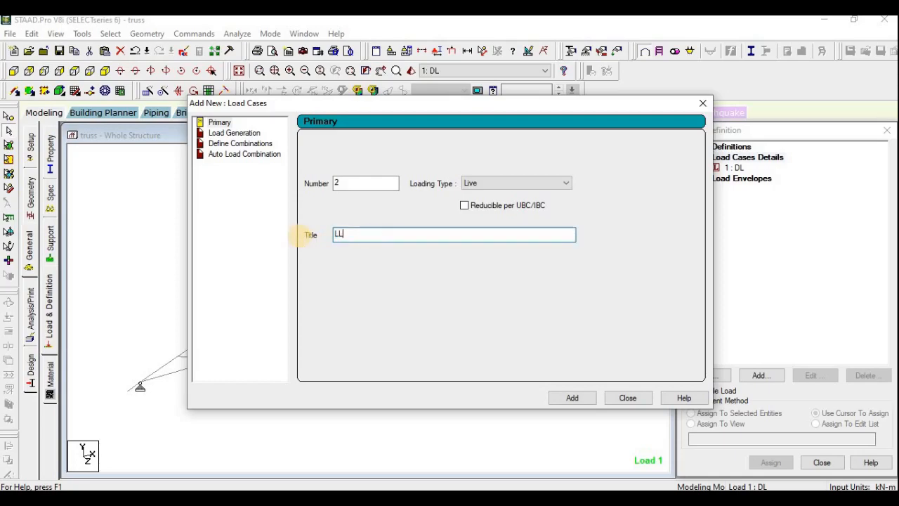
click(572, 397)
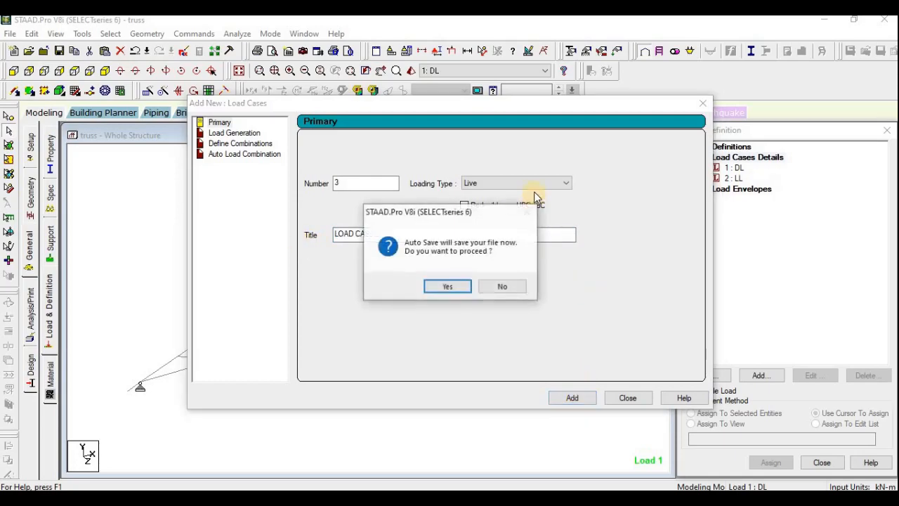
click(435, 286)
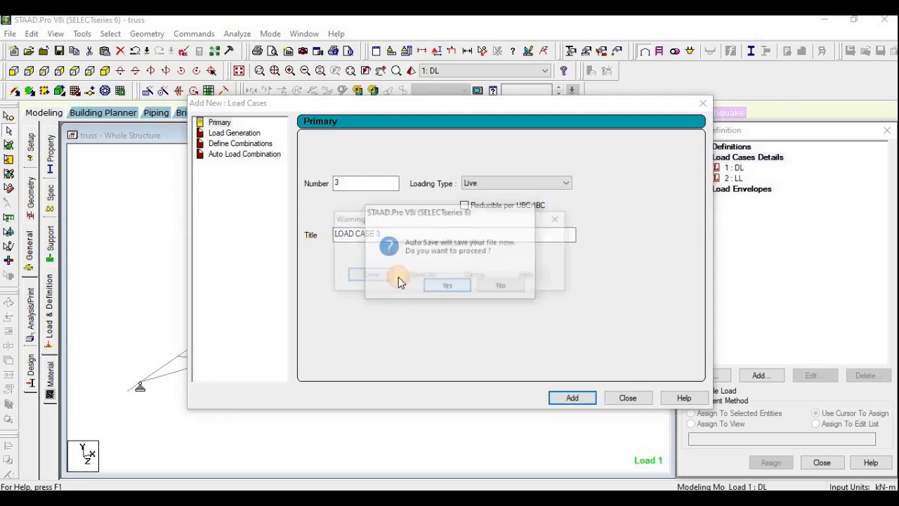
Create primary load case 3 with loading type Wind and the title WL, and finish adding load cases
click(506, 181)
click(484, 217)
drag(406, 239, 237, 226)
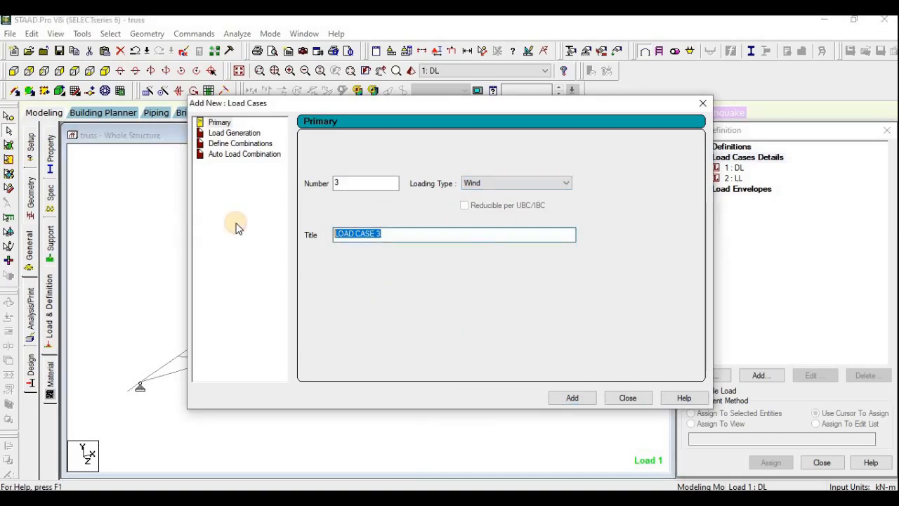
text(W)
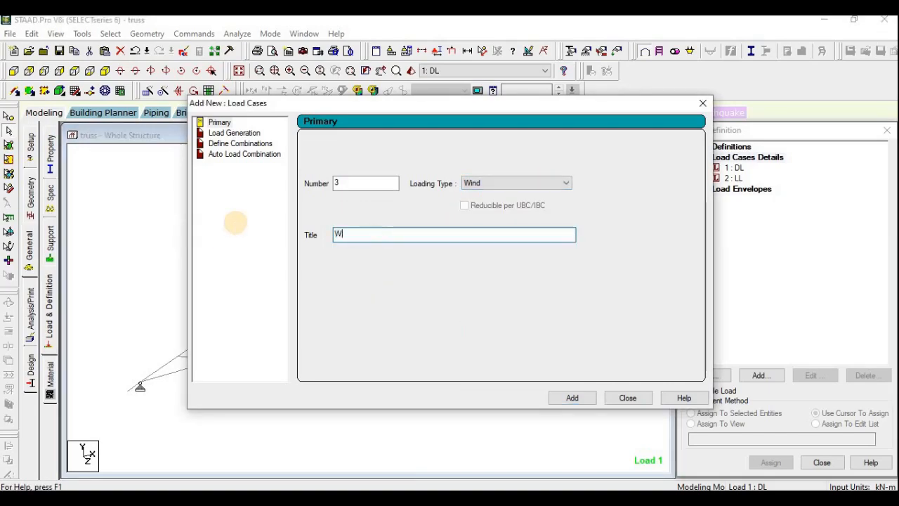
text(L)
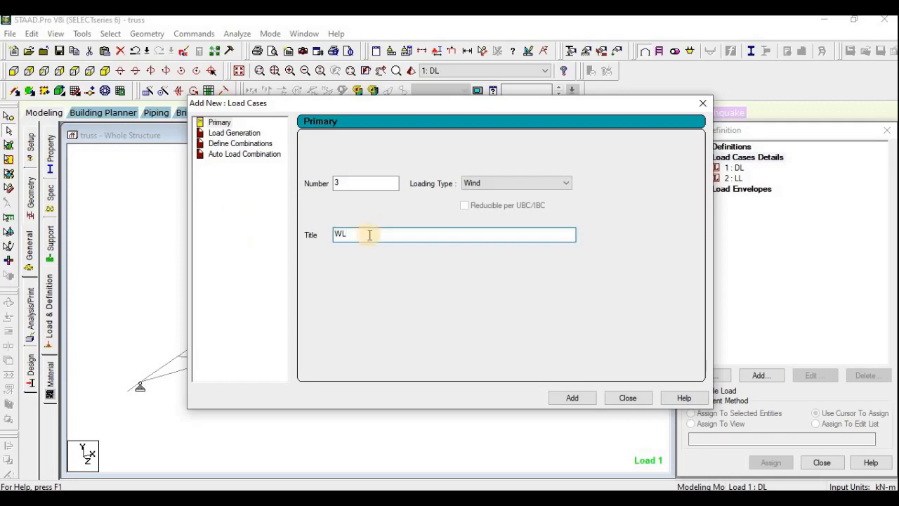
click(572, 398)
click(628, 397)
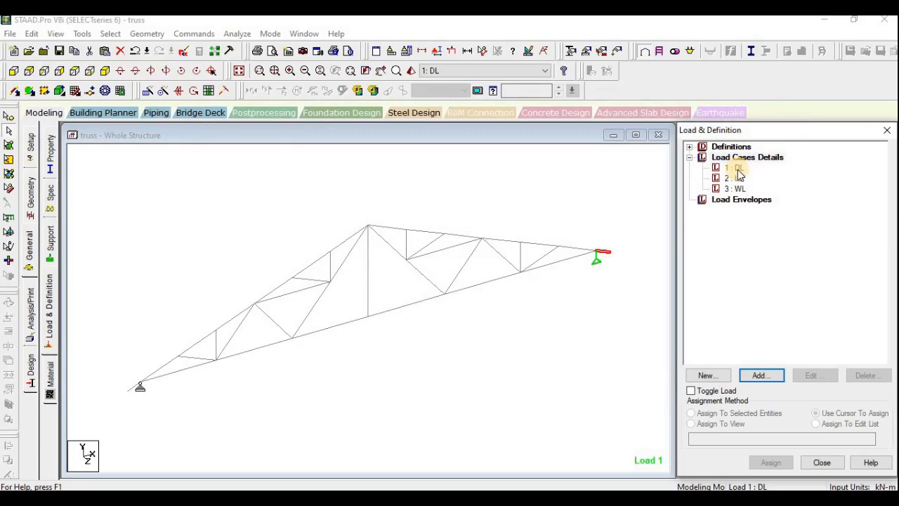
Start a new nodal load item in load case DL, with its Fy force open for editing
click(735, 168)
click(761, 375)
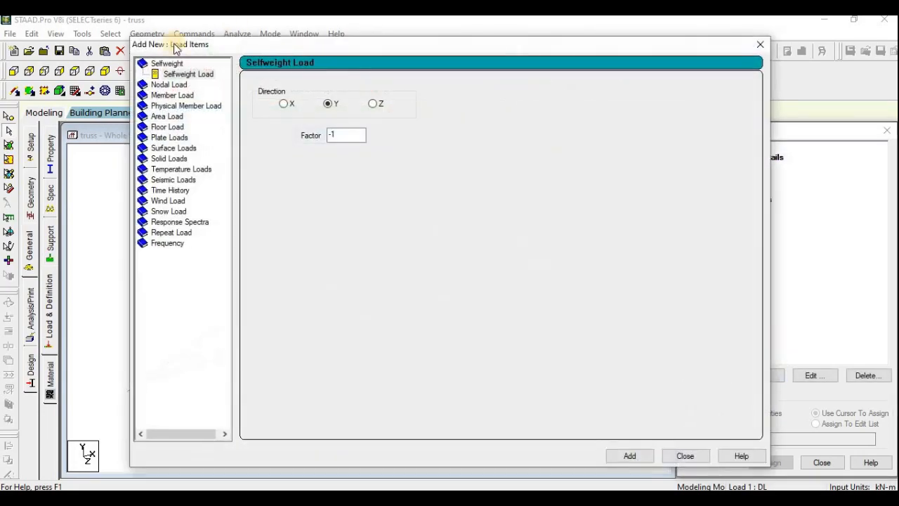
click(170, 86)
double_click(286, 154)
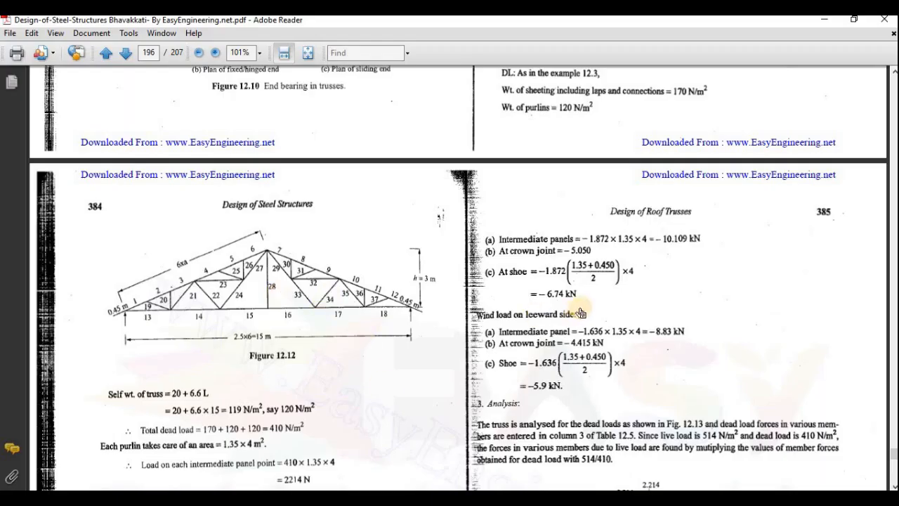
Examine the dead load calculation and the panel point loads of Figure 12.13 in the textbook PDF in Adobe Reader
scroll(577, 322, down, 8)
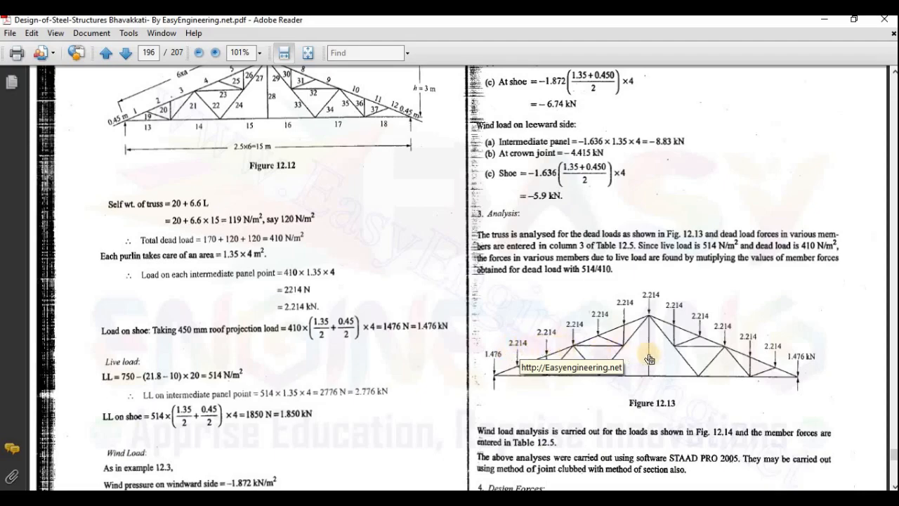
scroll(648, 355, down, 3)
scroll(648, 358, down, 1)
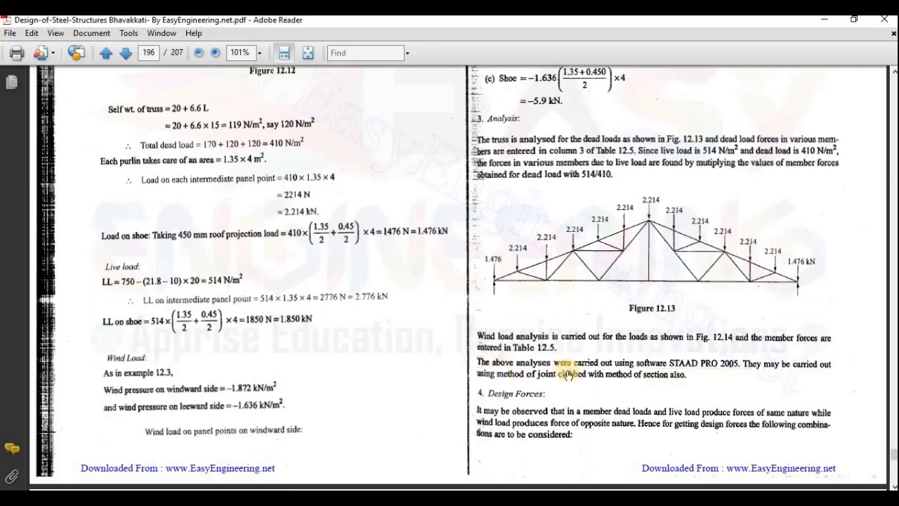
scroll(603, 387, up, 3)
scroll(603, 387, up, 3)
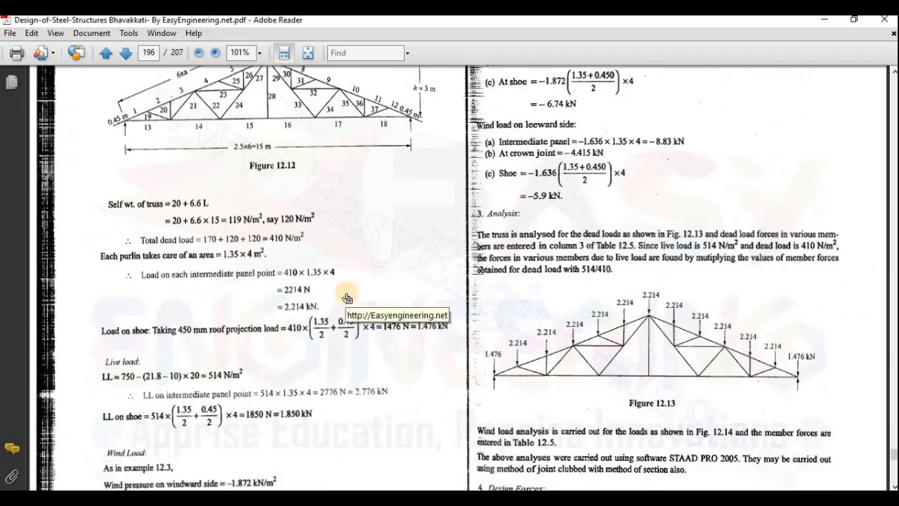
scroll(593, 288, up, 8)
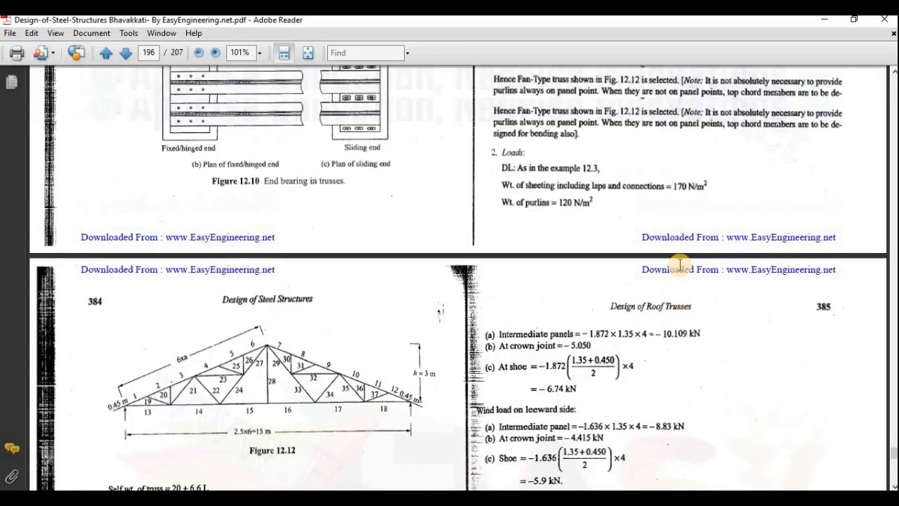
scroll(534, 181, down, 10)
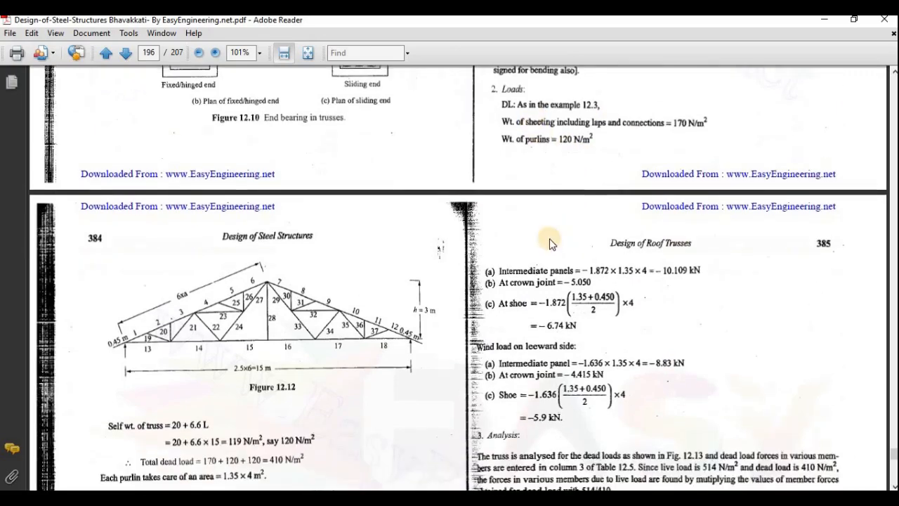
scroll(379, 322, down, 1)
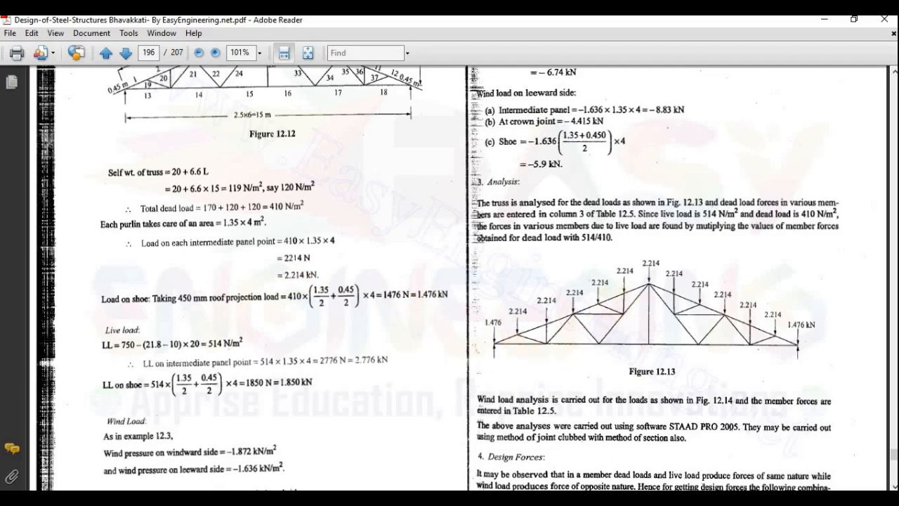
Switch back to STAAD.Pro and add nodal loads of Fy -2.214 kN and Fy -1.476 kN to load case DL
key(alt+Tab)
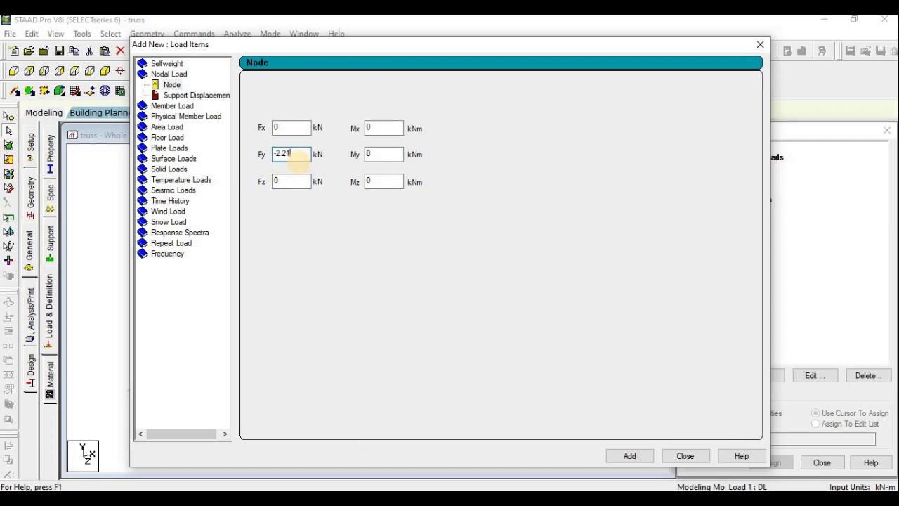
click(630, 456)
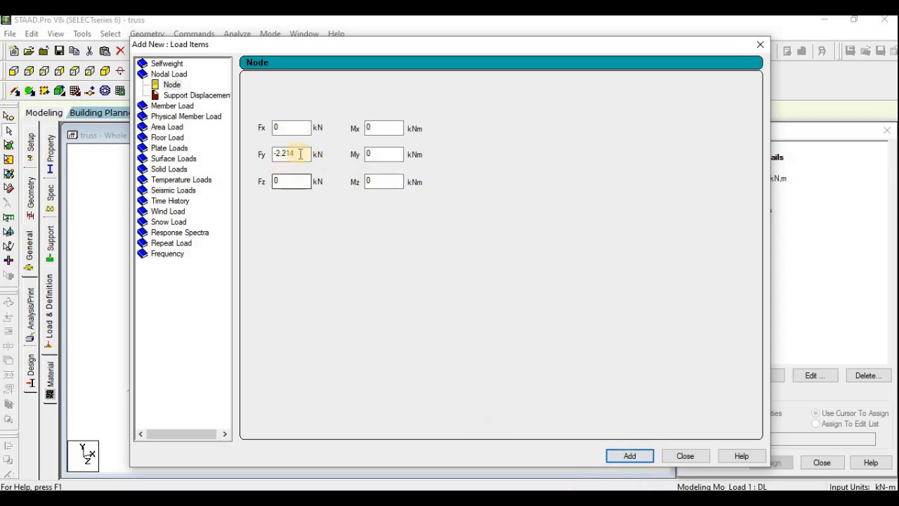
drag(302, 153, 265, 154)
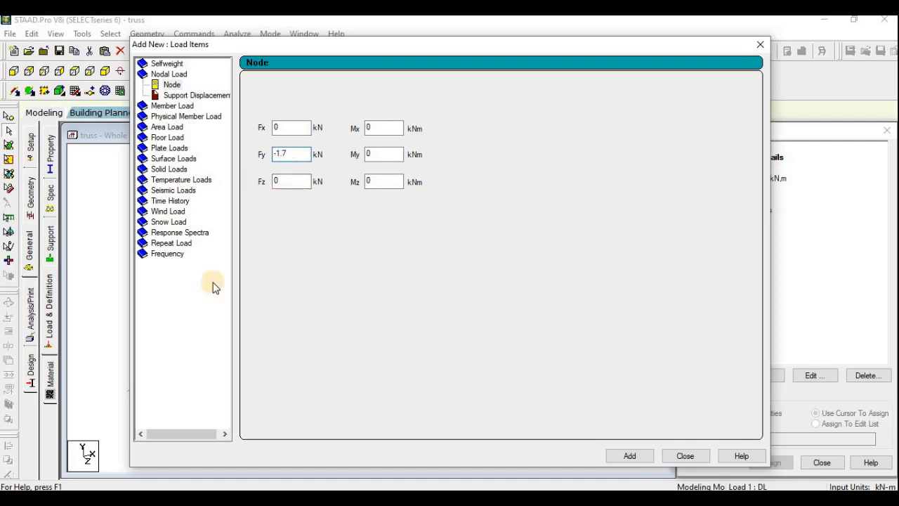
key(alt+Tab)
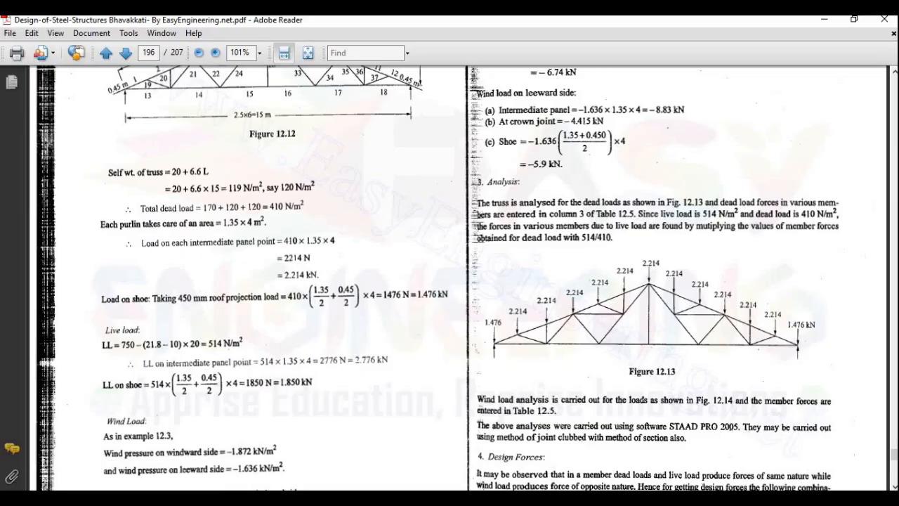
key(alt+Tab)
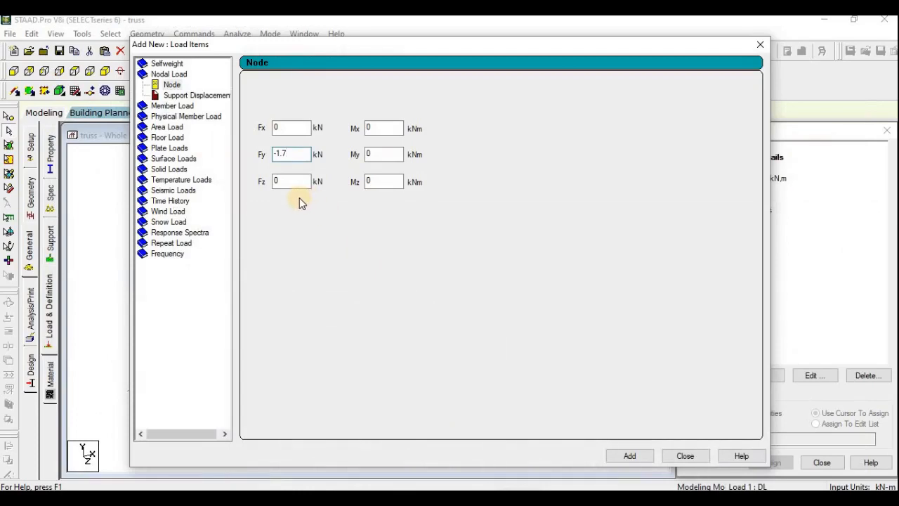
key(BackSpace)
text(476)
click(685, 455)
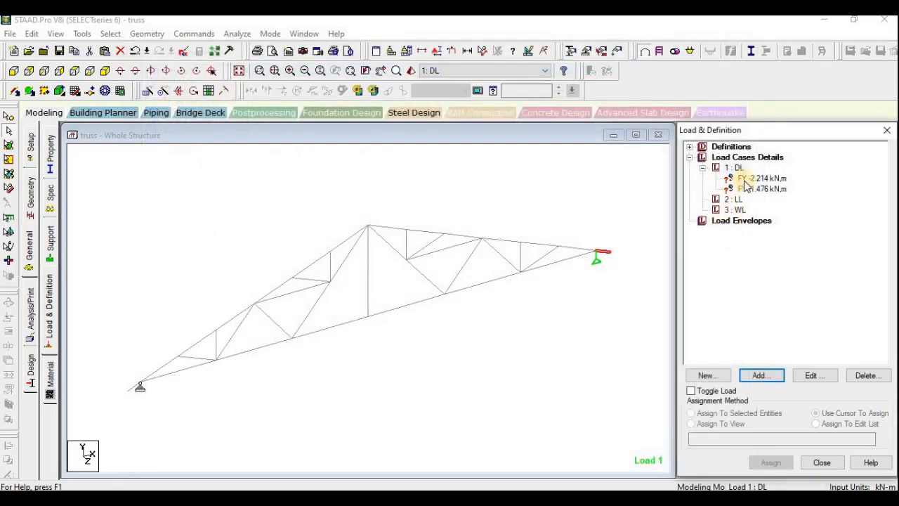
Check the loads of Figure 12.13 in the Adobe Reader PDF, and assign the DL nodal load Fy -1.476 kN to both support nodes in STAAD.Pro
click(749, 179)
key(alt+Tab)
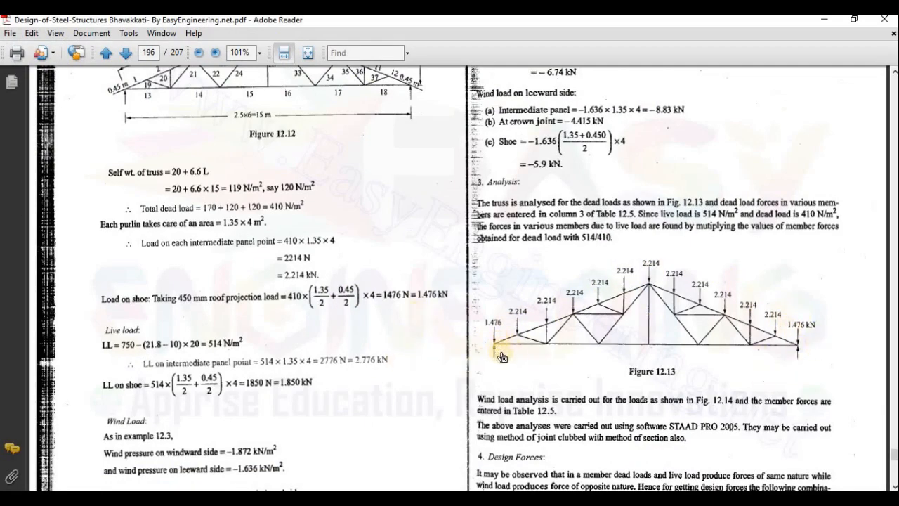
key(alt+Tab)
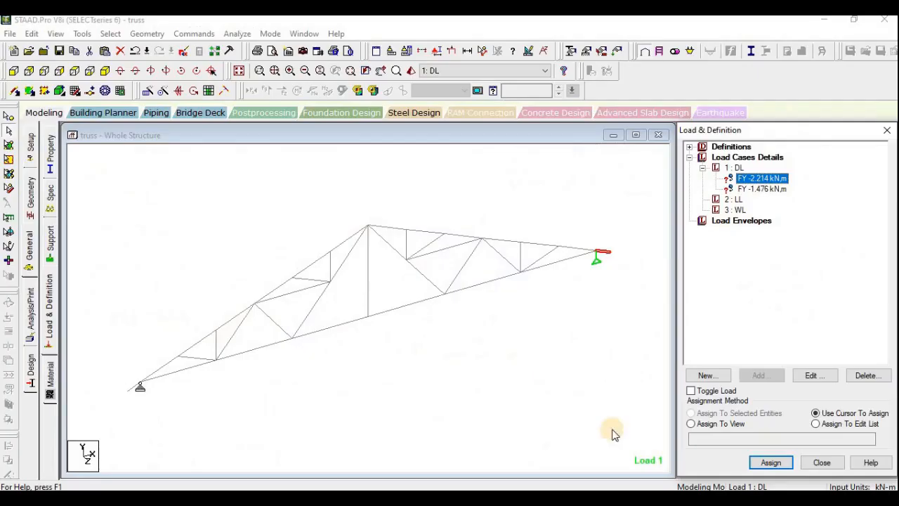
click(763, 190)
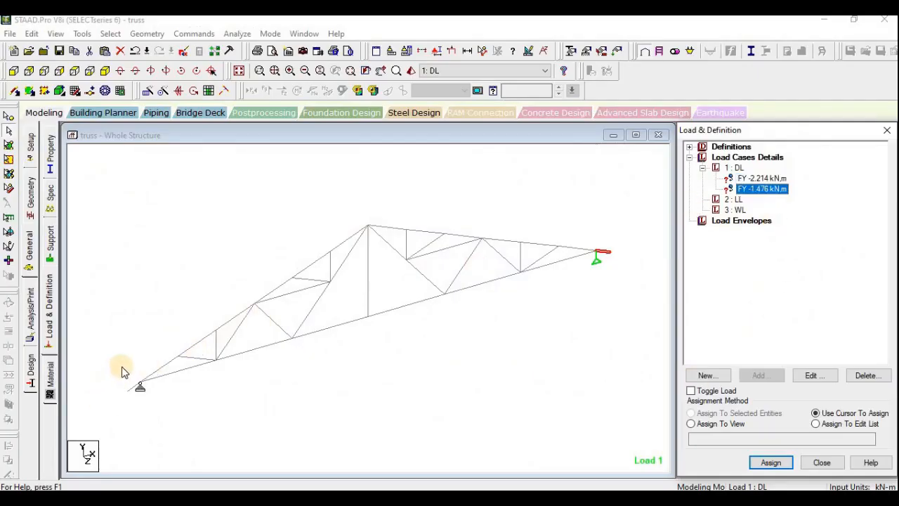
click(9, 116)
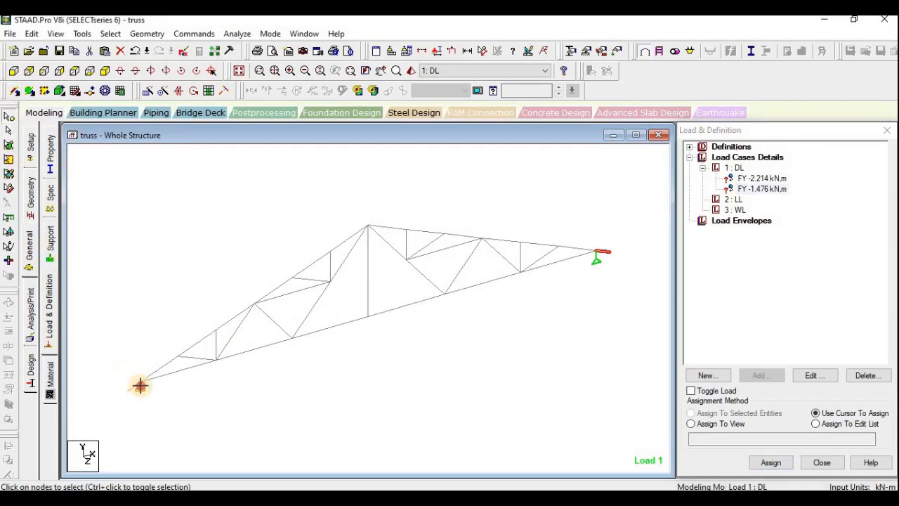
drag(588, 240, 601, 273)
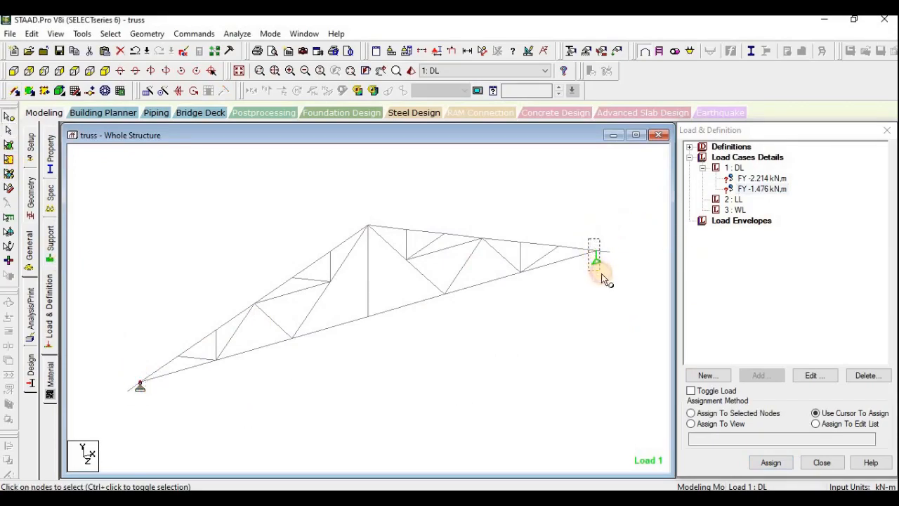
click(695, 413)
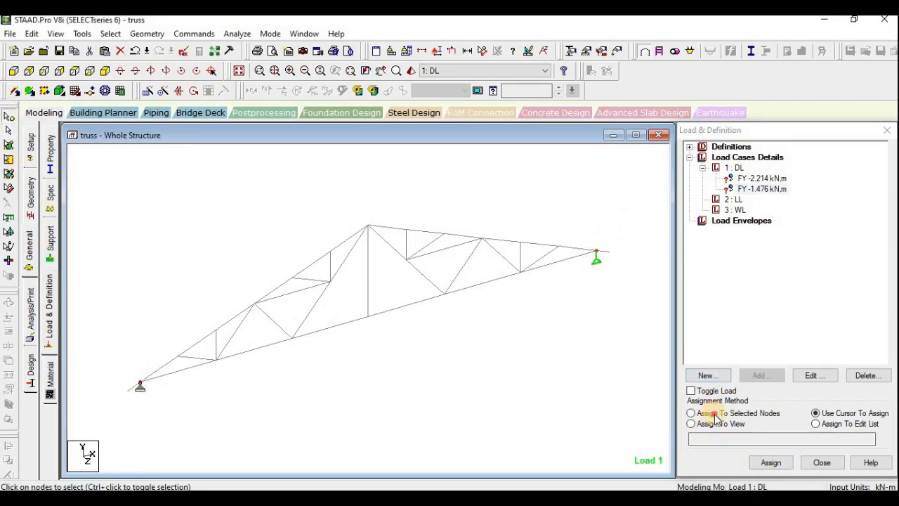
click(770, 462)
click(809, 334)
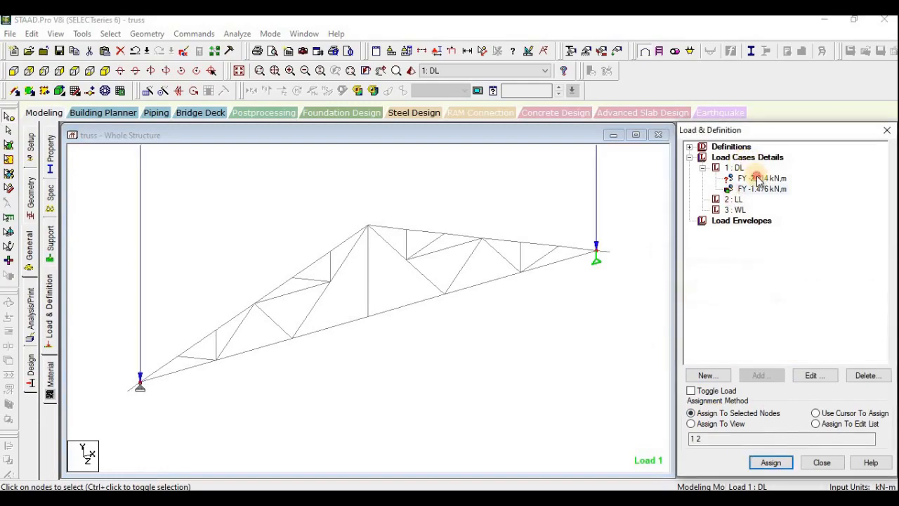
Assign the DL nodal load Fy -2.214 kN to the eleven top chord nodes between the supports, including the apex, and clear the node selection
click(761, 178)
click(178, 356)
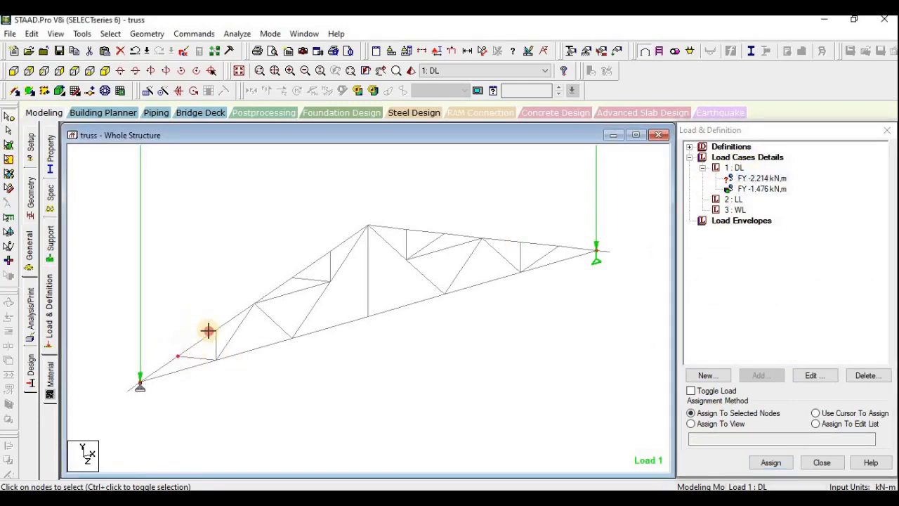
drag(229, 279, 276, 323)
drag(268, 244, 319, 298)
drag(304, 224, 341, 268)
mouse_move(355, 208)
mouse_down()
mouse_move(393, 247)
mouse_move(411, 248)
mouse_up()
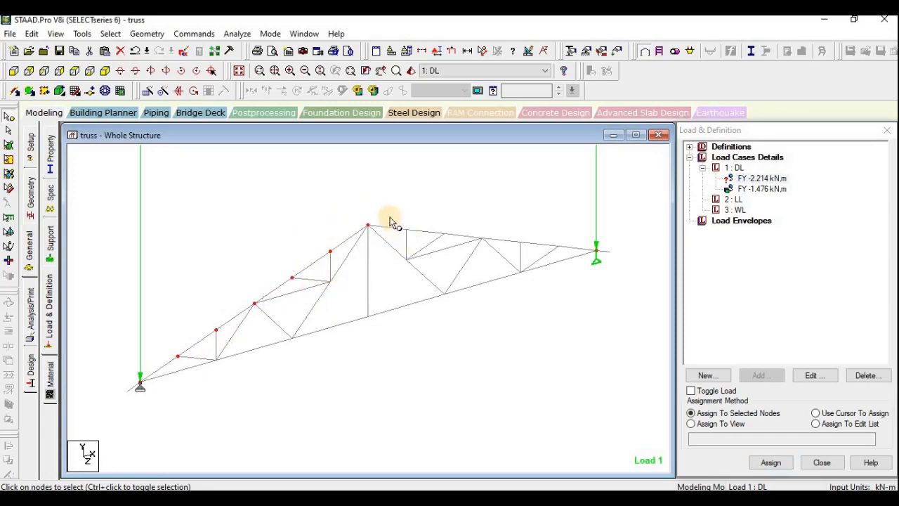
mouse_move(391, 217)
mouse_down()
mouse_move(414, 241)
mouse_move(511, 266)
mouse_up()
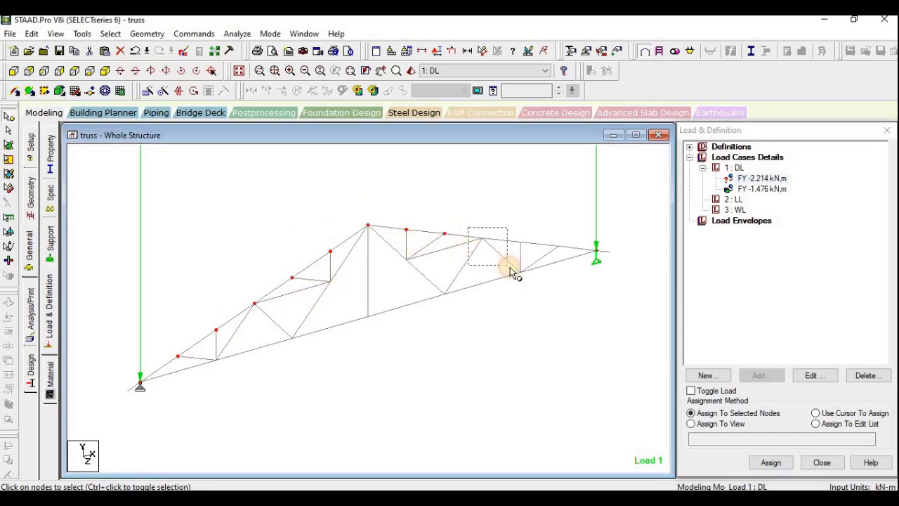
drag(512, 229, 567, 257)
click(772, 463)
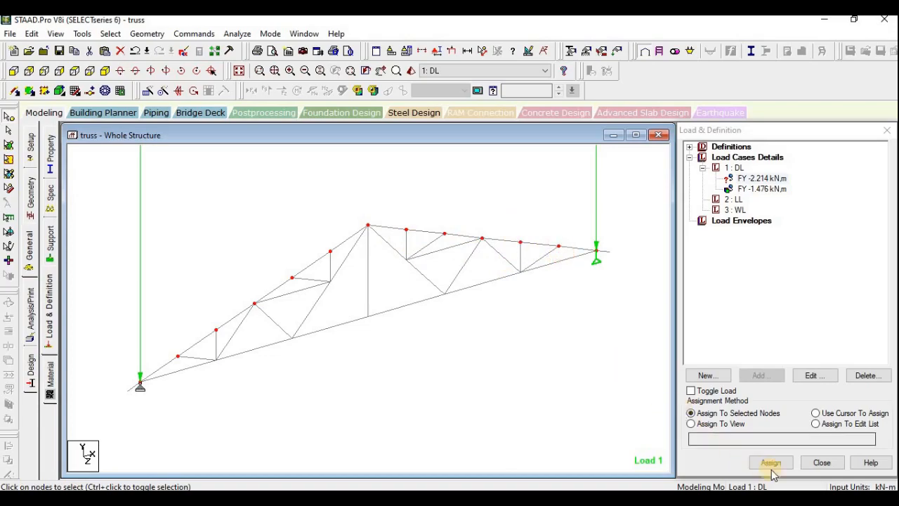
click(801, 334)
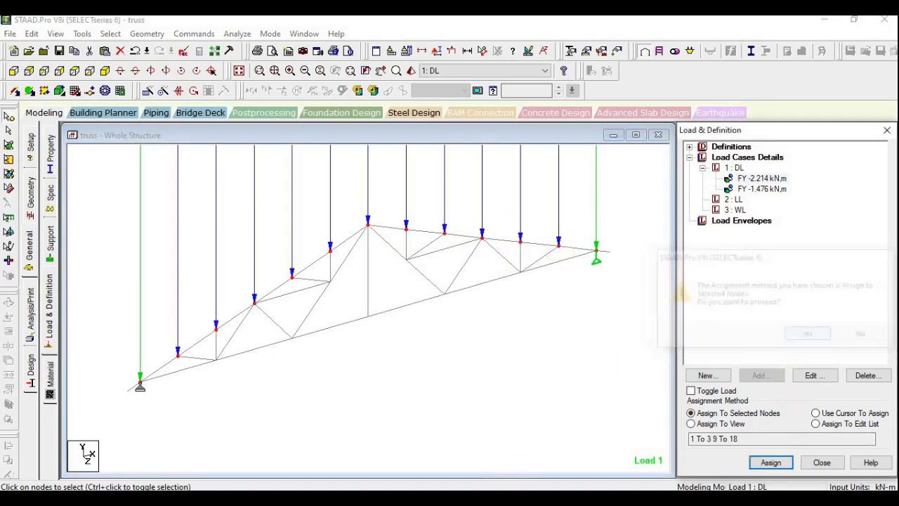
click(500, 353)
scroll(465, 349, down, 5)
scroll(470, 355, up, 5)
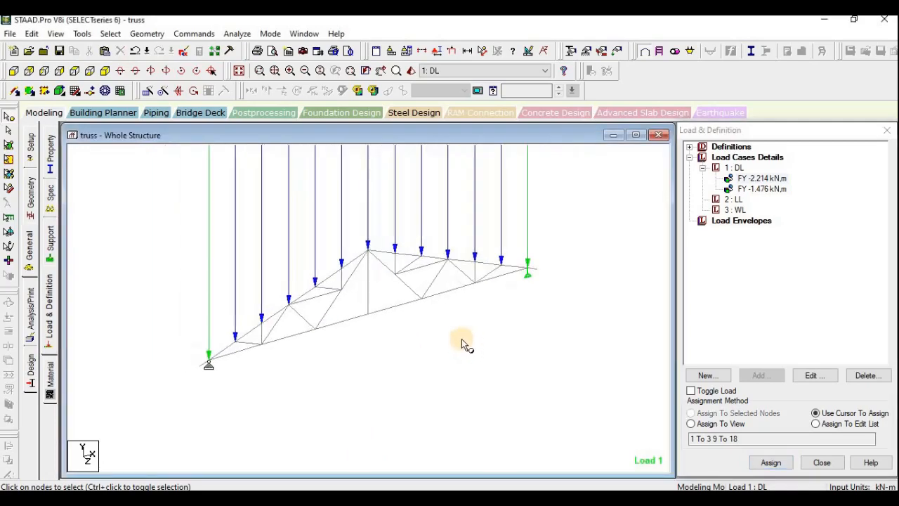
Turn on the Load Values labels in the structure diagram settings and apply them
right_click(537, 290)
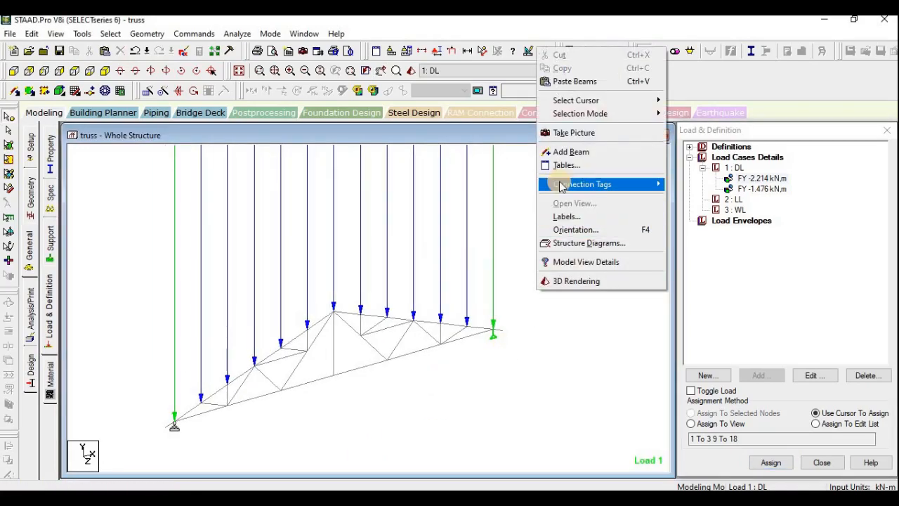
click(580, 242)
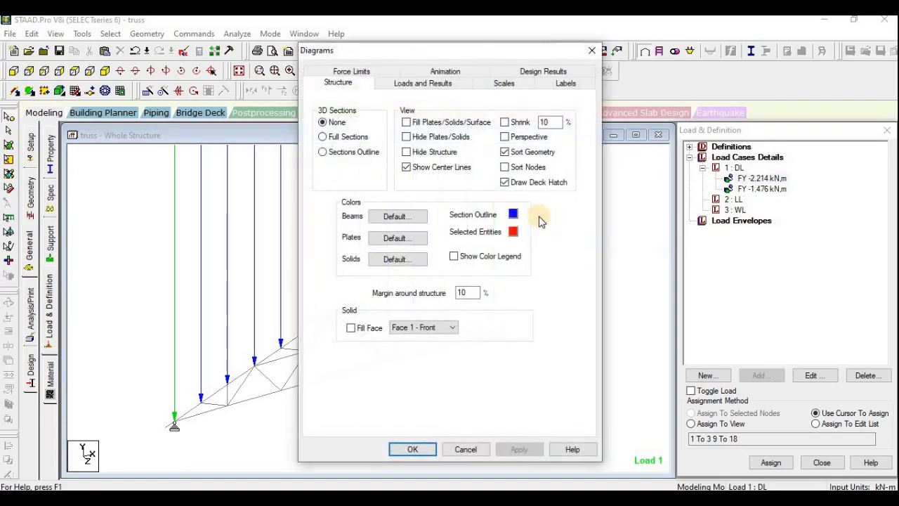
click(434, 84)
click(493, 285)
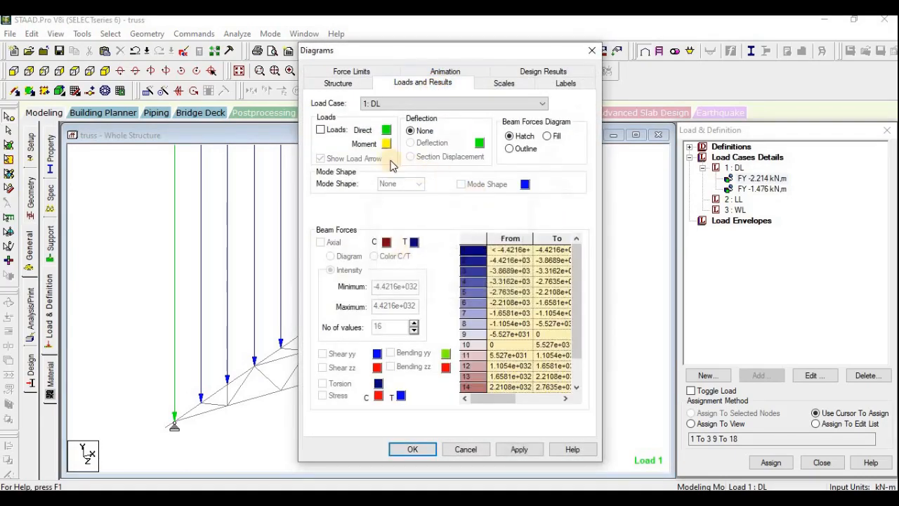
click(566, 84)
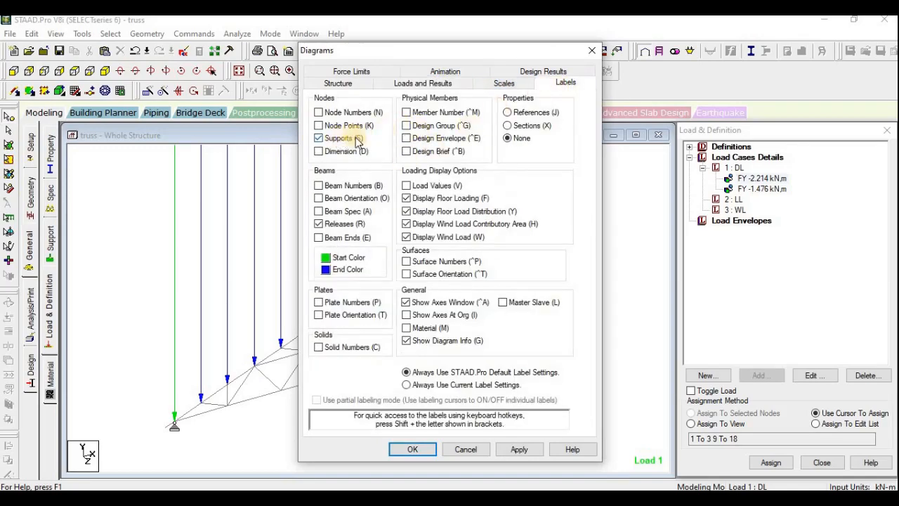
click(407, 186)
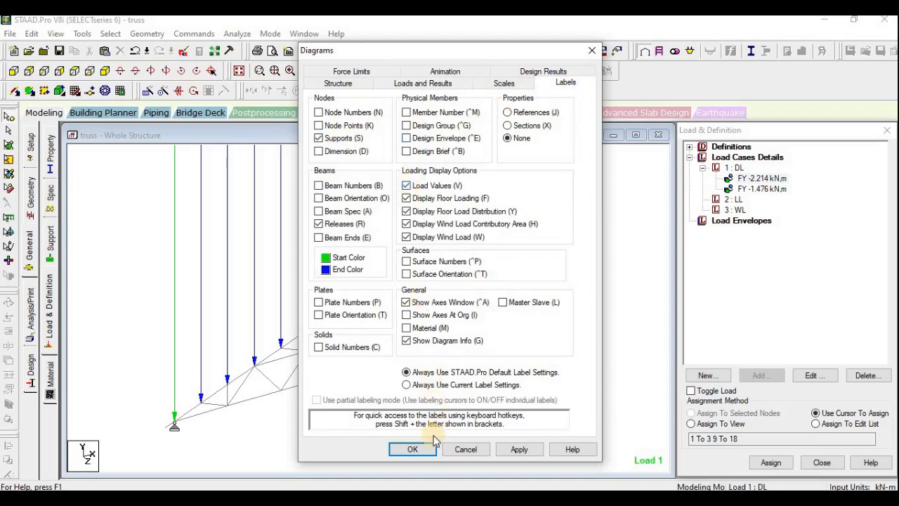
click(516, 450)
Set the point force load scale to 1 kN per m in the diagram settings and apply it
click(338, 81)
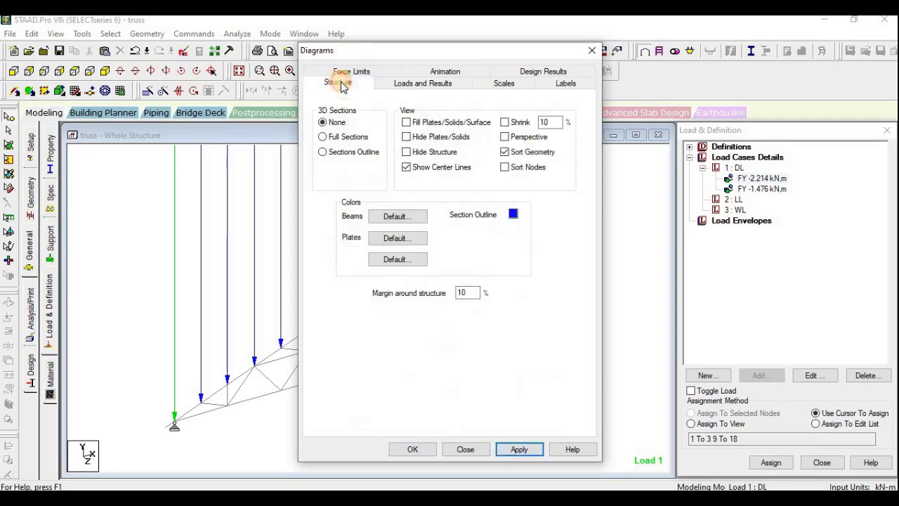
click(504, 83)
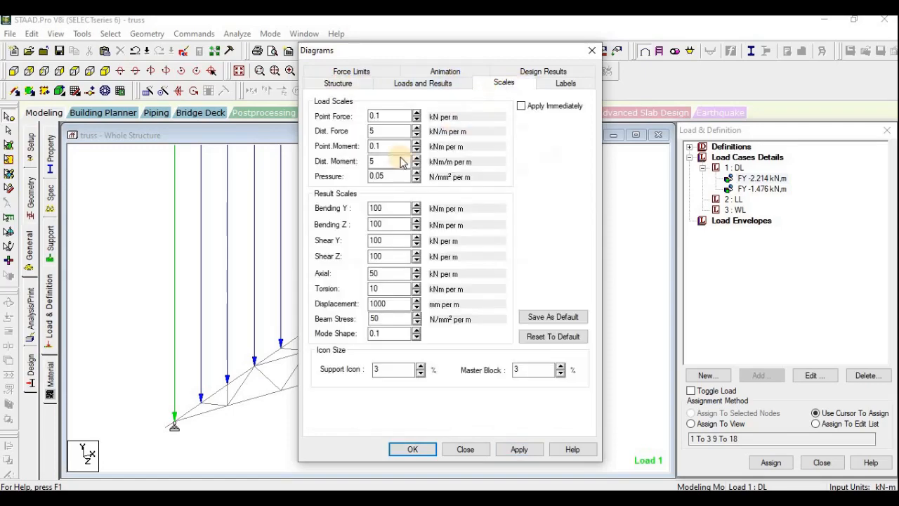
double_click(375, 116)
drag(375, 115, 377, 119)
click(377, 116)
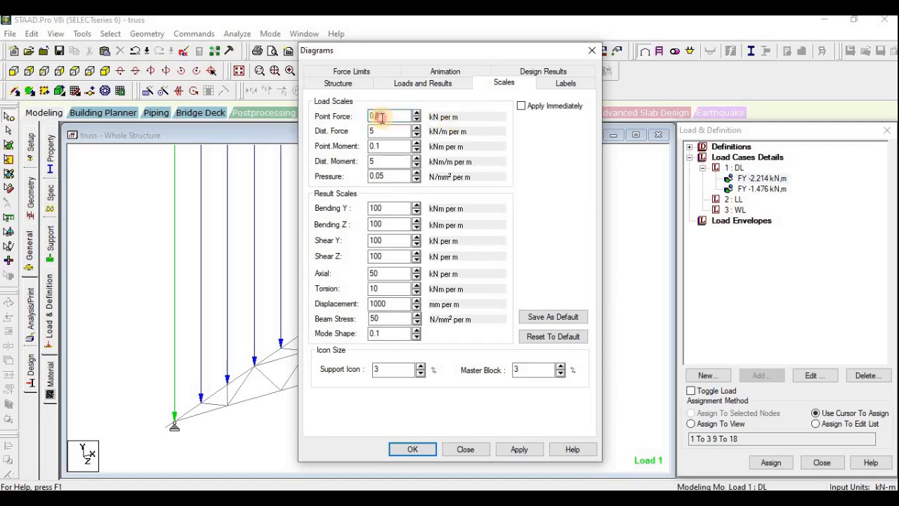
drag(378, 116, 282, 136)
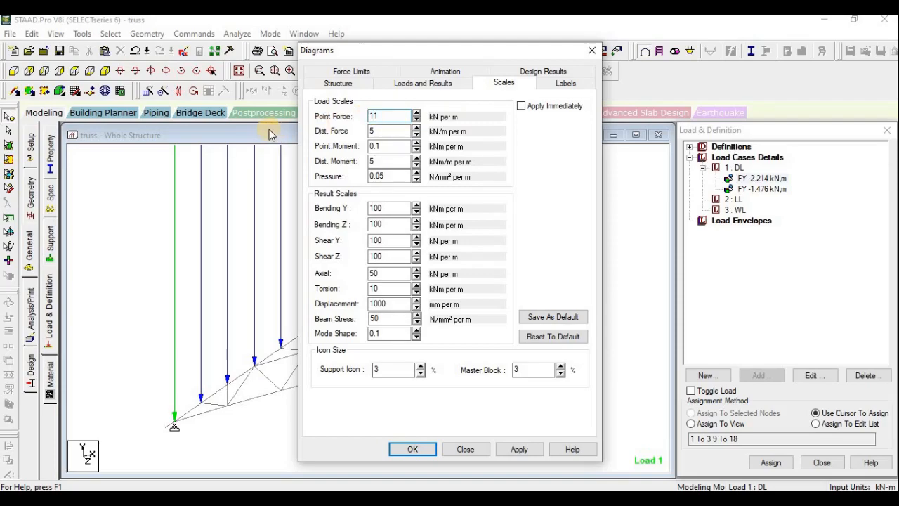
click(518, 450)
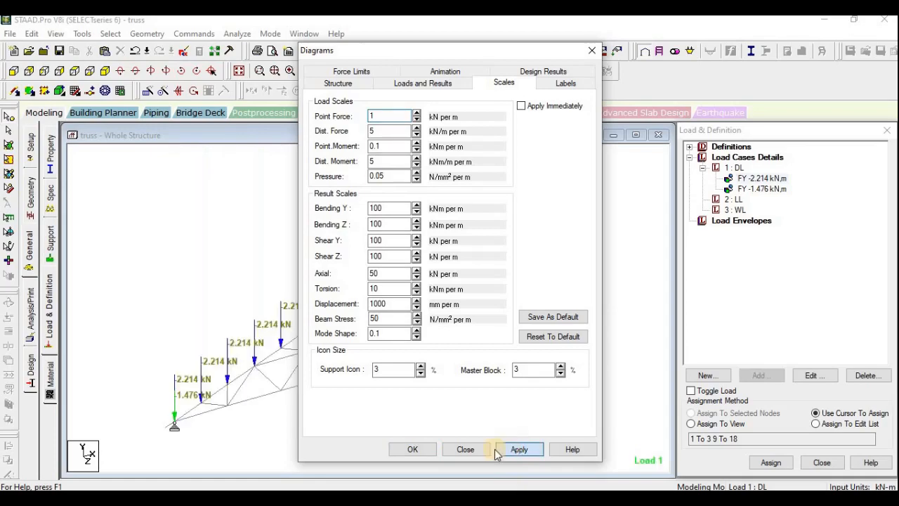
click(414, 450)
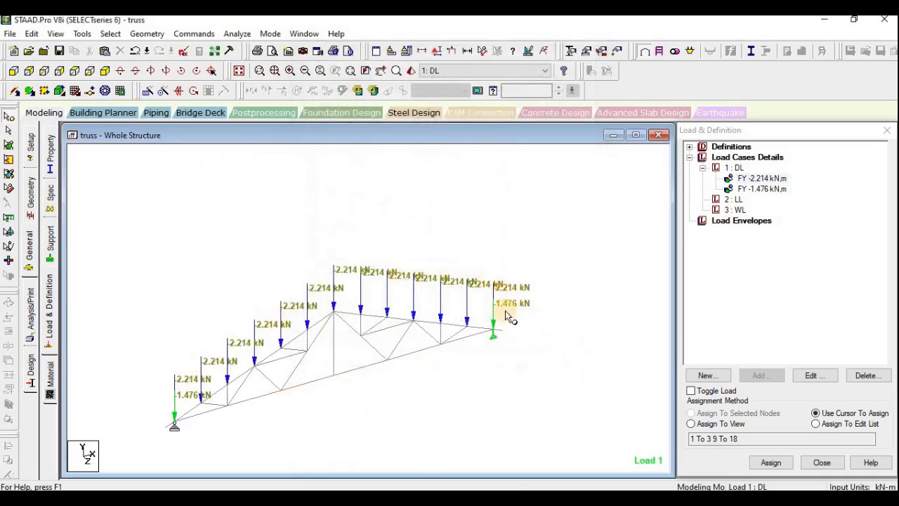
Check the panel-point live load in the Adobe Reader PDF and add a nodal load with Fy -2.776 kN to load case 2: LL
drag(477, 364, 419, 423)
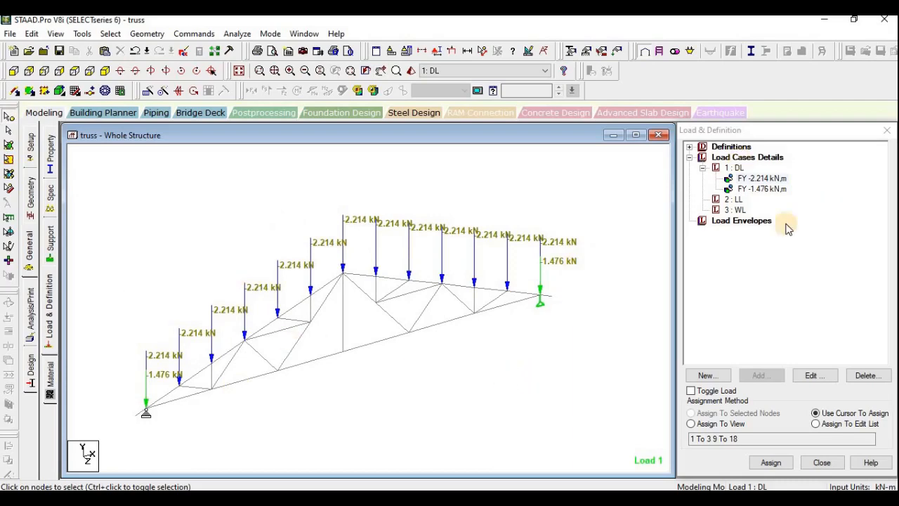
click(731, 199)
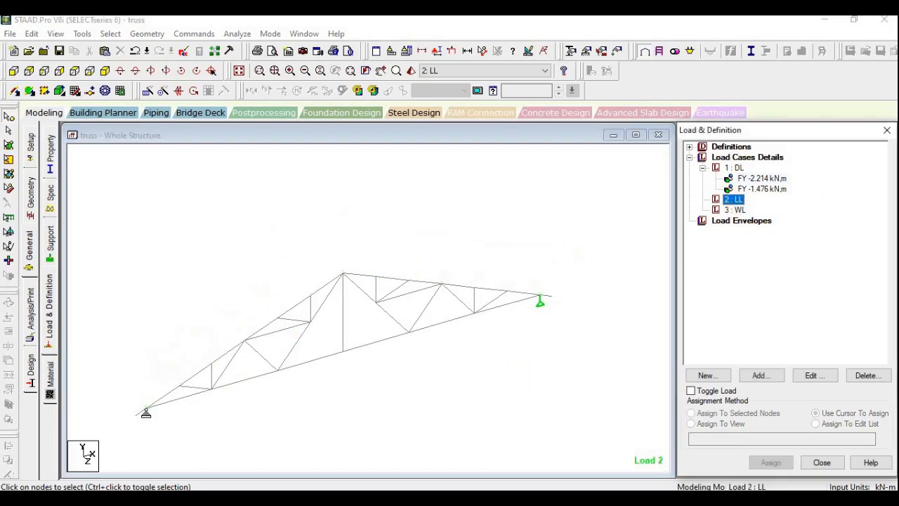
click(490, 499)
scroll(614, 311, down, 12)
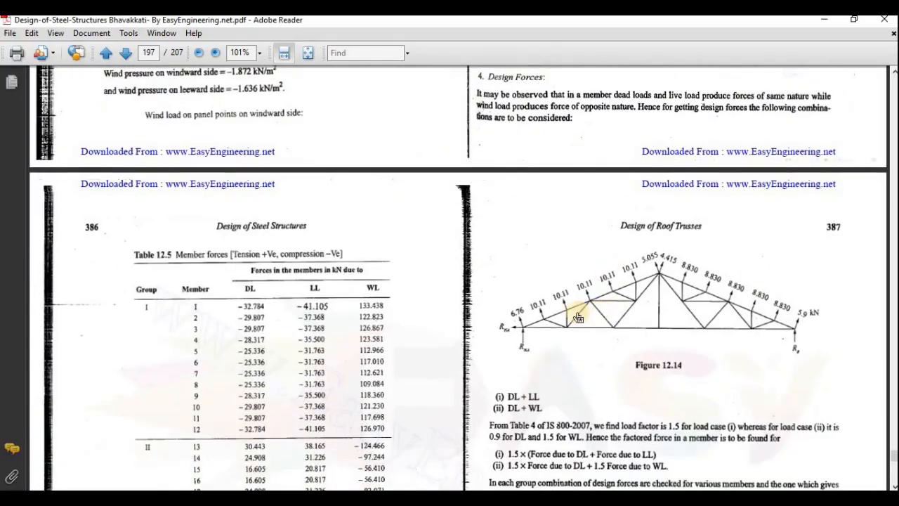
scroll(513, 325, up, 5)
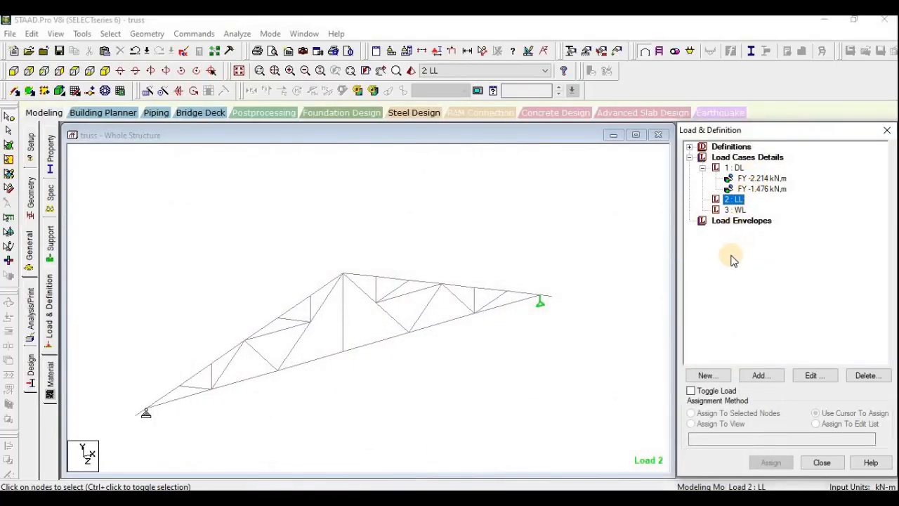
click(758, 375)
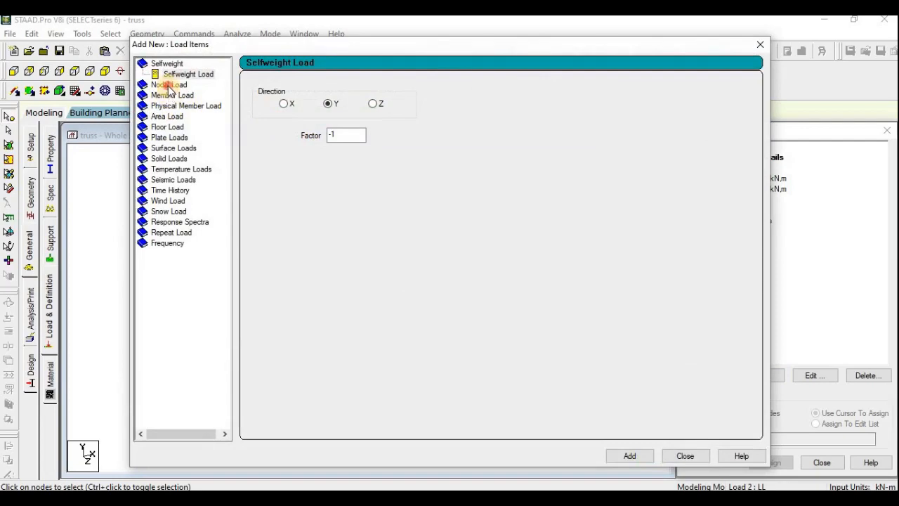
click(171, 84)
key(Tab)
key(Tab)
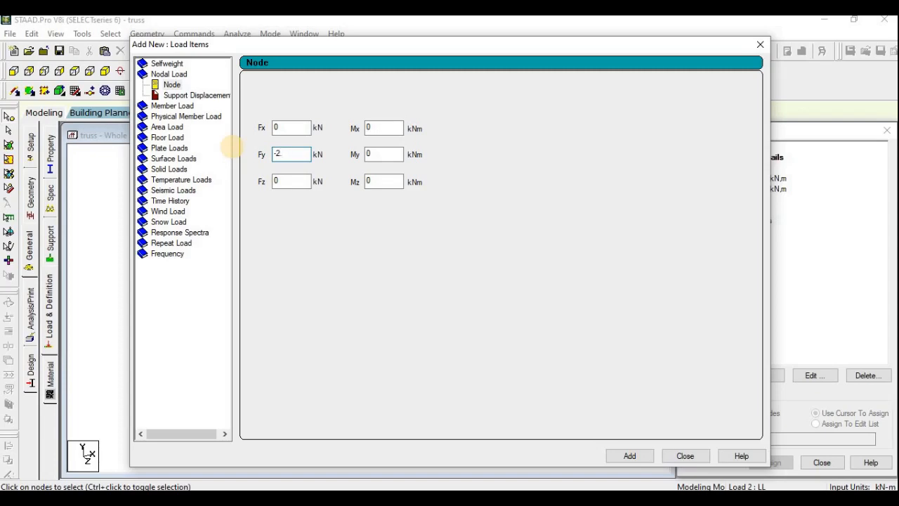
click(630, 460)
Check the live load on the shoe in the Adobe Reader PDF and add a second LL nodal load with Fy -1.85 kN
mouse_move(281, 153)
mouse_down()
mouse_move(297, 157)
mouse_move(280, 157)
mouse_move(278, 166)
mouse_up()
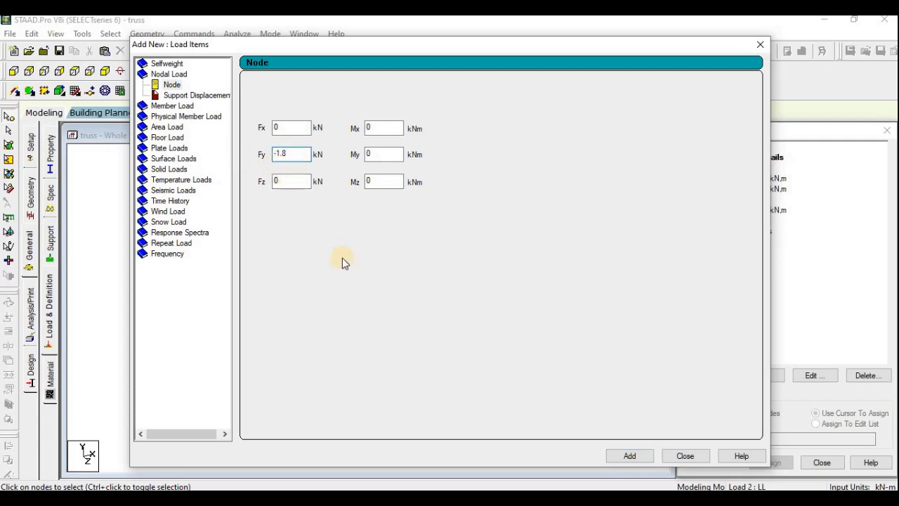
click(427, 497)
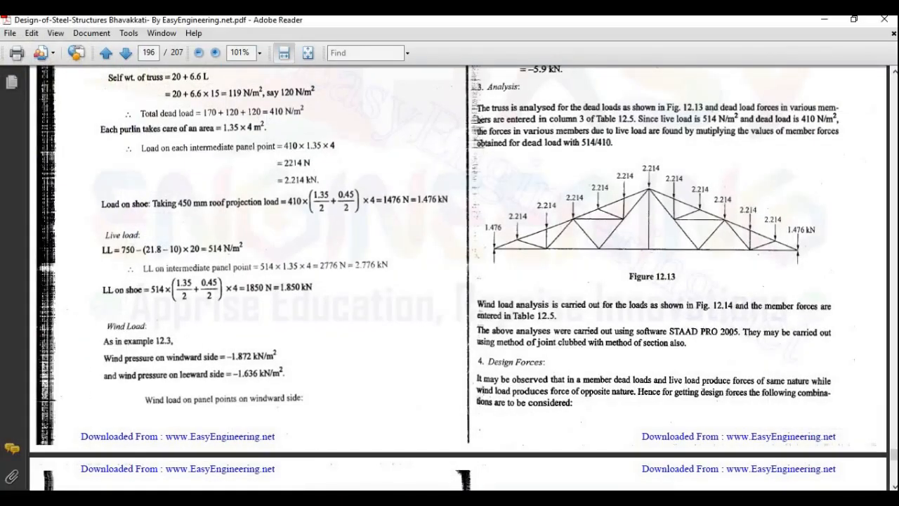
key(alt+Tab)
text(-1.85)
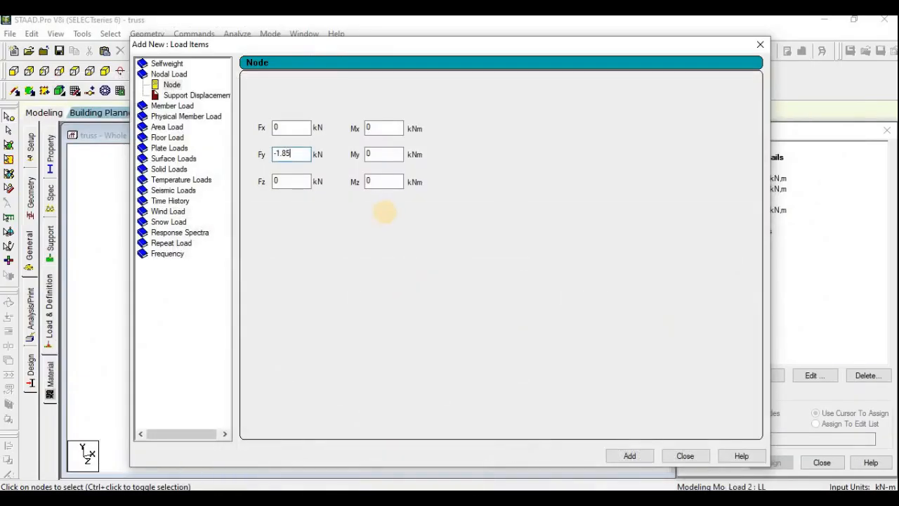
click(631, 456)
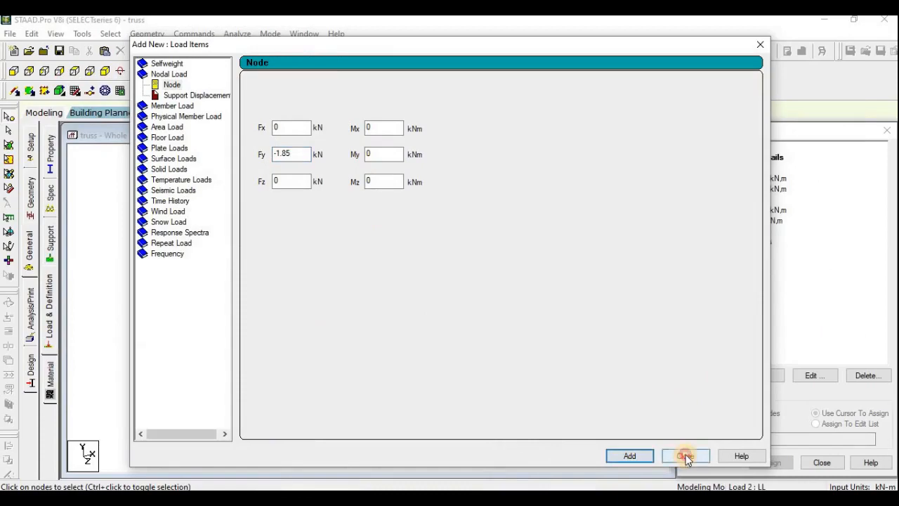
click(685, 456)
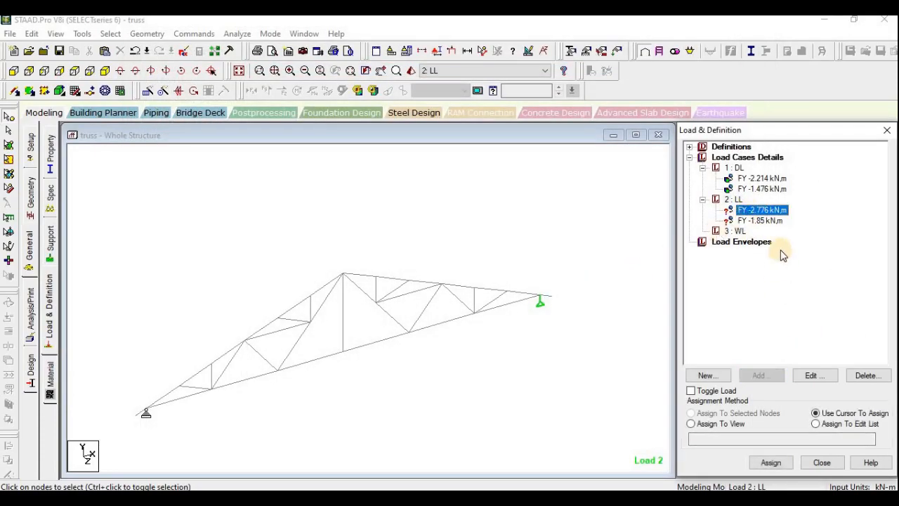
Assign the FY -1.85 kN live load to the node at the truss's right support
click(758, 220)
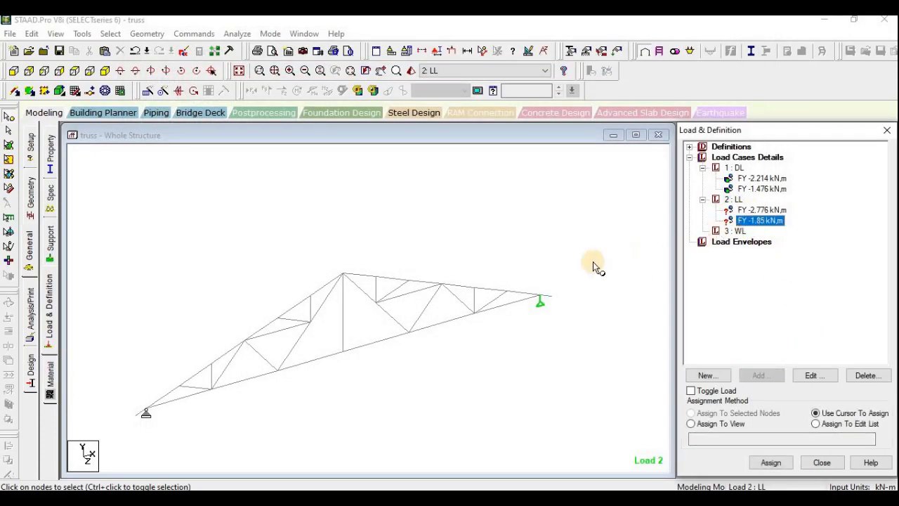
click(539, 296)
drag(535, 286, 547, 314)
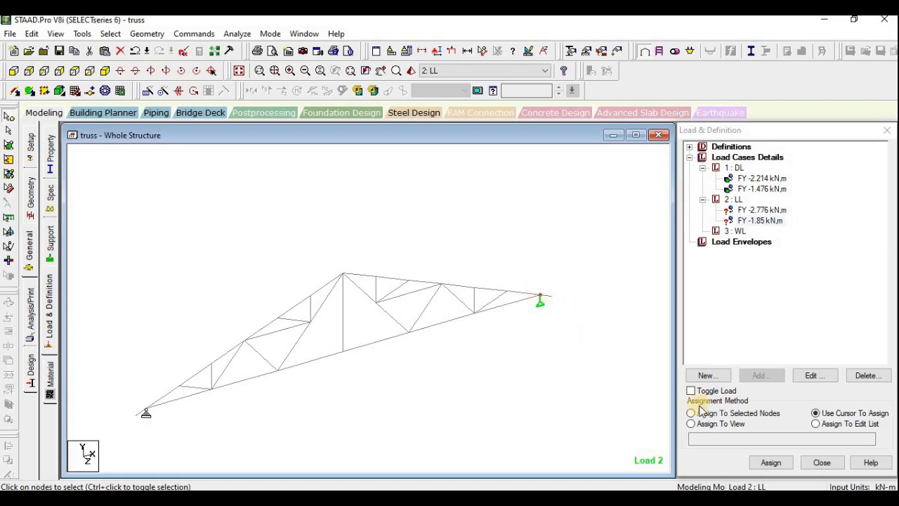
click(759, 416)
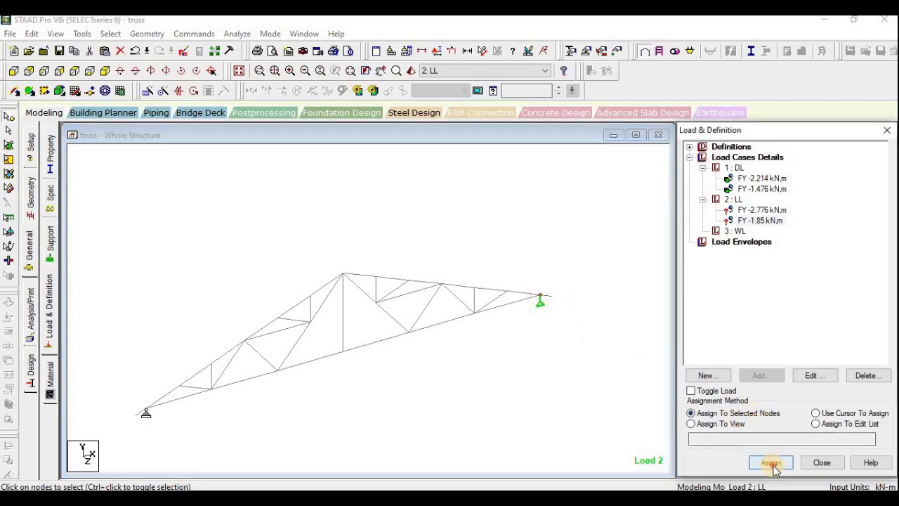
click(771, 461)
click(807, 337)
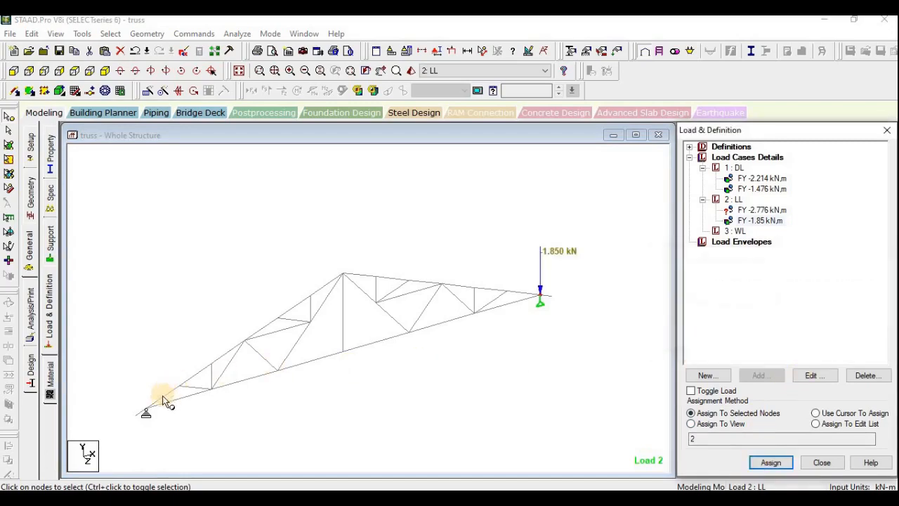
Assign the FY -1.85 kN live load to the node at the truss's left support
click(147, 411)
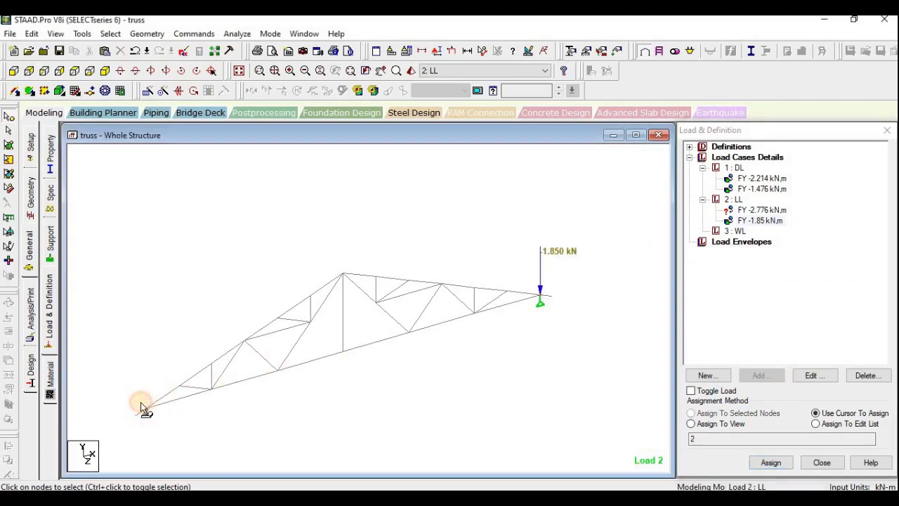
click(768, 413)
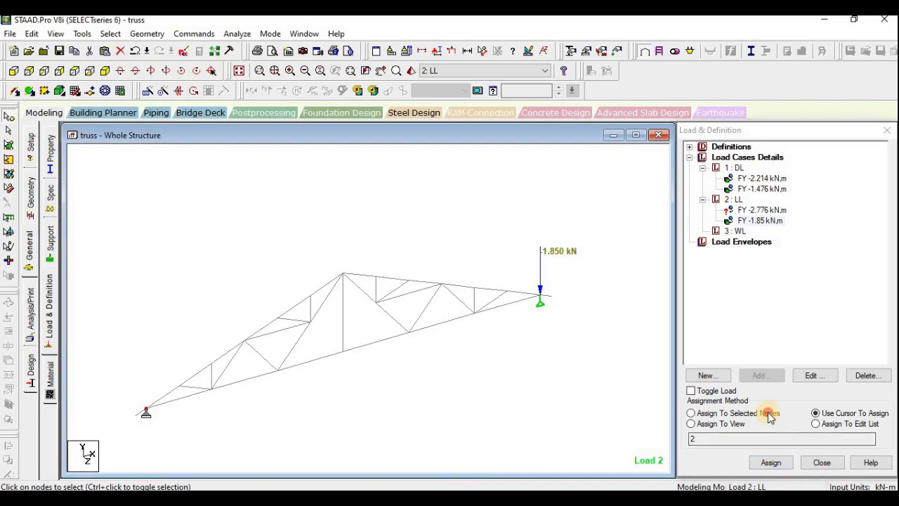
click(771, 463)
click(808, 336)
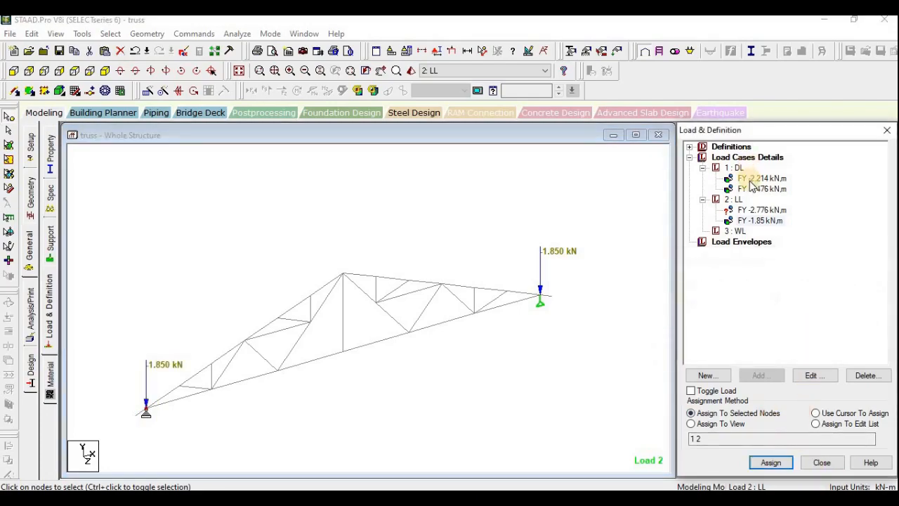
Assign the FY -2.776 kN live load to all intermediate top-chord nodes between the two supports, including the ridge
click(749, 191)
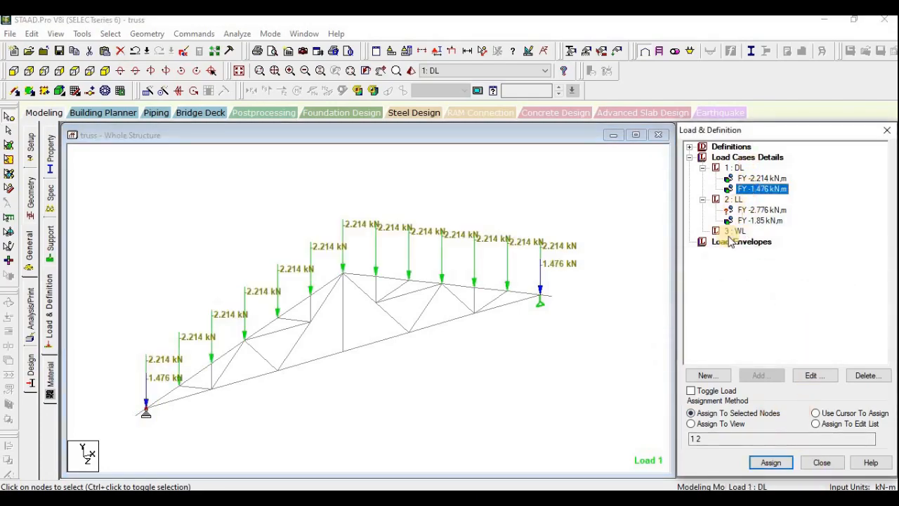
click(747, 221)
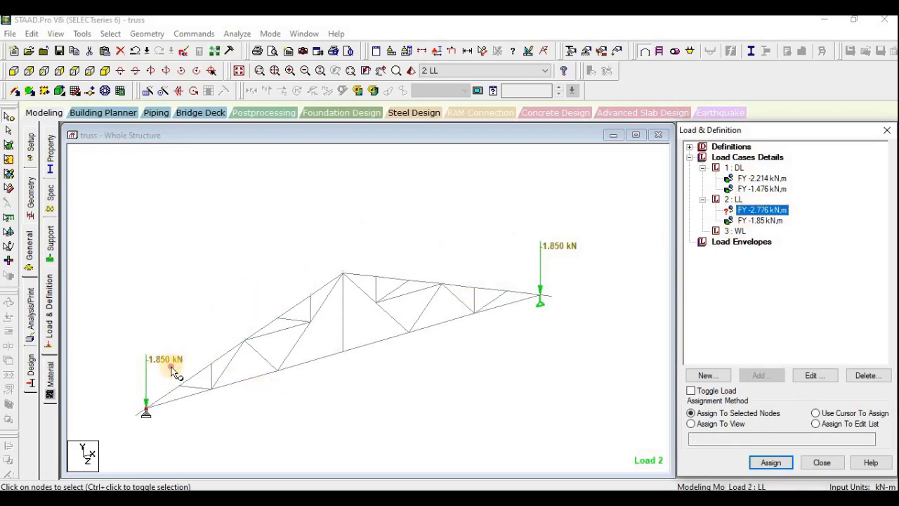
click(198, 388)
drag(198, 389, 201, 391)
ctrl+drag(220, 361, 230, 370)
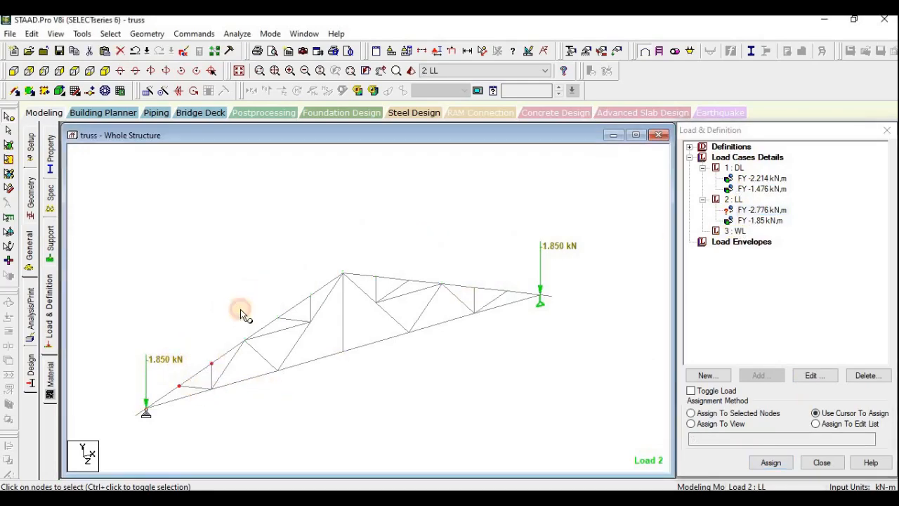
ctrl+drag(238, 309, 262, 352)
ctrl+drag(274, 300, 291, 326)
ctrl+drag(305, 268, 326, 296)
ctrl+drag(332, 257, 464, 303)
ctrl+drag(460, 273, 517, 307)
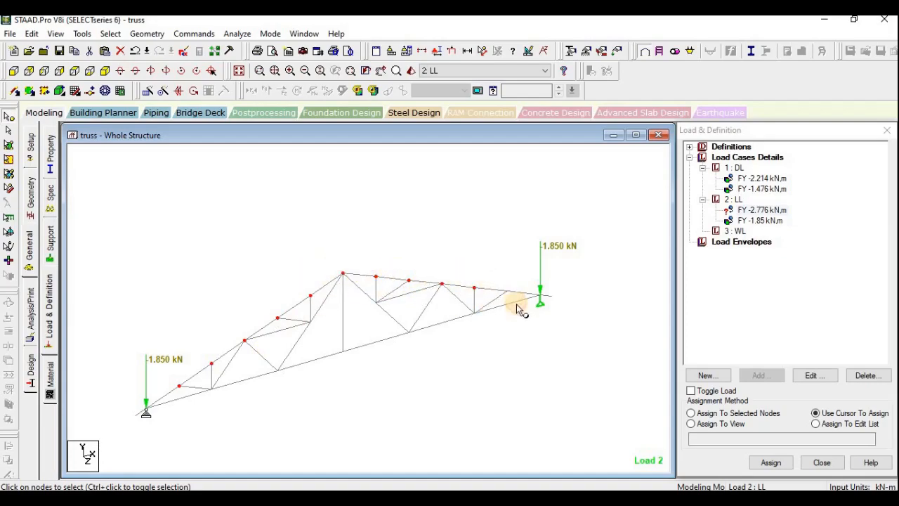
click(762, 456)
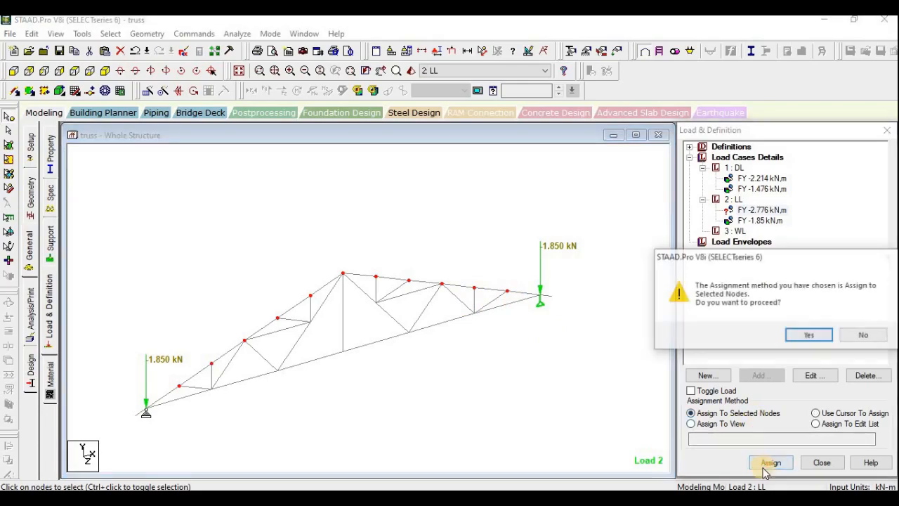
click(808, 334)
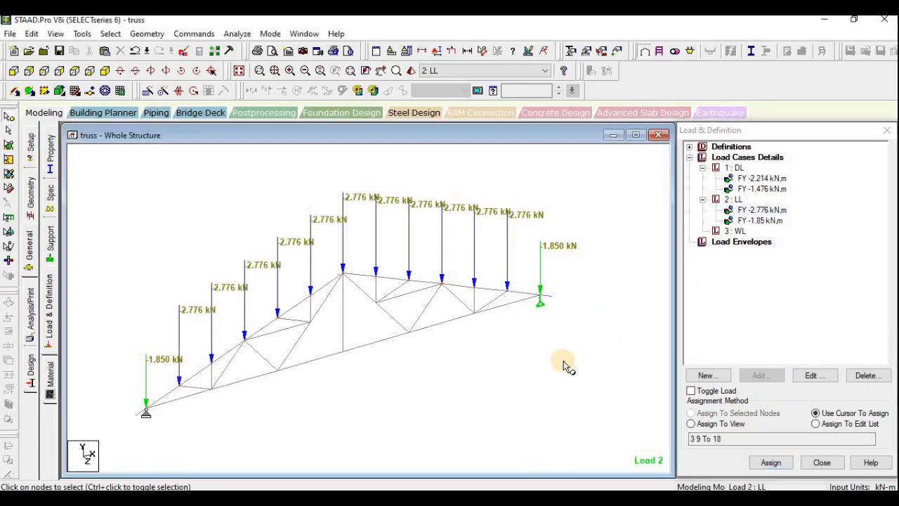
scroll(577, 345, up, 2)
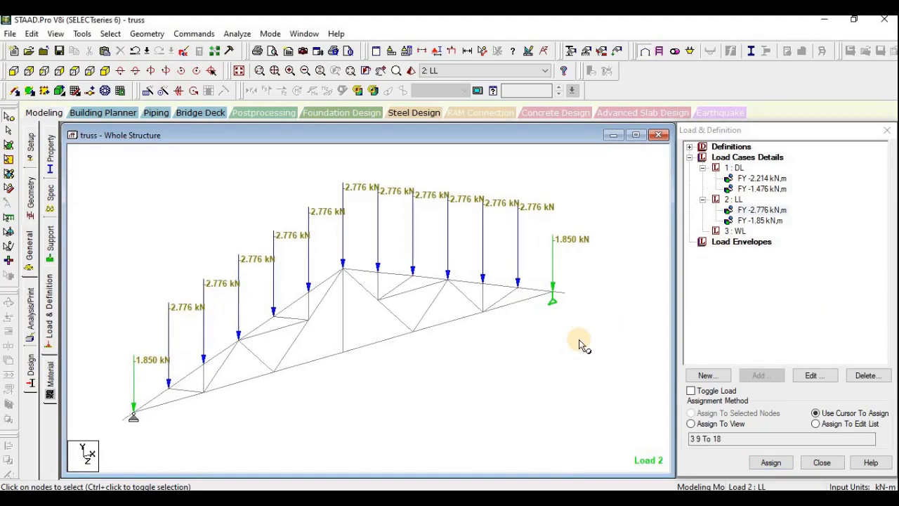
scroll(578, 339, up, 1)
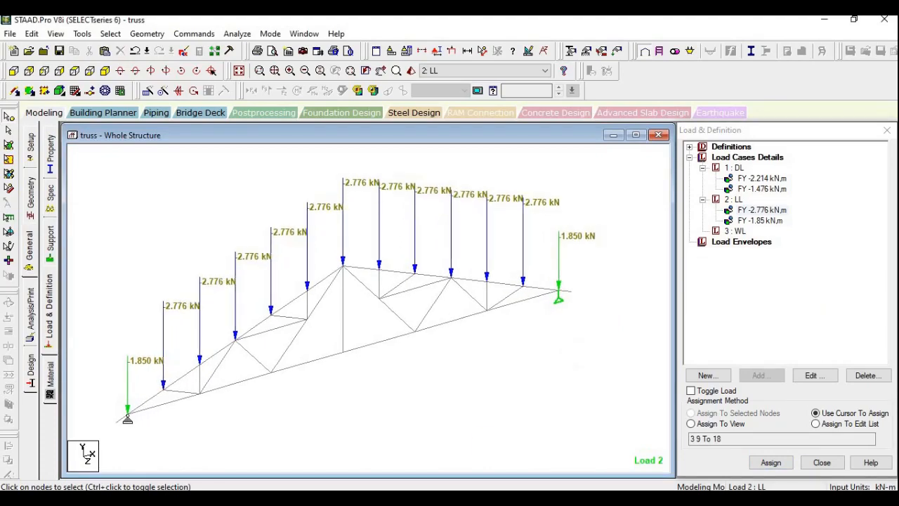
click(735, 230)
click(760, 375)
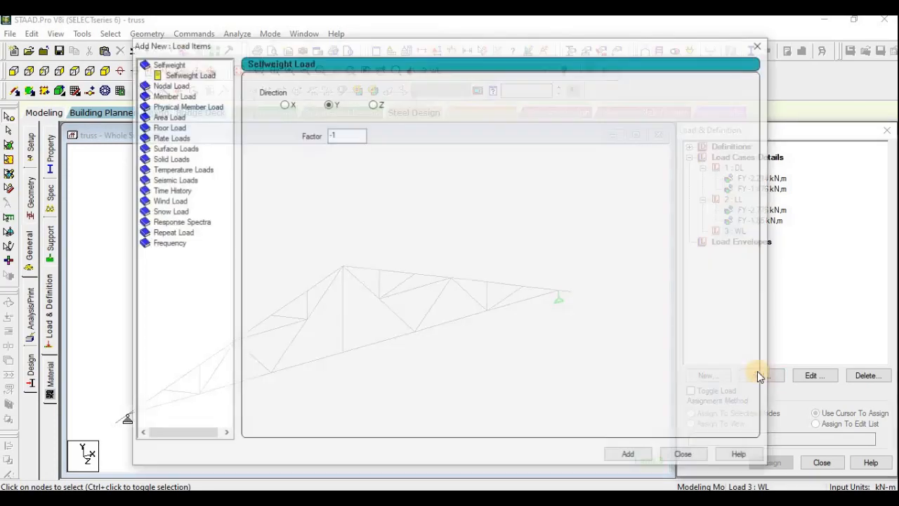
click(176, 85)
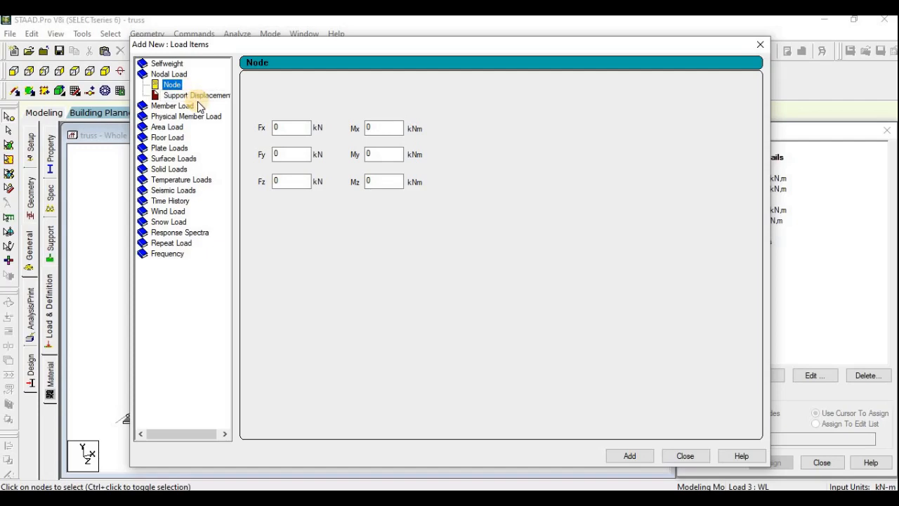
click(207, 97)
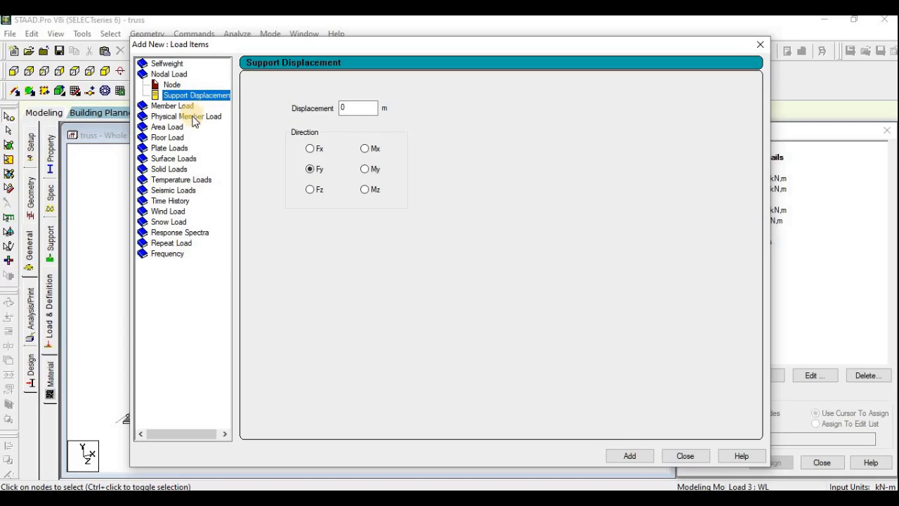
click(171, 85)
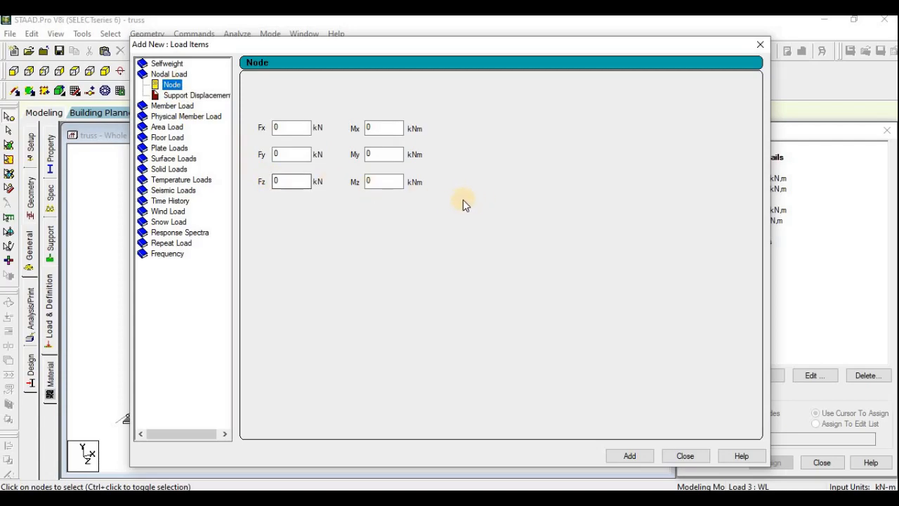
click(760, 44)
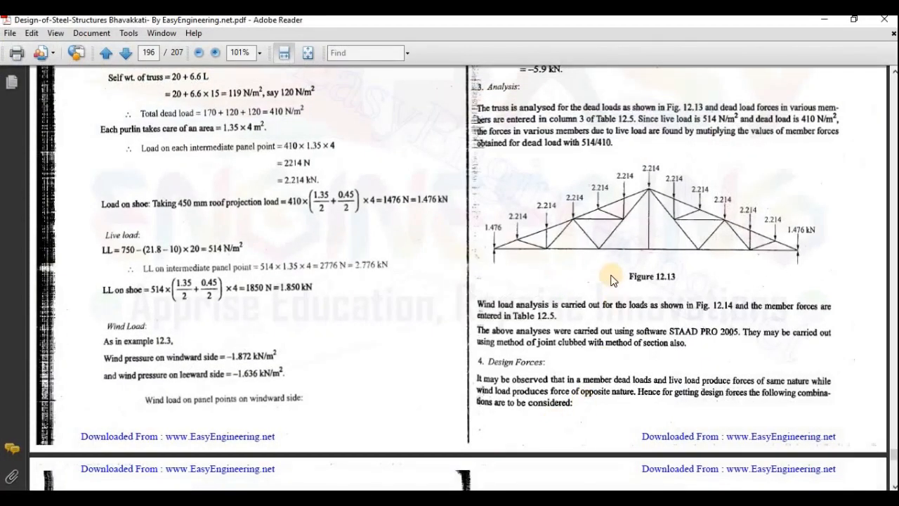
Look up the wind loads in Figure 12.14 of the Adobe Reader PDF and add a WL nodal load with Fy 6.76 kN
scroll(498, 329, down, 8)
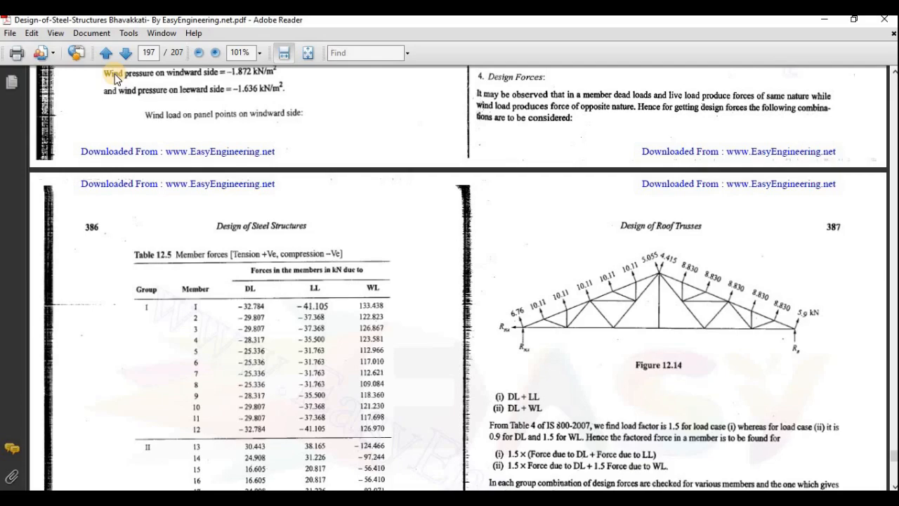
scroll(116, 78, down, 4)
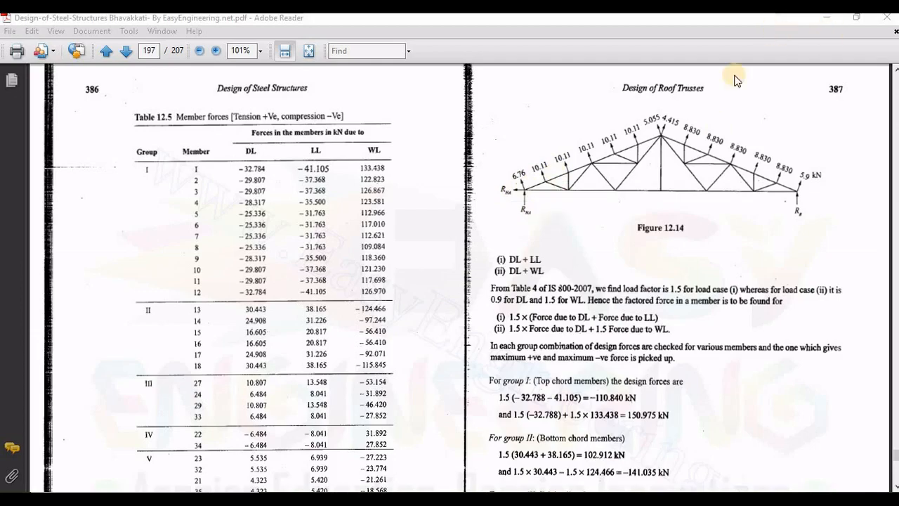
click(405, 498)
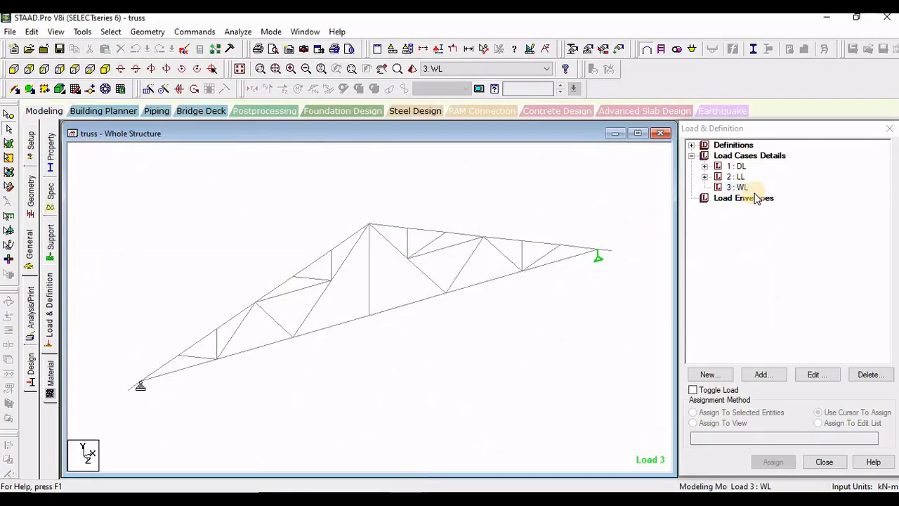
click(742, 189)
click(762, 373)
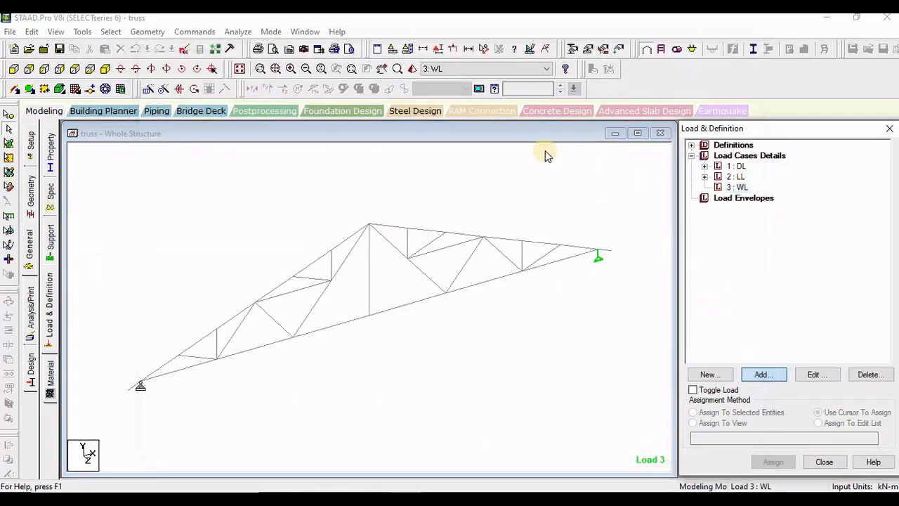
click(173, 83)
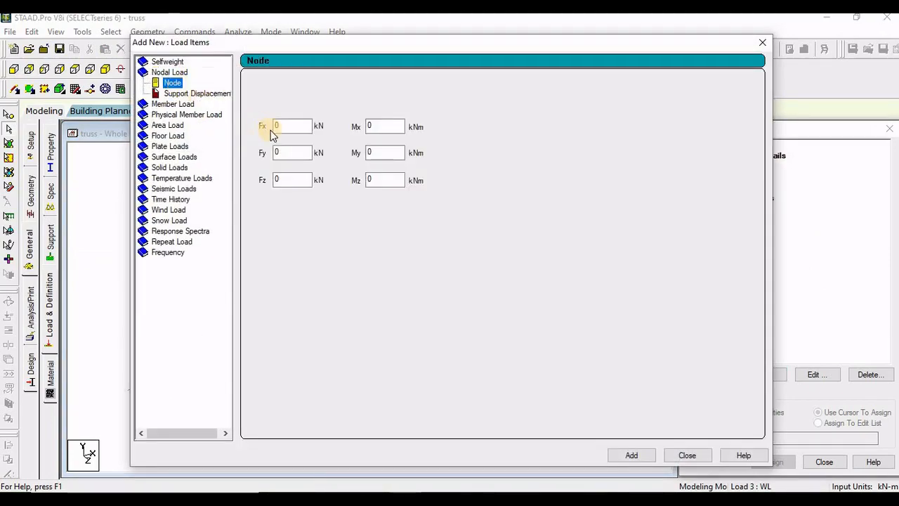
click(285, 152)
double_click(286, 153)
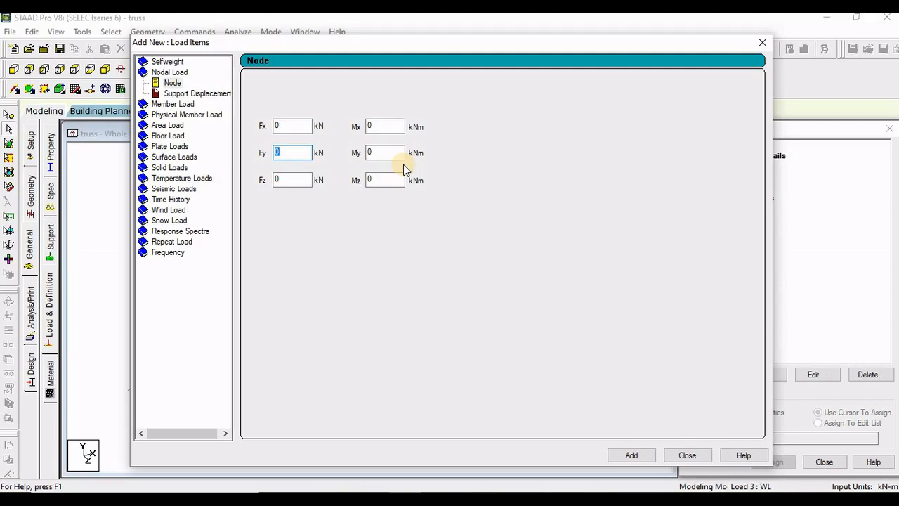
text(6.76)
click(636, 454)
Add a second nodal load with Fy 10.11 kN to the WL load case
double_click(282, 152)
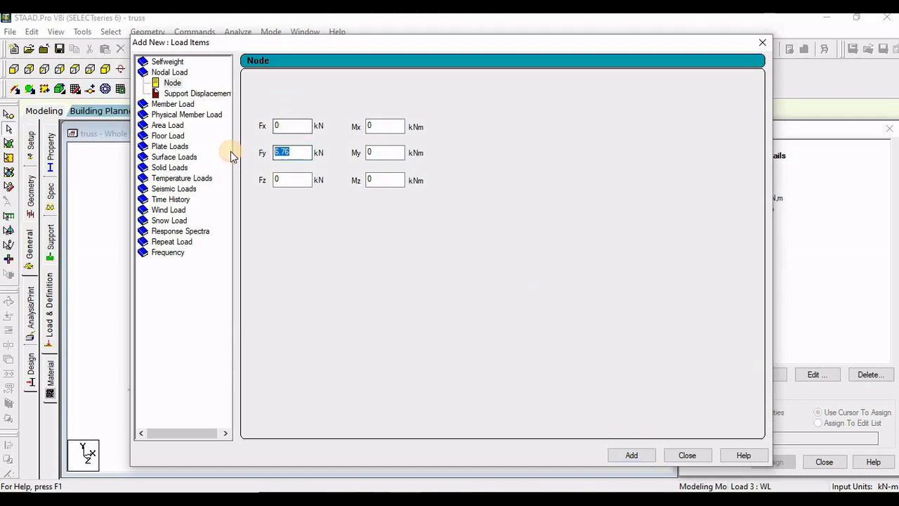
text(10.11)
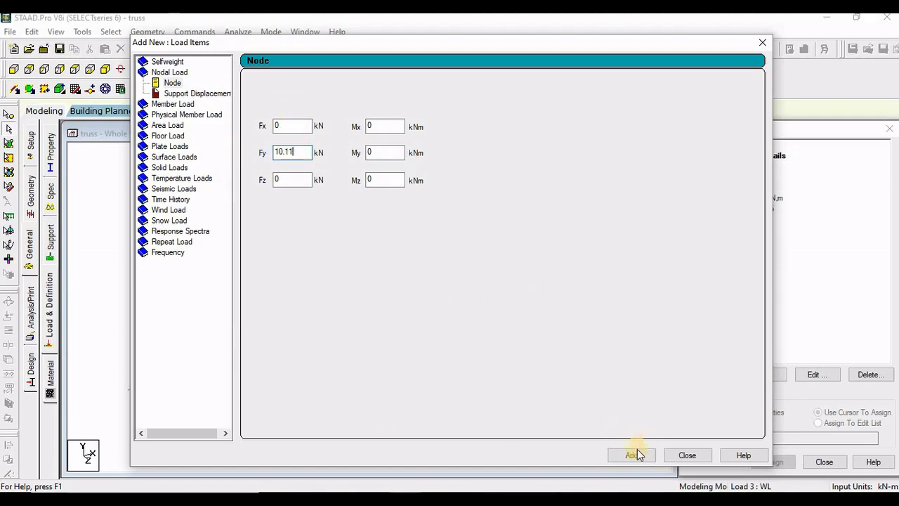
click(636, 450)
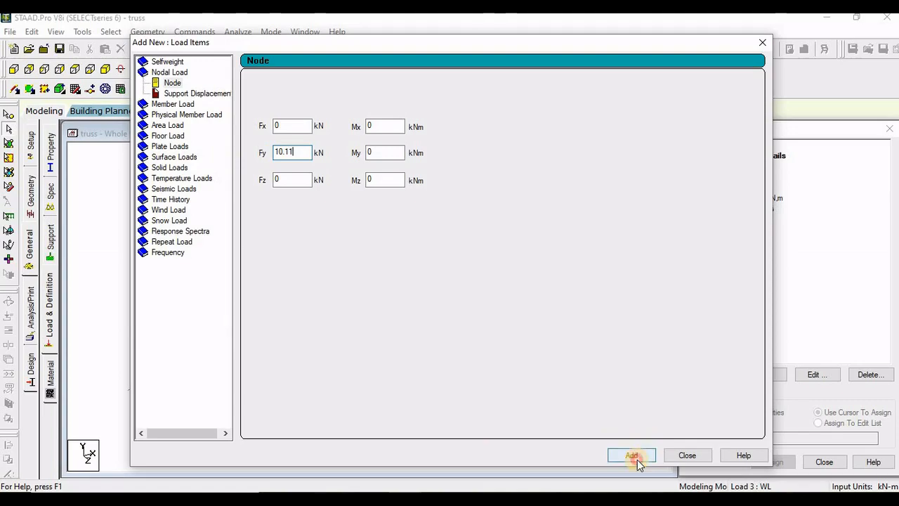
Check the windward ridge load in the Adobe Reader PDF and add a WL nodal load with Fy 5.055 kN
key(alt+Tab)
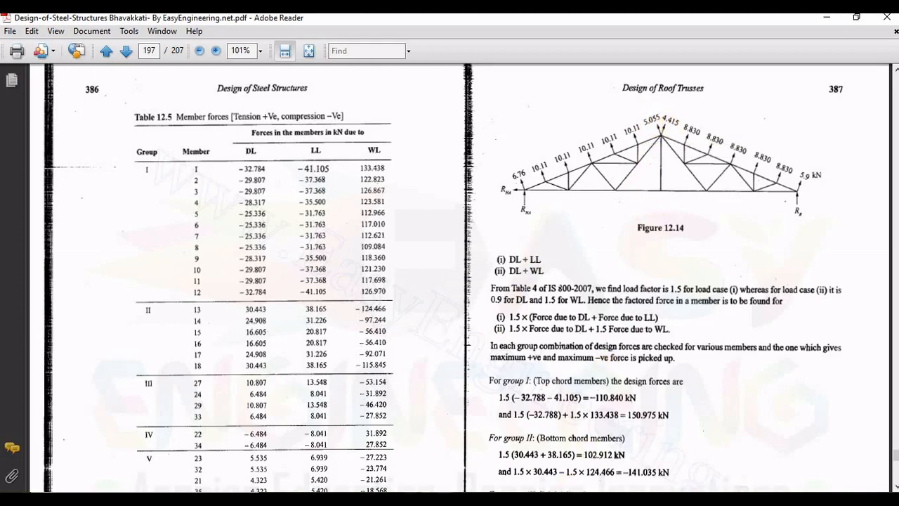
click(407, 498)
drag(300, 152, 236, 158)
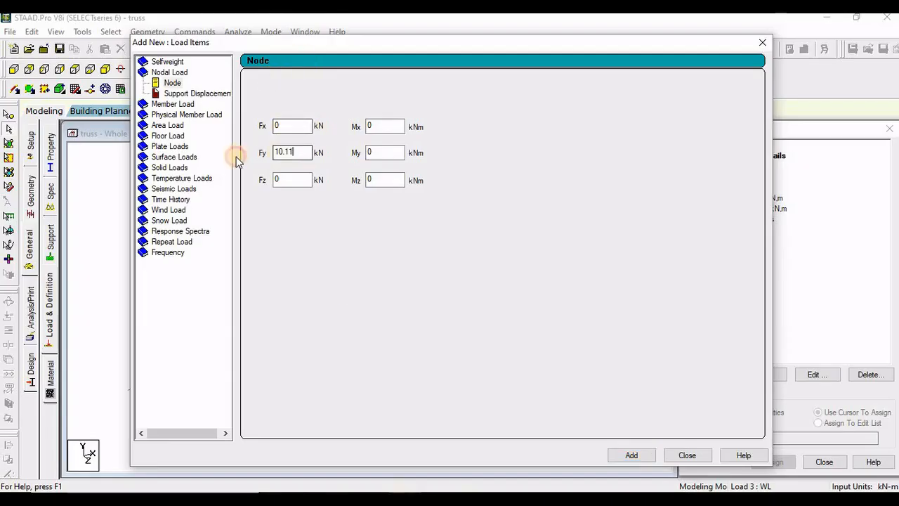
double_click(280, 147)
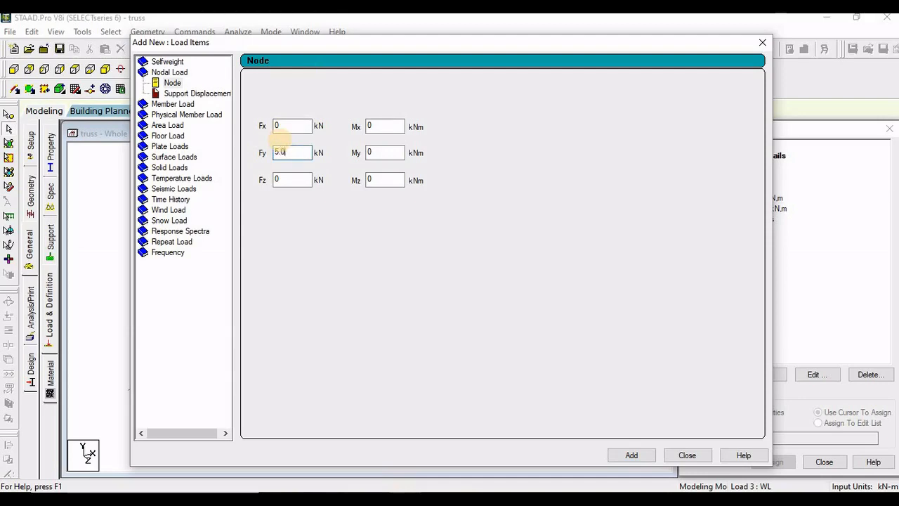
click(631, 455)
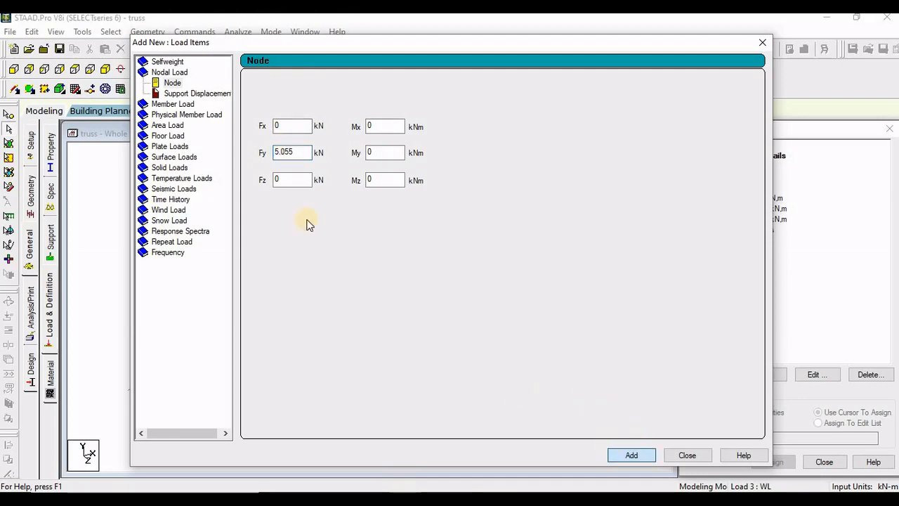
Check the leeward ridge load in the Adobe Reader PDF and add a WL nodal load with Fy 4.415 kN
double_click(302, 152)
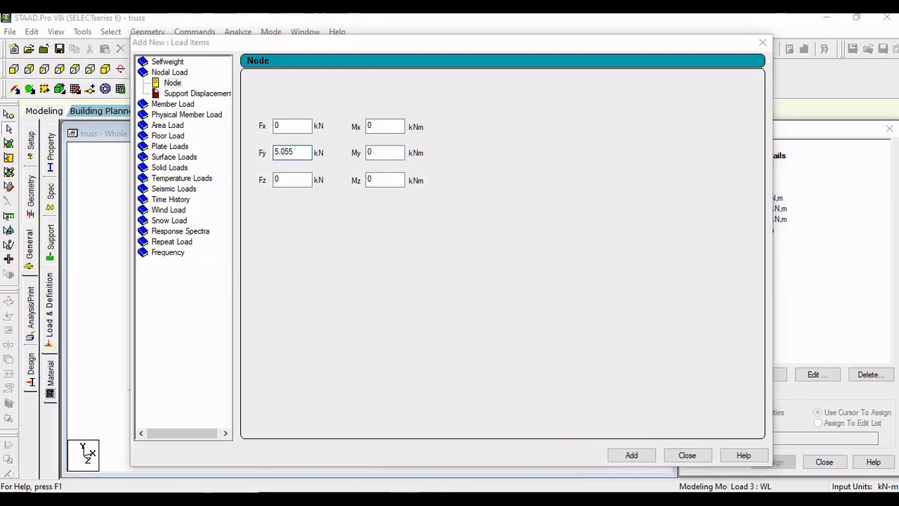
key(alt+Tab)
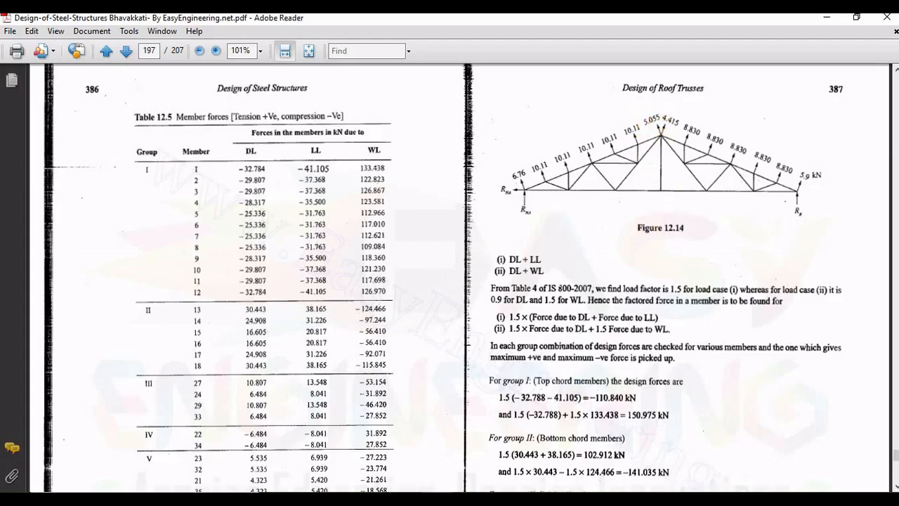
key(alt+Tab)
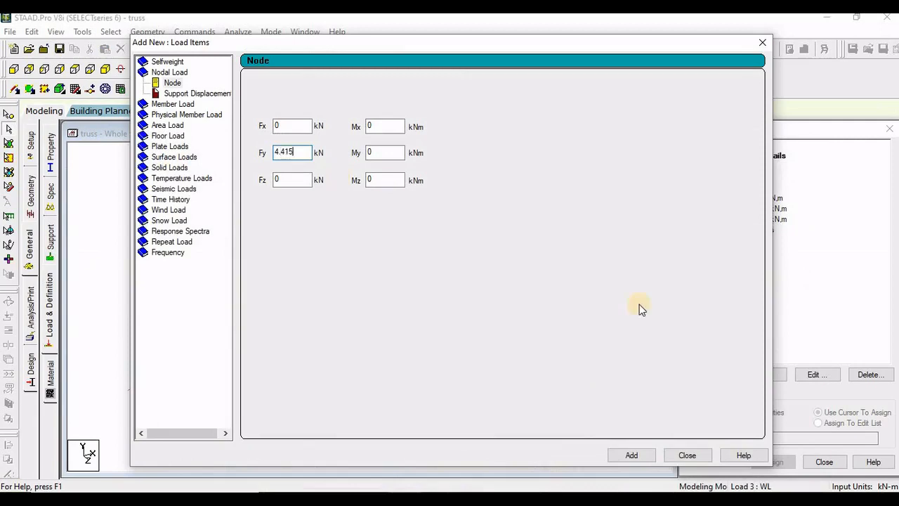
click(643, 454)
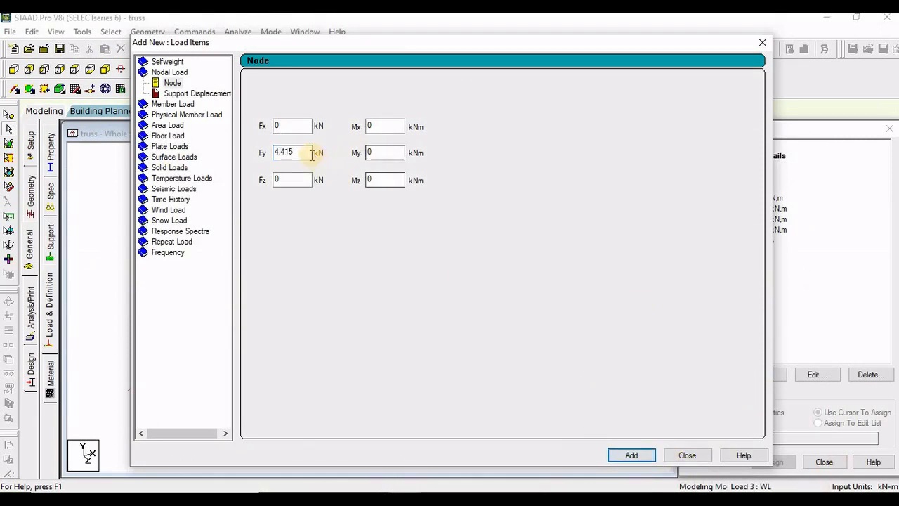
Add two more WL nodal loads with Fy 8.83 kN and Fy 5.9 kN, and finish adding load items
double_click(284, 152)
text(8.83)
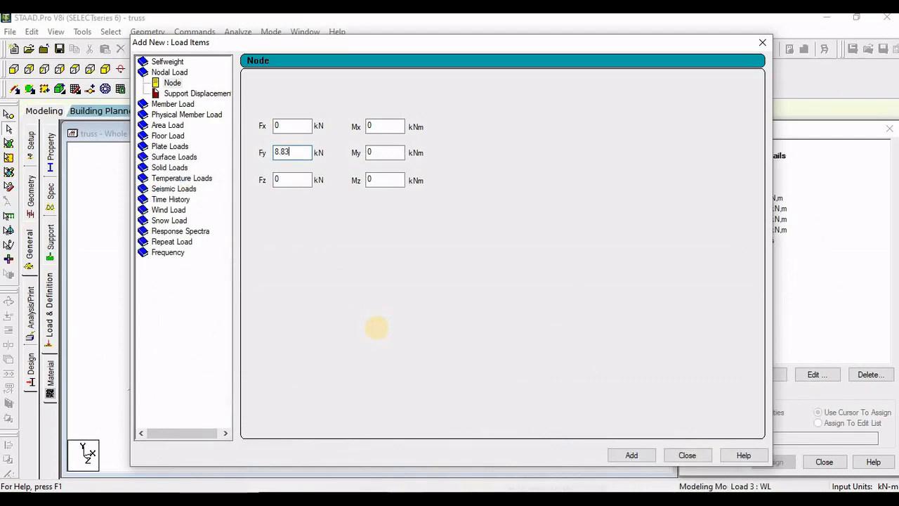
click(631, 455)
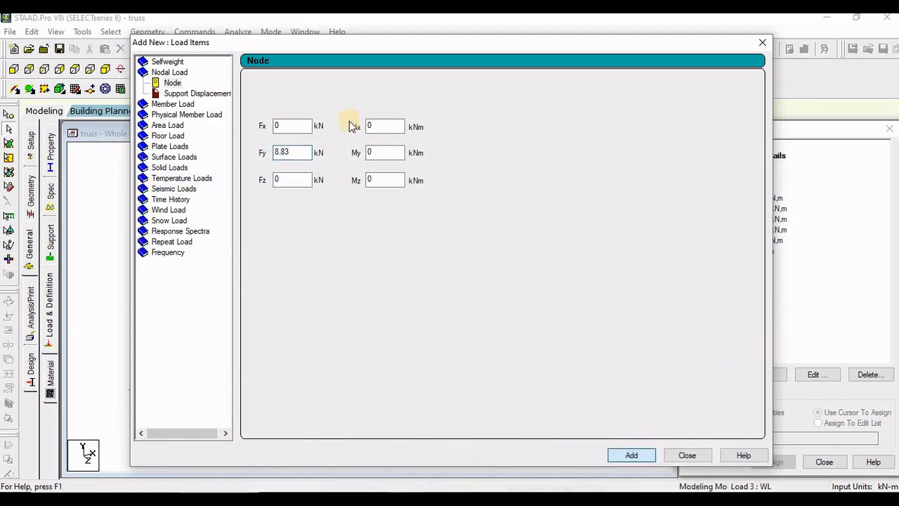
drag(306, 151, 271, 152)
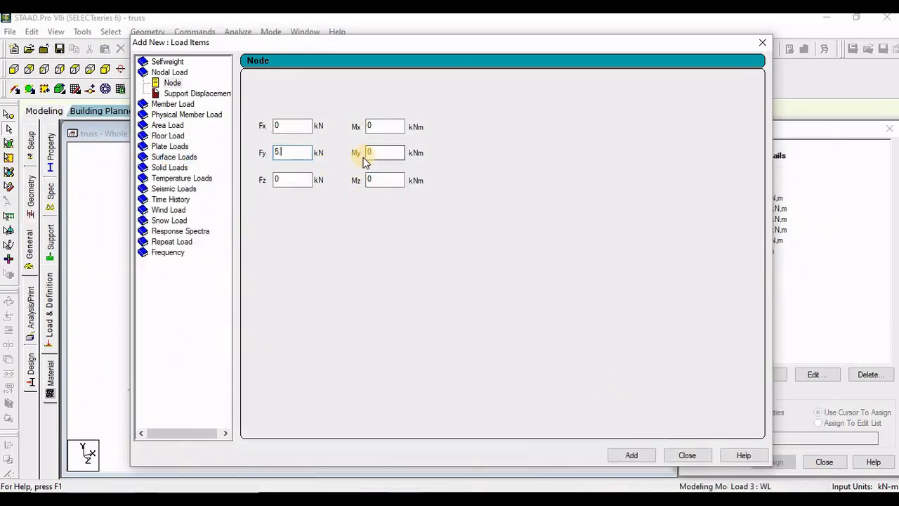
click(633, 455)
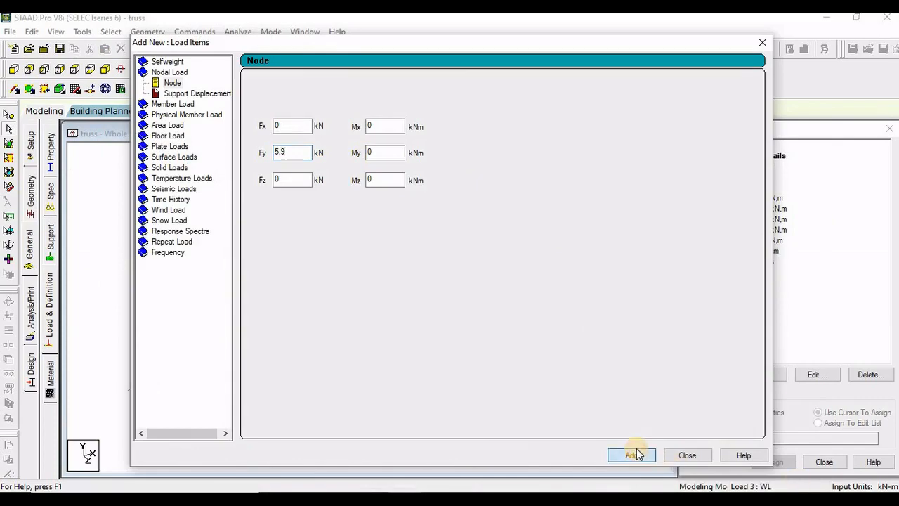
click(686, 455)
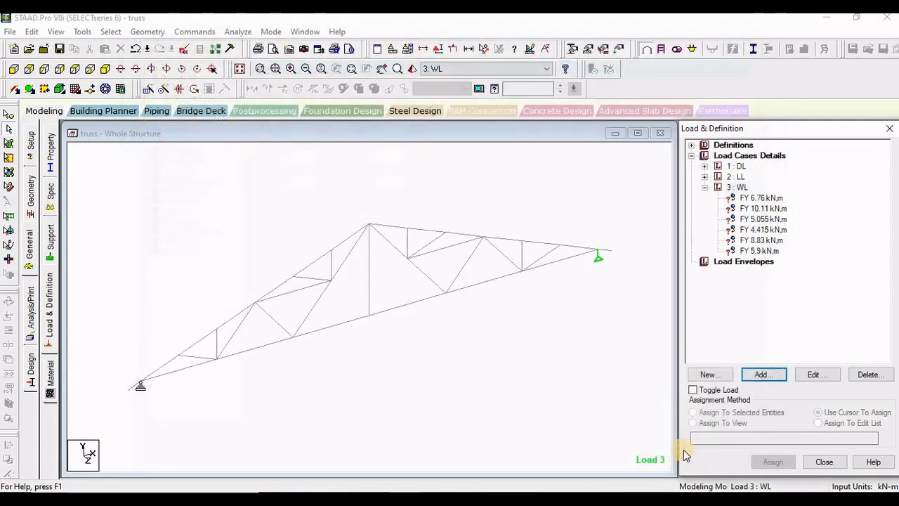
Assign the FY 6.76 kN wind load to the node at the truss's left support
click(759, 200)
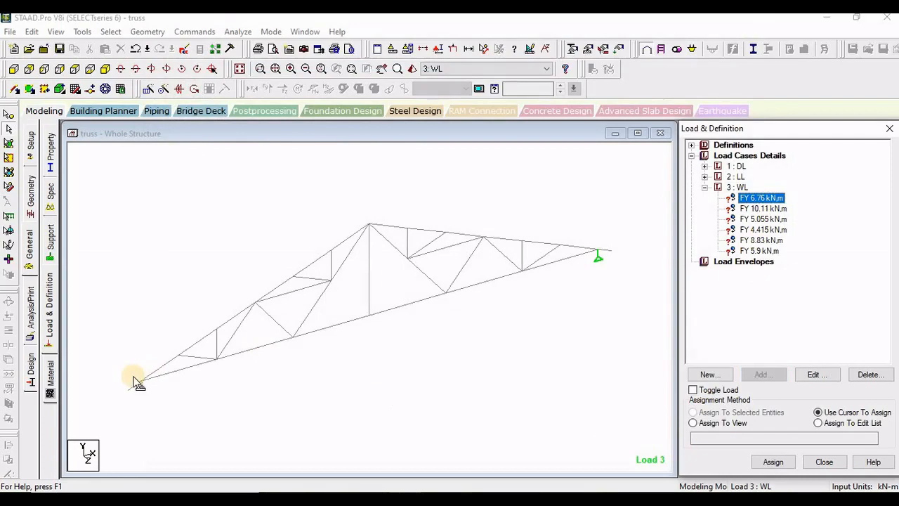
click(10, 127)
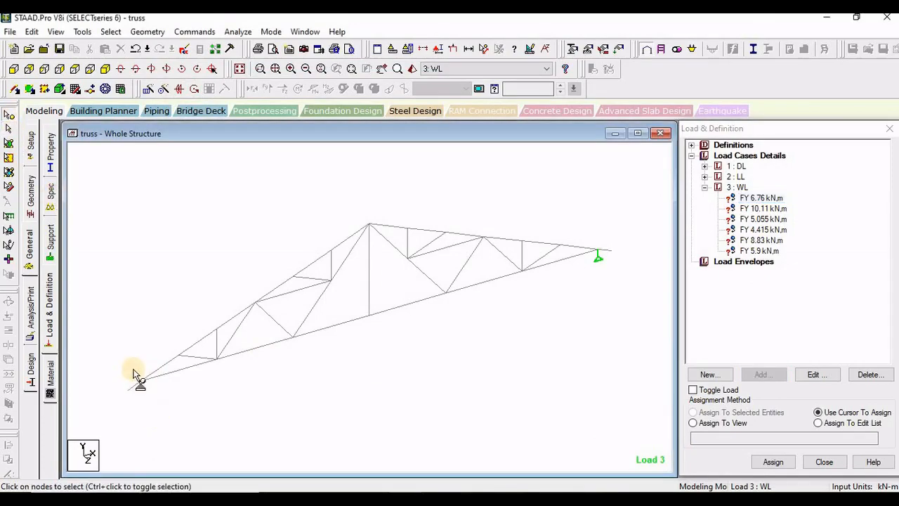
click(138, 385)
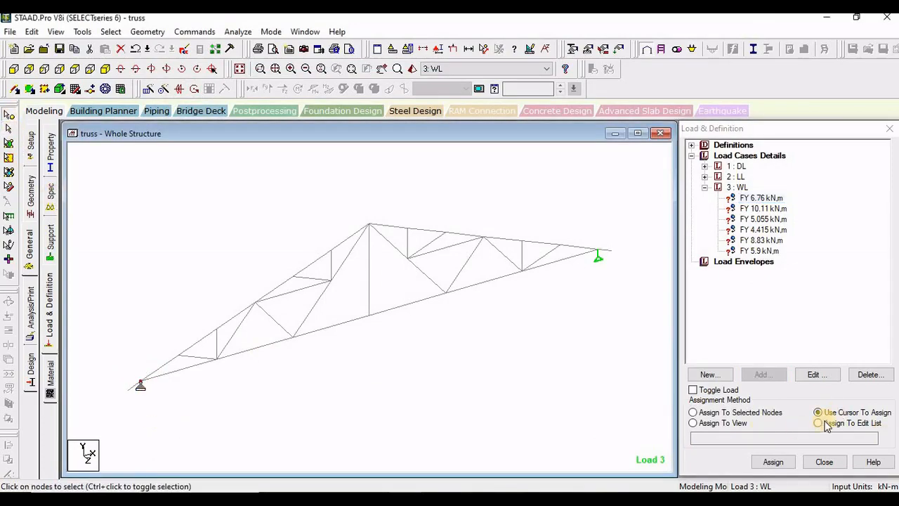
click(692, 412)
click(773, 462)
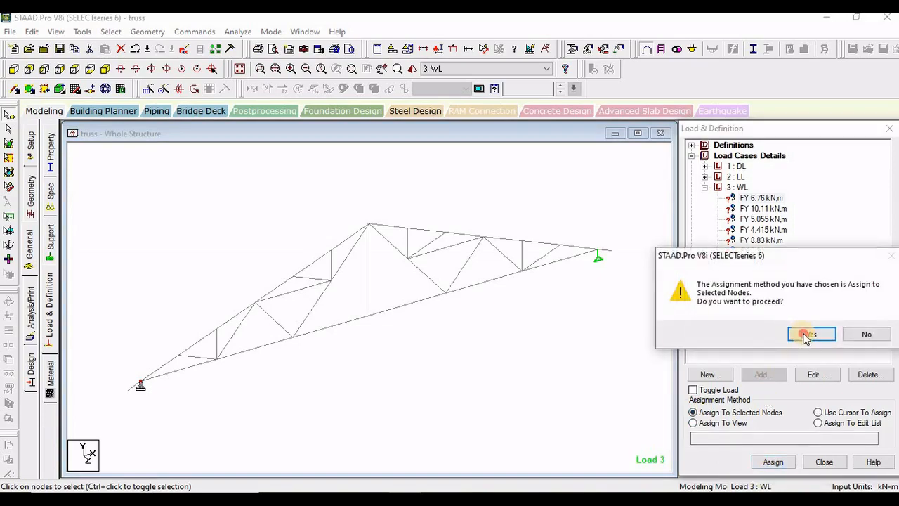
click(808, 334)
Assign the FY 5.055 kN wind load to the truss's ridge node
click(755, 220)
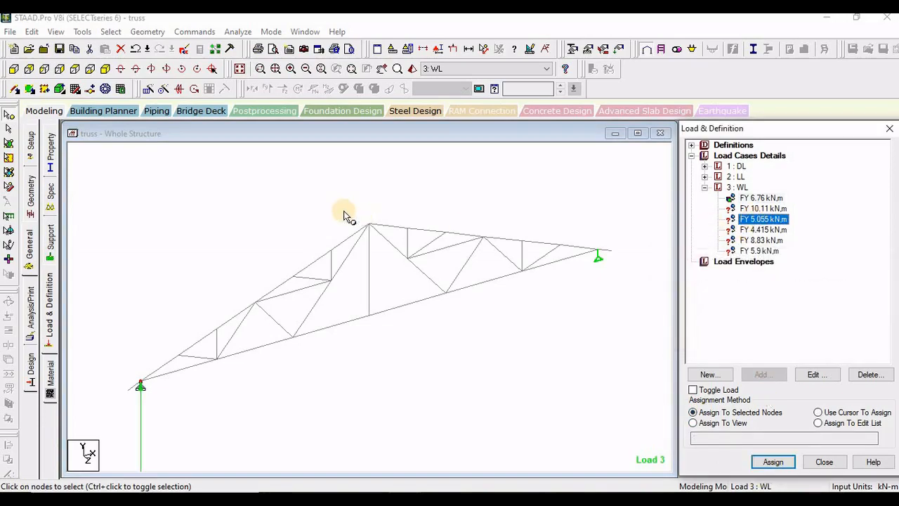
click(367, 223)
click(748, 414)
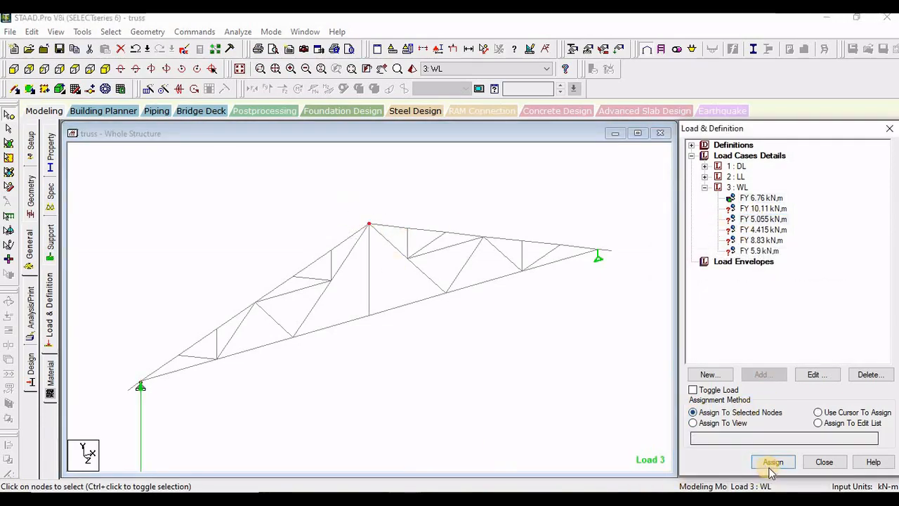
click(773, 461)
click(807, 333)
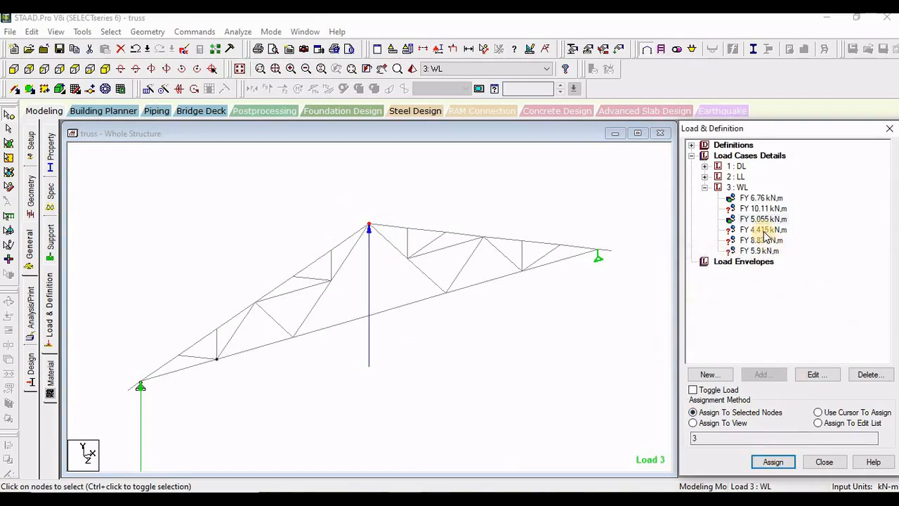
Assign the FY 4.415 kN wind load to the truss's ridge node as well
click(763, 231)
drag(356, 206, 392, 241)
click(731, 413)
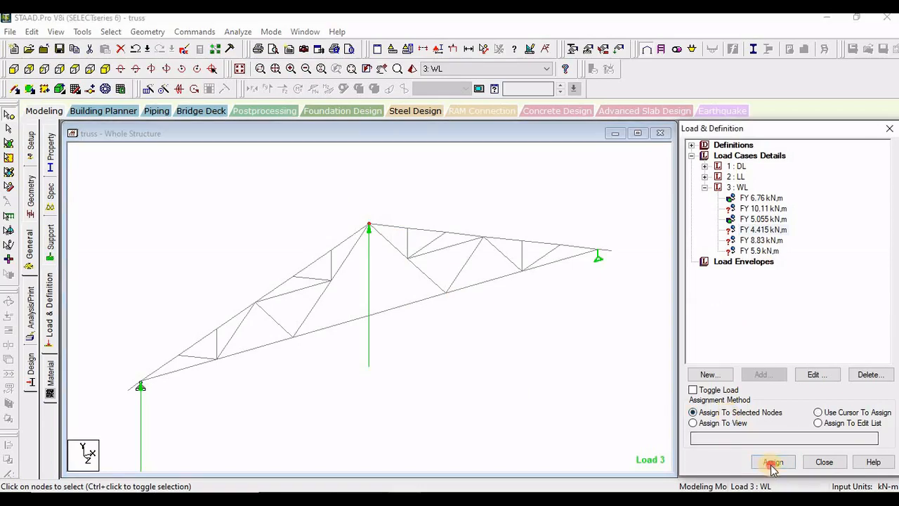
click(772, 461)
click(810, 335)
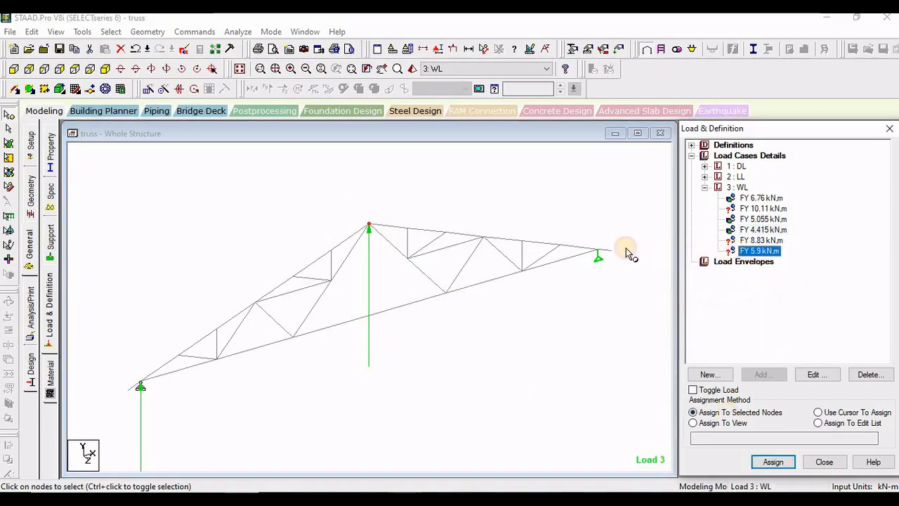
Assign the FY 5.9 kN wind load to the node at the truss's right support
drag(592, 243, 604, 271)
click(750, 413)
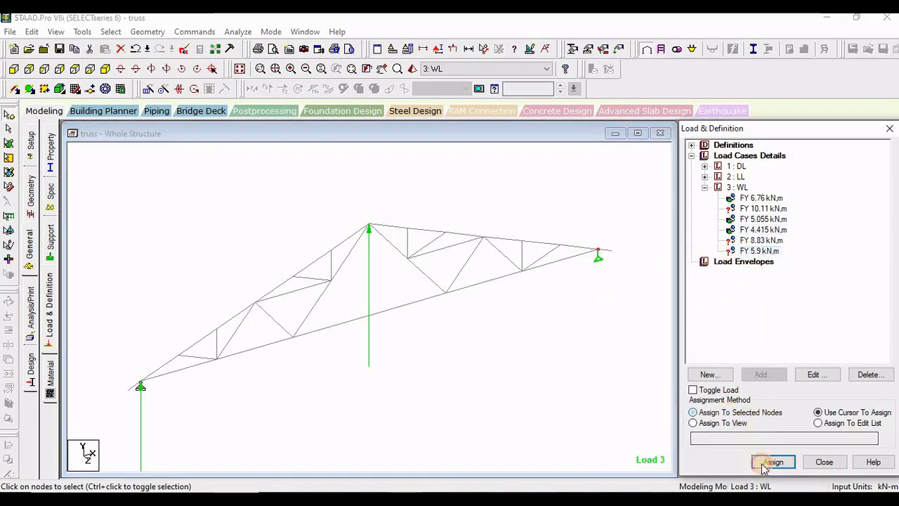
click(763, 463)
click(807, 335)
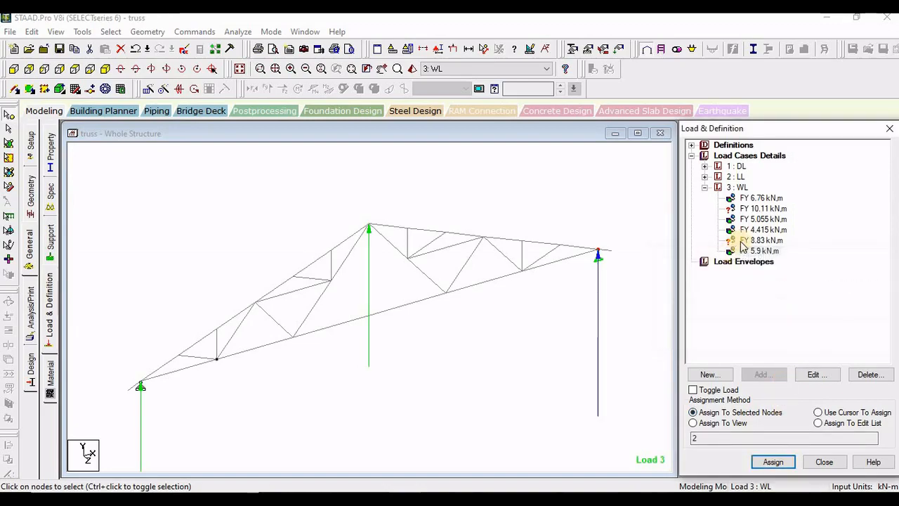
Assign the FY 8.83 kN wind load to the five intermediate top chord nodes on the leeward slope
click(743, 240)
click(403, 223)
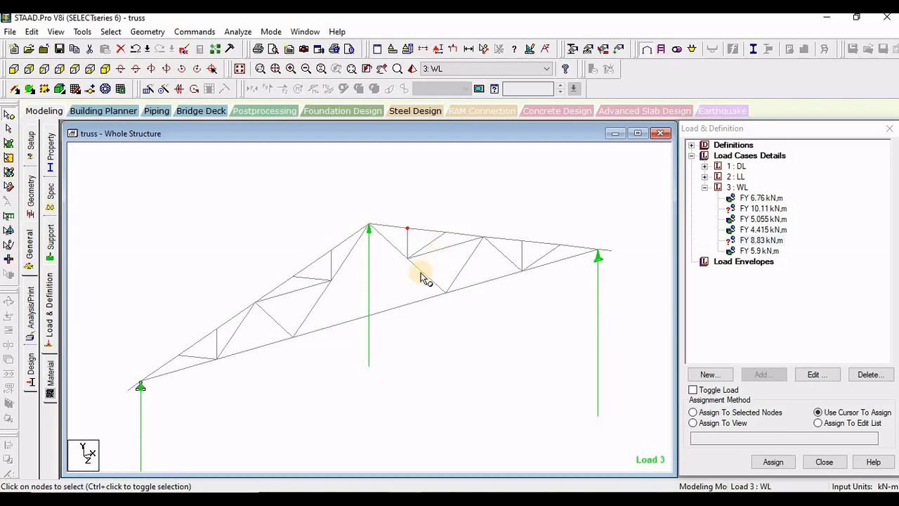
click(445, 232)
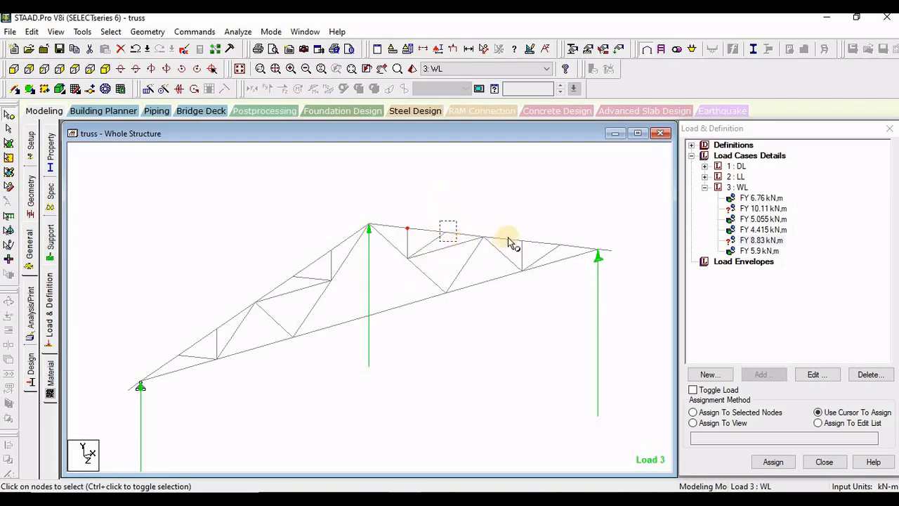
click(485, 237)
click(522, 241)
click(559, 245)
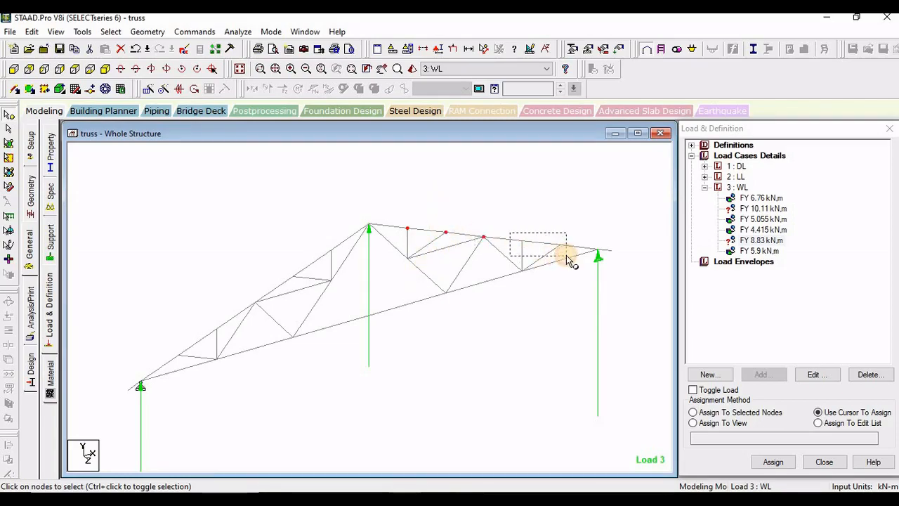
click(731, 413)
click(772, 462)
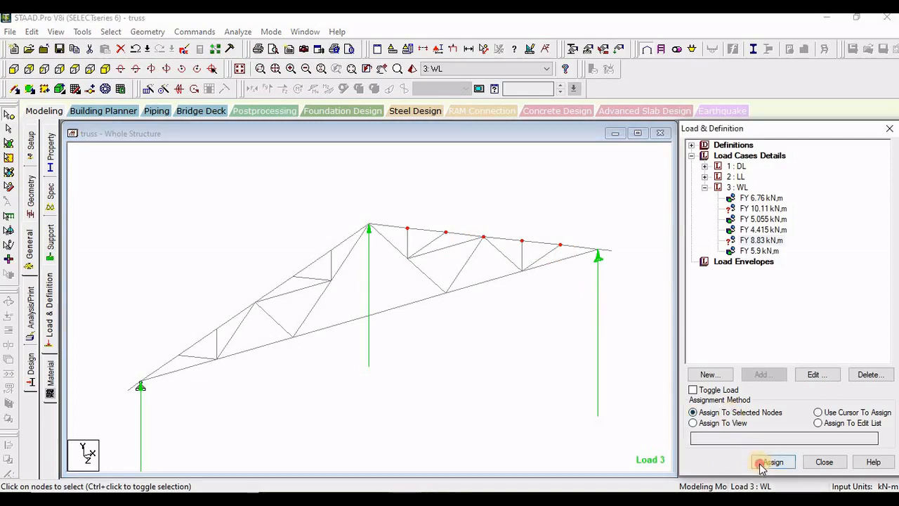
click(808, 335)
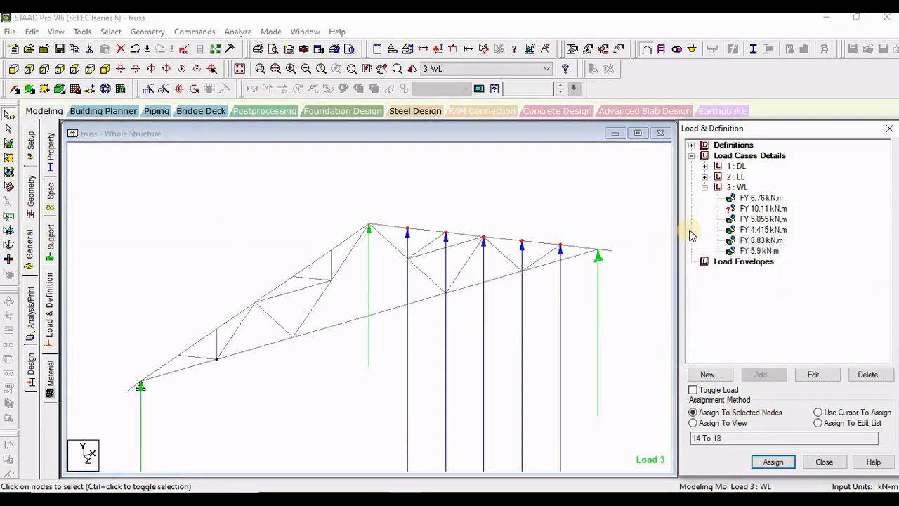
Assign the FY 10.11 kN wind load to the five intermediate top chord nodes on the windward slope
click(743, 207)
drag(169, 344, 208, 362)
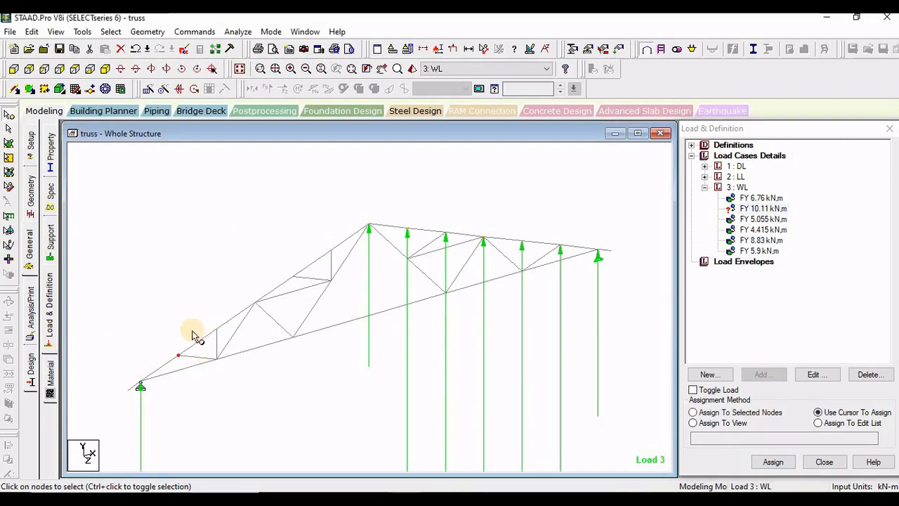
ctrl+drag(238, 326, 239, 337)
ctrl+drag(237, 277, 280, 313)
ctrl+drag(282, 261, 311, 288)
ctrl+drag(316, 245, 354, 280)
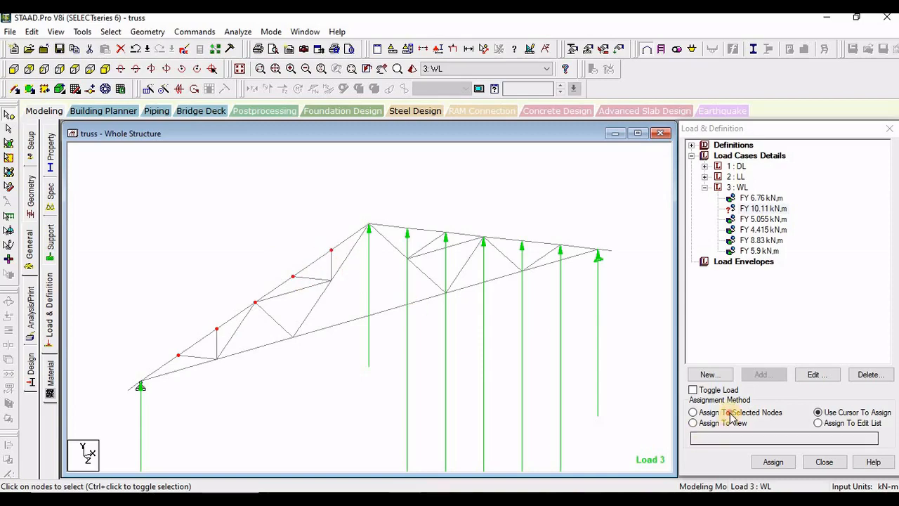
click(692, 412)
click(766, 463)
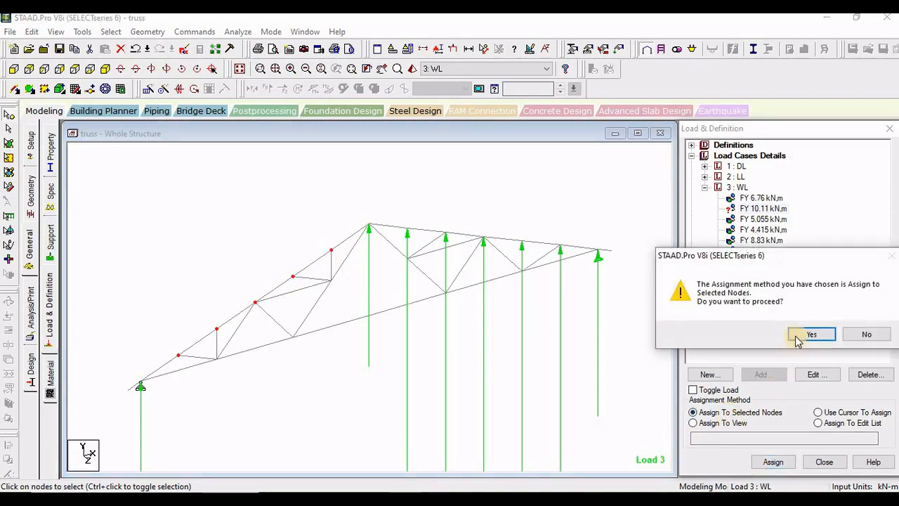
click(807, 334)
Clear the node selection and set the diagram's point force load scale to 10 kN per m
click(529, 213)
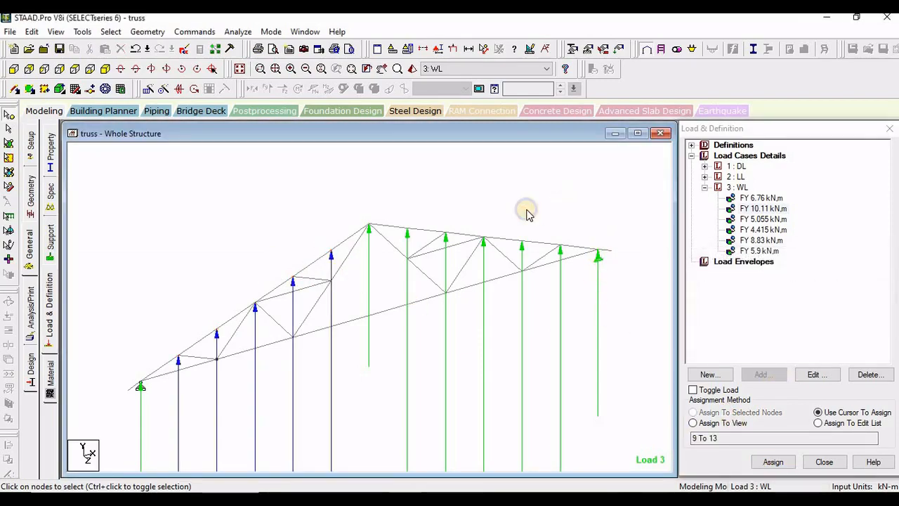
right_click(528, 212)
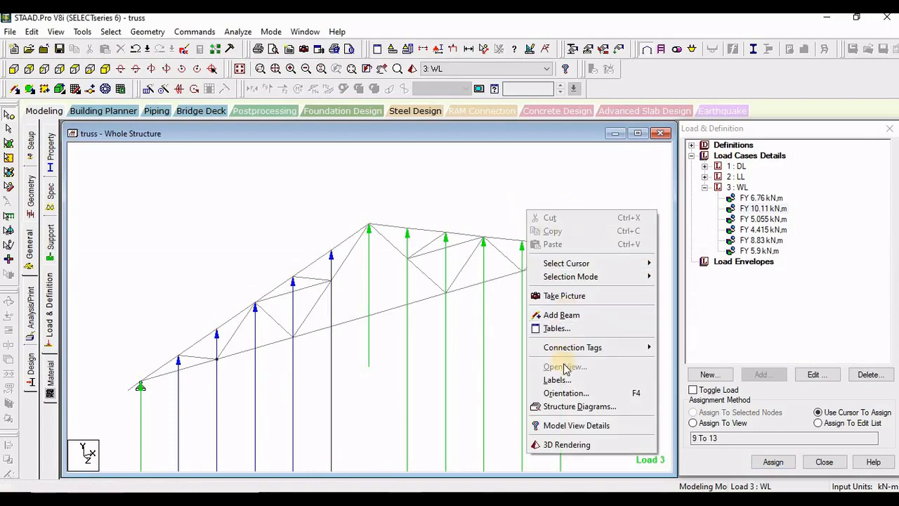
click(572, 406)
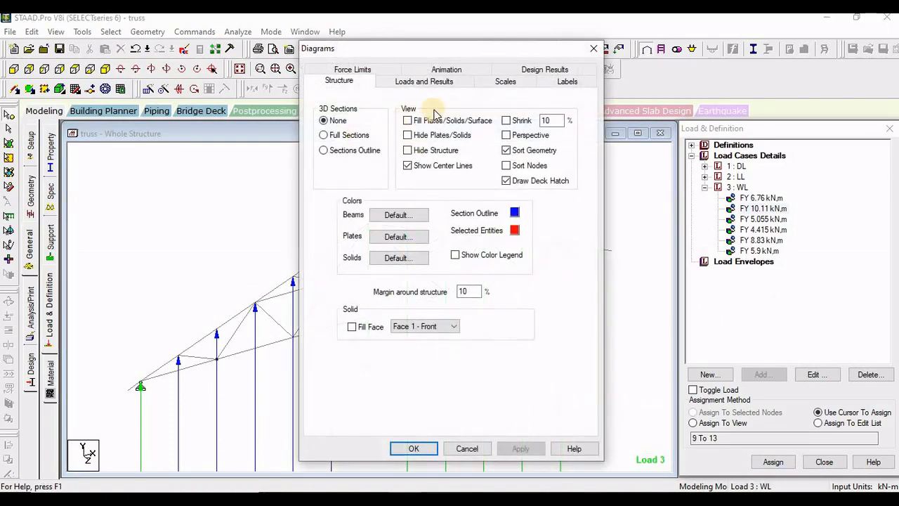
click(505, 81)
click(385, 114)
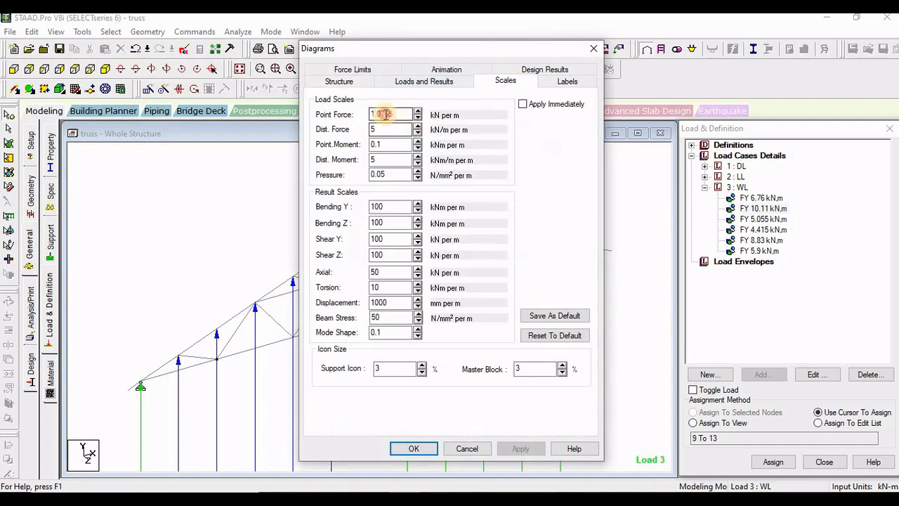
drag(385, 113, 370, 114)
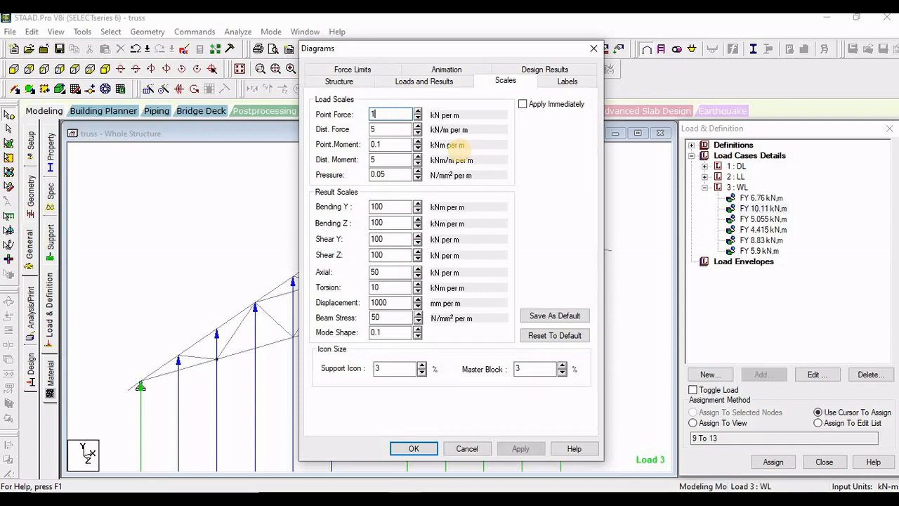
text(0)
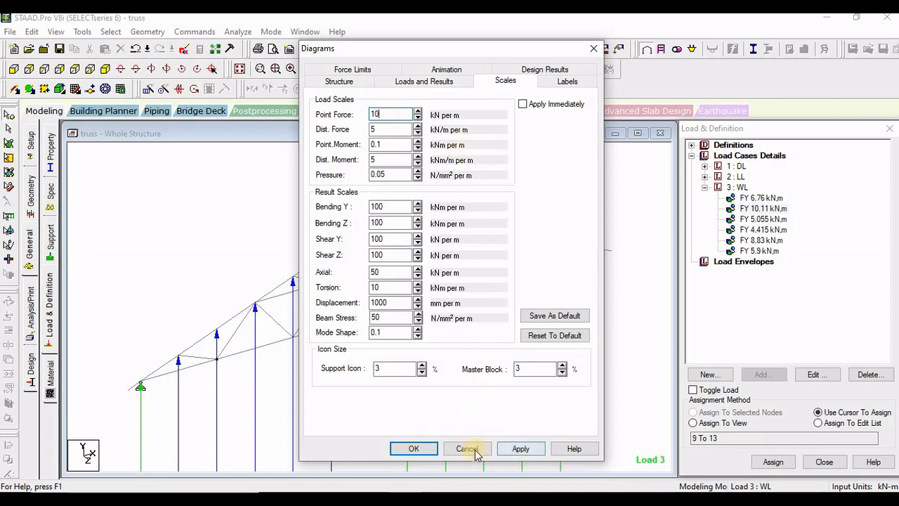
click(519, 447)
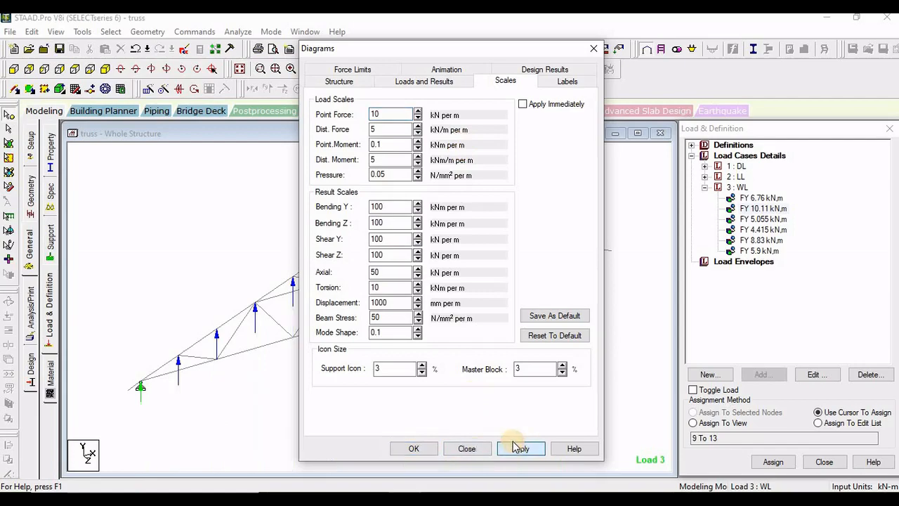
Turn on the load value labels for the truss diagram and leave the diagram settings
click(404, 82)
click(522, 209)
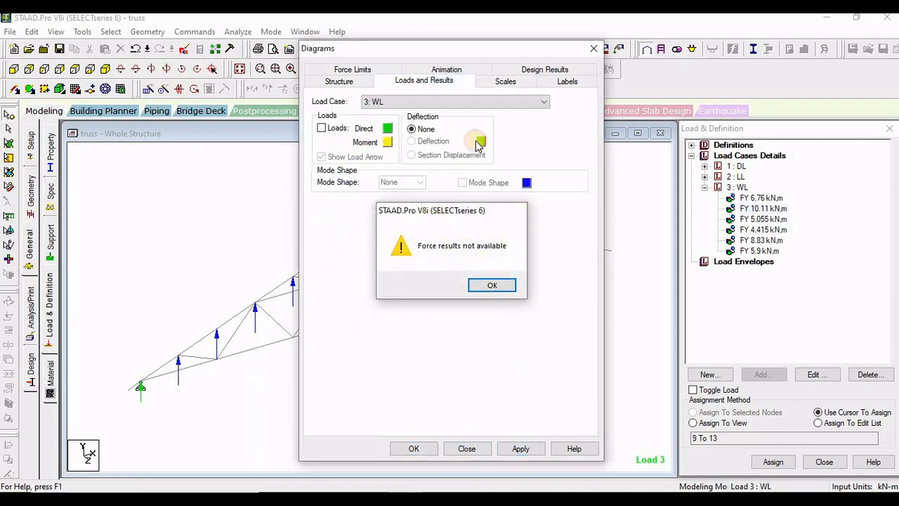
click(567, 80)
click(419, 185)
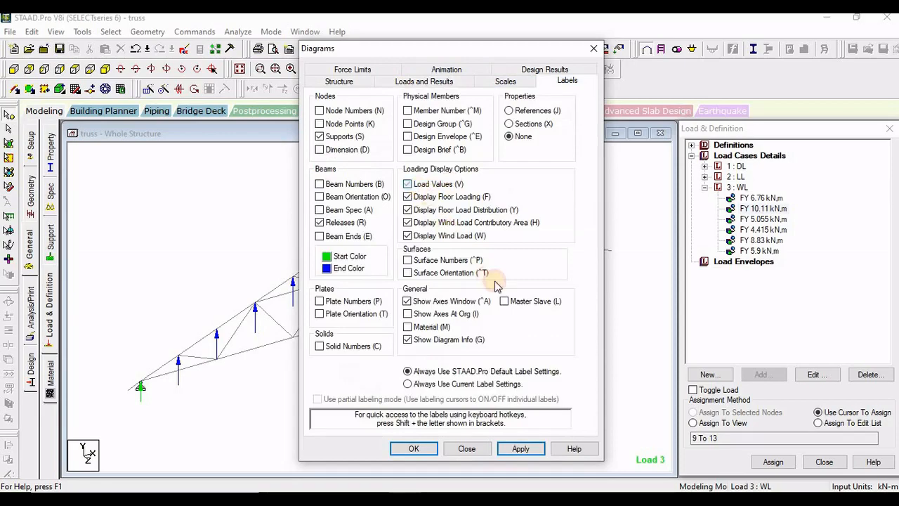
click(521, 448)
click(575, 449)
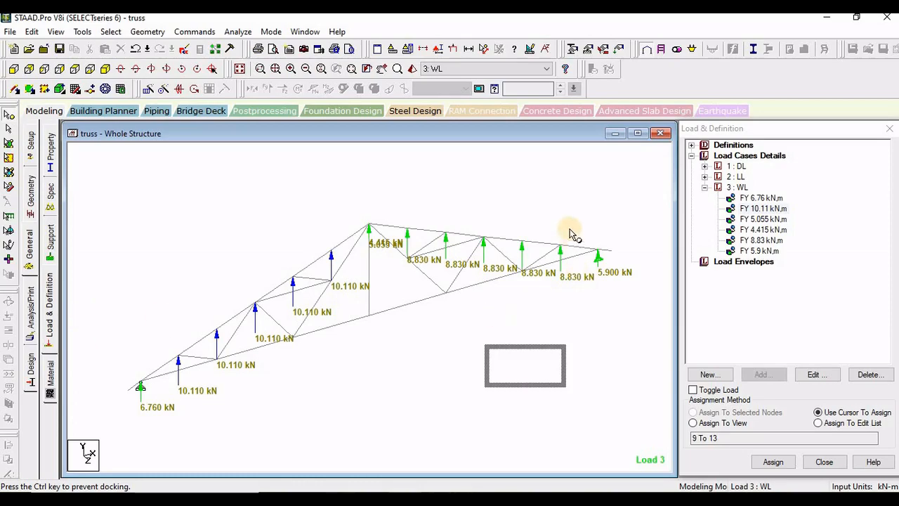
Consult the member forces and wind load figure in the Adobe Reader PDF, return to STAAD.Pro, and add a Perform Analysis command with No Print
click(701, 188)
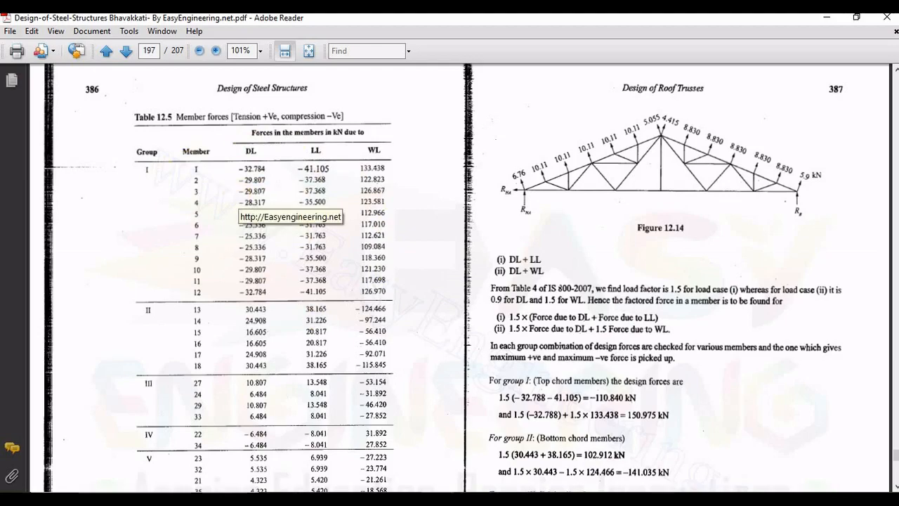
click(392, 501)
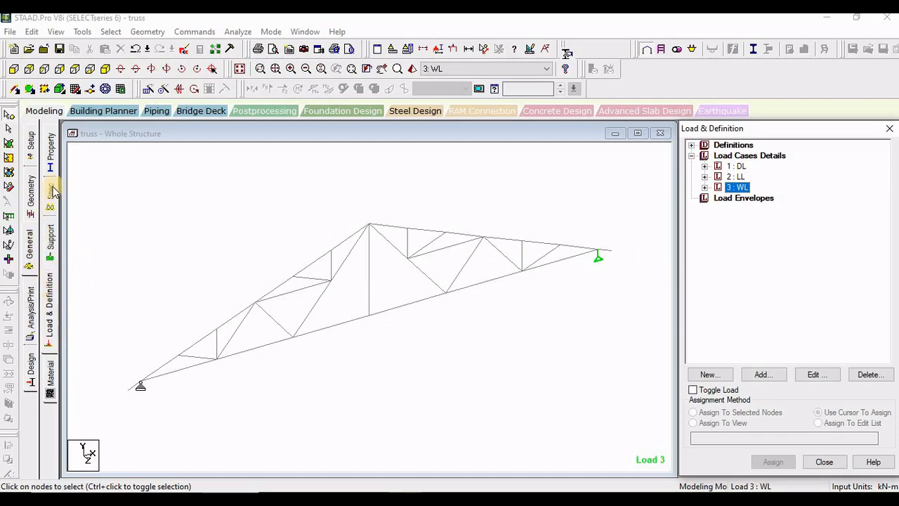
click(31, 314)
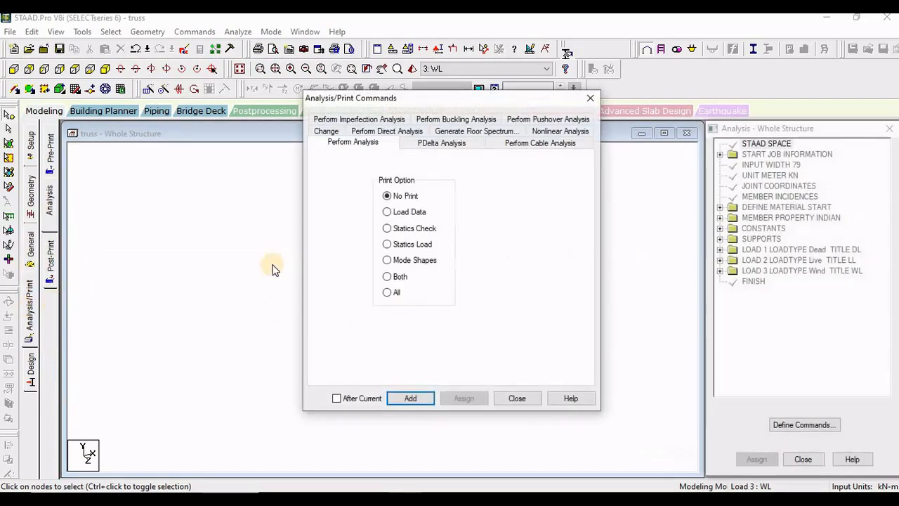
click(413, 399)
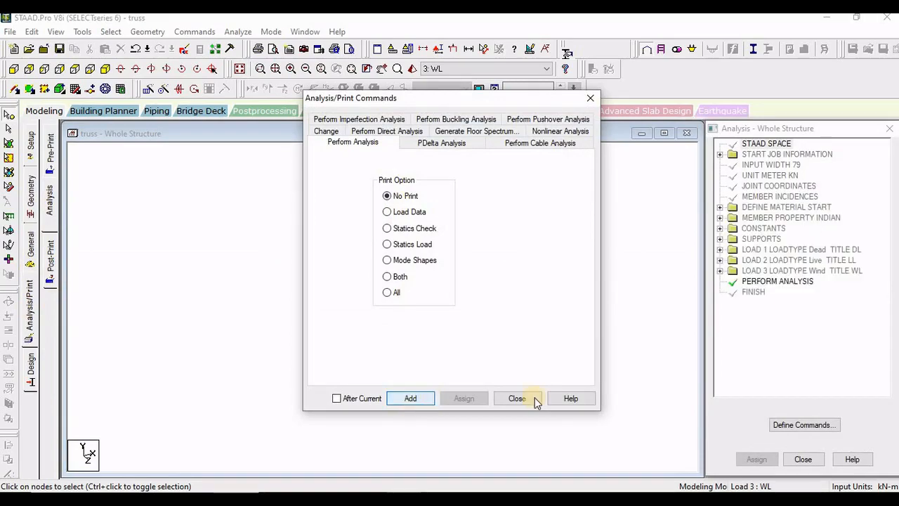
click(520, 399)
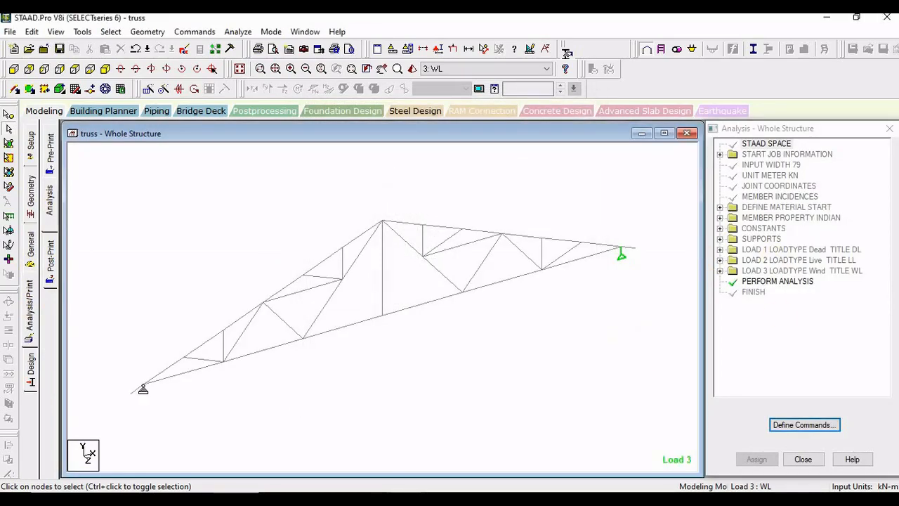
Run the analysis and enter Post Processing mode with the DL, LL and WL load cases selected for results
click(238, 31)
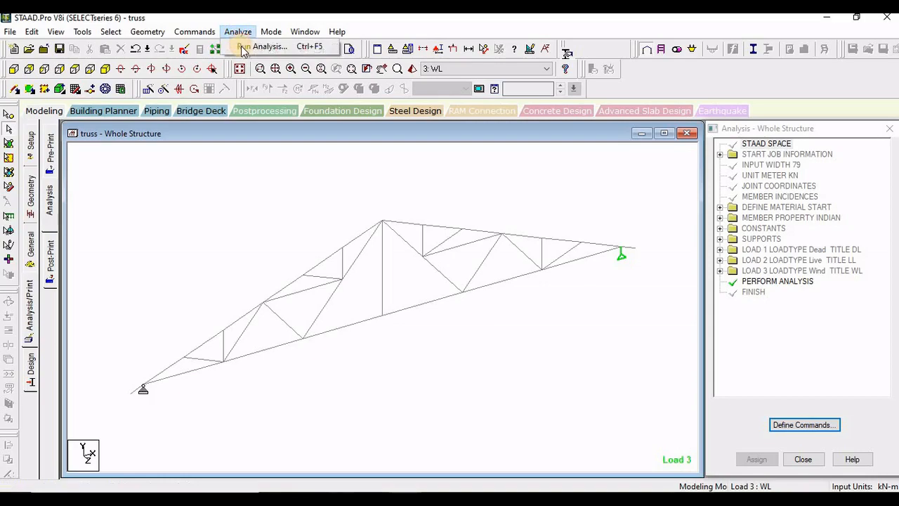
click(242, 70)
click(370, 276)
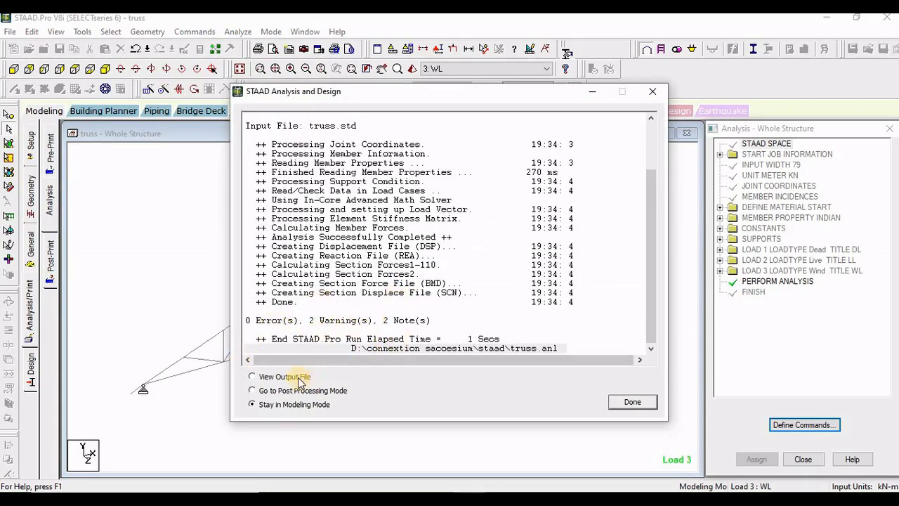
click(261, 378)
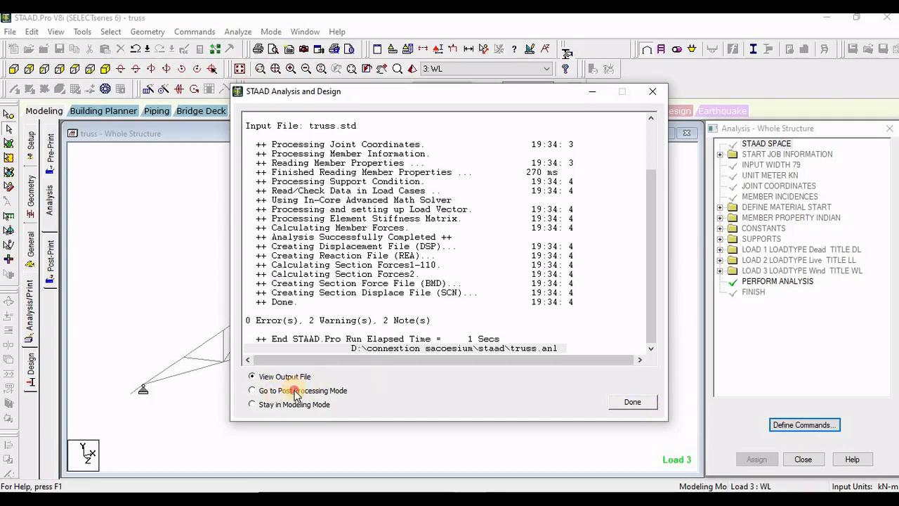
click(612, 403)
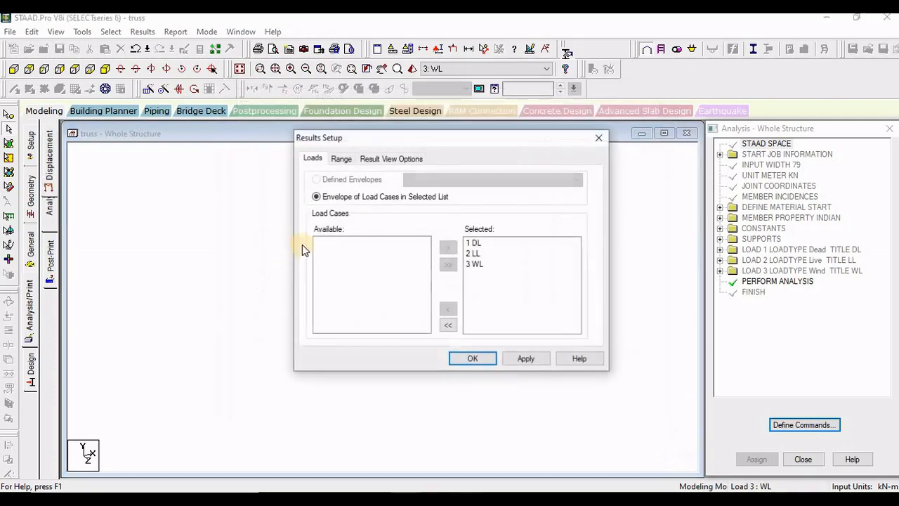
click(471, 358)
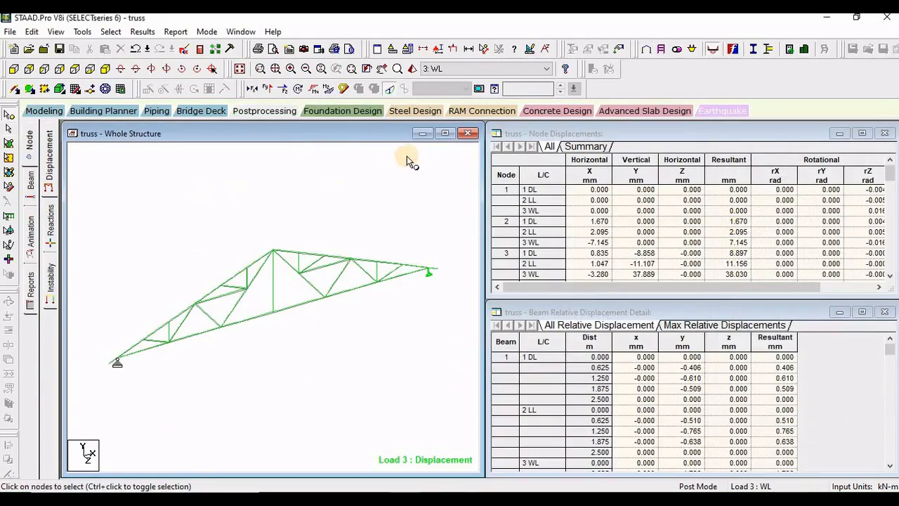
Enlarge the whole truss view, switch to Adobe Reader, and examine Table 12.5, the load combinations and the load figures
click(445, 133)
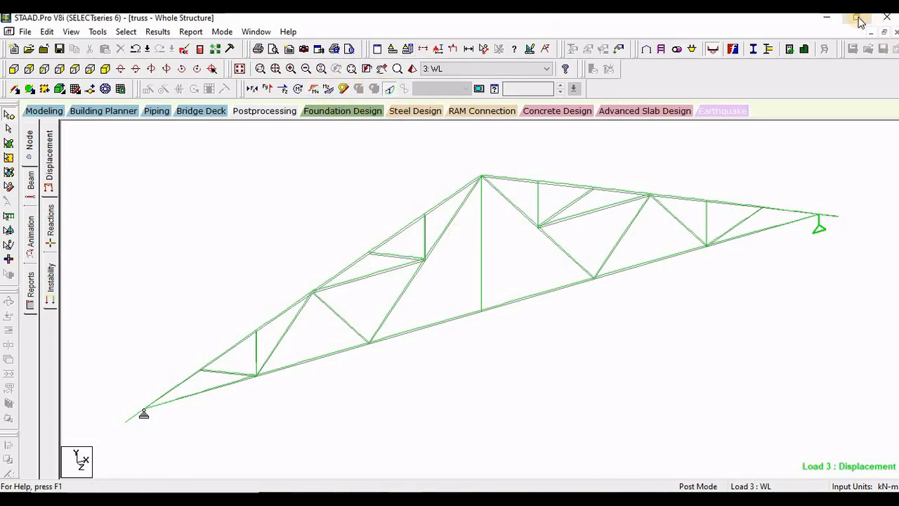
click(884, 31)
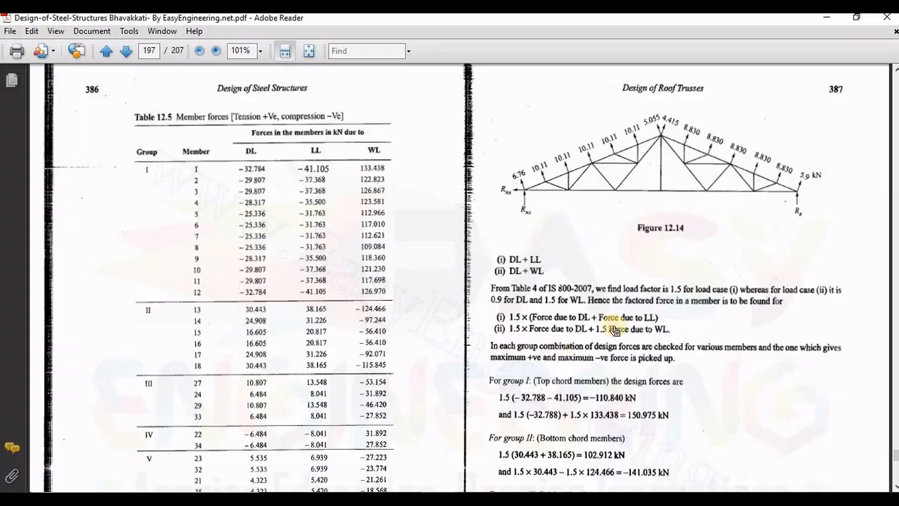
scroll(620, 337, down, 3)
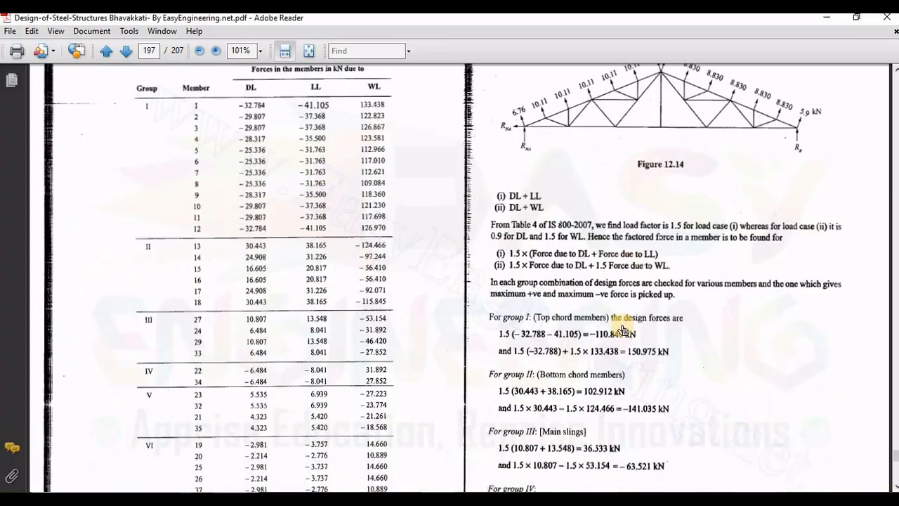
scroll(618, 338, up, 5)
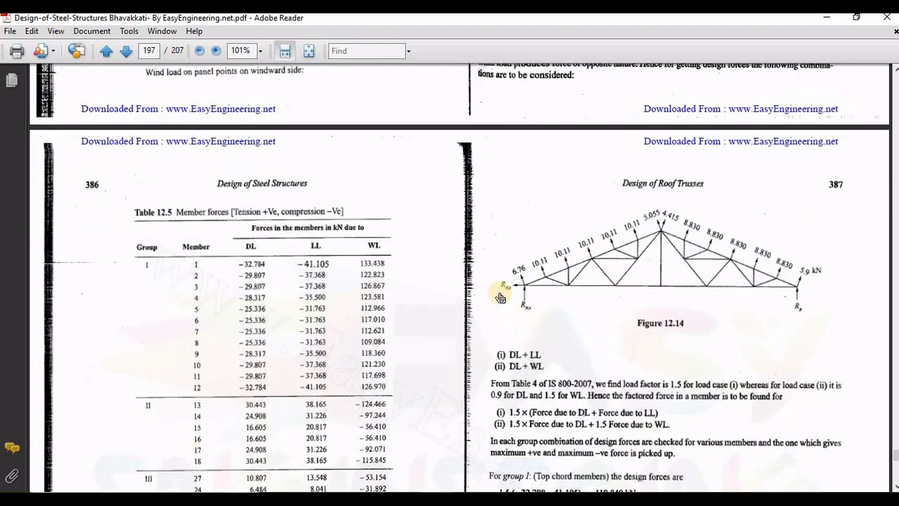
scroll(525, 323, down, 4)
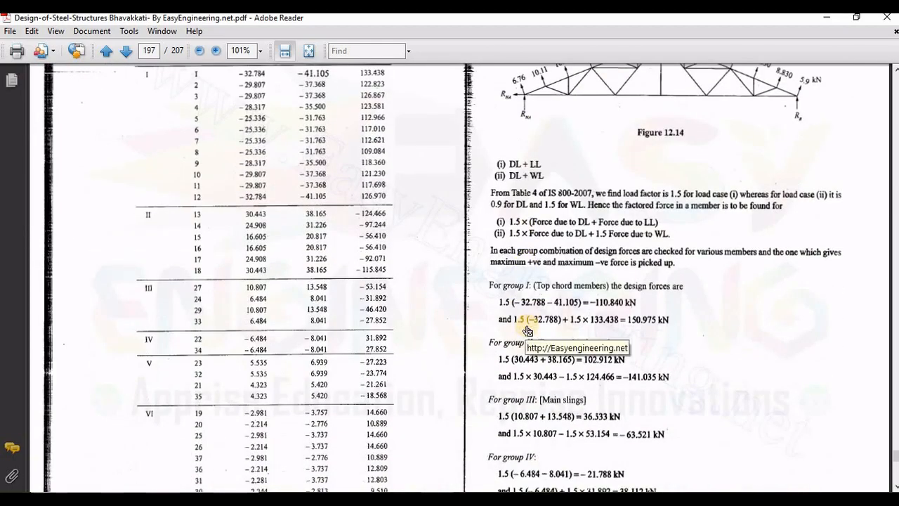
scroll(509, 278, up, 4)
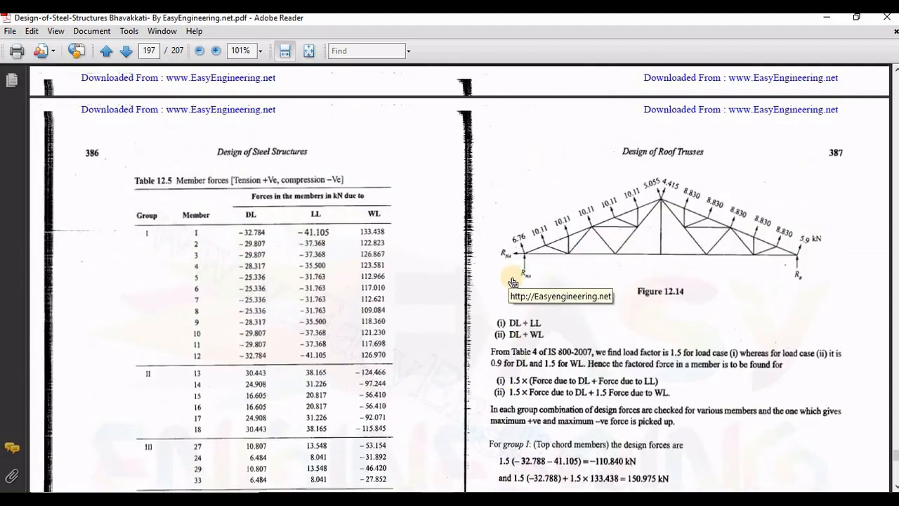
scroll(514, 284, up, 8)
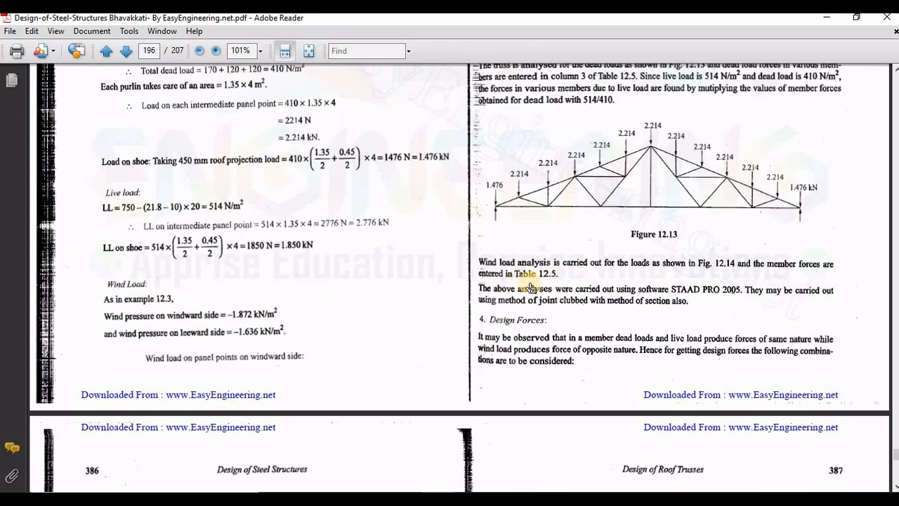
scroll(625, 288, up, 3)
scroll(624, 293, up, 2)
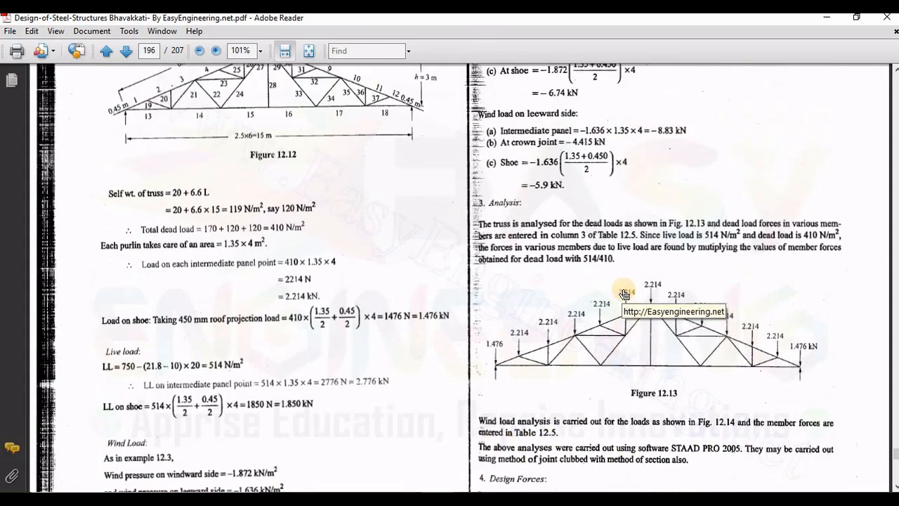
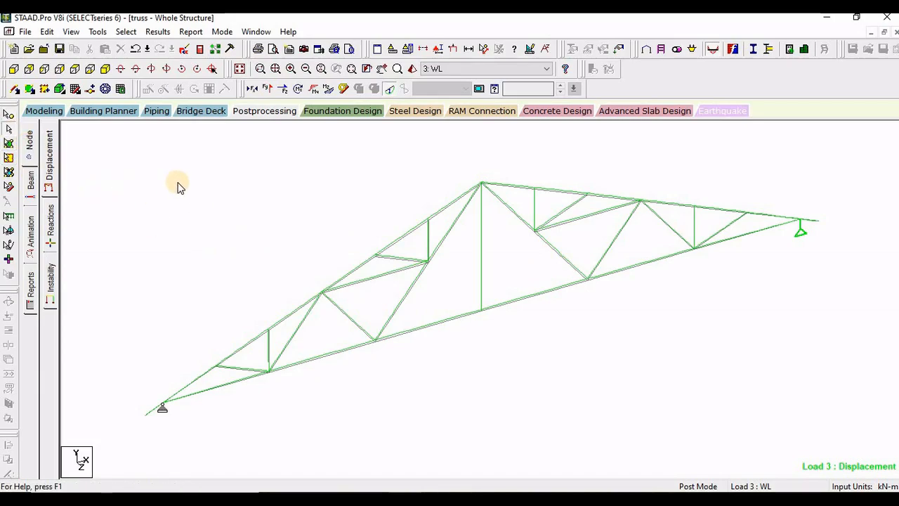
Select all truss members and generate a Beam End Force report sorted by axial force from high to low, consulting Table 12.5 in the PDF
key(ctrl+a)
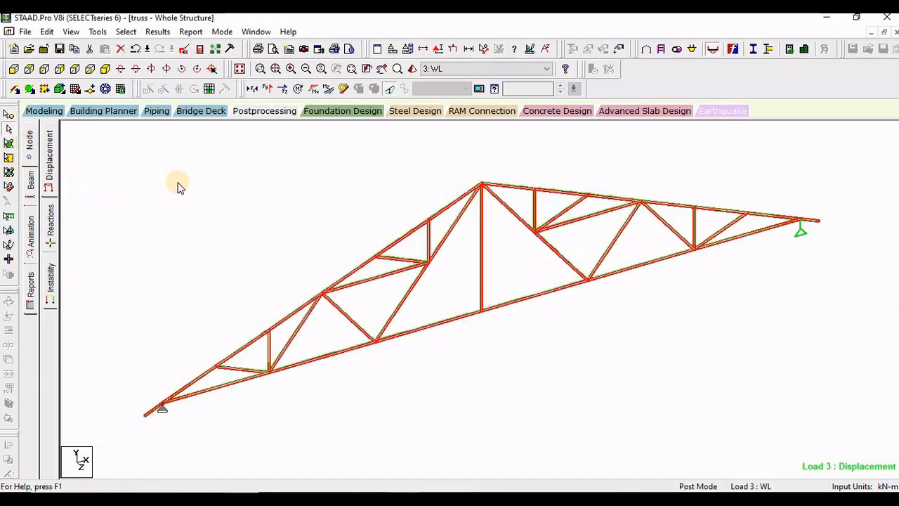
click(158, 32)
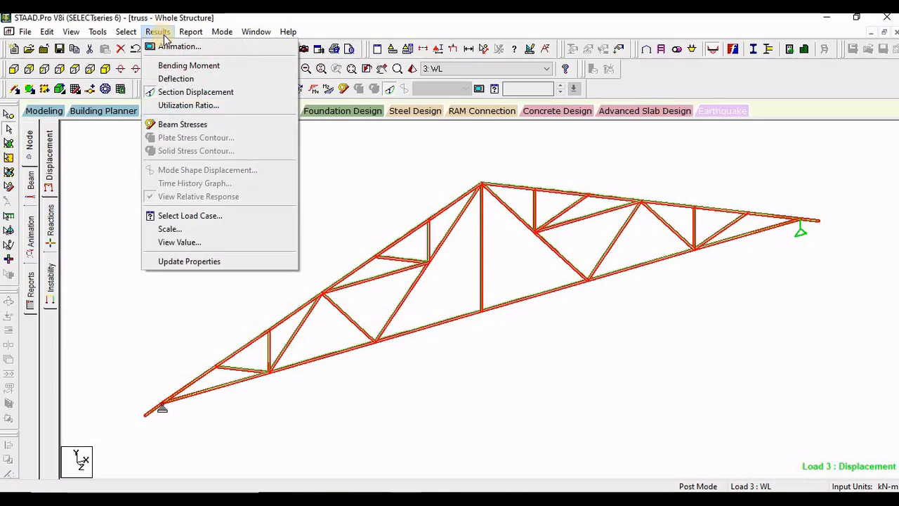
mouse_move(188, 35)
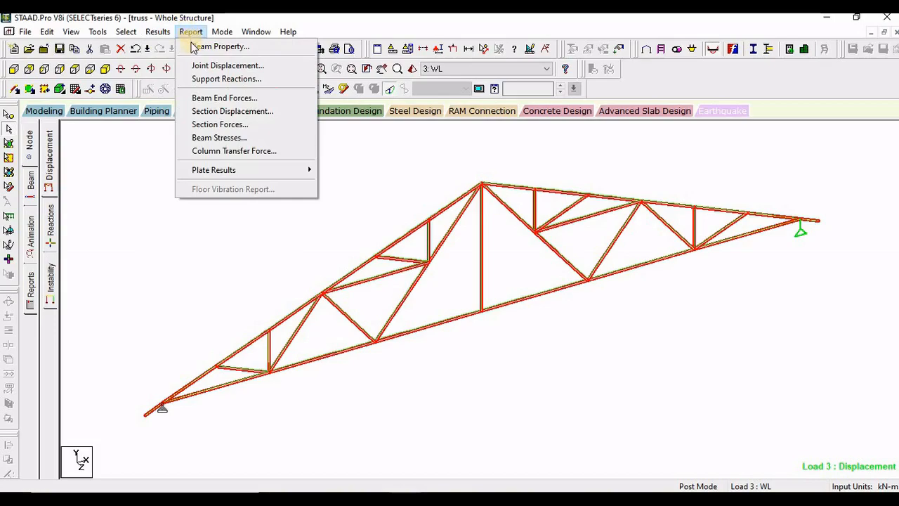
click(200, 101)
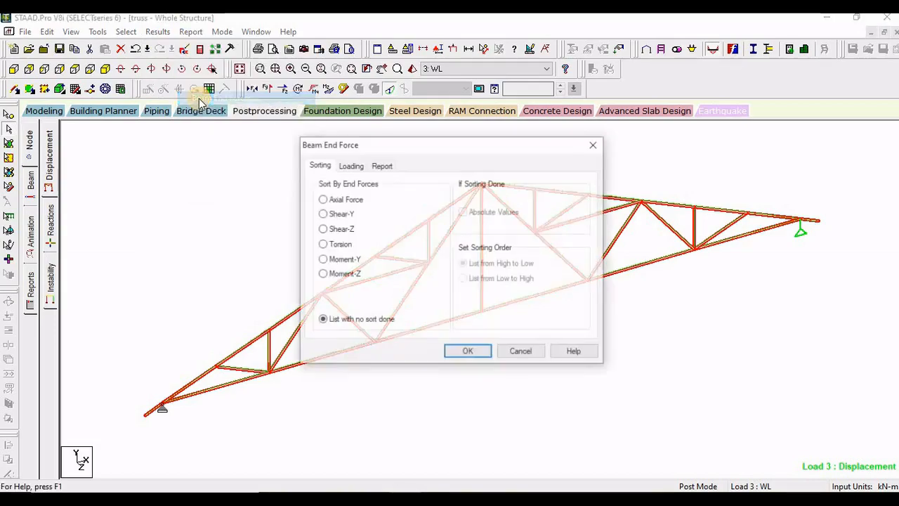
click(344, 201)
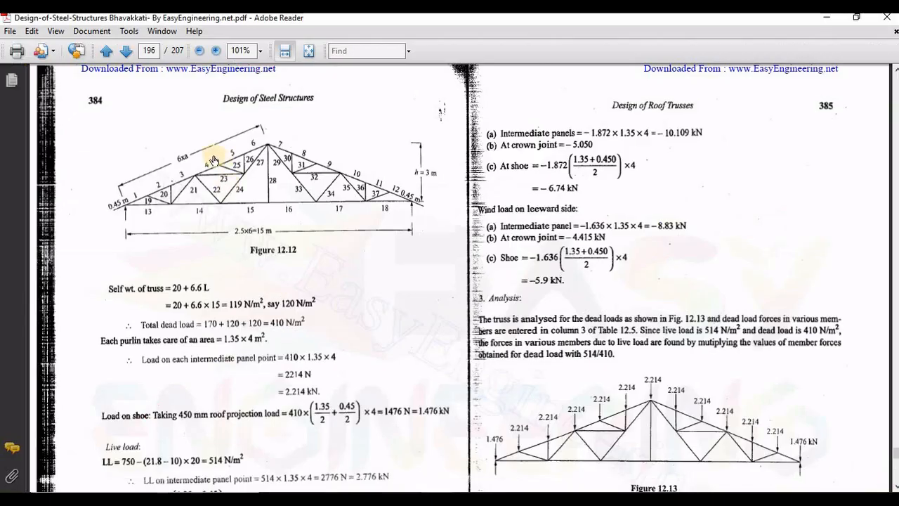
scroll(262, 277, down, 10)
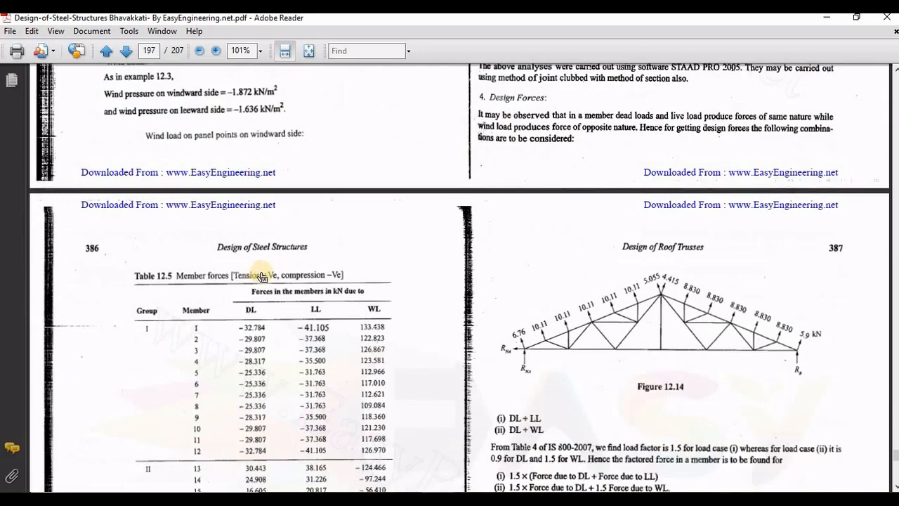
scroll(262, 278, down, 2)
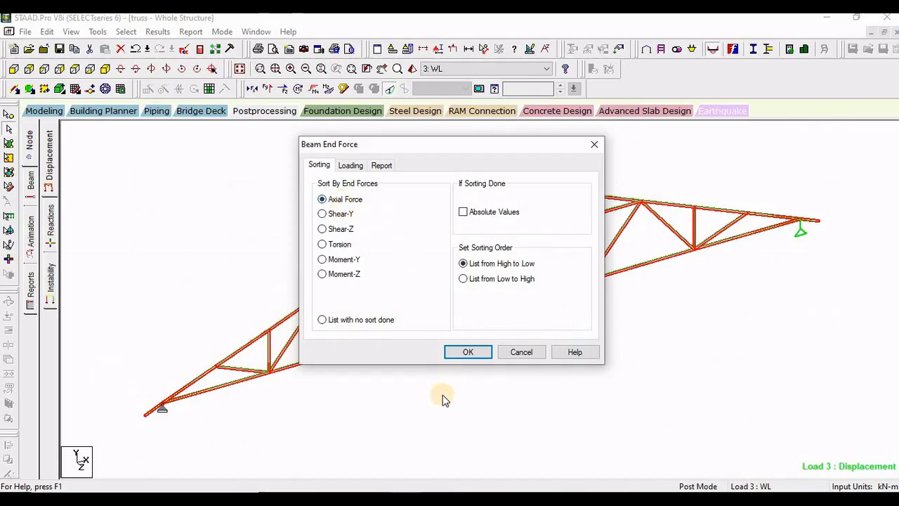
click(467, 353)
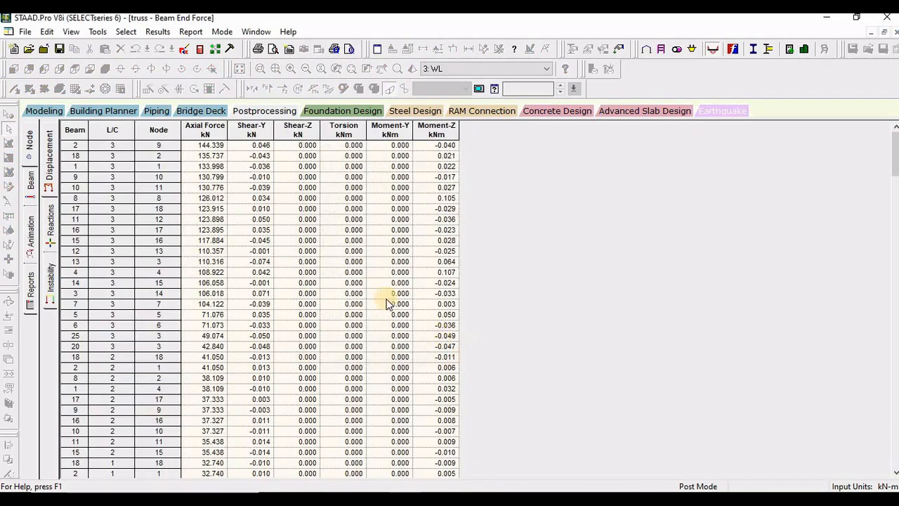
Place the Beam End Force table beside the truss view, clear the member selection, and turn on beam numbers
click(884, 32)
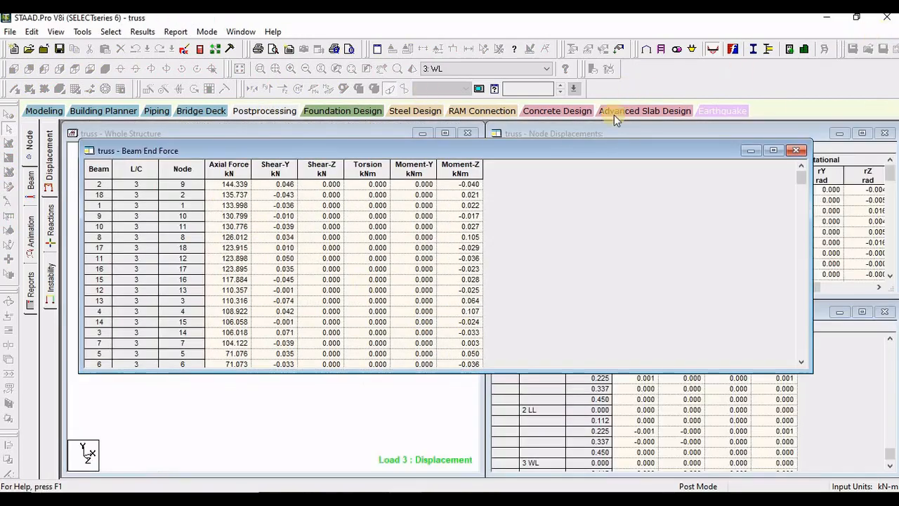
drag(525, 154, 898, 150)
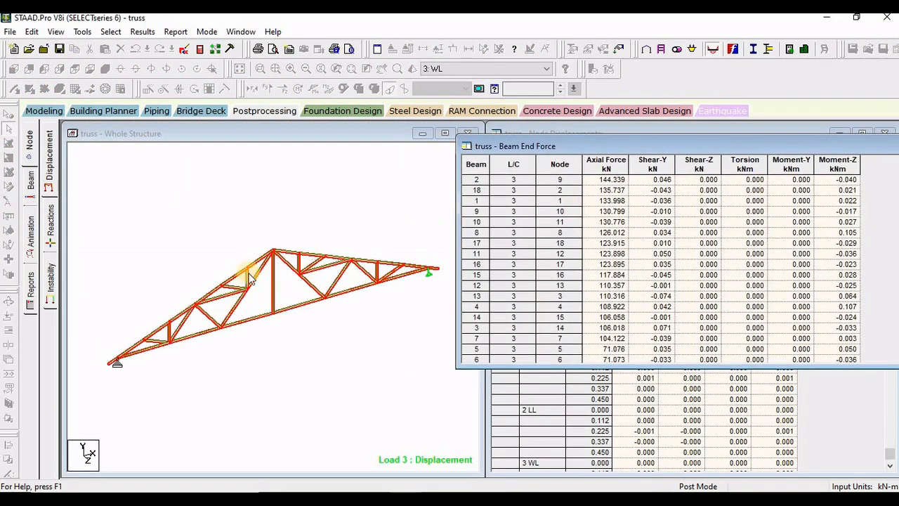
click(277, 369)
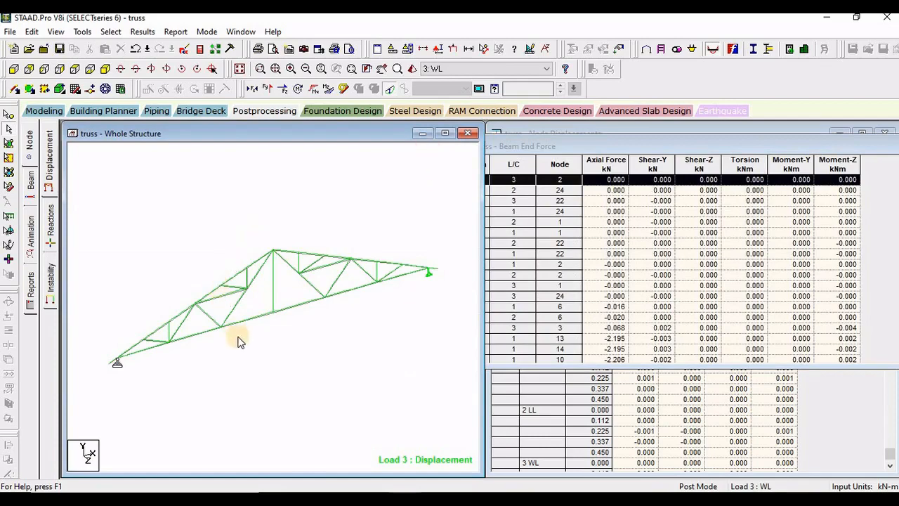
middle_drag(250, 334, 266, 314)
scroll(255, 304, up, 2)
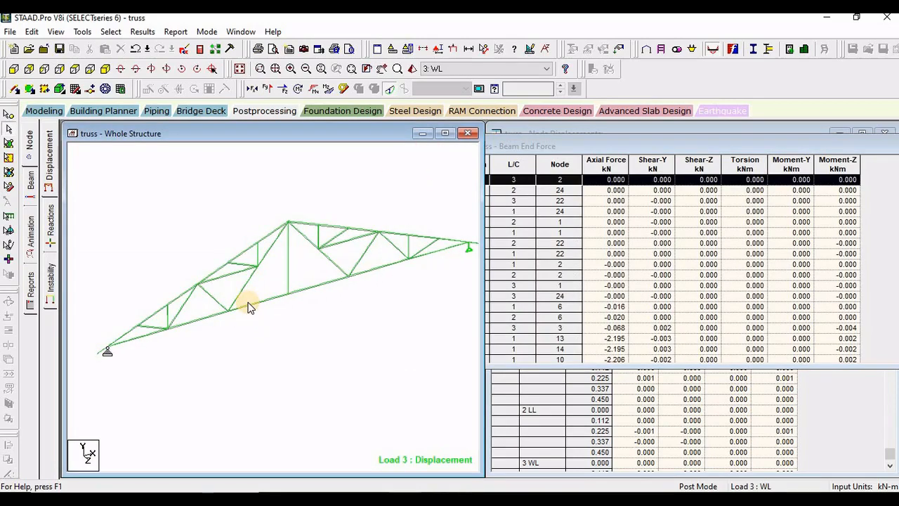
mouse_move(249, 307)
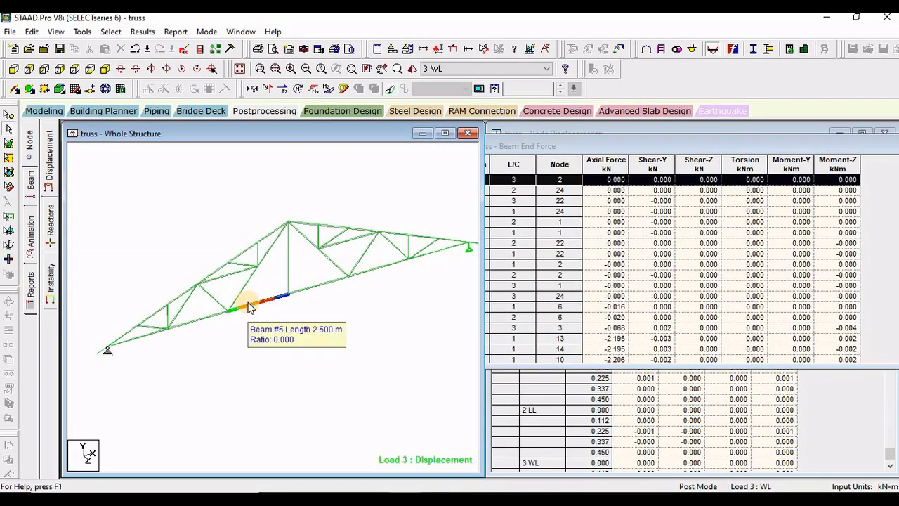
key(shift+b)
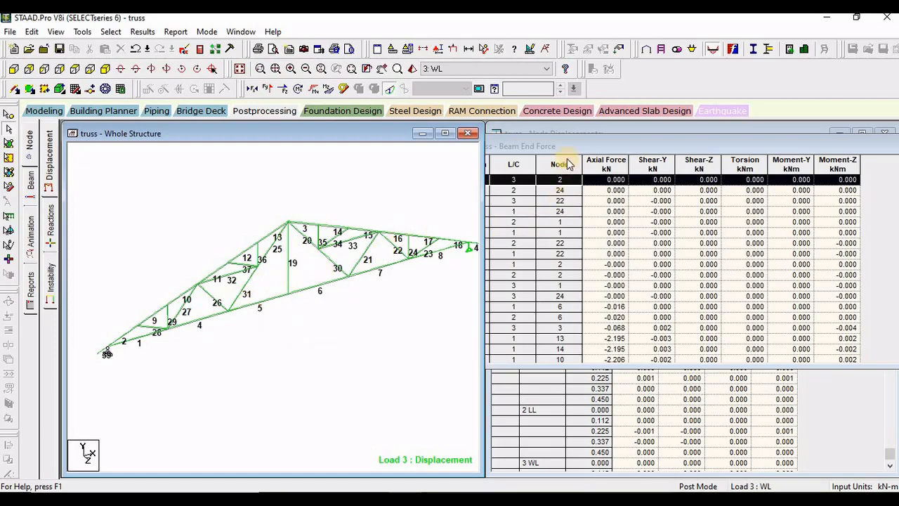
Examine the Beam End Force rows up to the highest axial force and locate beam 2 on the truss
drag(549, 148, 597, 158)
drag(598, 241, 595, 234)
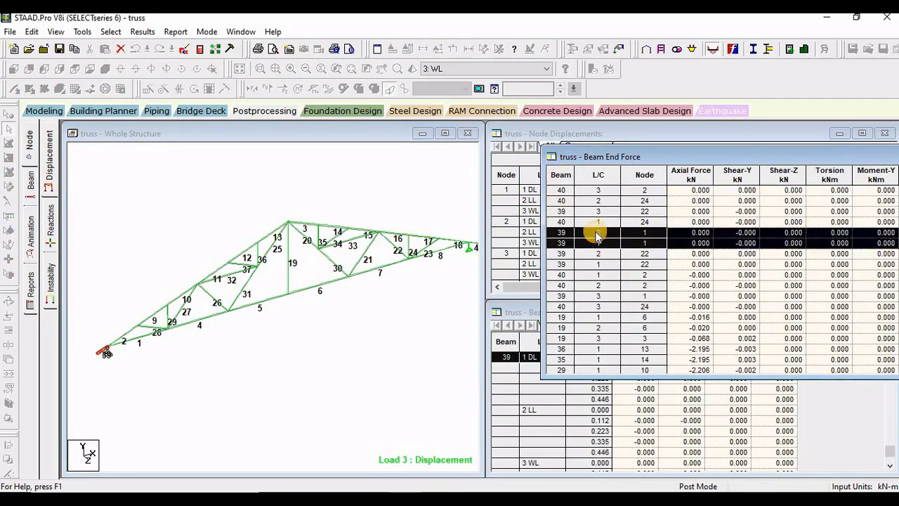
scroll(598, 228, up, 5)
scroll(603, 210, up, 10)
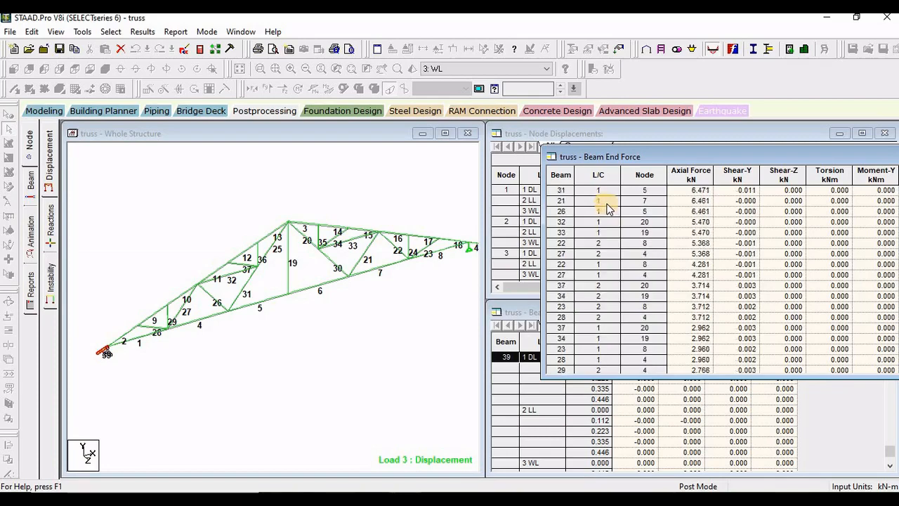
scroll(566, 200, up, 15)
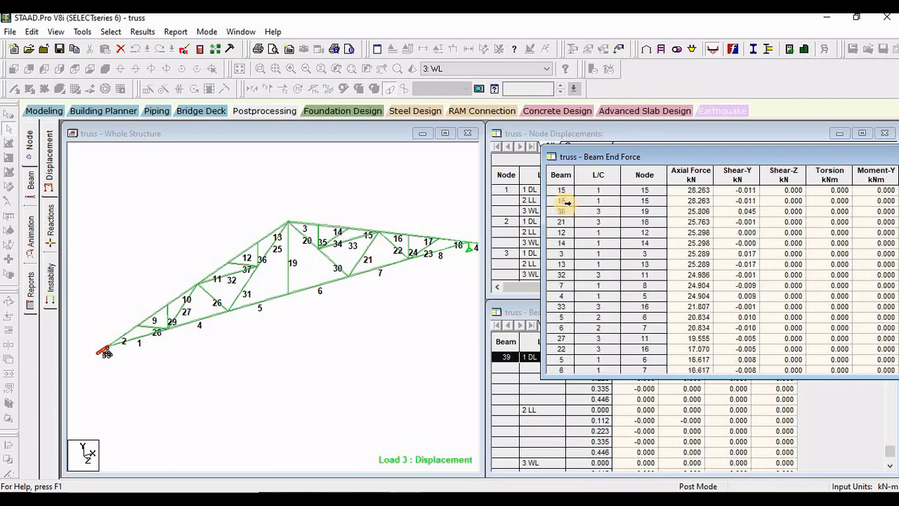
drag(647, 156, 628, 169)
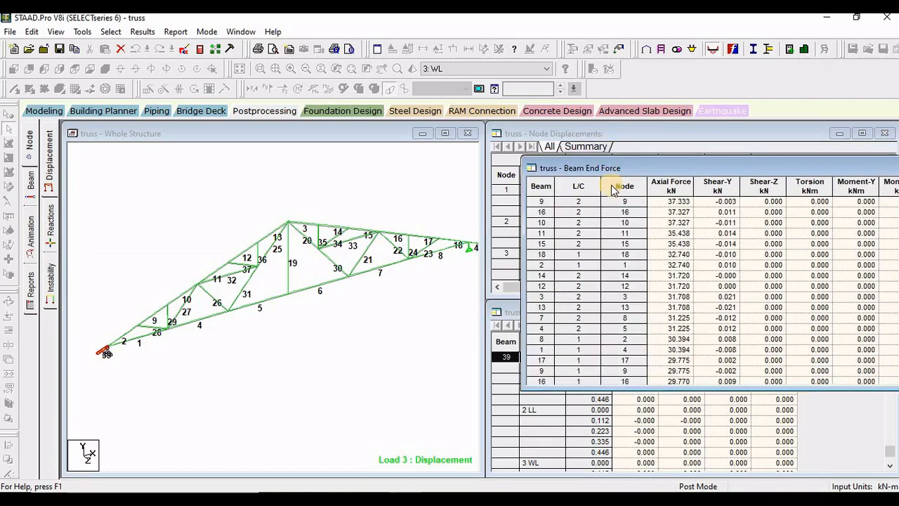
scroll(547, 243, up, 5)
scroll(547, 243, up, 10)
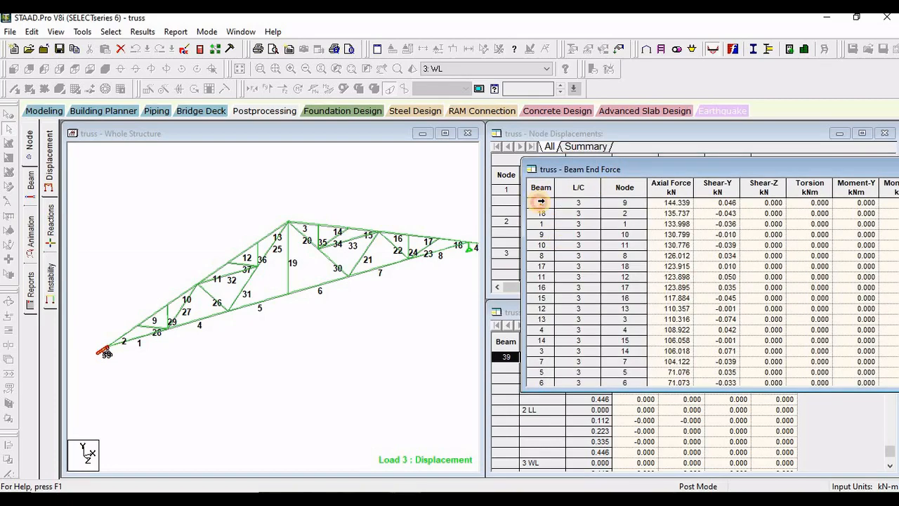
click(541, 202)
click(686, 203)
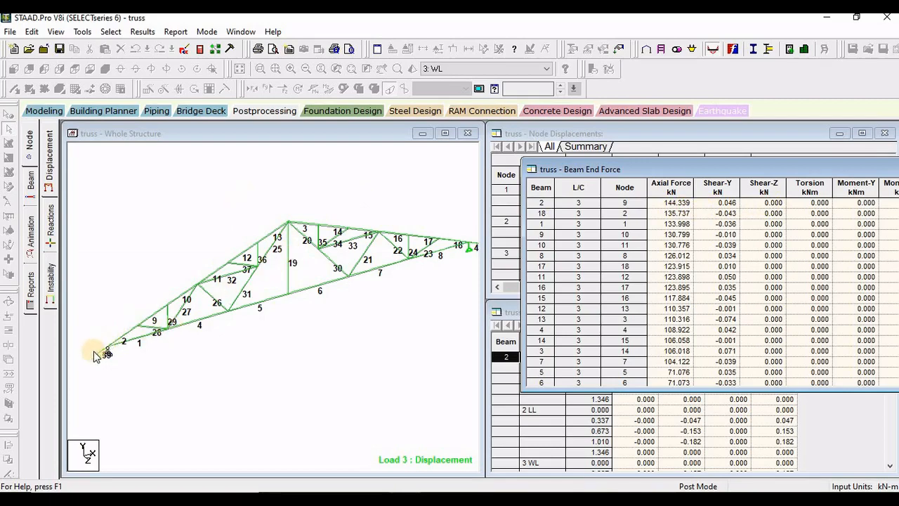
Consult Table 12.5 in the Adobe Reader PDF, return to STAAD.Pro, and compare axial forces further down the Beam End Force table
key(alt+Tab)
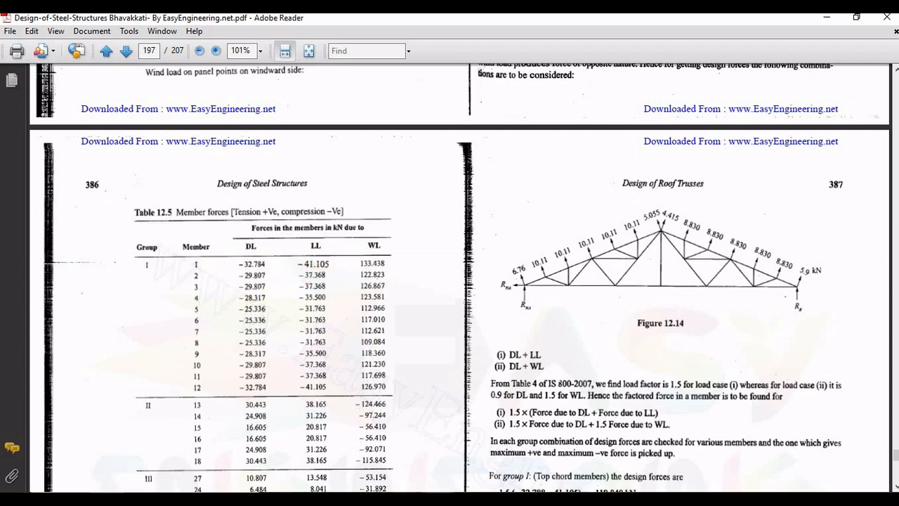
key(alt+Tab)
key(super+d)
key(super+d)
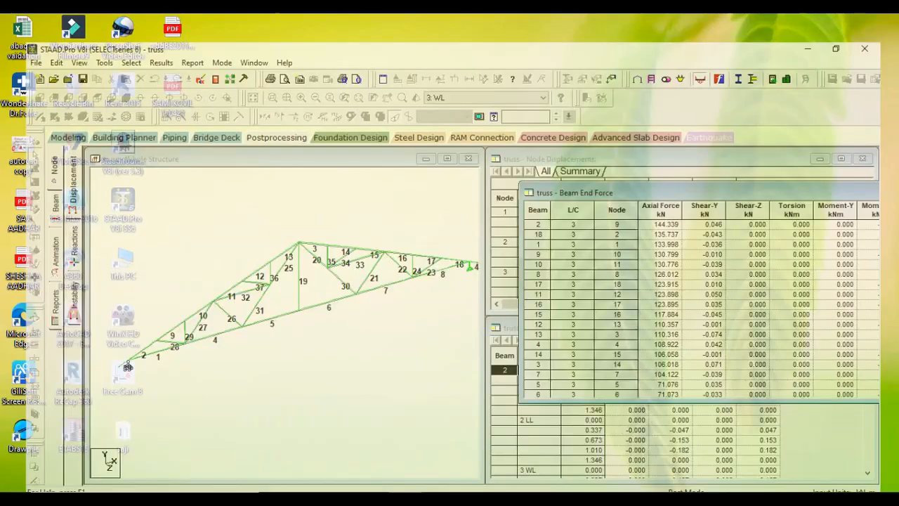
drag(601, 173, 595, 183)
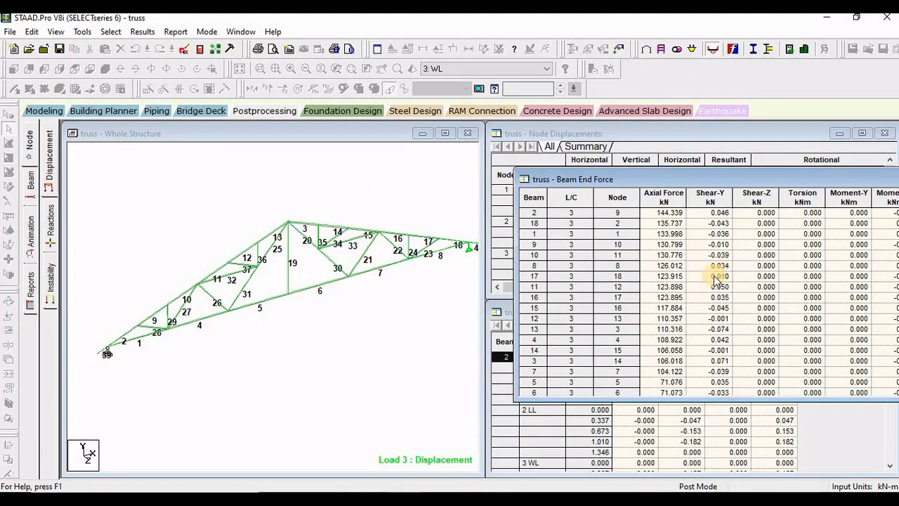
scroll(718, 280, down, 15)
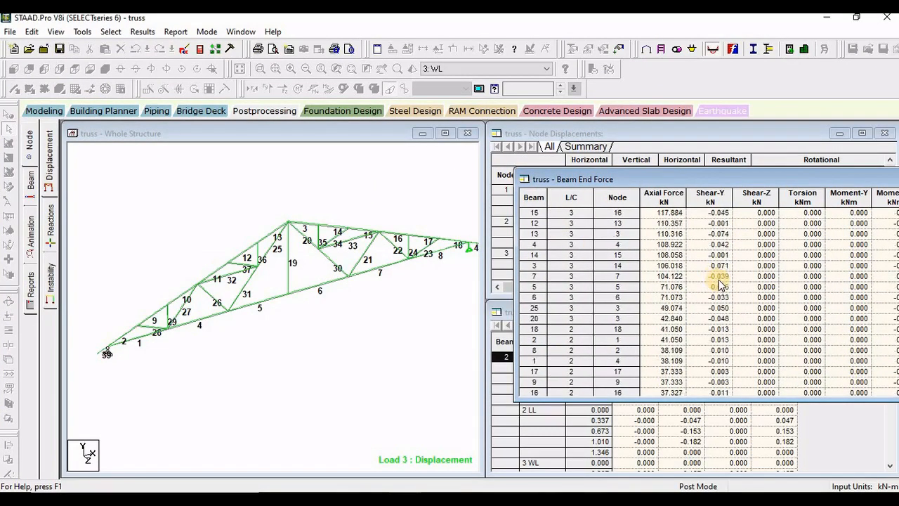
scroll(746, 275, down, 5)
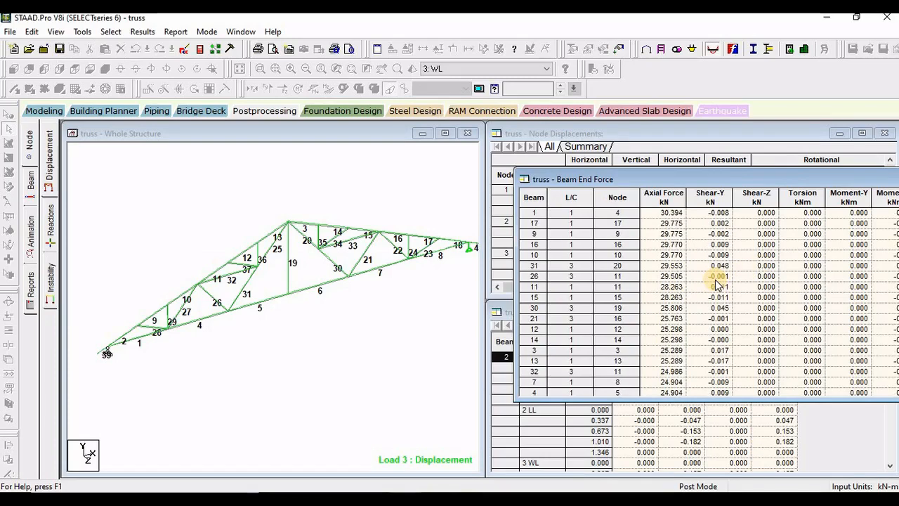
Activate the whole-structure truss view and set its load case to 1: DL
click(419, 156)
click(460, 68)
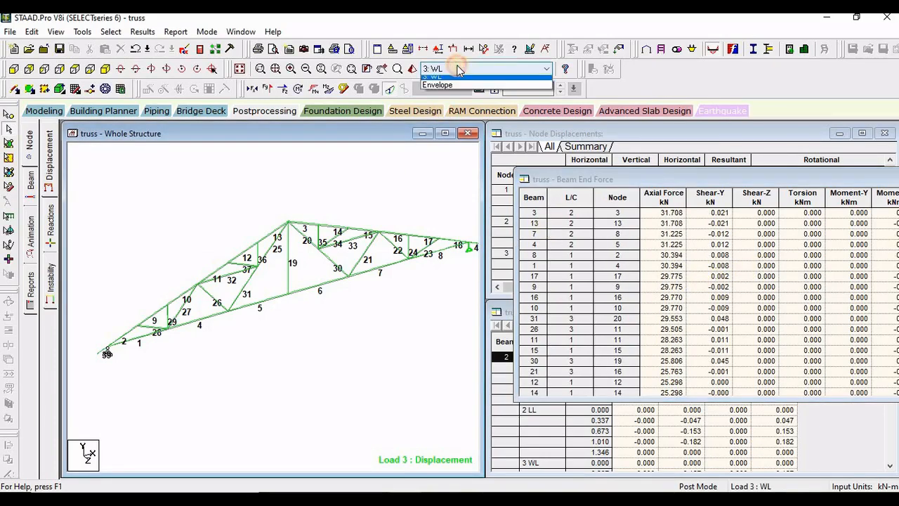
click(455, 81)
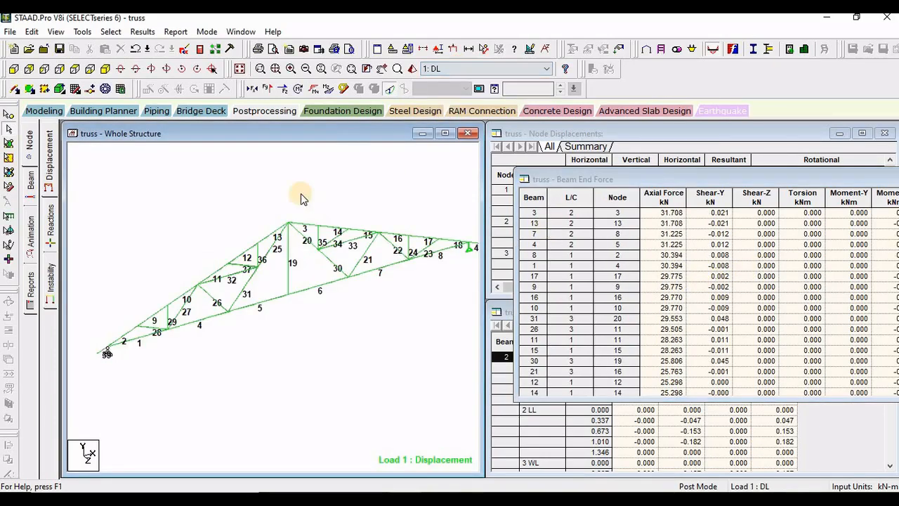
Annotate the beam results with axial end values and display the axial force diagram on the truss
click(143, 31)
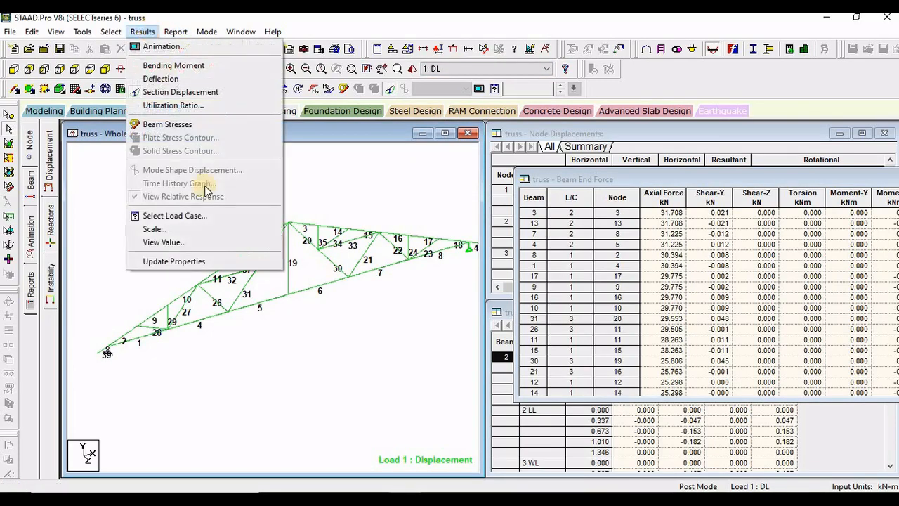
click(205, 243)
click(408, 153)
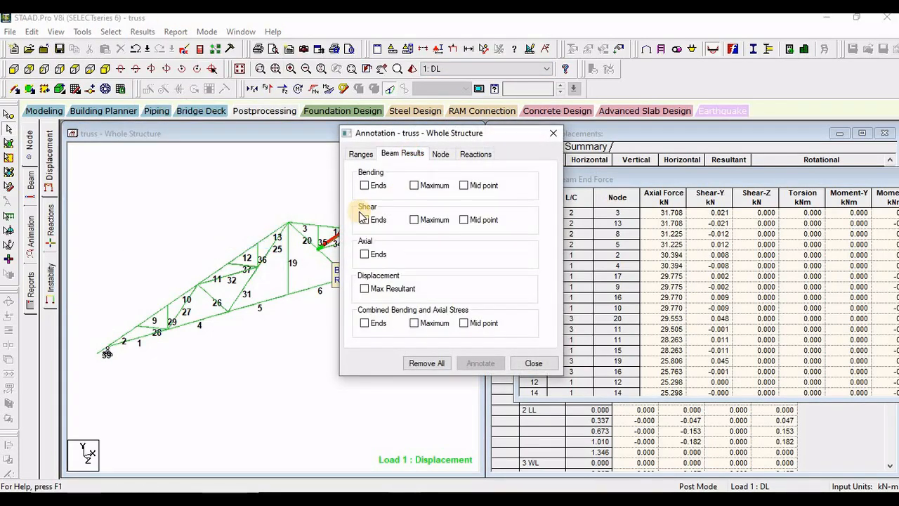
click(370, 257)
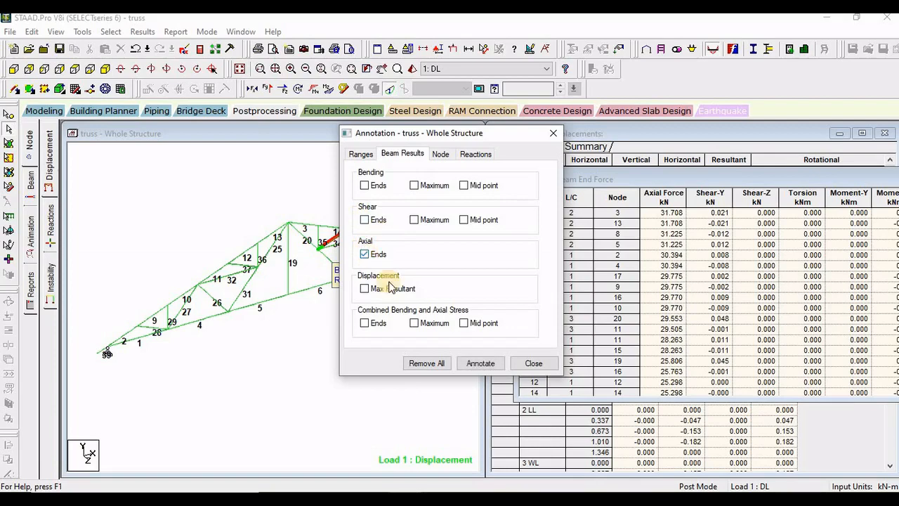
click(484, 364)
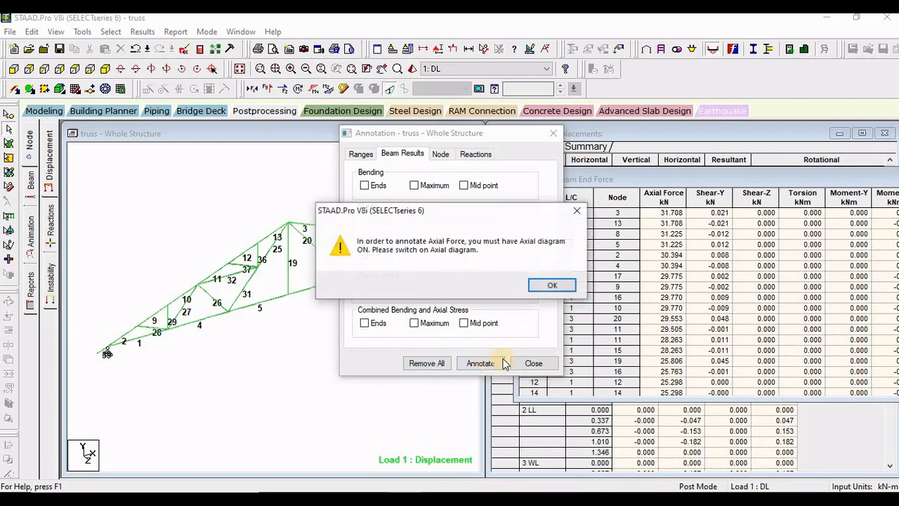
click(554, 285)
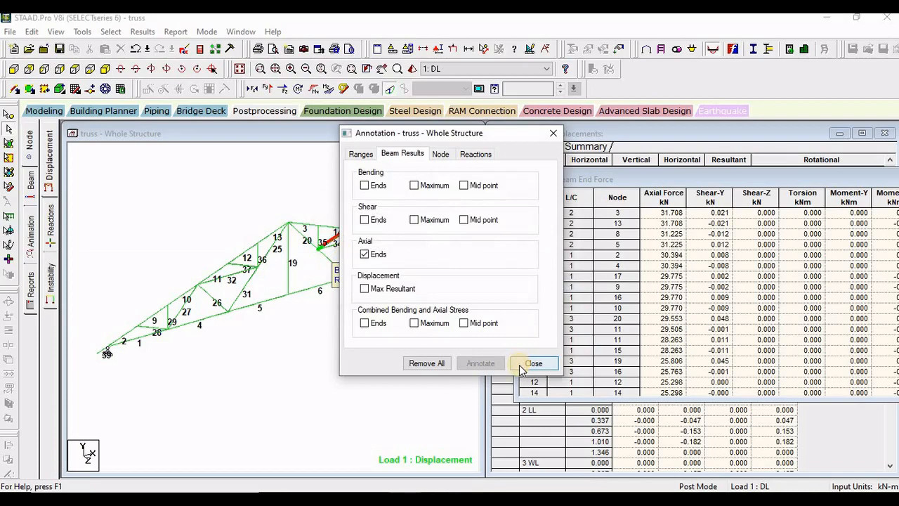
click(533, 364)
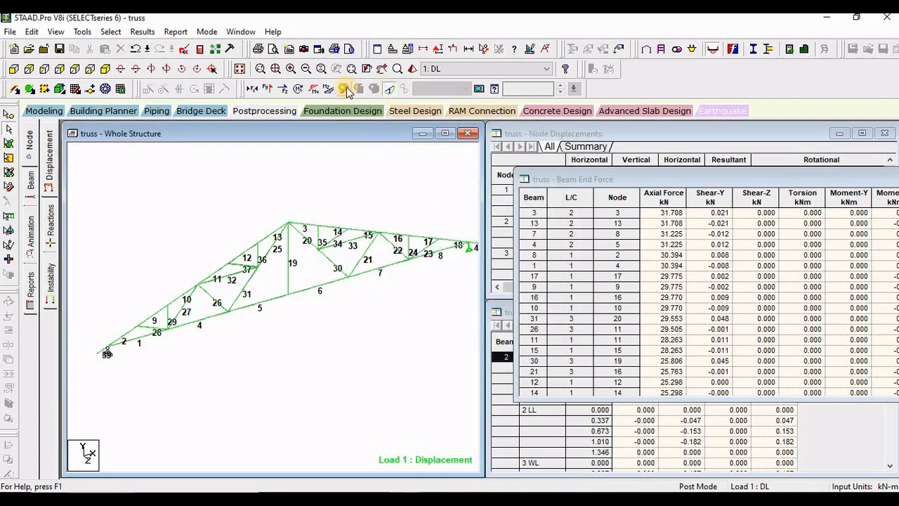
click(255, 90)
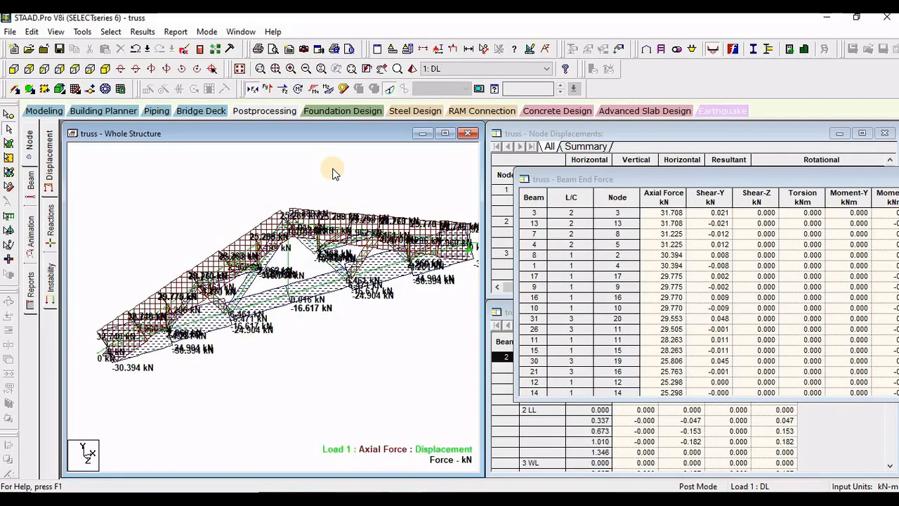
Examine the dead-load axial force values along the truss's left half, down to the left support
scroll(225, 316, up, 4)
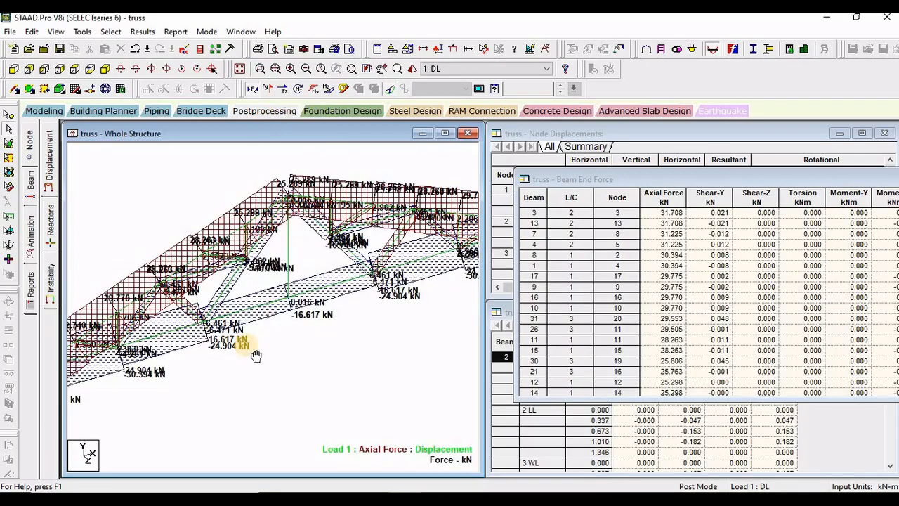
middle_drag(253, 354, 414, 368)
scroll(241, 311, up, 4)
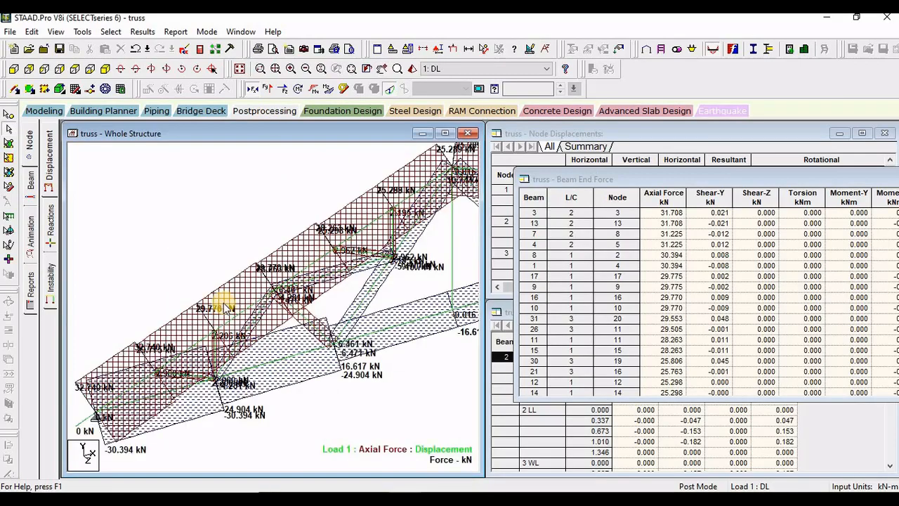
middle_drag(230, 309, 214, 335)
scroll(245, 320, up, 3)
middle_drag(291, 296, 325, 278)
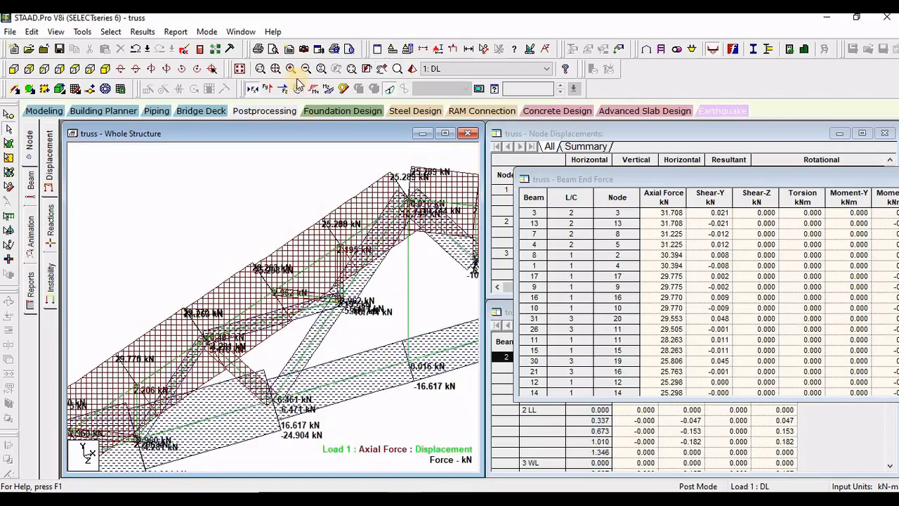
click(253, 90)
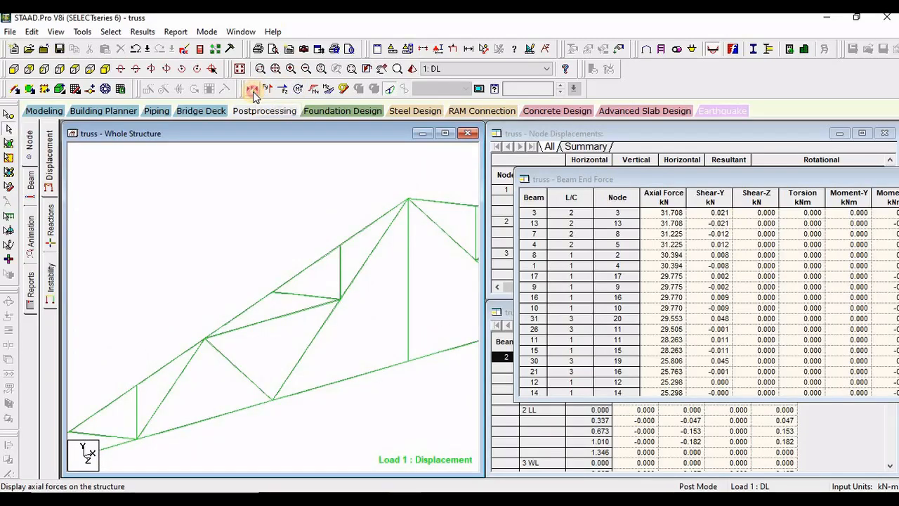
click(253, 90)
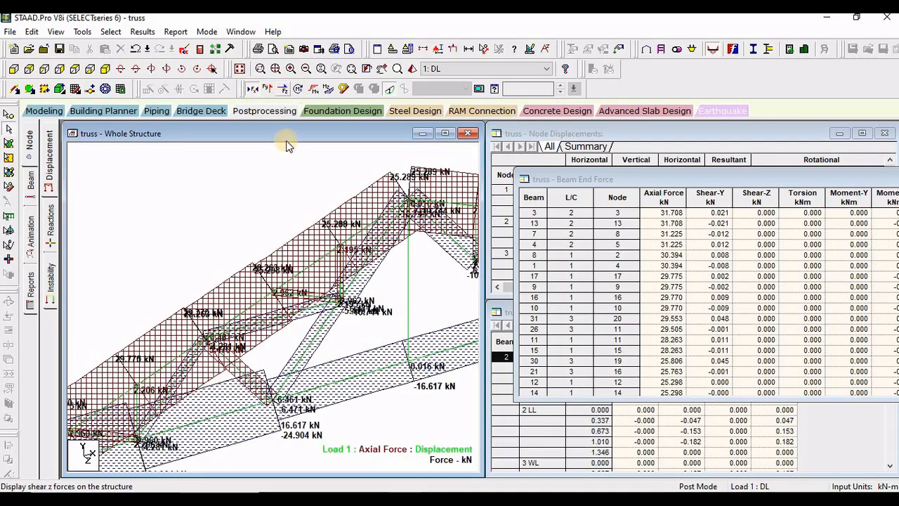
middle_drag(308, 364, 367, 302)
middle_drag(200, 337, 299, 274)
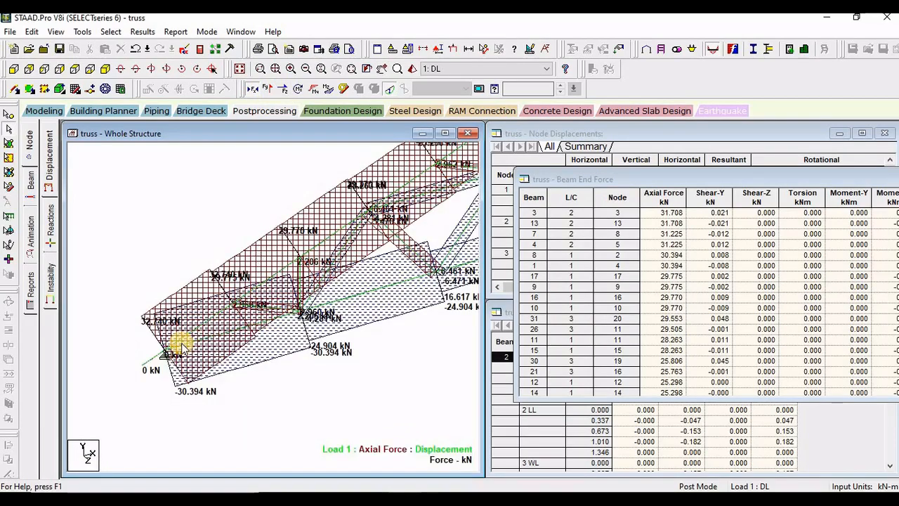
scroll(163, 357, up, 2)
middle_drag(163, 357, 246, 348)
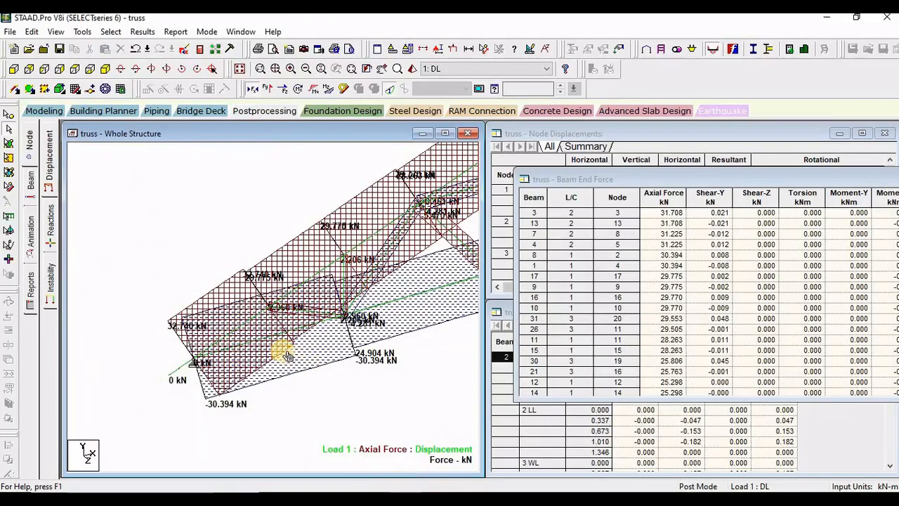
Follow the dead-load axial force diagram from the left support across the ridge to the right support
middle_drag(337, 348, 264, 404)
scroll(310, 317, down, 2)
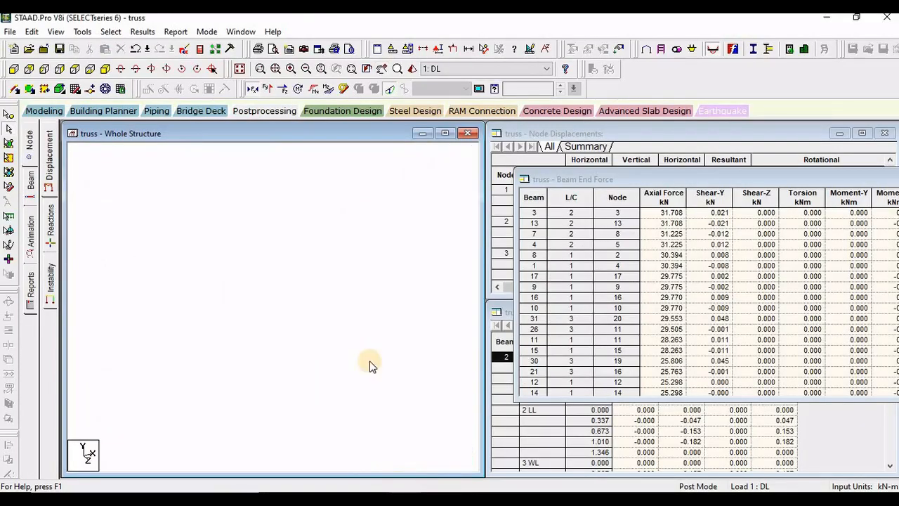
middle_drag(370, 361, 263, 382)
scroll(295, 360, down, 3)
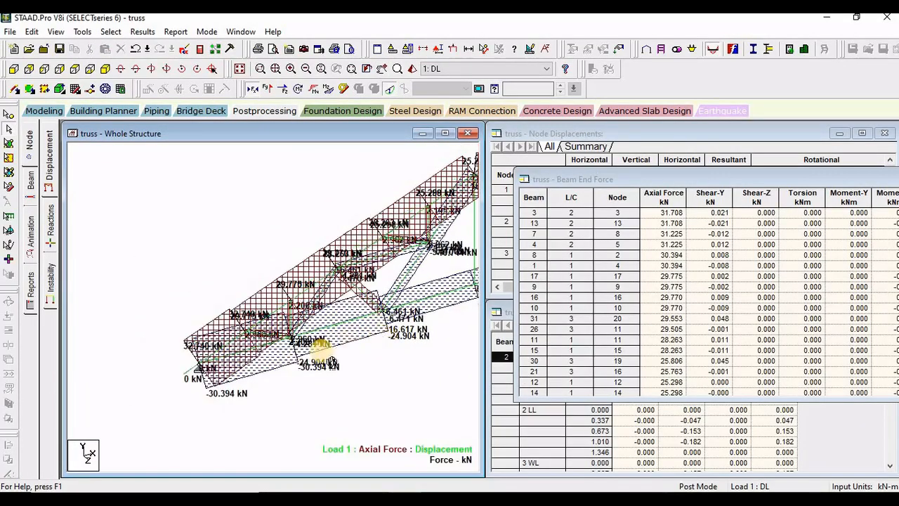
scroll(285, 257, up, 2)
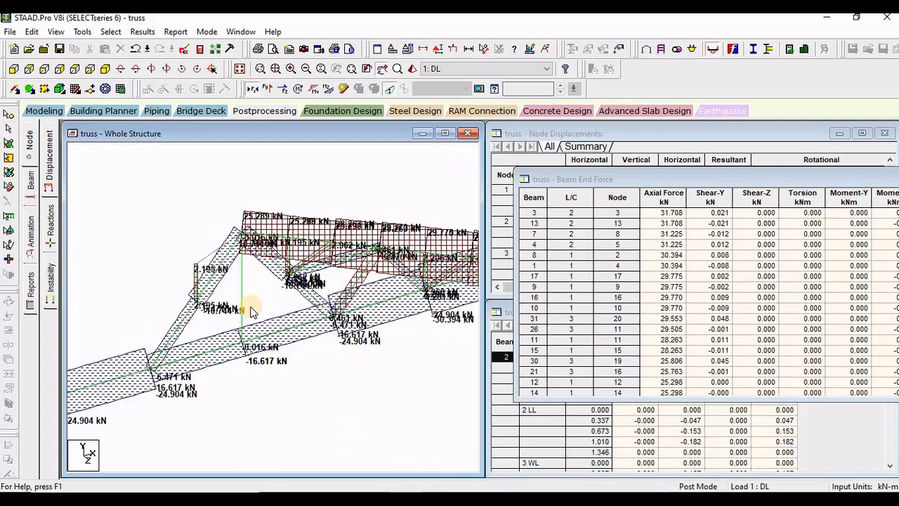
middle_drag(334, 338, 178, 330)
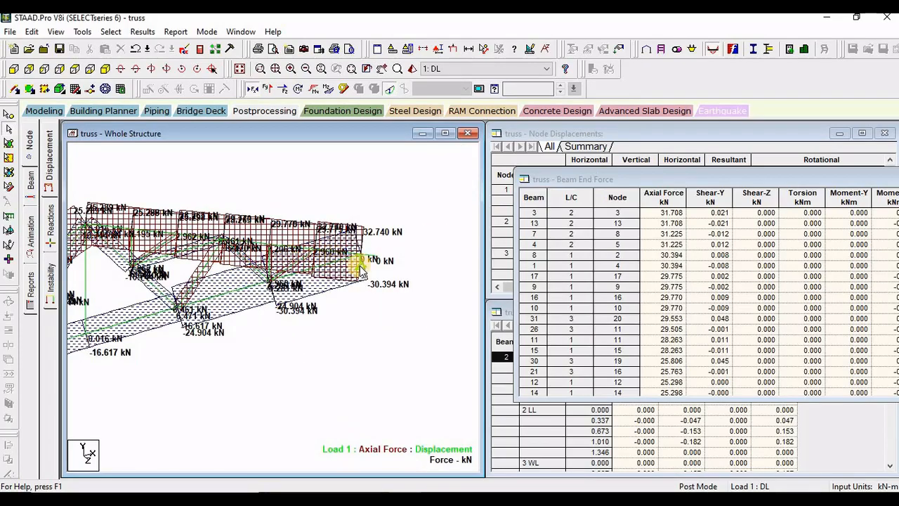
Maximize the whole-structure window and orient the truss to the front view
click(444, 132)
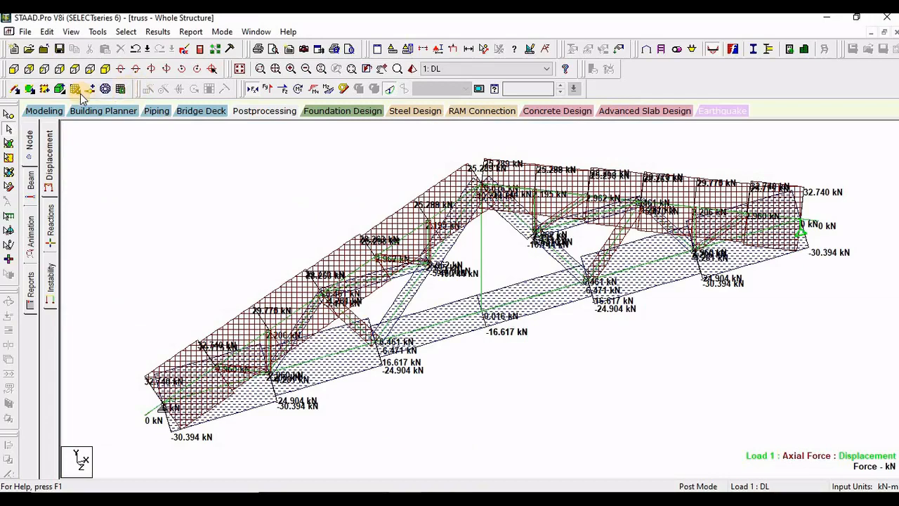
click(12, 69)
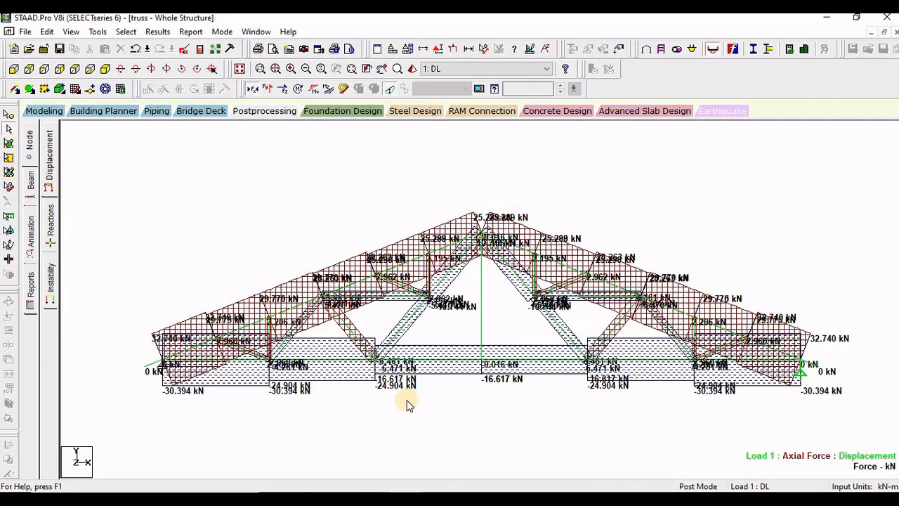
middle_drag(169, 395, 232, 390)
scroll(197, 339, up, 1)
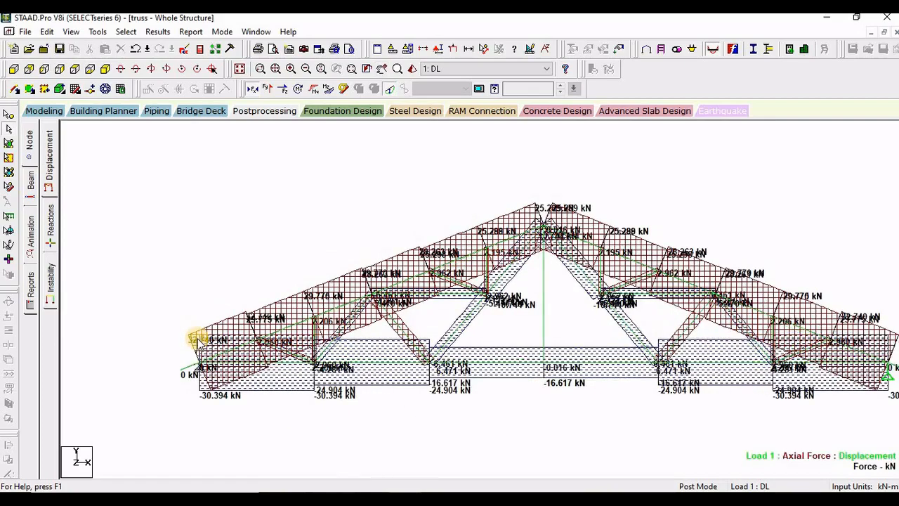
scroll(197, 340, up, 1)
scroll(187, 357, up, 1)
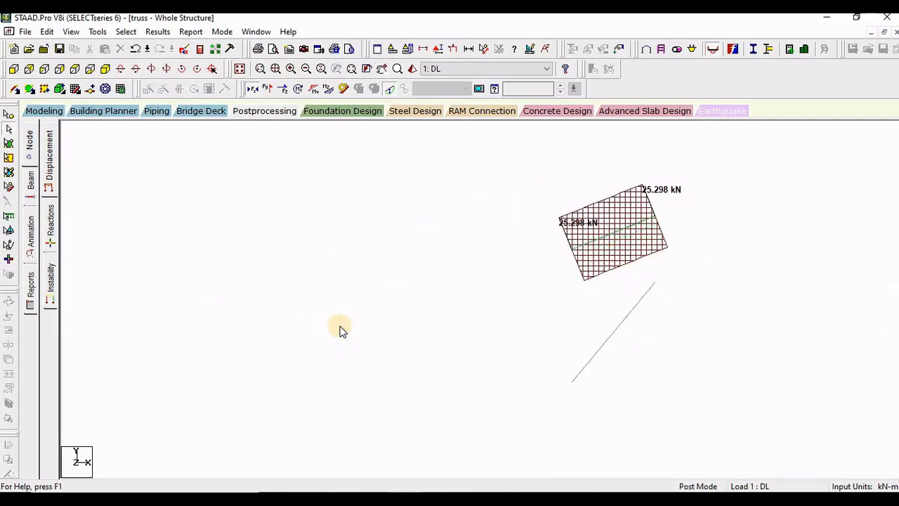
Compare the dead-load axial forces near the left support with Table 12.5 in the Adobe Reader PDF, then return to STAAD.Pro
scroll(309, 325, up, 3)
middle_drag(291, 321, 661, 281)
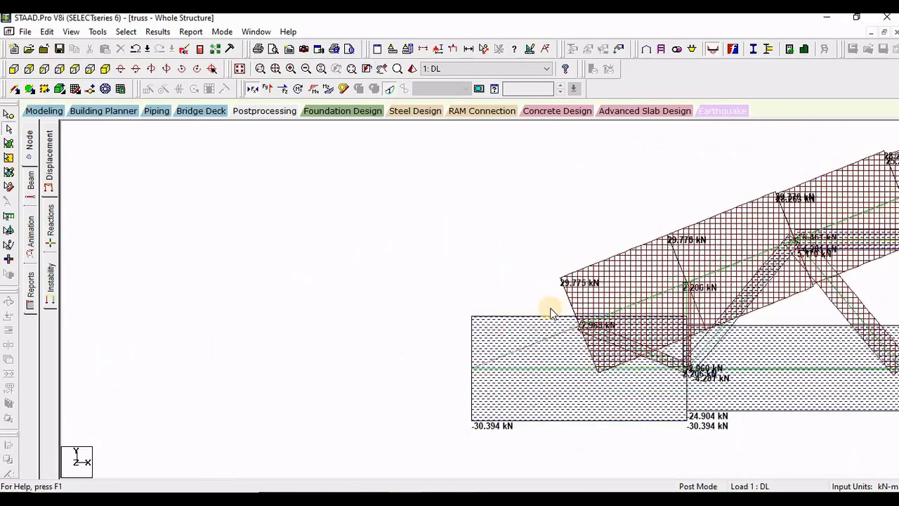
scroll(550, 309, up, 4)
middle_drag(332, 350, 426, 271)
scroll(451, 287, up, 2)
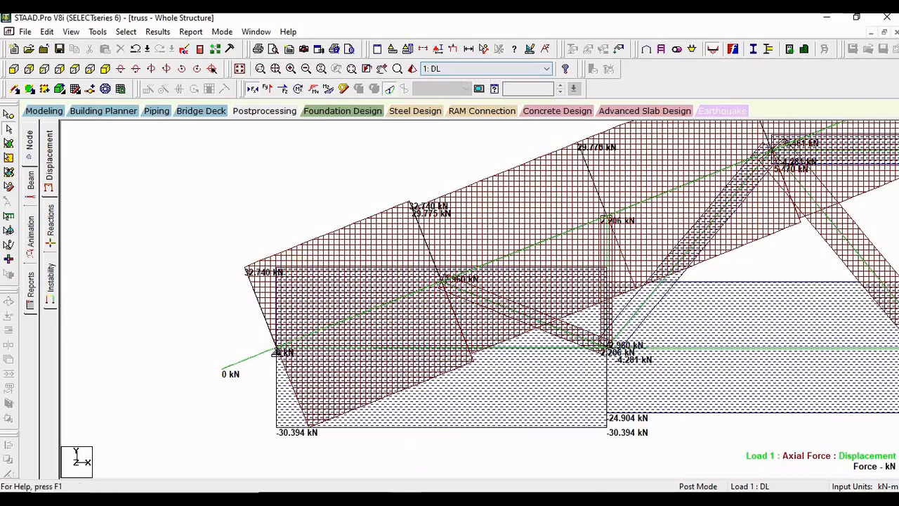
key(alt+Tab)
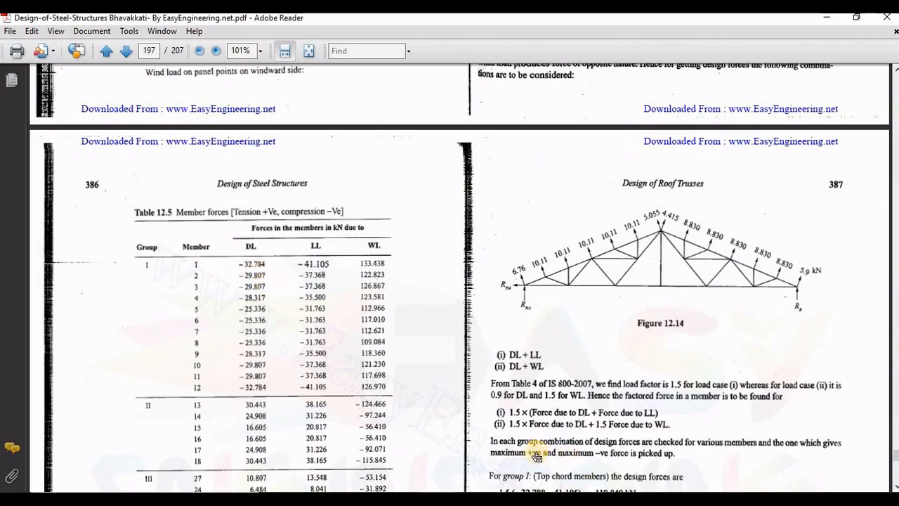
key(alt+Tab)
Set the load case to 2: LL, compare its axial forces with Table 12.5 in Adobe Reader, and return to STAAD.Pro
click(481, 69)
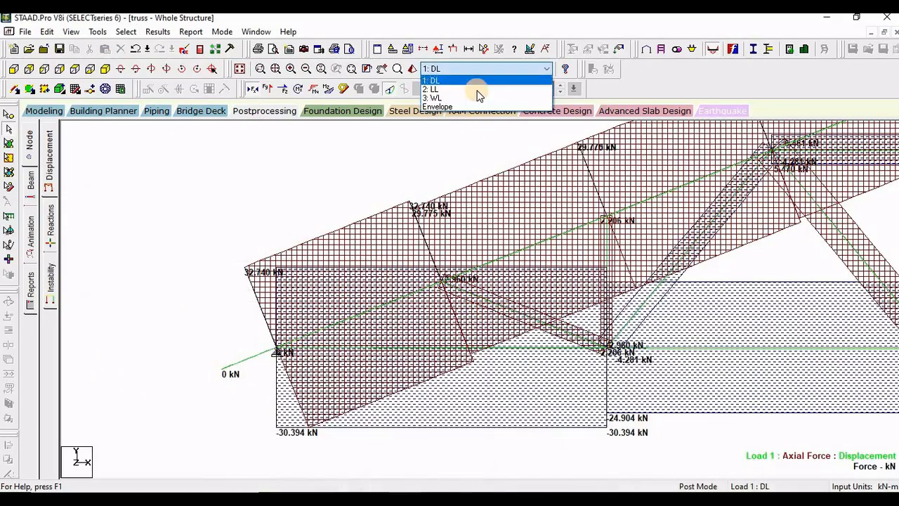
click(472, 91)
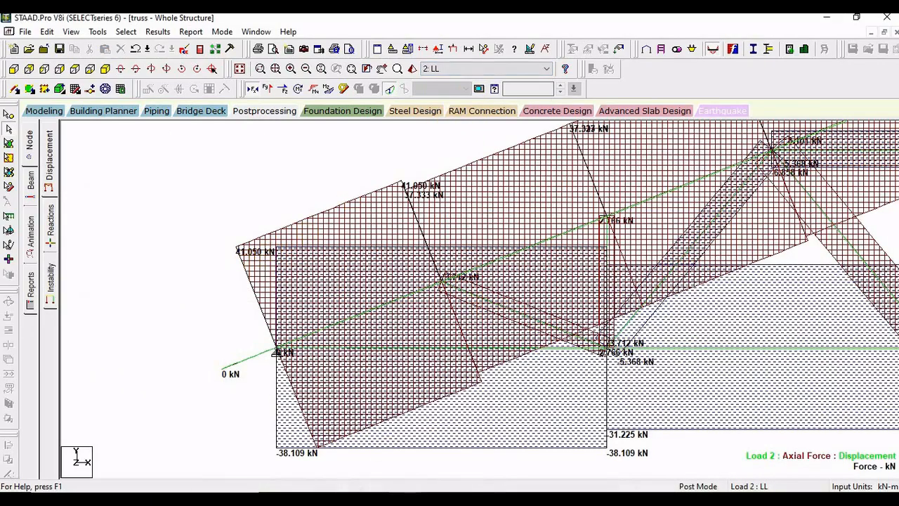
key(alt+Tab)
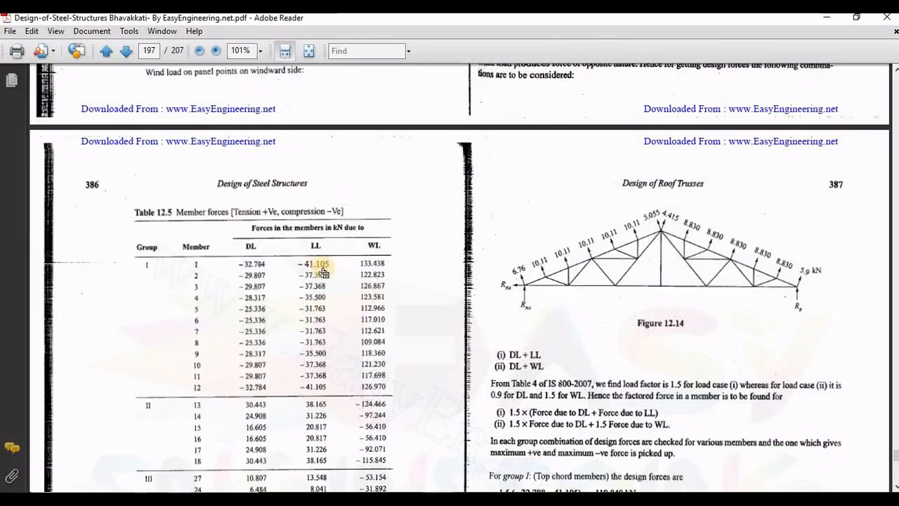
key(alt+Tab)
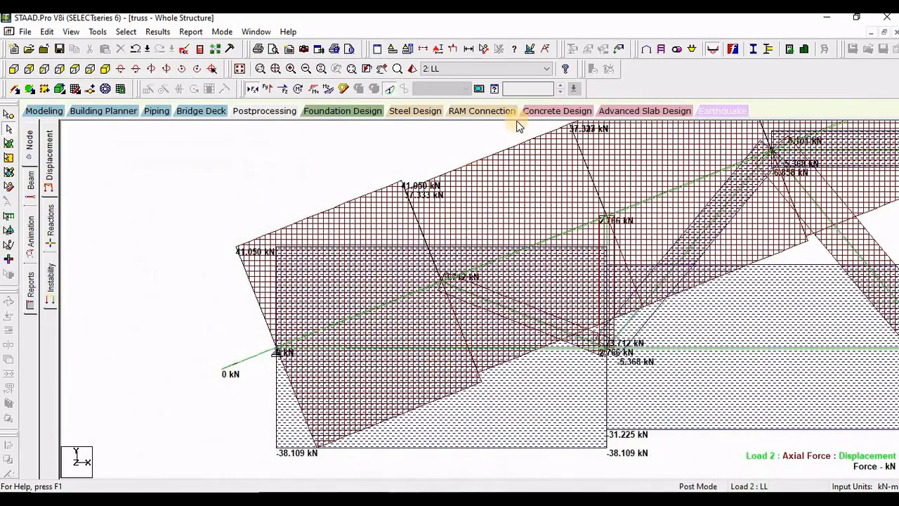
Set the load case to 3: WL and examine the wind-load axial force diagram around the left support
click(523, 71)
click(477, 94)
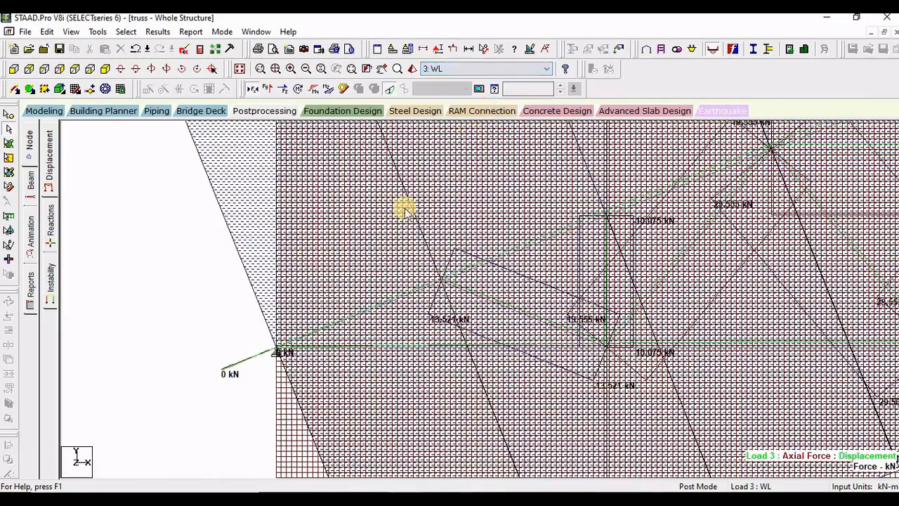
middle_drag(360, 330, 461, 385)
scroll(461, 301, down, 4)
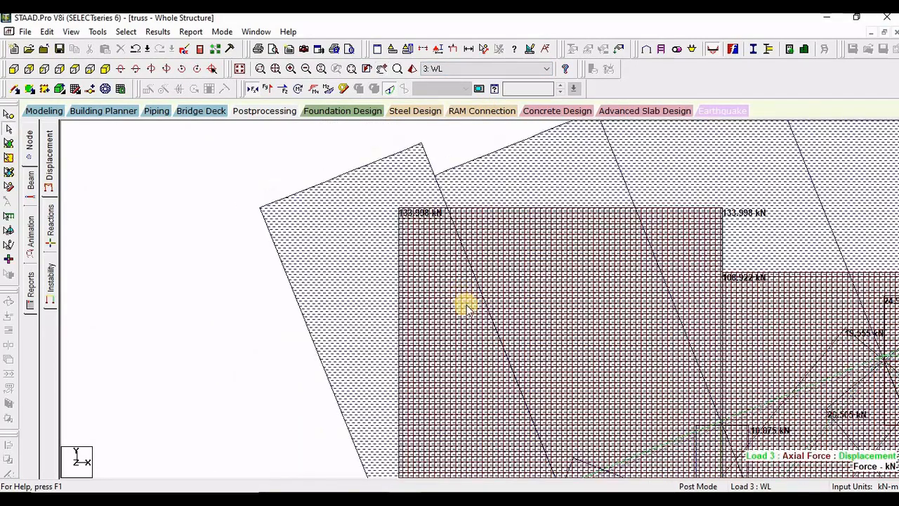
scroll(507, 309, down, 1)
middle_drag(693, 356, 499, 240)
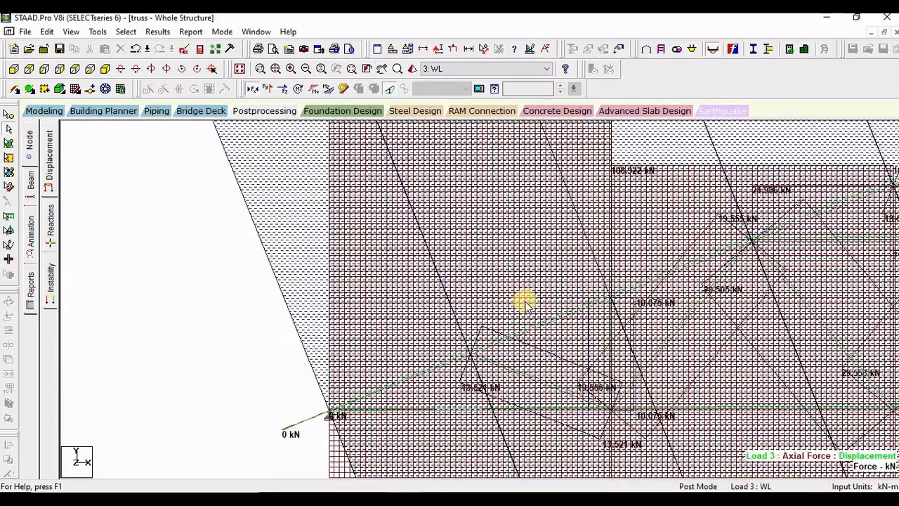
scroll(531, 312, down, 1)
scroll(535, 319, down, 4)
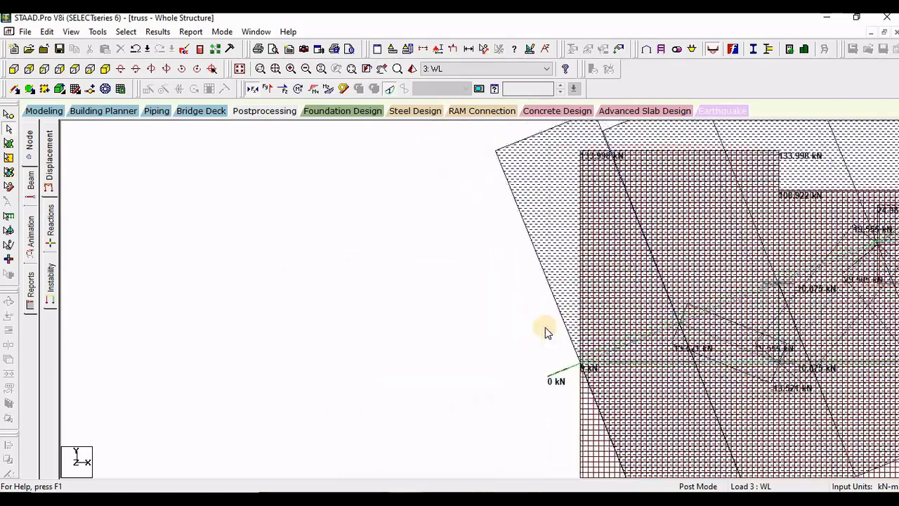
middle_drag(819, 351, 498, 316)
scroll(503, 316, down, 3)
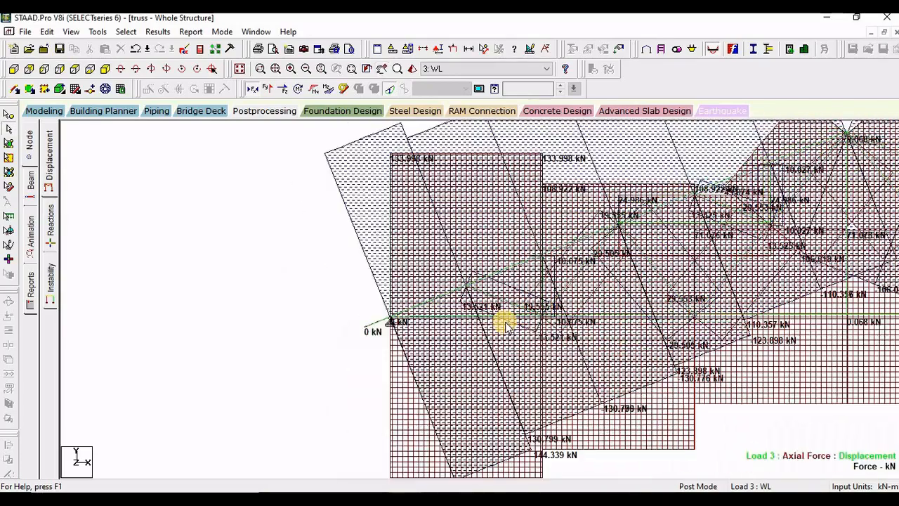
scroll(509, 326, down, 3)
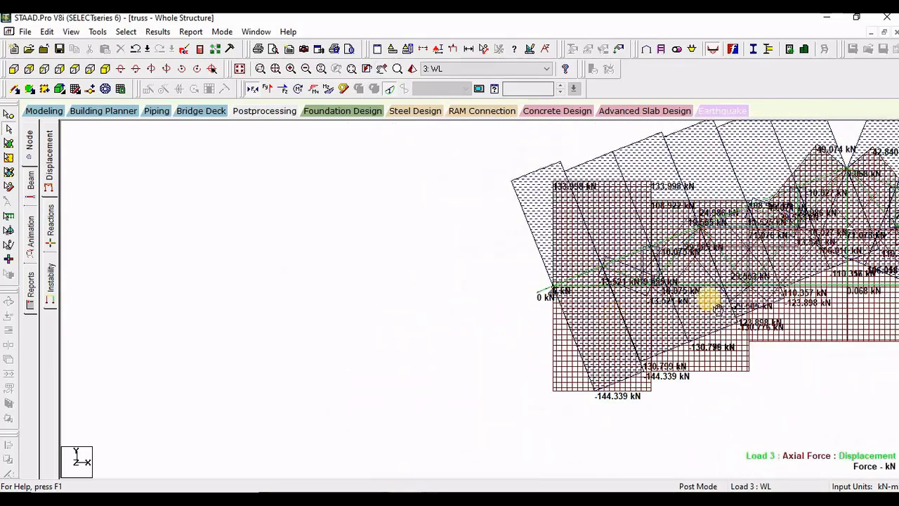
middle_drag(716, 308, 491, 303)
scroll(398, 318, up, 2)
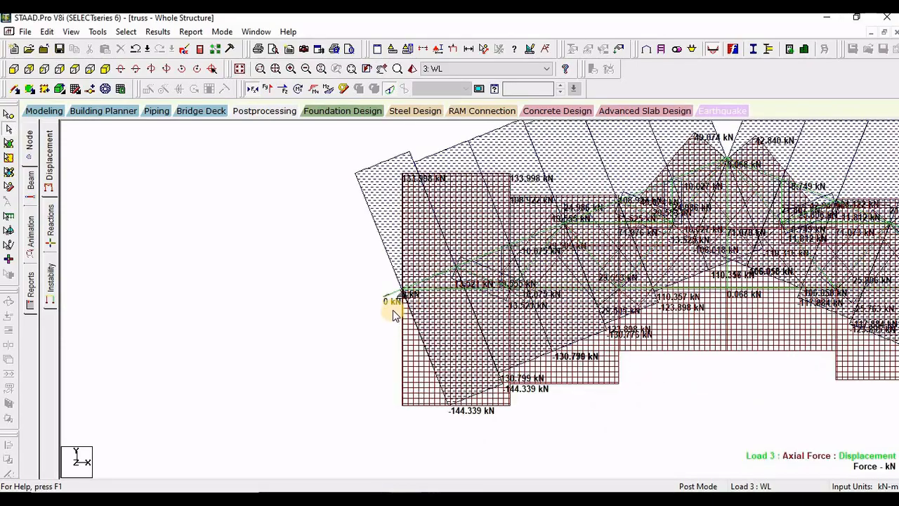
Compare the wind-load axial forces near the left support with Table 12.5 in Adobe Reader, then return to STAAD.Pro
scroll(395, 312, up, 2)
scroll(382, 311, up, 4)
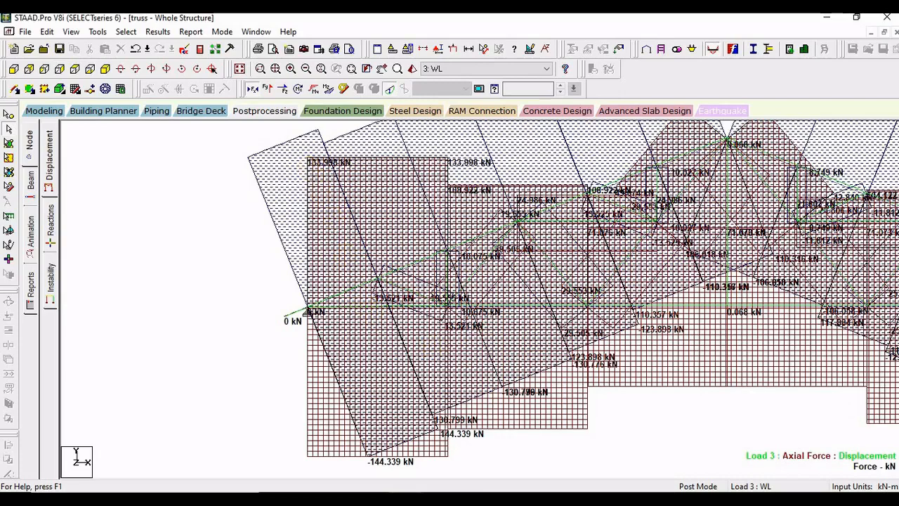
key(alt+Tab)
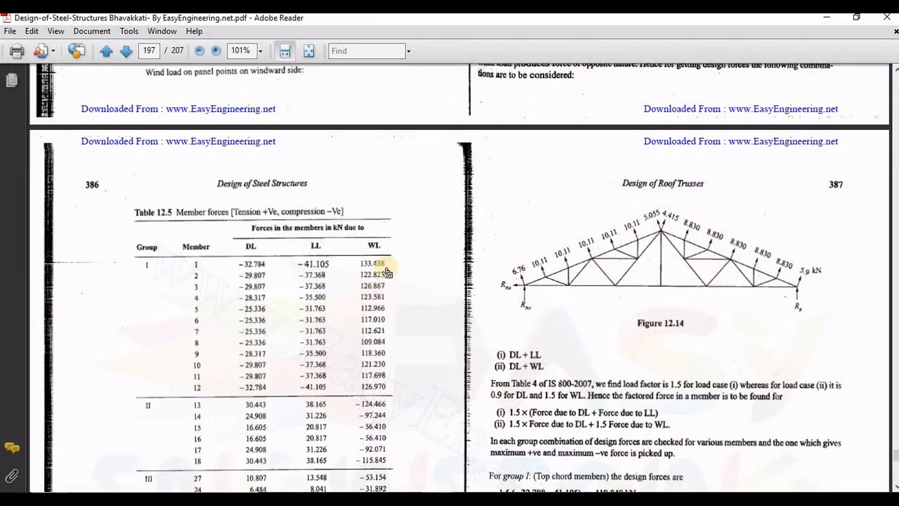
key(alt+Tab)
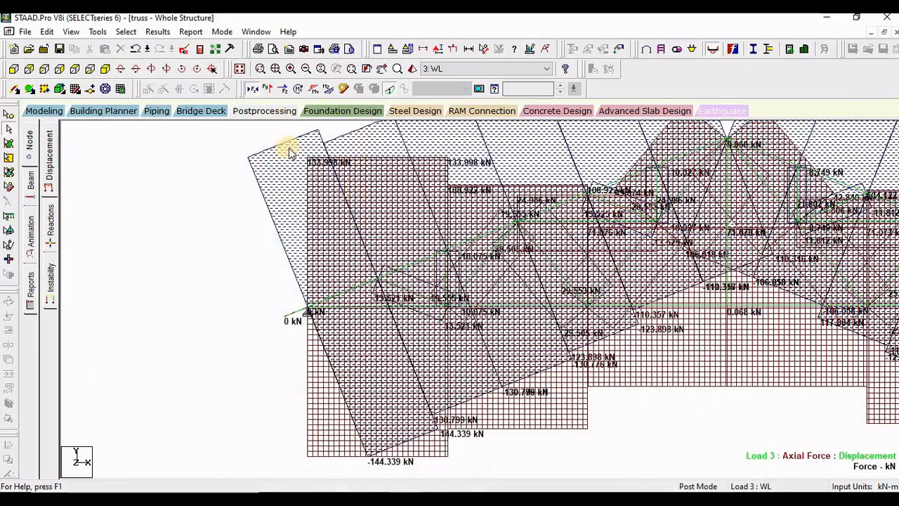
scroll(292, 153, up, 2)
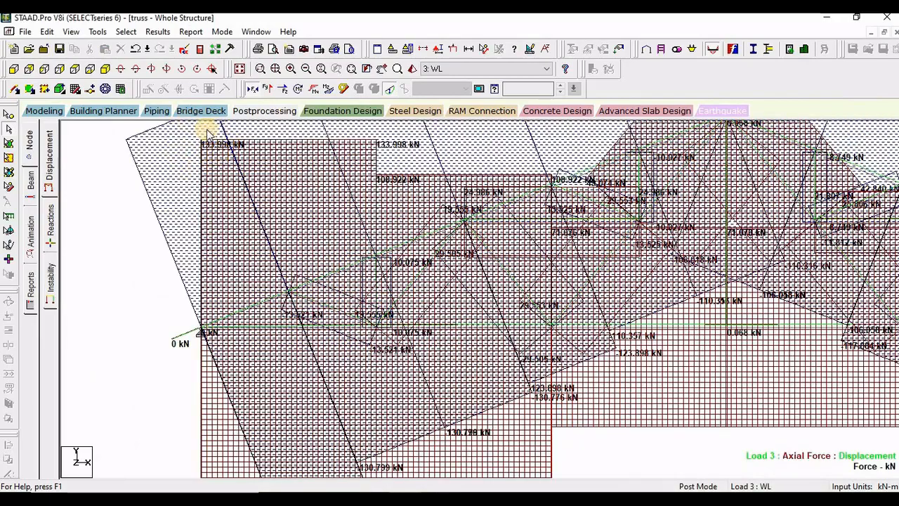
Orient the truss to an isometric view and display only the first top chord member at the left support
click(103, 68)
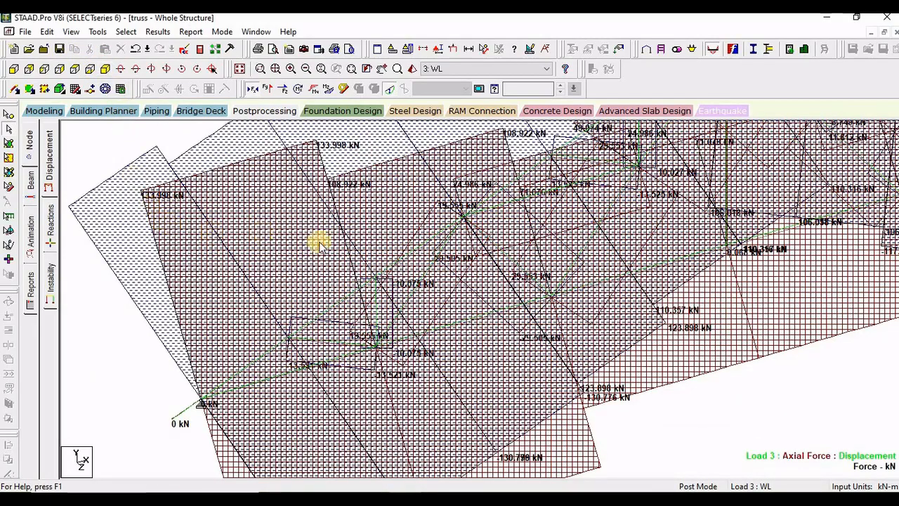
scroll(429, 291, up, 4)
scroll(450, 294, down, 4)
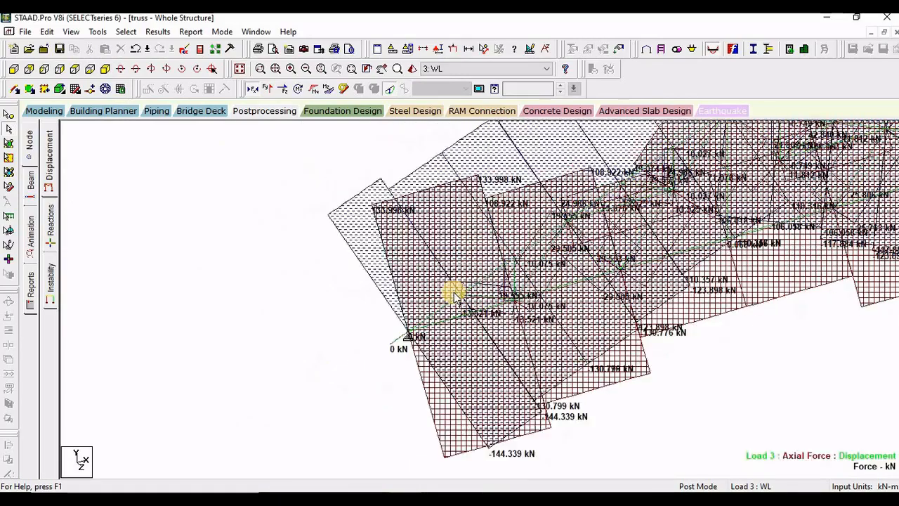
middle_drag(699, 328, 527, 358)
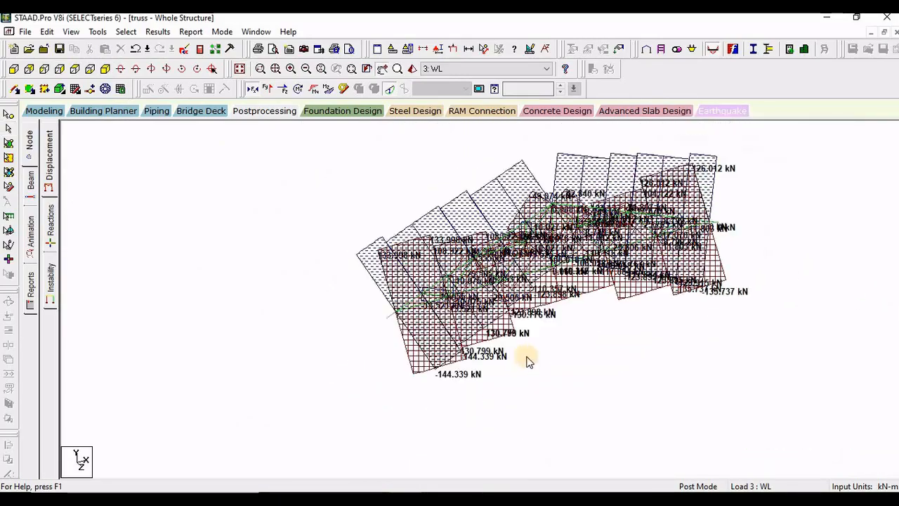
click(404, 302)
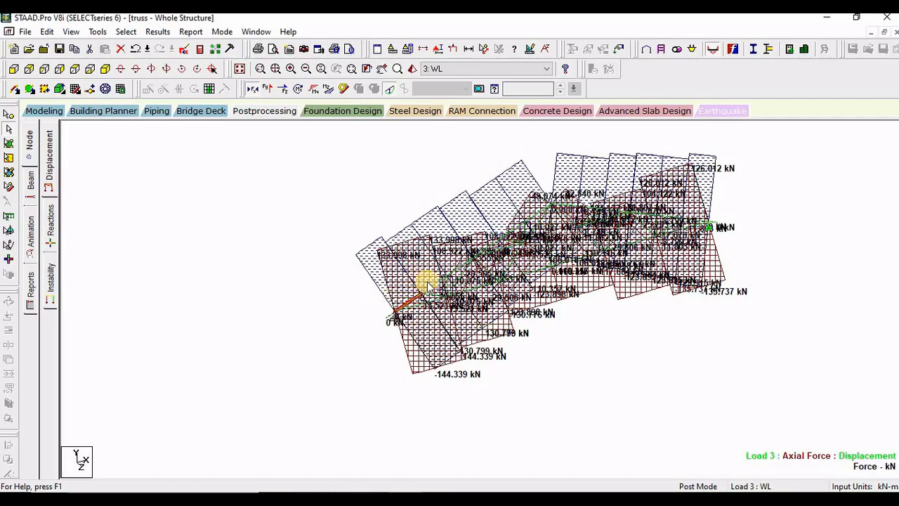
click(71, 31)
click(94, 73)
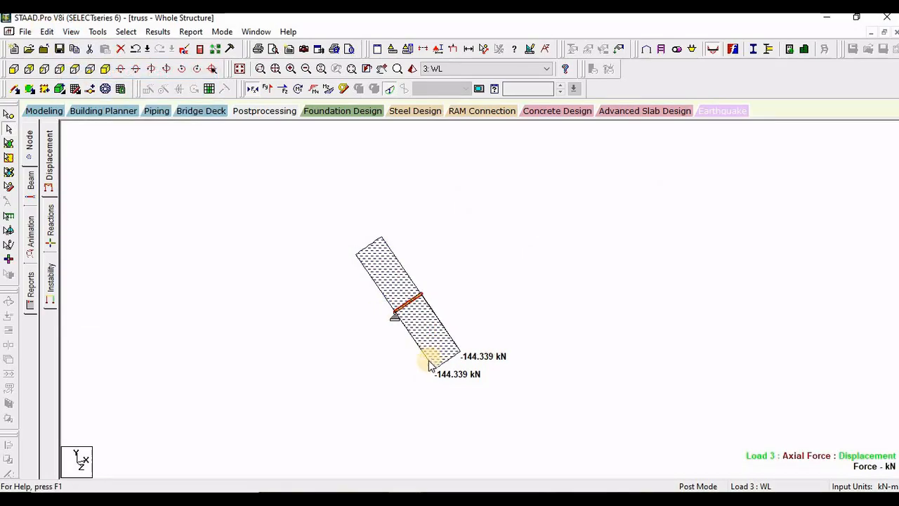
Check the isolated member's axial force under load cases 1: DL and 2: LL, then return to 3: WL
click(471, 69)
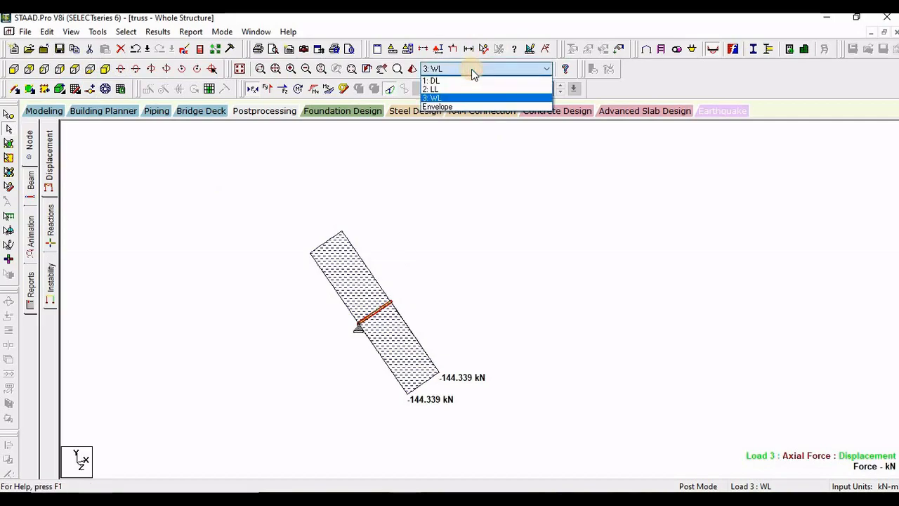
click(471, 68)
click(471, 69)
click(459, 83)
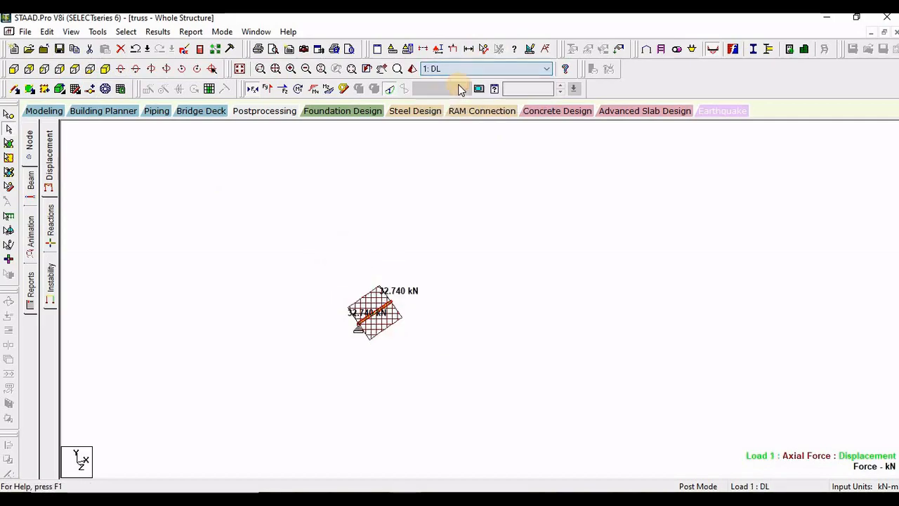
click(460, 70)
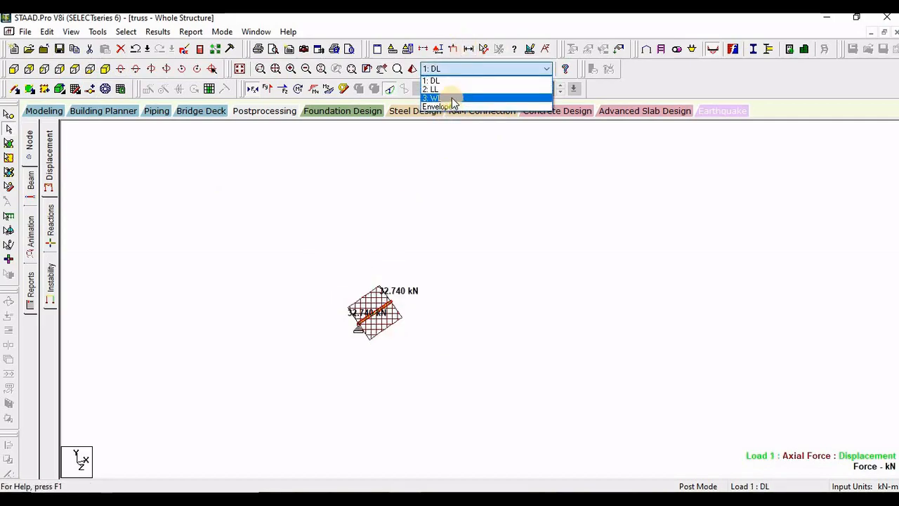
click(456, 92)
click(434, 232)
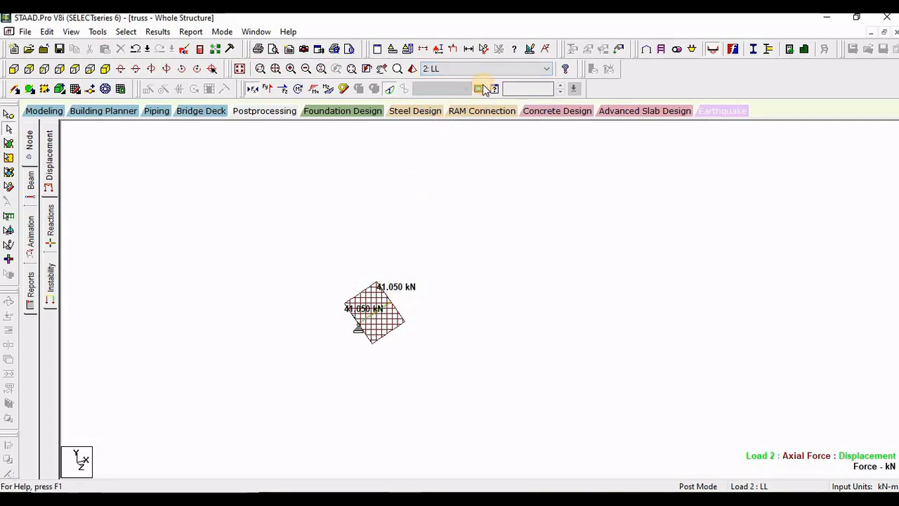
click(477, 69)
click(475, 100)
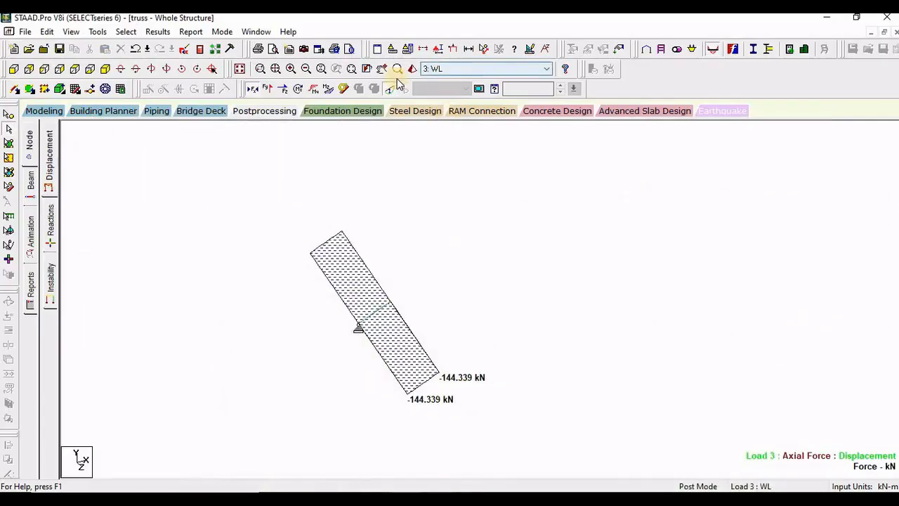
Display the whole structure in place of the isolated member
click(70, 32)
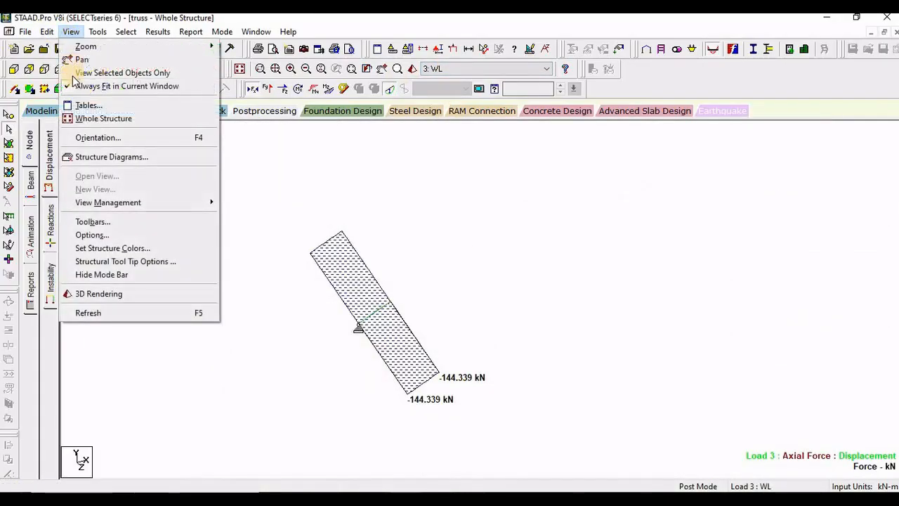
click(403, 86)
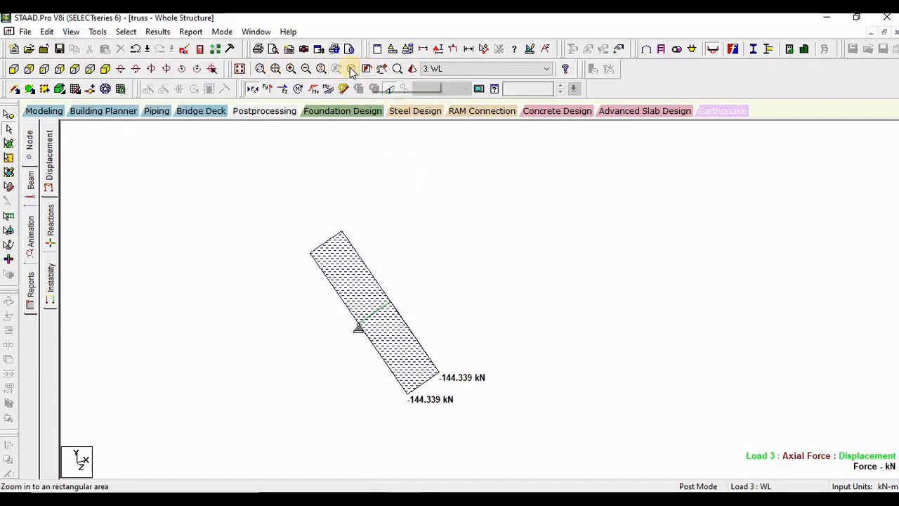
click(240, 69)
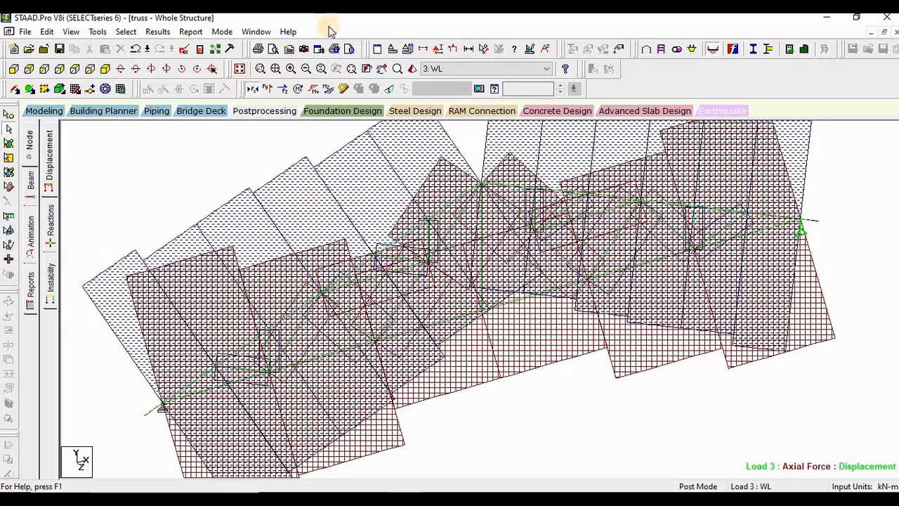
Annotate the axial force values at the ends of all beams
click(156, 31)
click(164, 242)
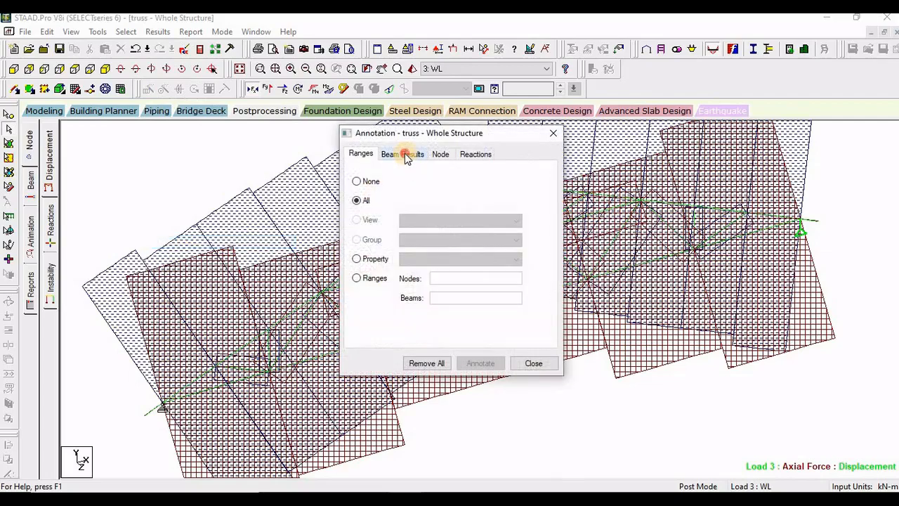
click(406, 154)
click(364, 254)
click(483, 363)
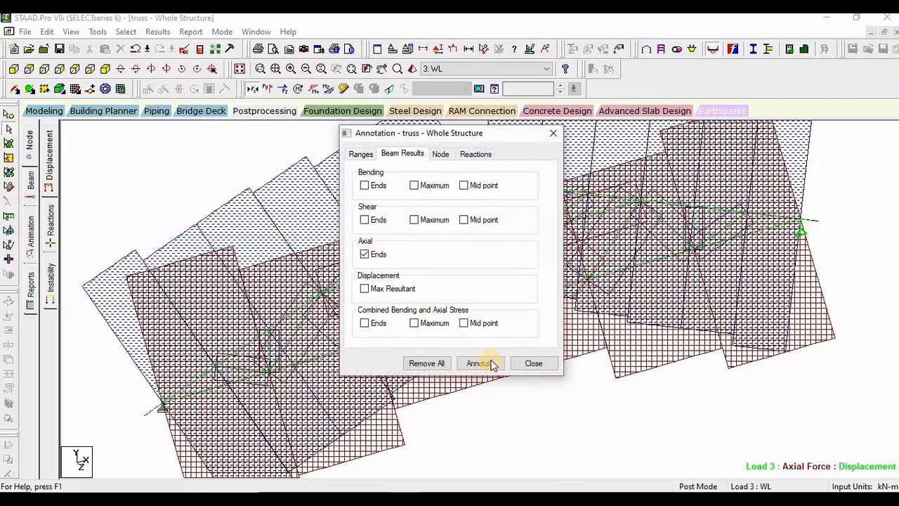
click(530, 363)
Examine the annotated wind-load axial forces of the chord and web members near the left support
middle_drag(156, 306, 525, 275)
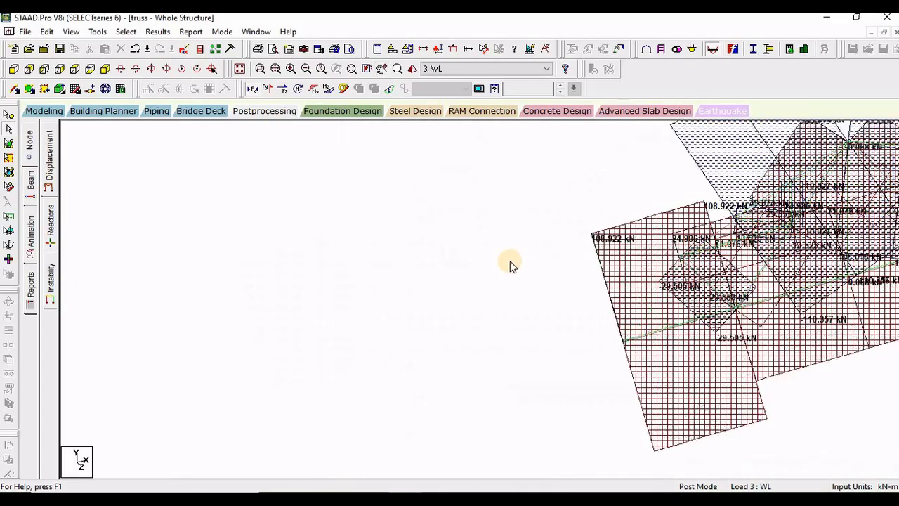
scroll(504, 267, up, 5)
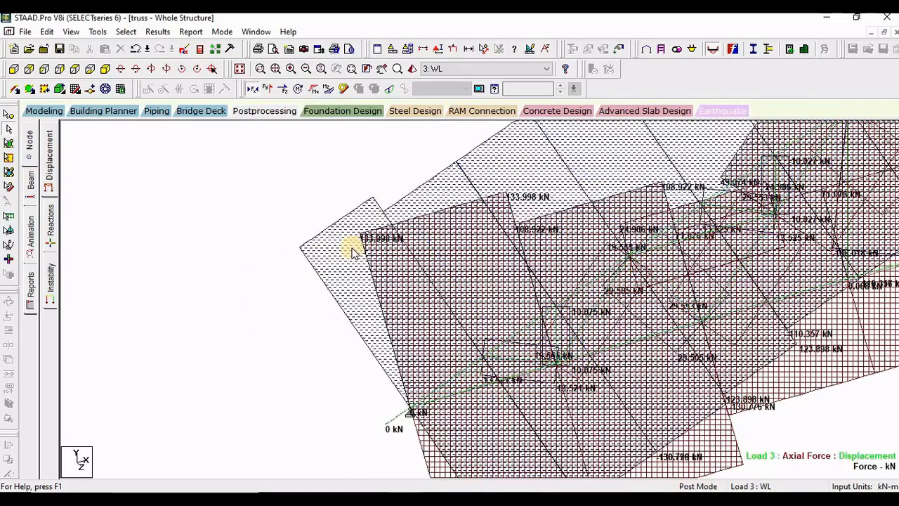
scroll(348, 247, up, 5)
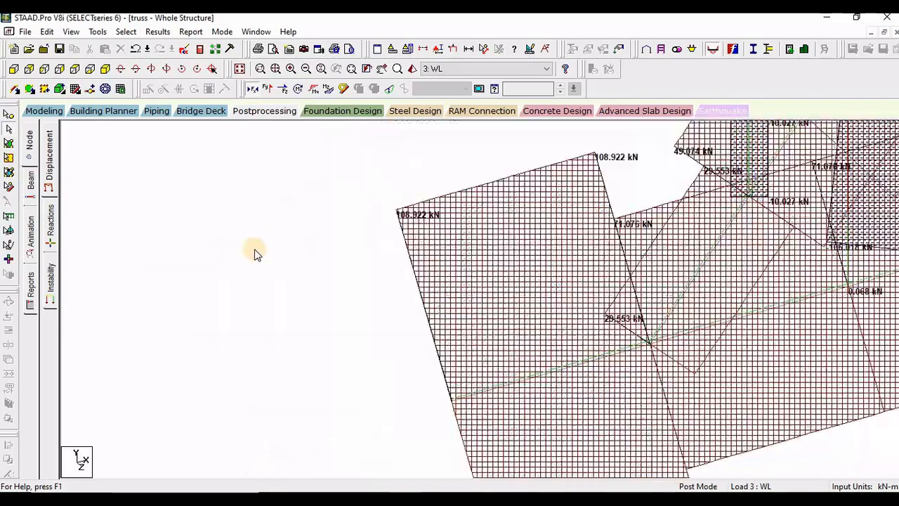
middle_drag(255, 253, 573, 285)
scroll(512, 271, up, 4)
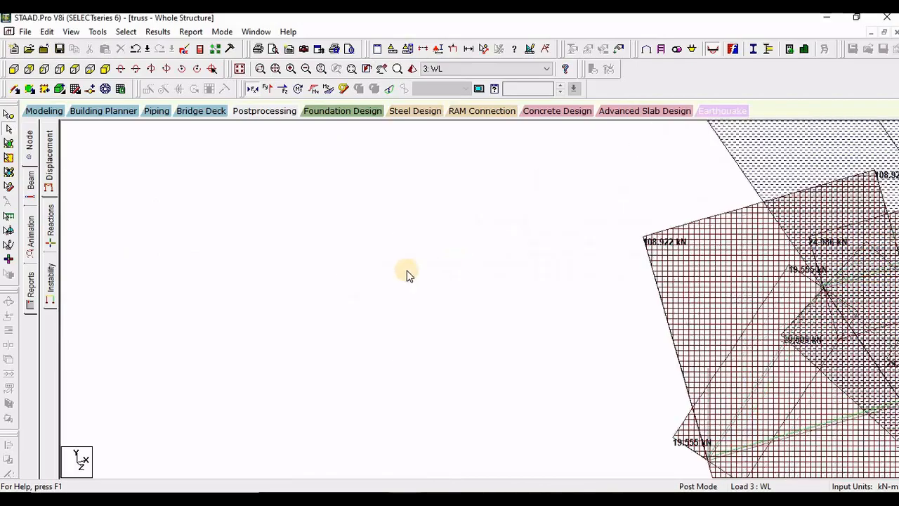
scroll(397, 273, up, 5)
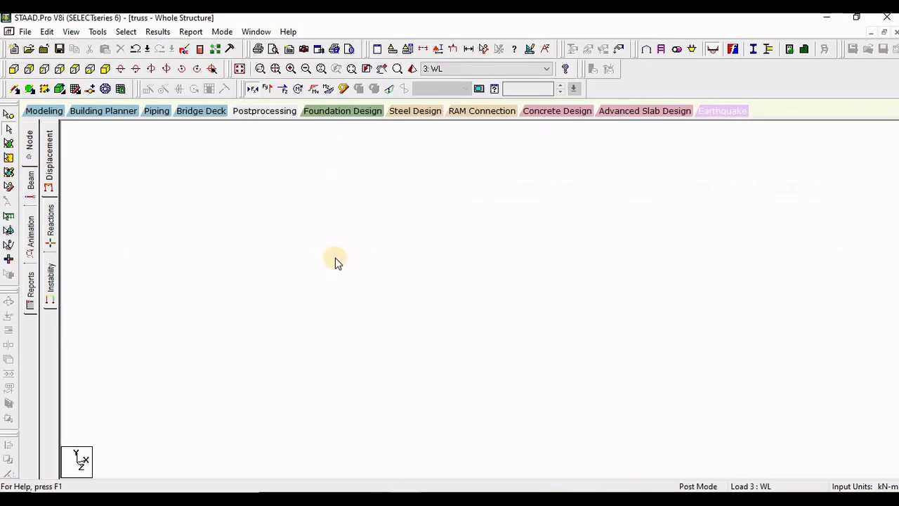
middle_drag(241, 260, 442, 251)
scroll(443, 251, up, 2)
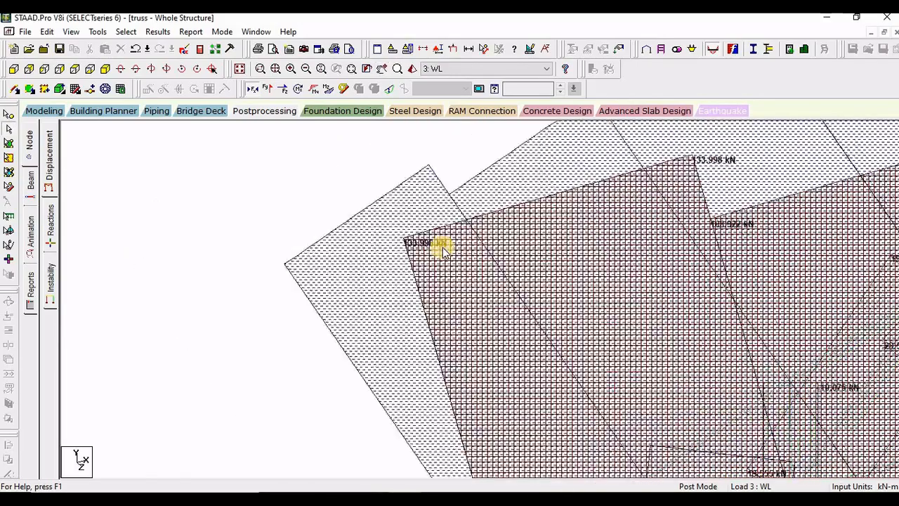
scroll(443, 249, up, 3)
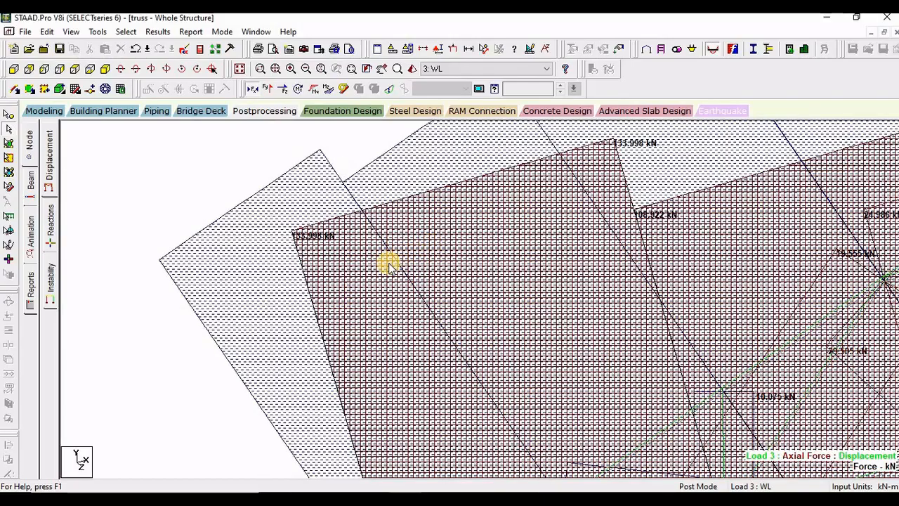
scroll(494, 374, up, 3)
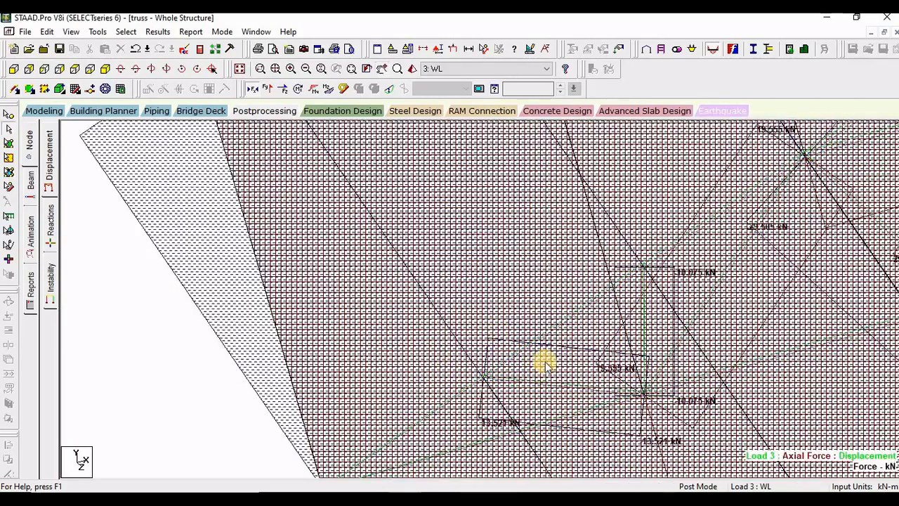
scroll(492, 296, down, 3)
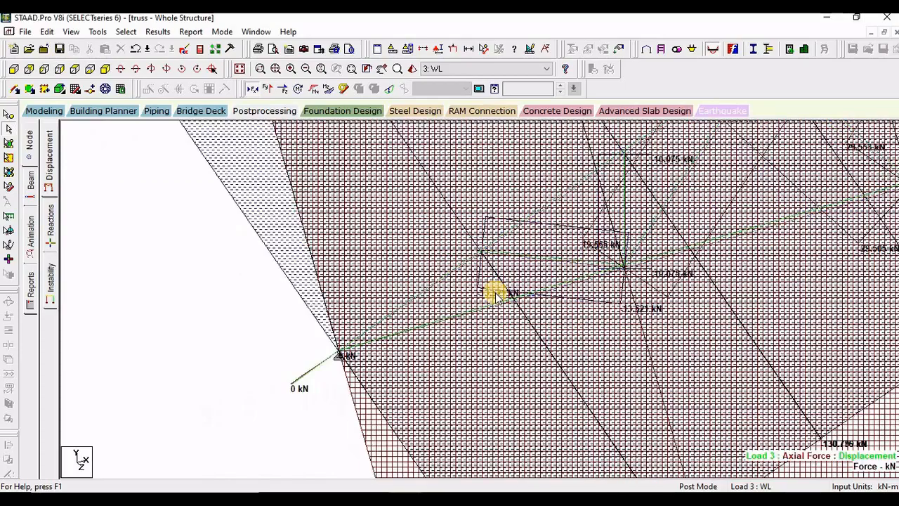
Examine the annotated wind-load axial forces across the truss to the right support, compare them with the book's Table 12.5, and return to STAAD.Pro
scroll(503, 297, up, 3)
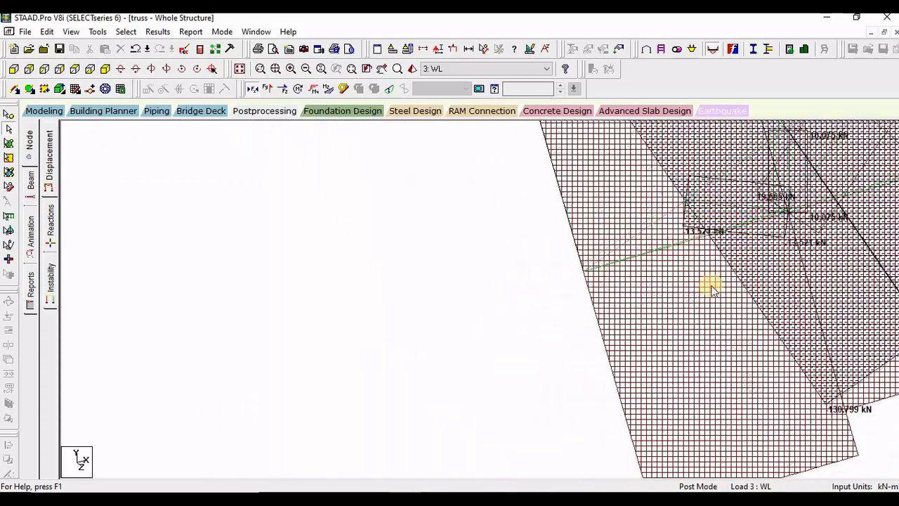
scroll(541, 324, down, 3)
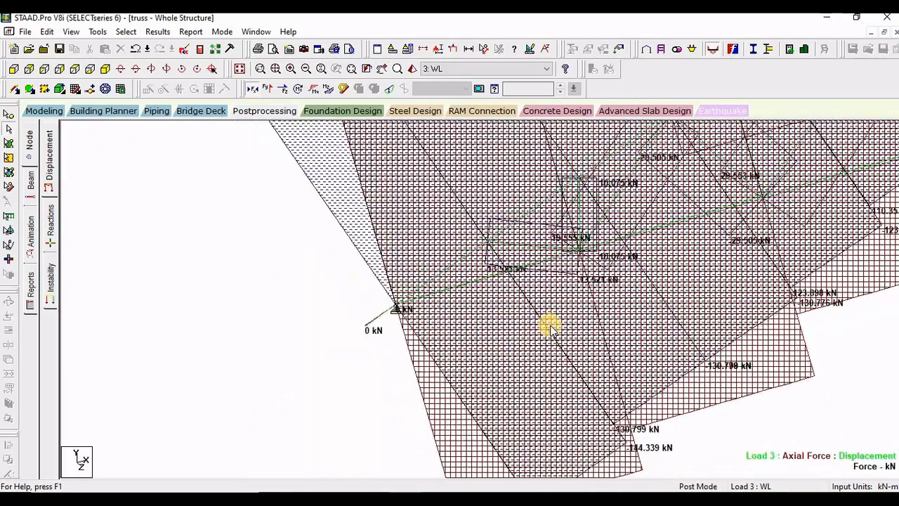
scroll(621, 336, down, 2)
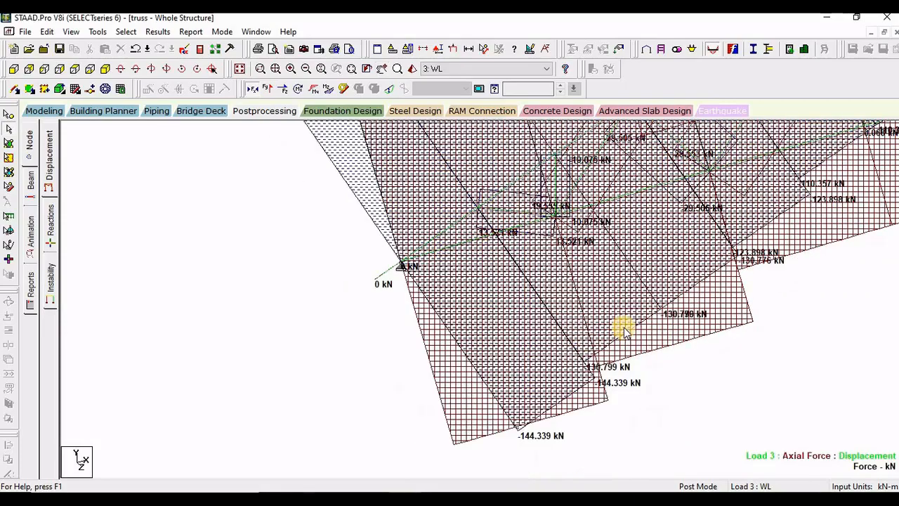
middle_drag(697, 253, 549, 371)
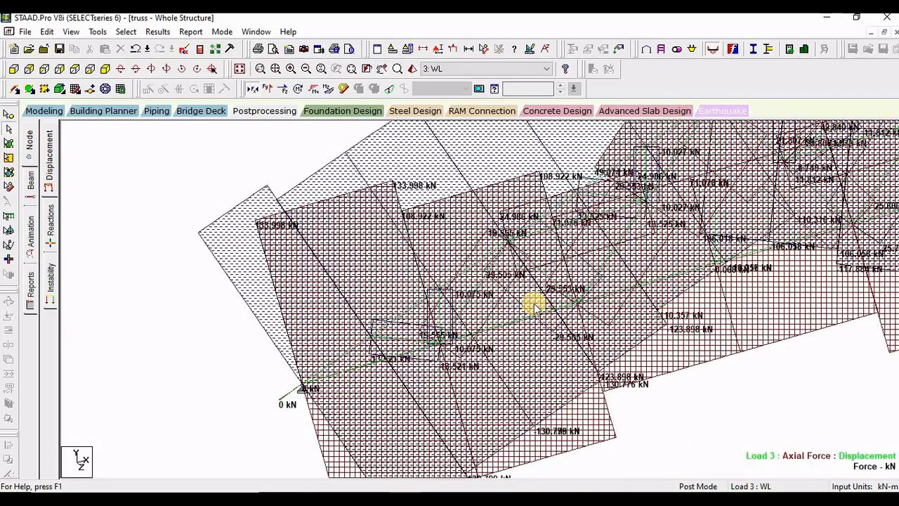
scroll(537, 312, down, 2)
scroll(535, 311, down, 1)
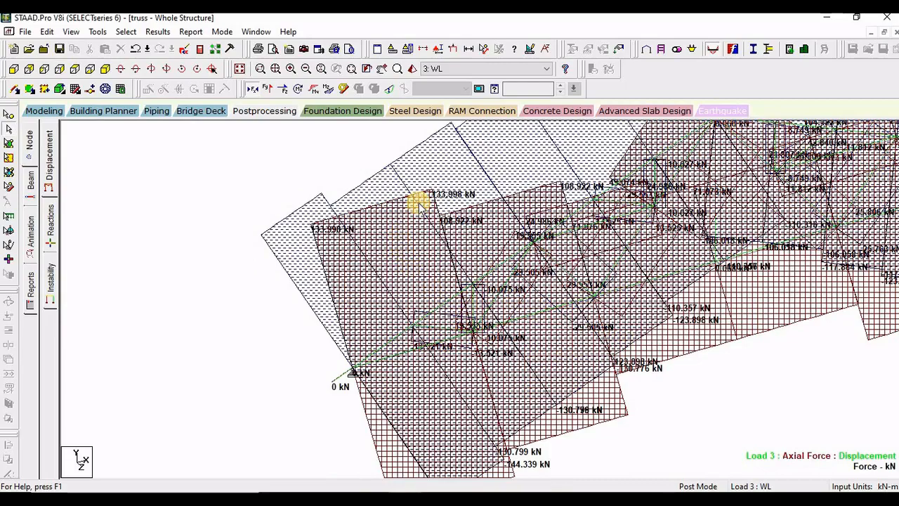
middle_drag(814, 373, 484, 351)
middle_drag(658, 376, 602, 399)
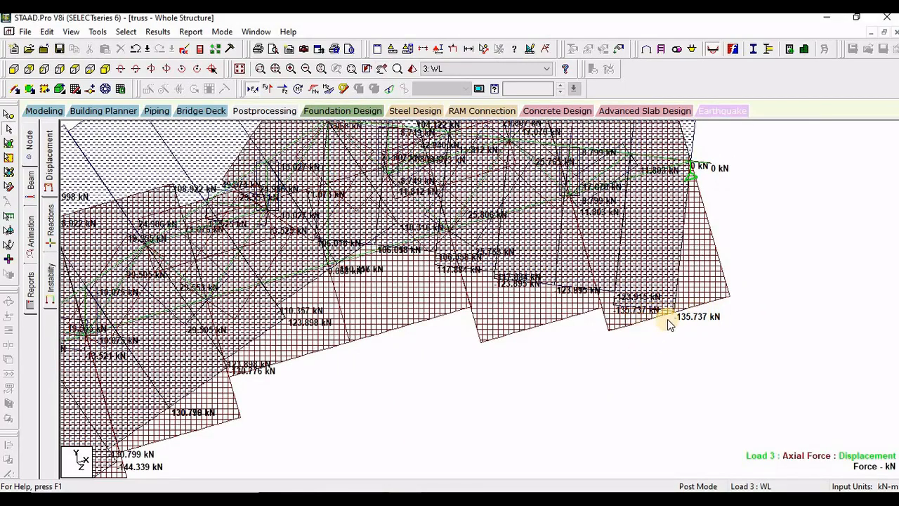
scroll(667, 321, up, 1)
scroll(691, 366, down, 10)
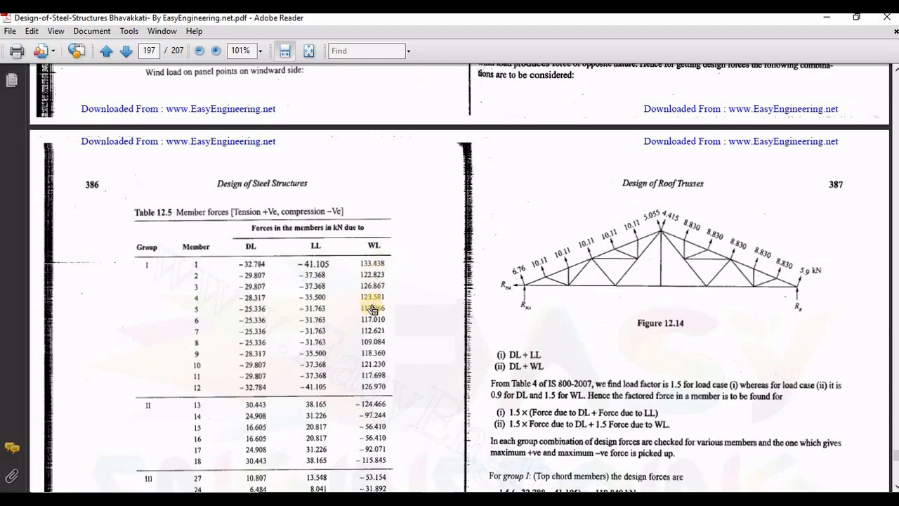
key(alt+Tab)
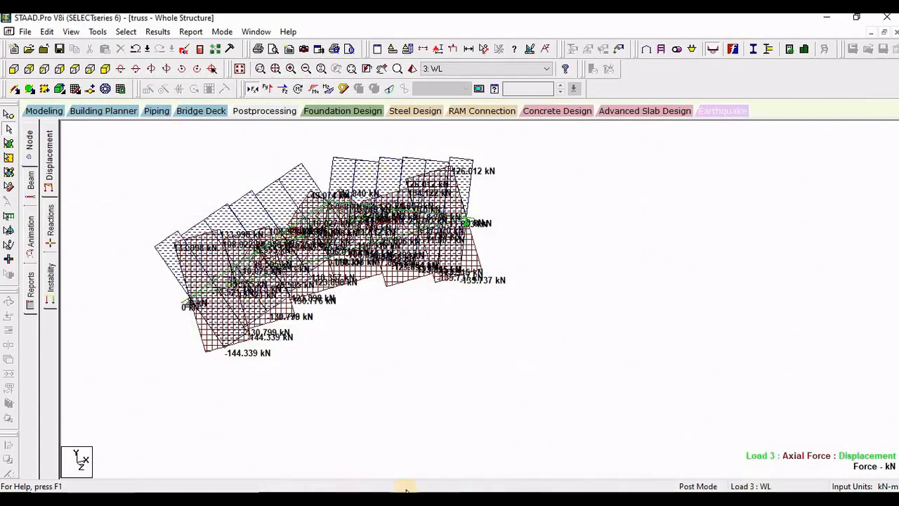